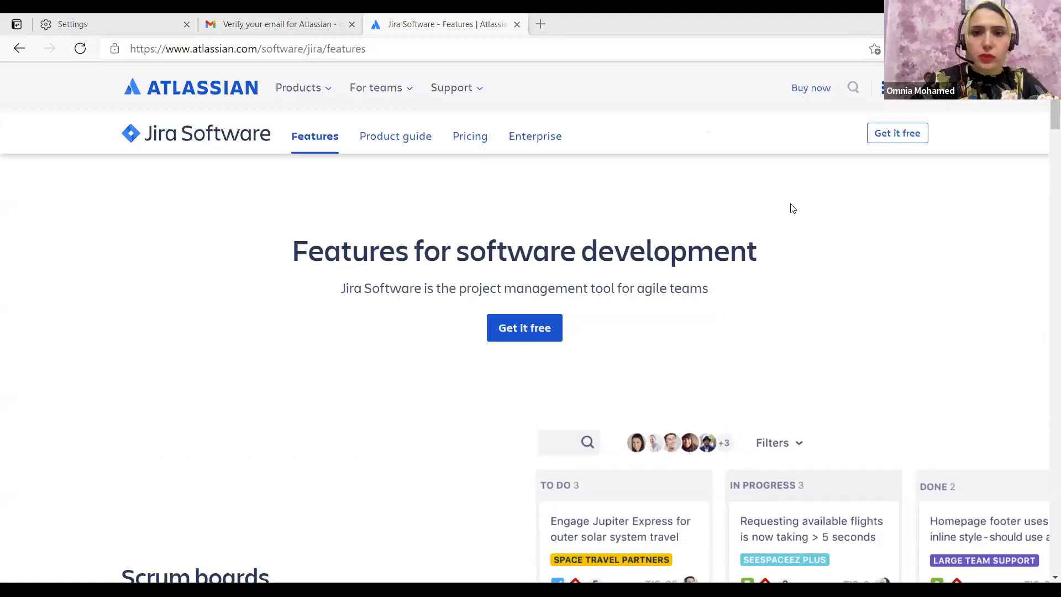
# Start the free Jira Software sign-up and add Confluence as the second free product
pyautogui.click(532, 331)
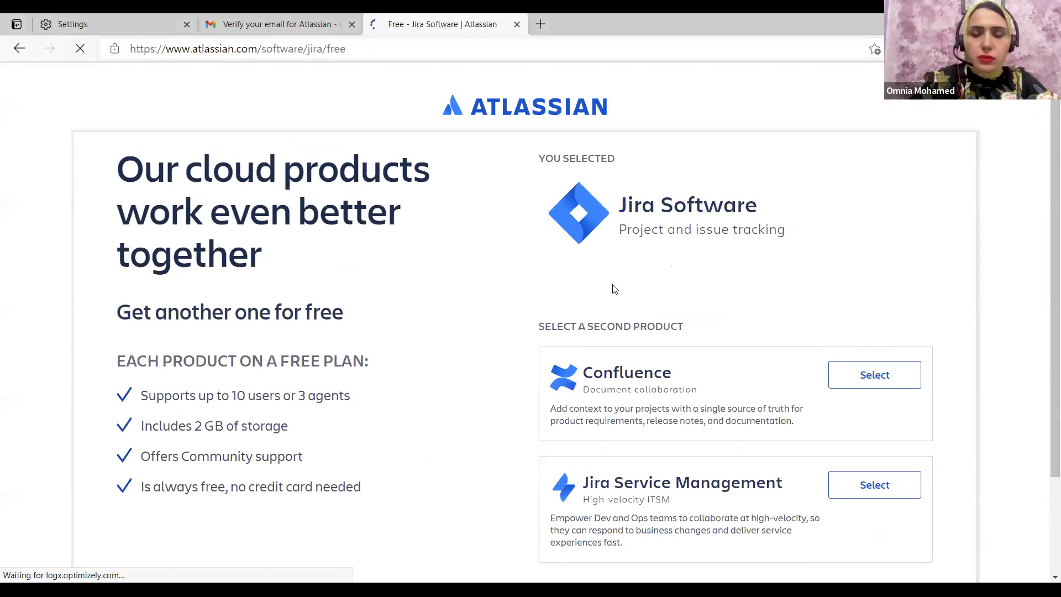
pyautogui.scroll(-1, 469, 323)
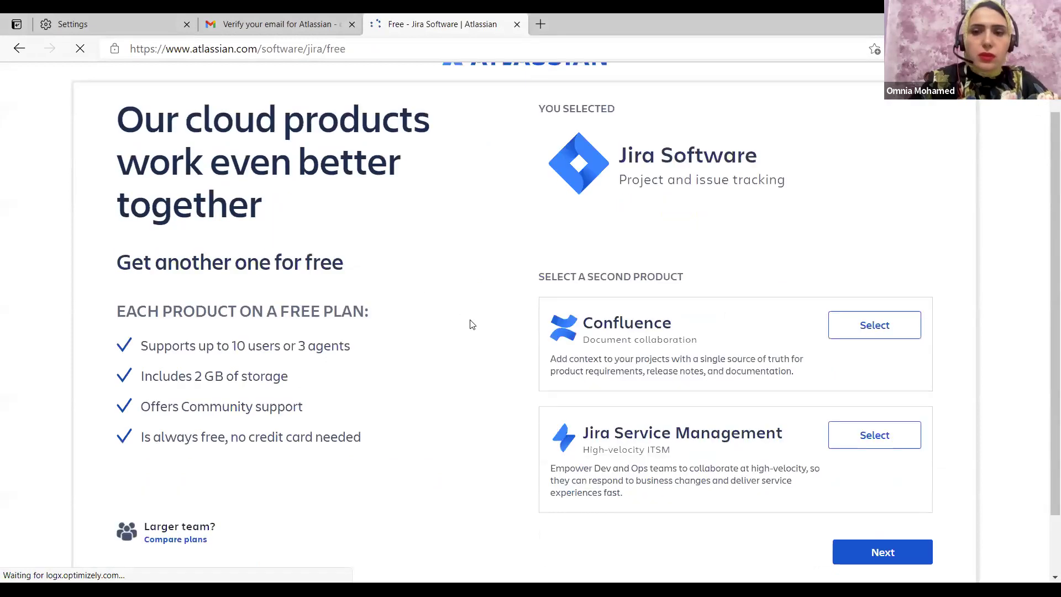
pyautogui.click(231, 348)
pyautogui.doubleClick(214, 376)
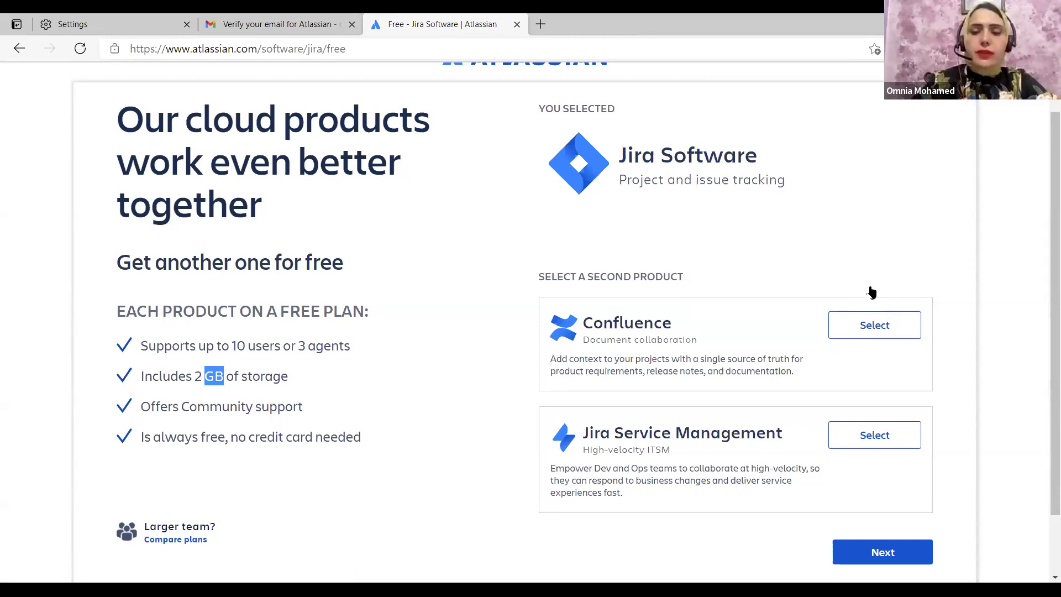
pyautogui.click(864, 335)
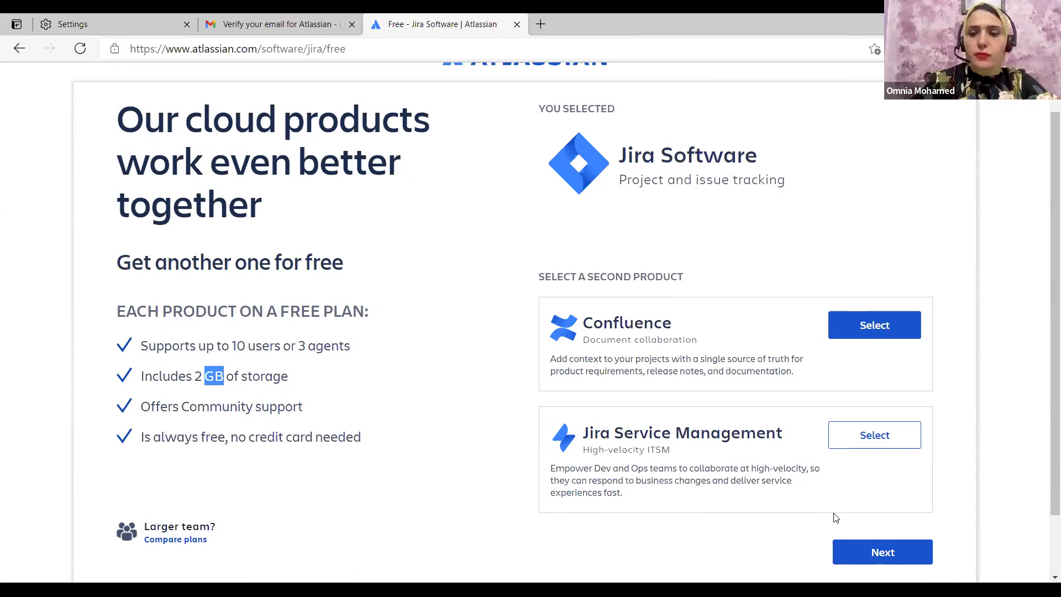
pyautogui.click(862, 552)
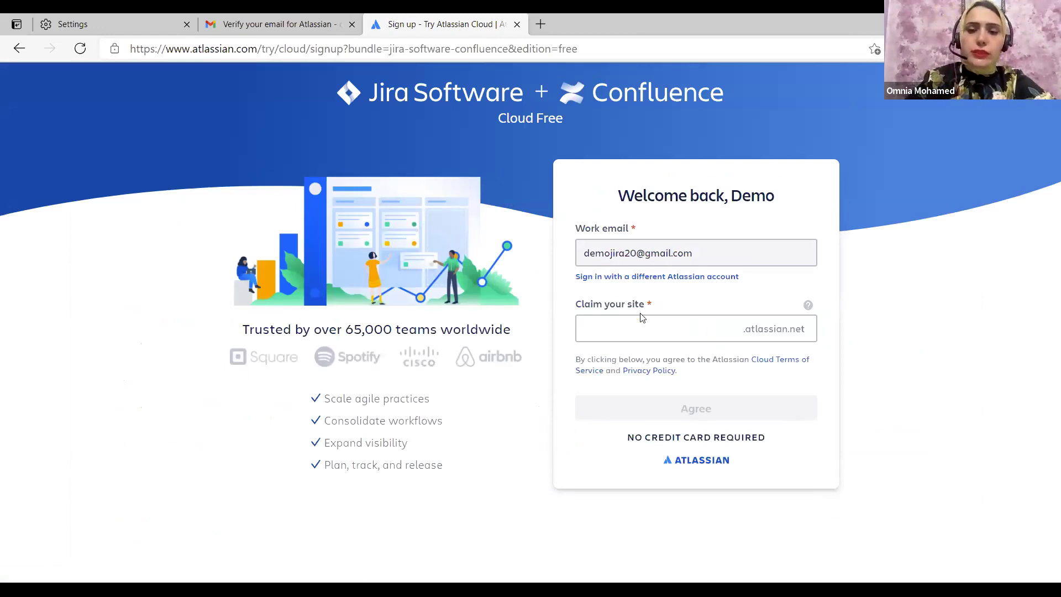
# Enter a site name and revise it until one is accepted, then agree to the terms
pyautogui.click(629, 330)
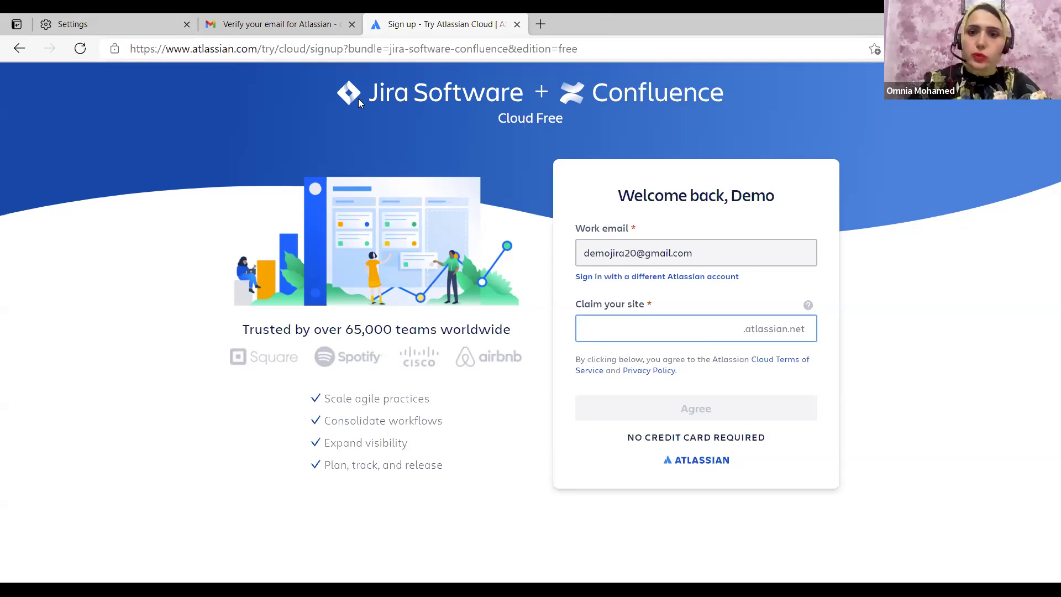
pyautogui.write('demo')
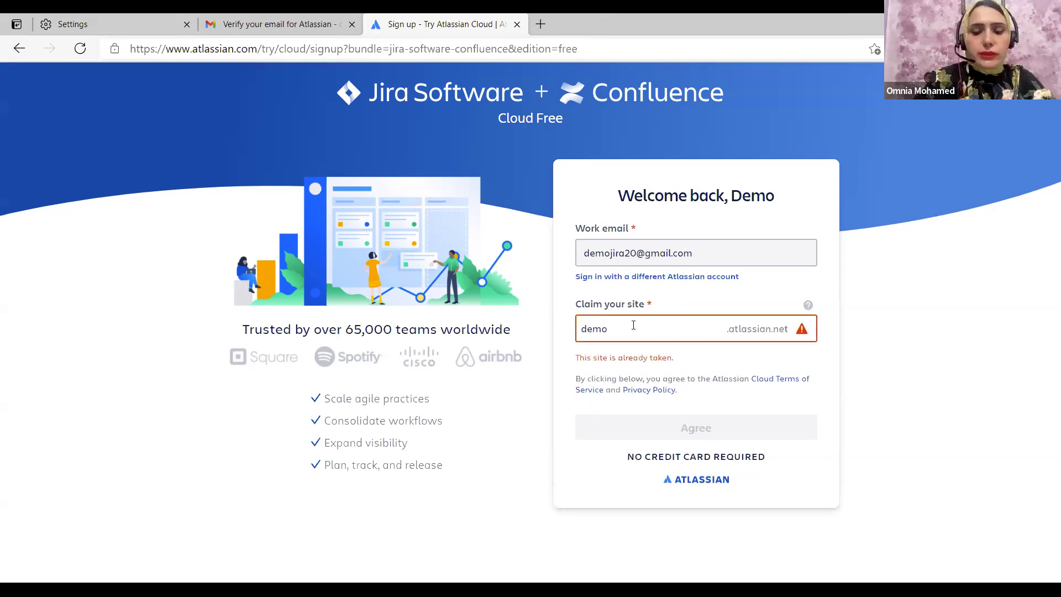
pyautogui.write('Jira')
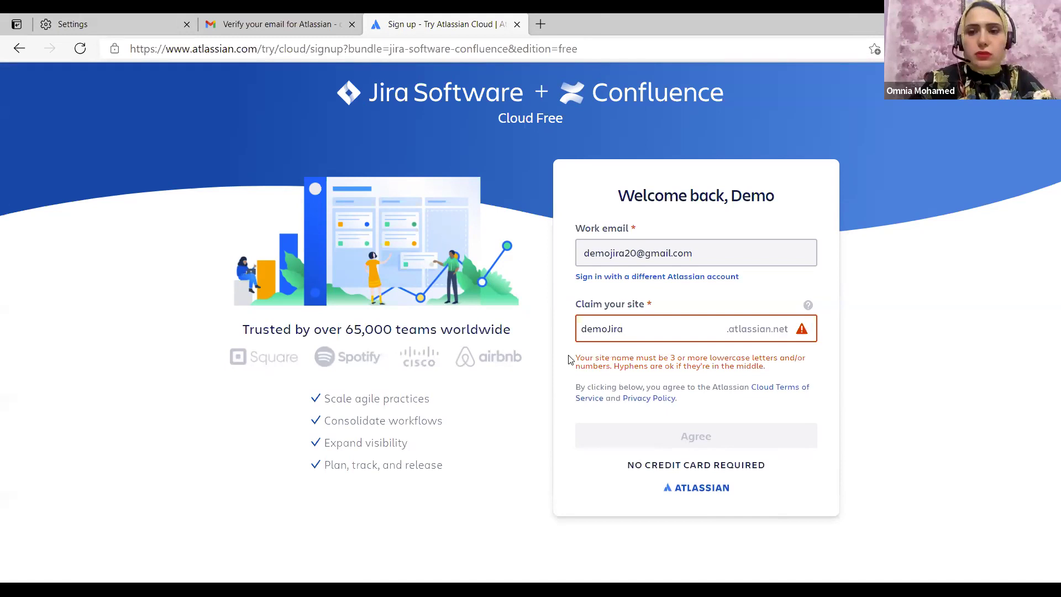
pyautogui.press('BackSpace')
pyautogui.press('BackSpace')
pyautogui.press('BackSpace')
pyautogui.press('BackSpace')
pyautogui.write('jira')
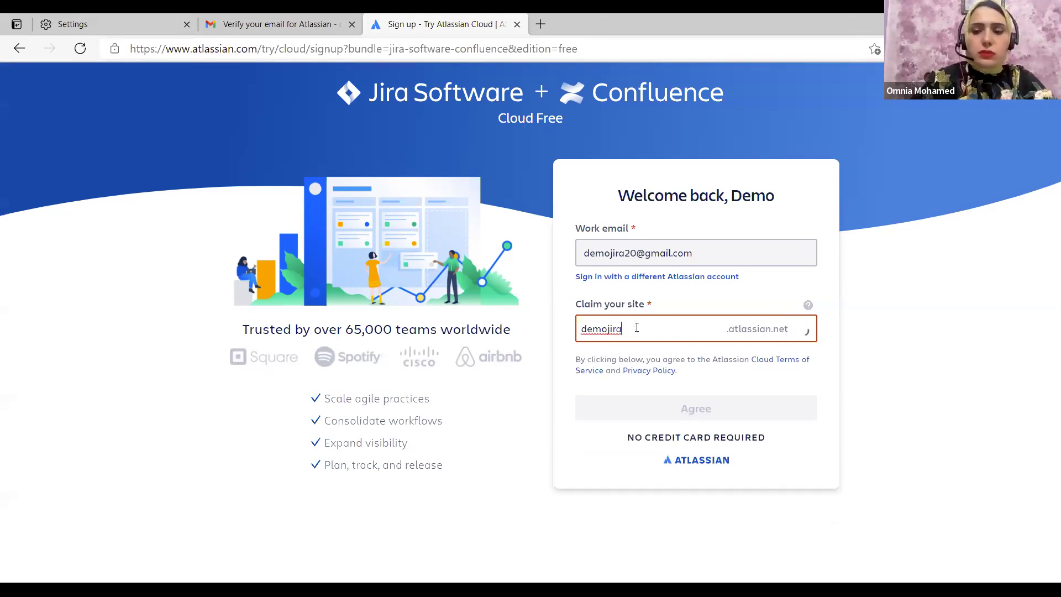
pyautogui.press('BackSpace')
pyautogui.press('BackSpace')
pyautogui.press('BackSpace')
pyautogui.press('BackSpace')
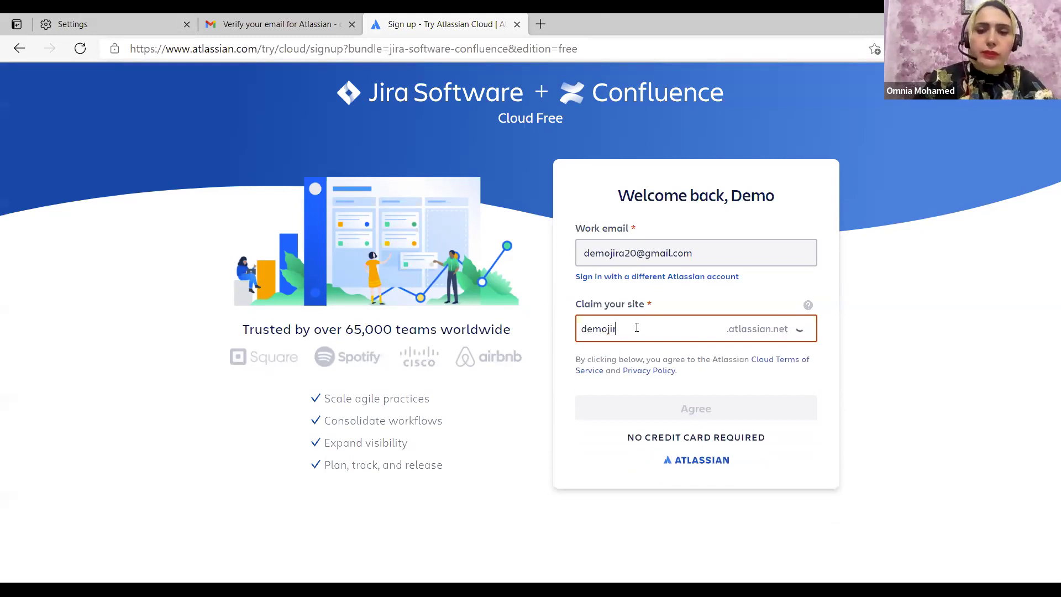
pyautogui.write('omnia')
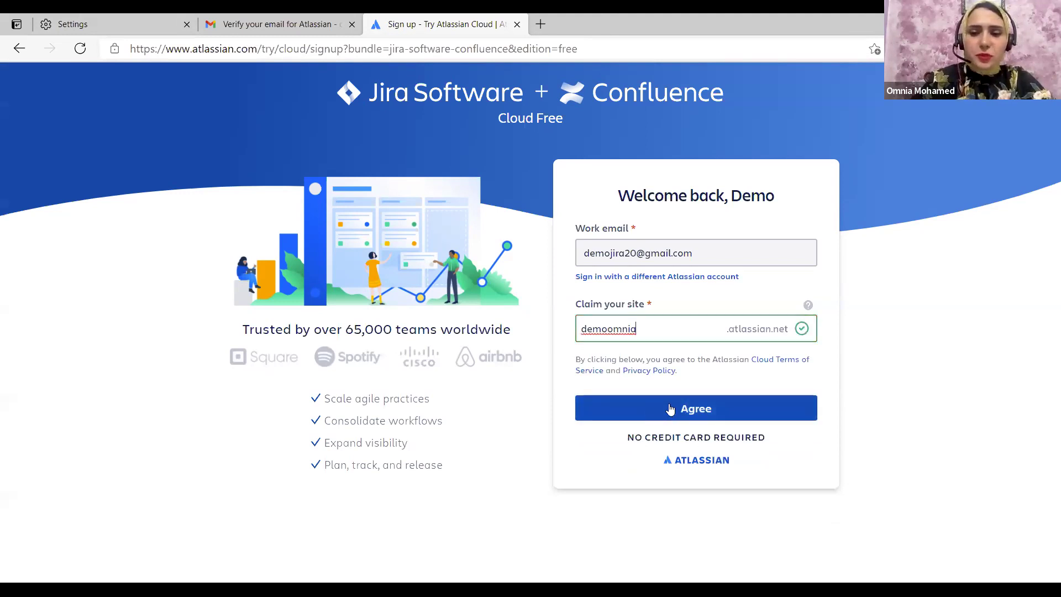
pyautogui.click(668, 405)
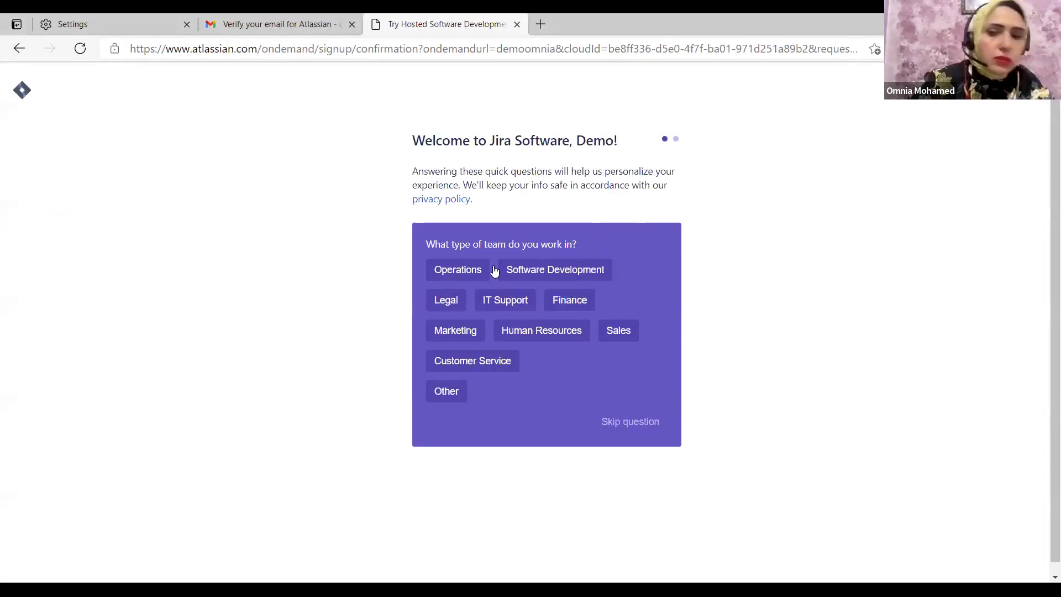
# Skip the team-type question and invite one teammate by their e-mail address
pyautogui.click(618, 425)
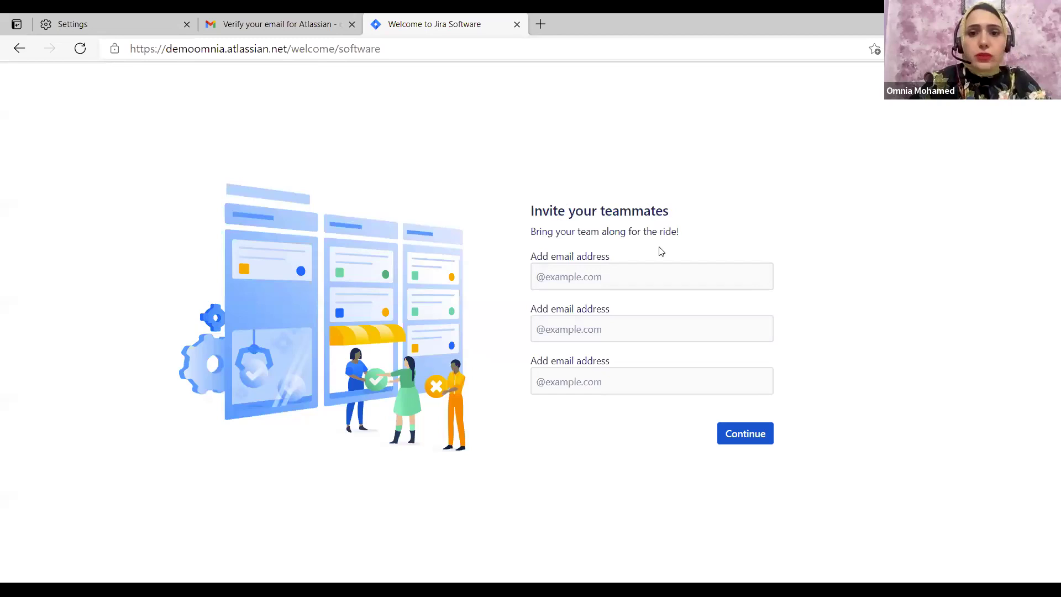
pyautogui.click(633, 274)
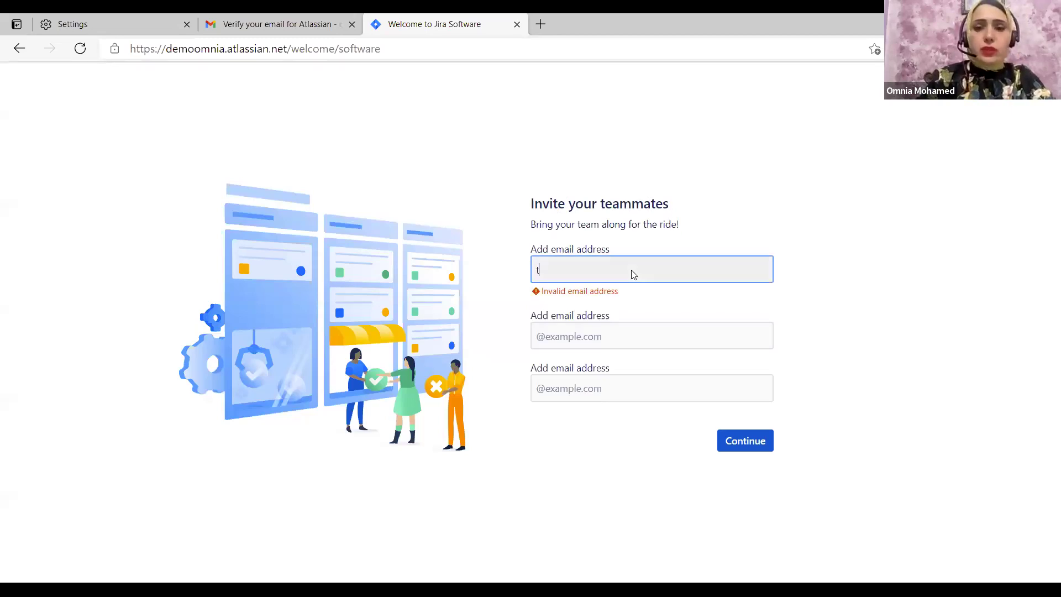
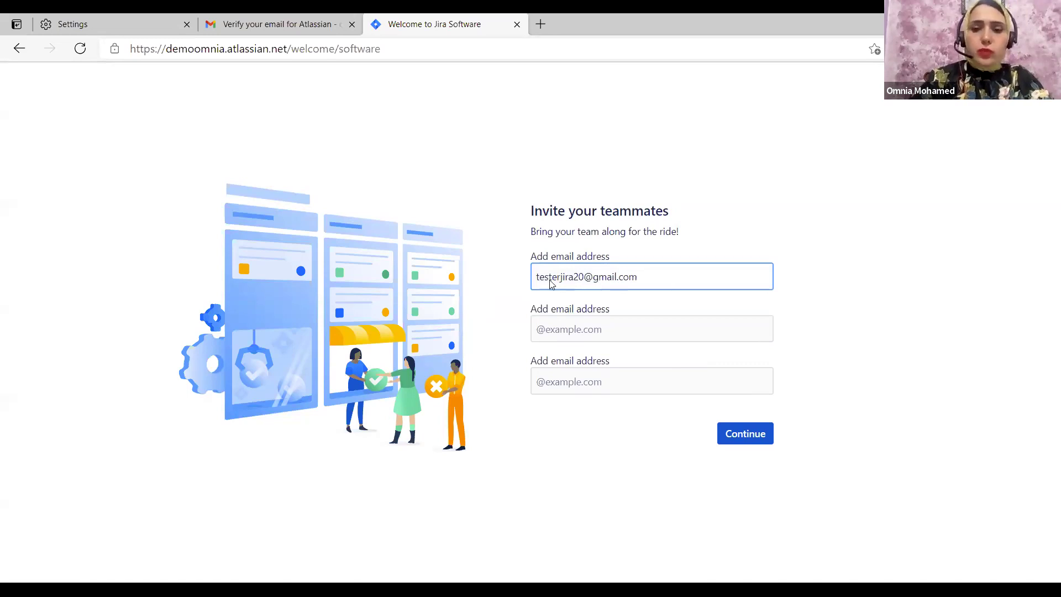
pyautogui.click(738, 439)
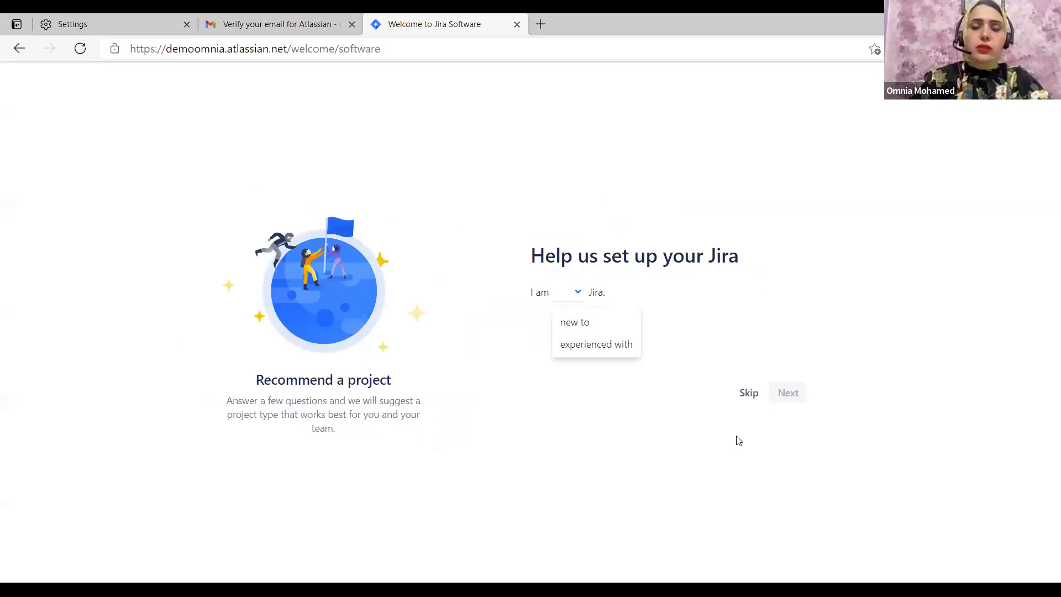
# Answer the setup questions: new to Jira, new to agile, mostly features, flexible schedule
pyautogui.click(601, 323)
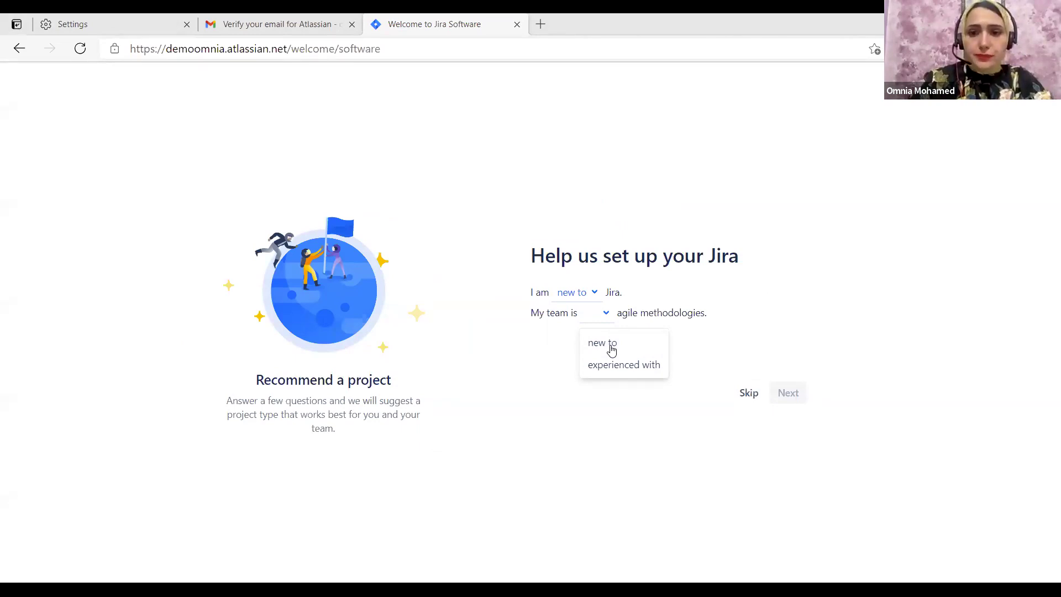
pyautogui.click(603, 343)
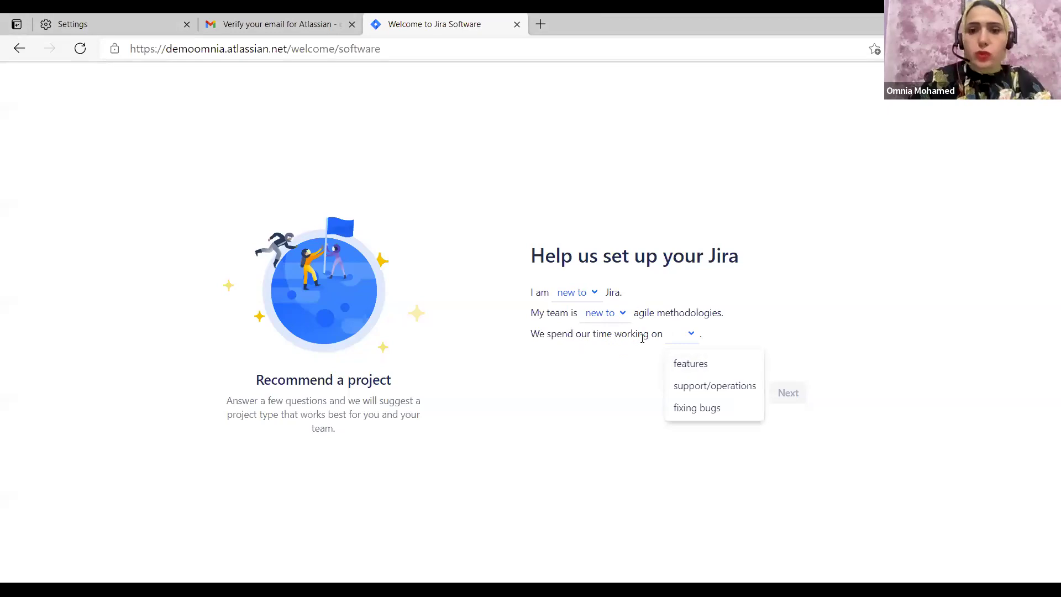
pyautogui.click(690, 363)
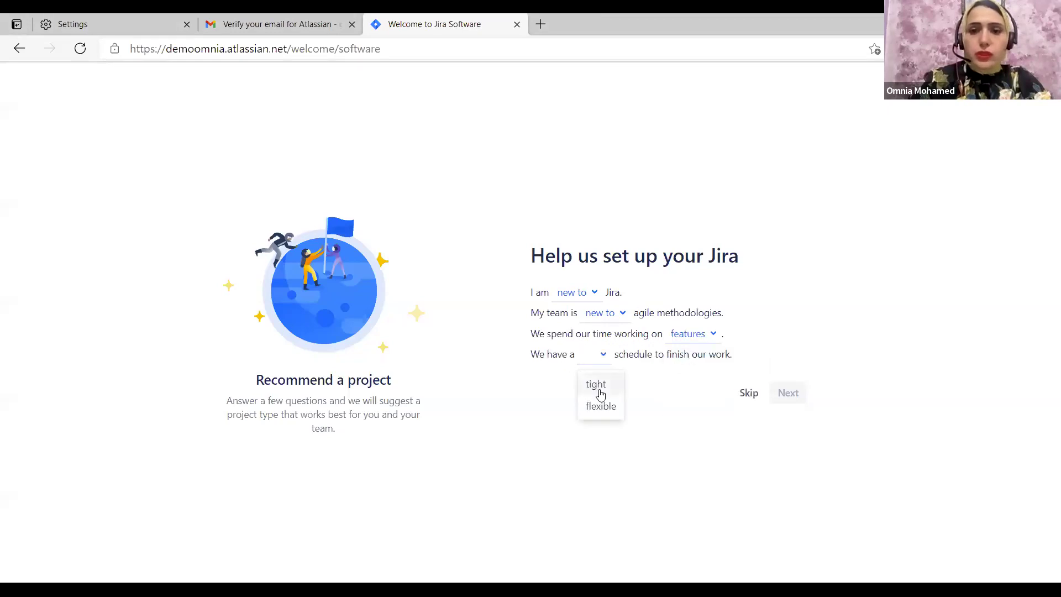
pyautogui.click(601, 406)
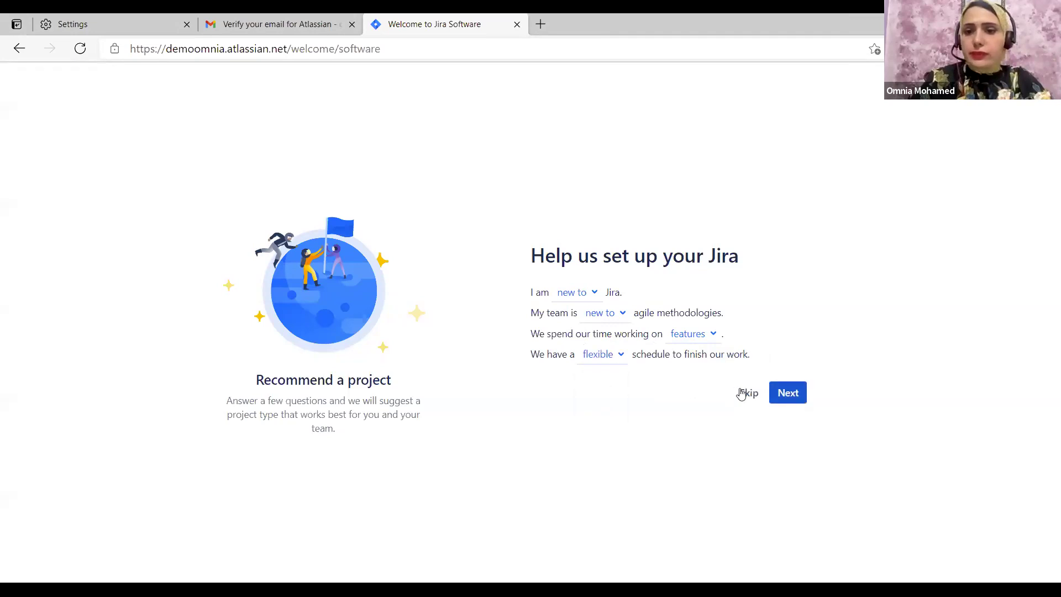
pyautogui.click(787, 394)
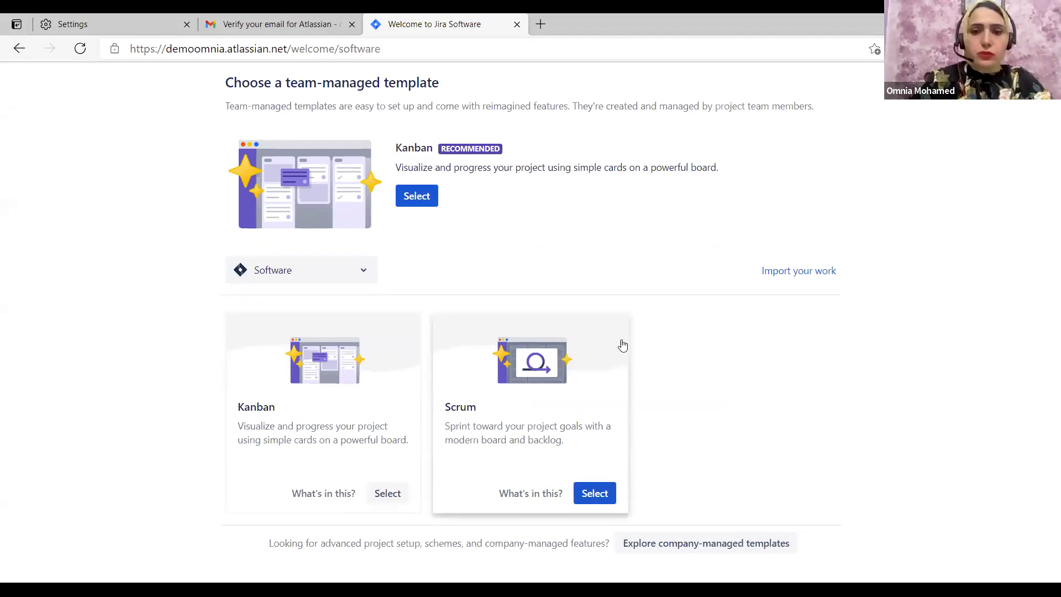
# Create a Scrum project named Demo from the team-managed template
pyautogui.click(590, 499)
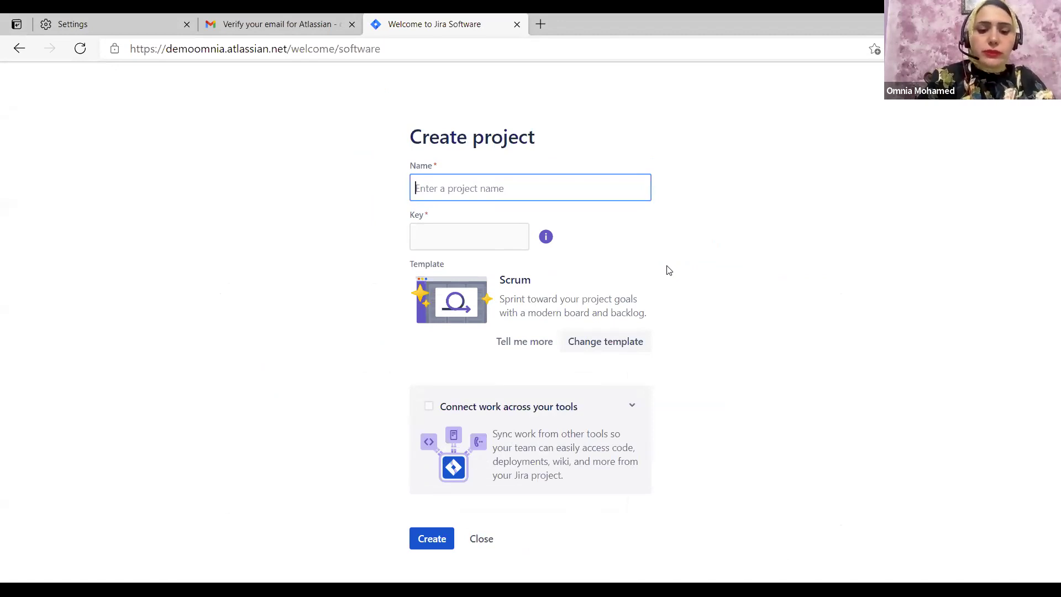
pyautogui.write('Demo')
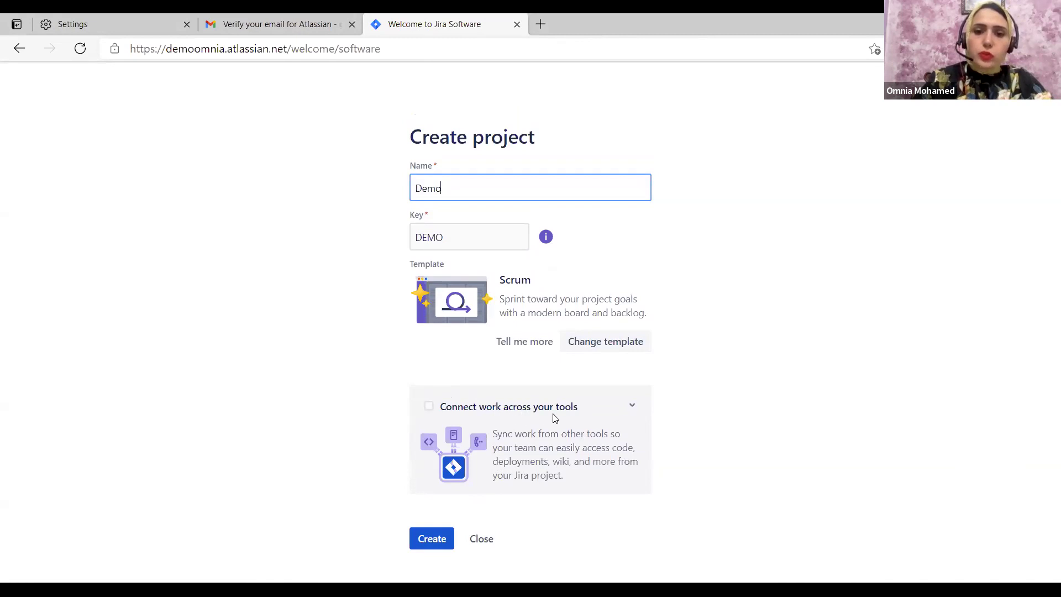
pyautogui.click(437, 536)
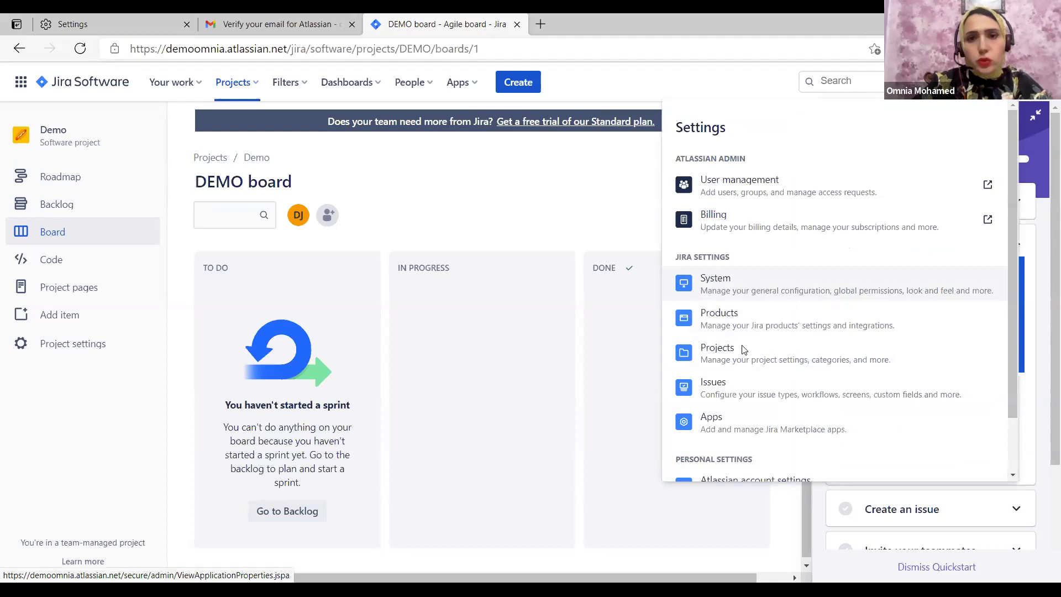
# Go to Projects administration and open the Project categories page
pyautogui.click(663, 350)
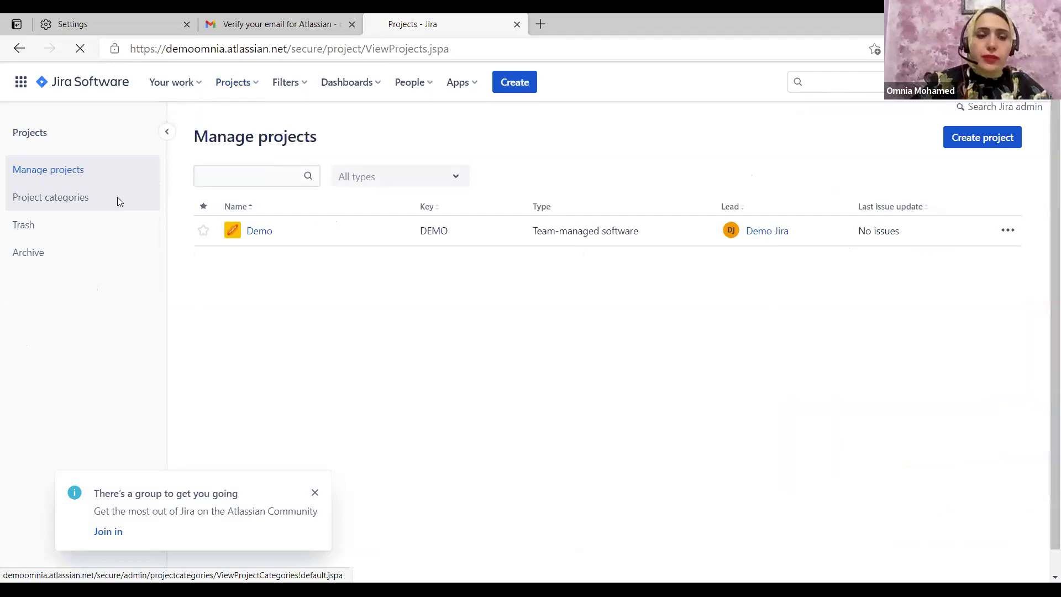
pyautogui.click(117, 197)
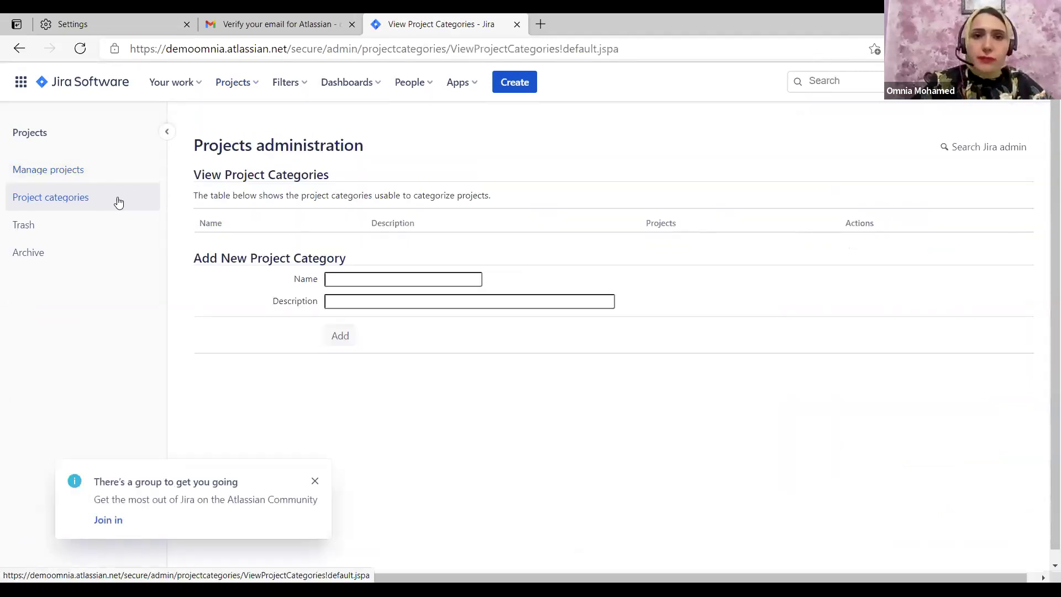
# Add category 'Ecommercial Category' with description 'Contains all the e-commercial projects'
pyautogui.click(354, 284)
pyautogui.write('ecommerical ')
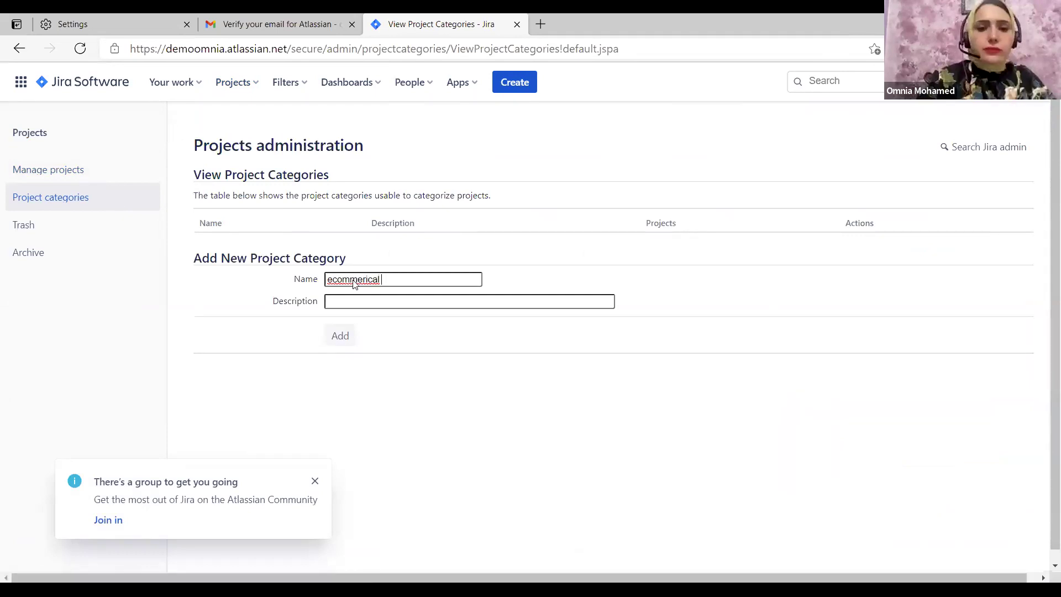
pyautogui.write('Category')
pyautogui.doubleClick(336, 281)
pyautogui.rightClick(339, 283)
pyautogui.click(384, 273)
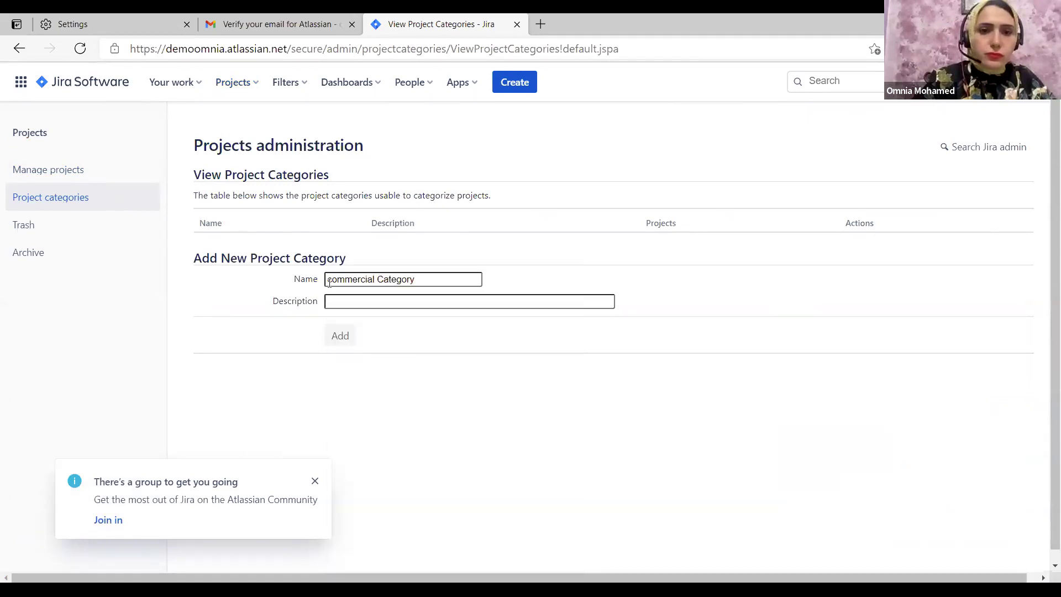
pyautogui.write('E')
pyautogui.click(337, 300)
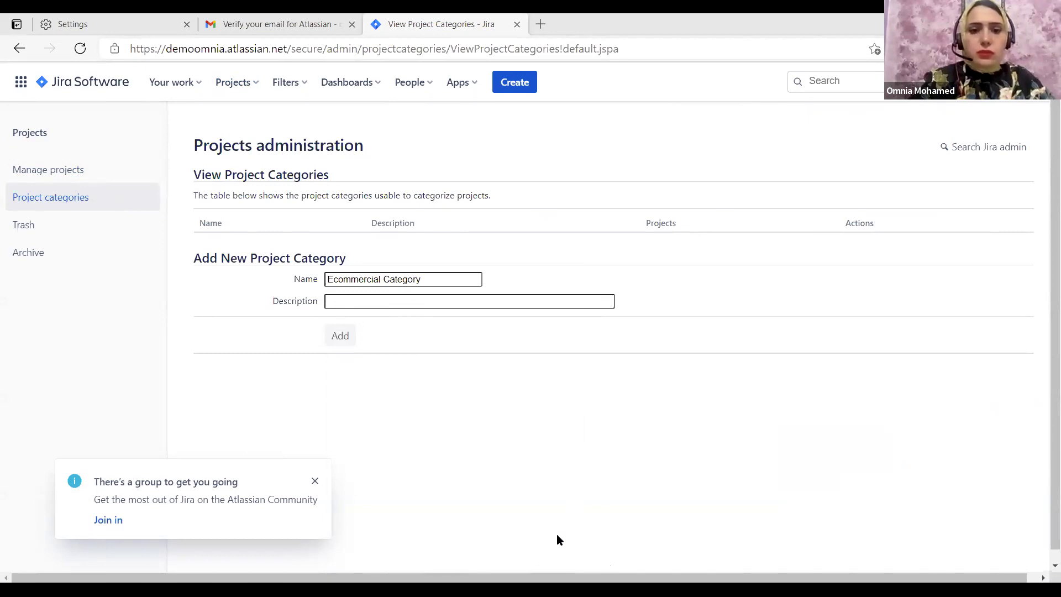
pyautogui.write('Contains all the e-commercial projects')
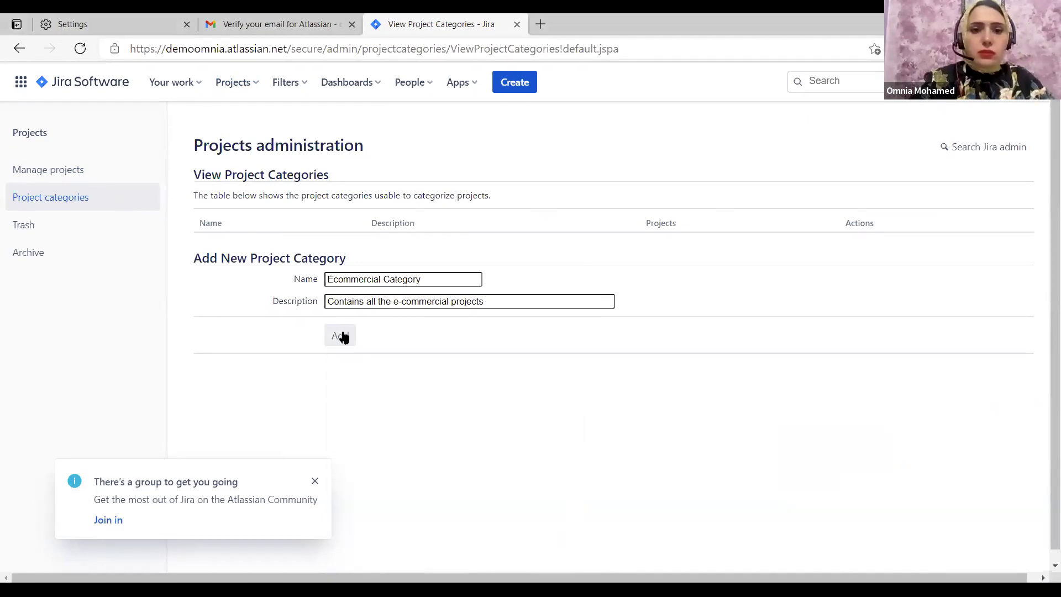
pyautogui.click(341, 336)
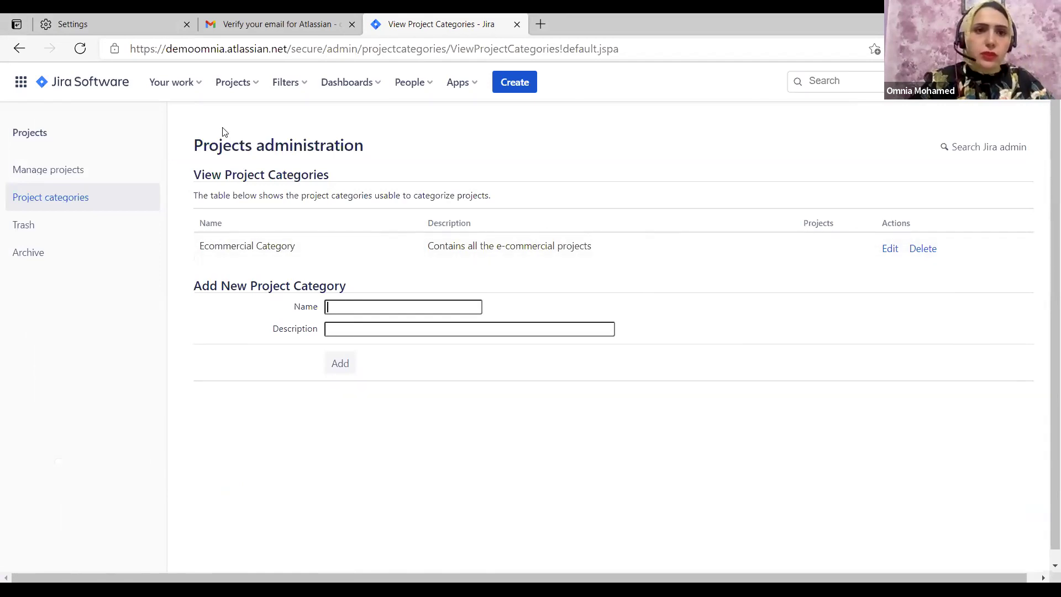
# Upload the orange tie image from the Desktop as the Demo project's icon
pyautogui.click(257, 83)
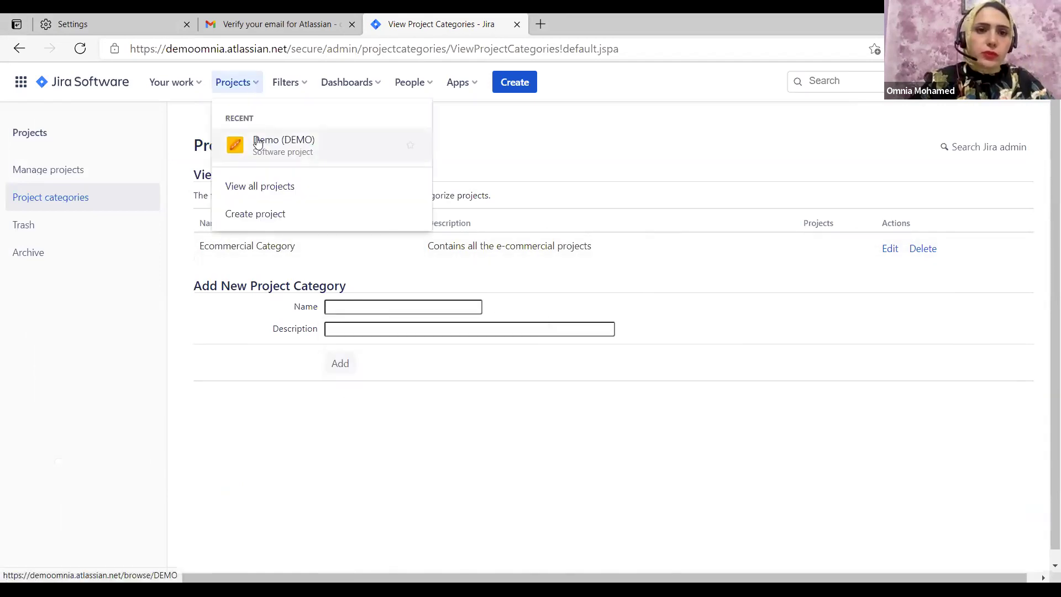
pyautogui.click(257, 139)
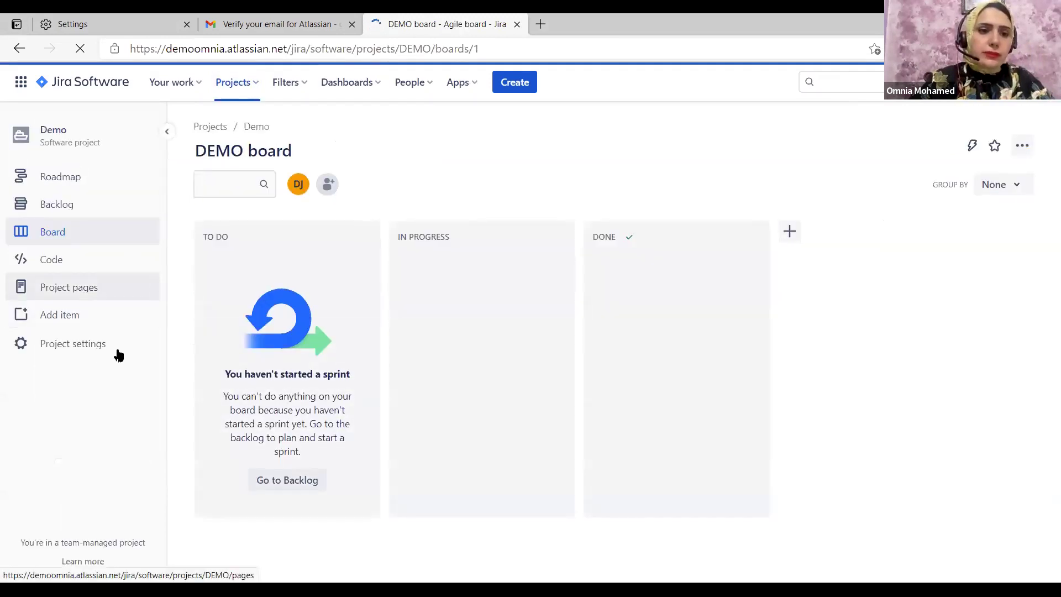
pyautogui.click(97, 353)
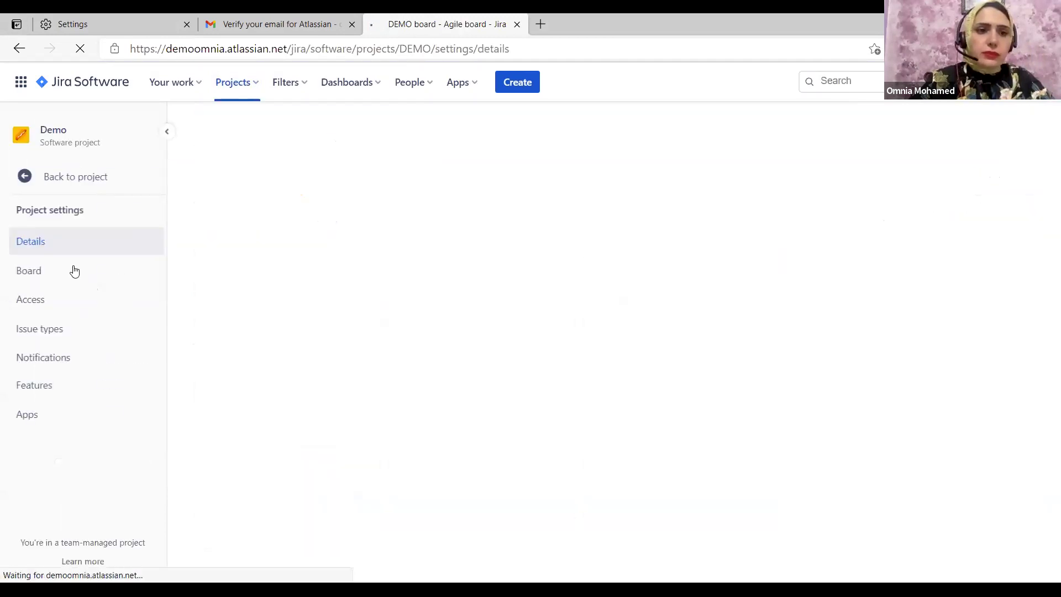
pyautogui.scroll(-1, 612, 251)
pyautogui.click(612, 251)
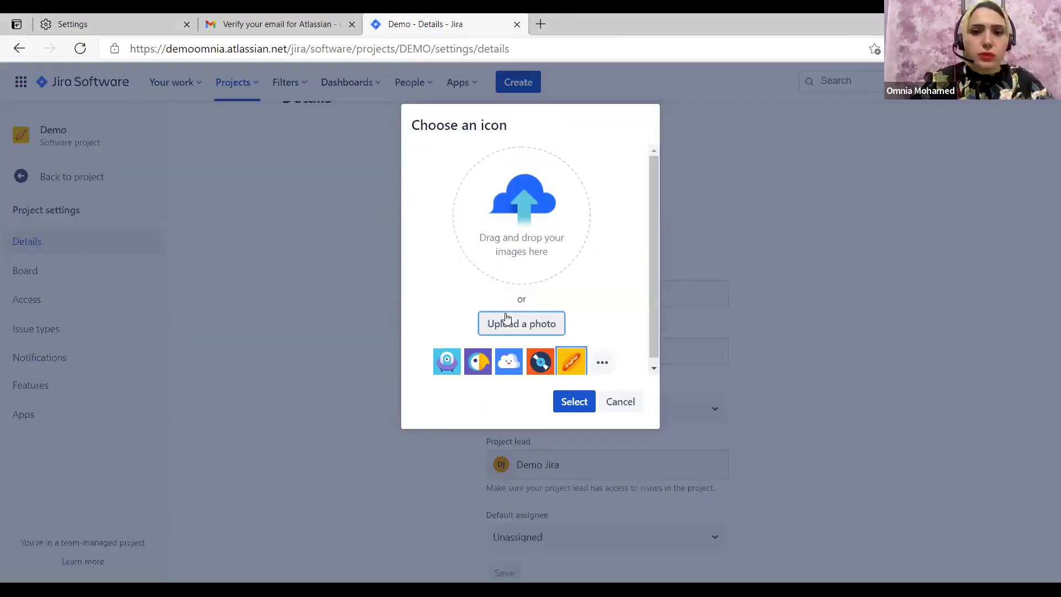
pyautogui.click(506, 320)
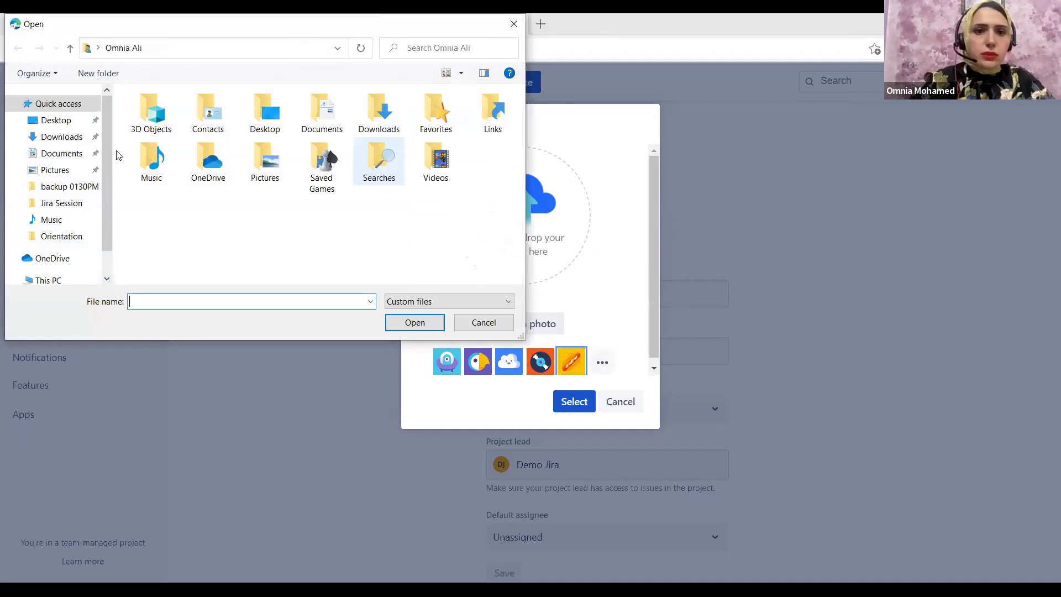
pyautogui.click(54, 120)
pyautogui.click(238, 142)
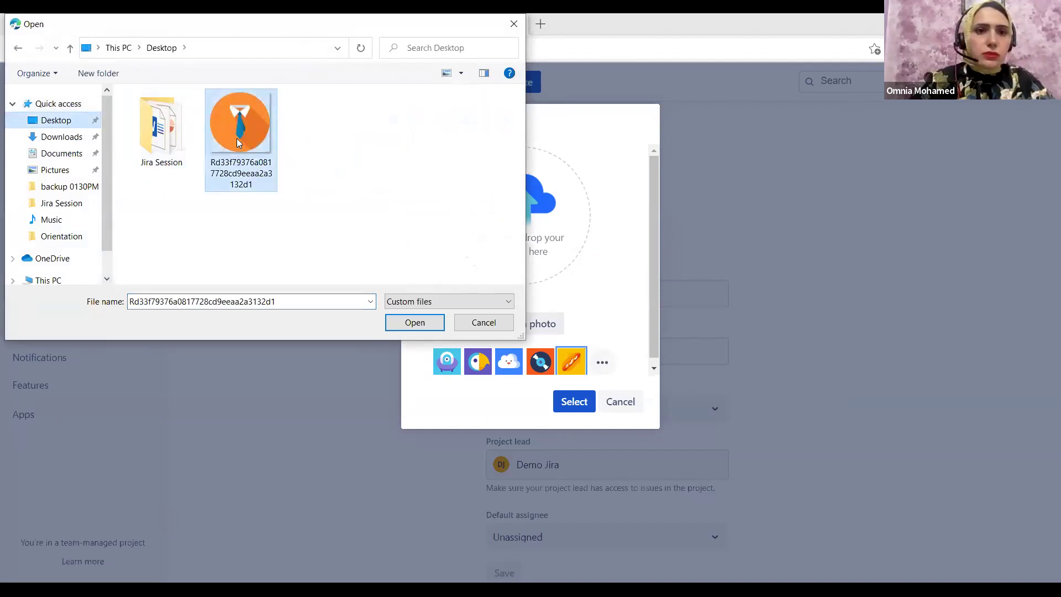
pyautogui.doubleClick(237, 142)
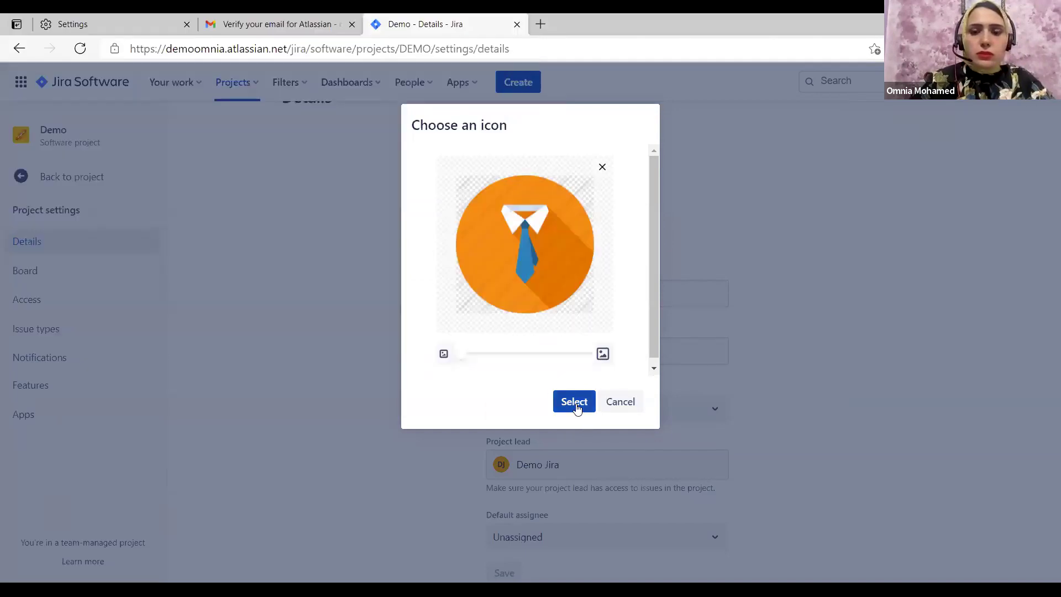
pyautogui.click(574, 401)
# Put Demo in Ecommercial Category and make Project lead the default assignee
pyautogui.click(606, 414)
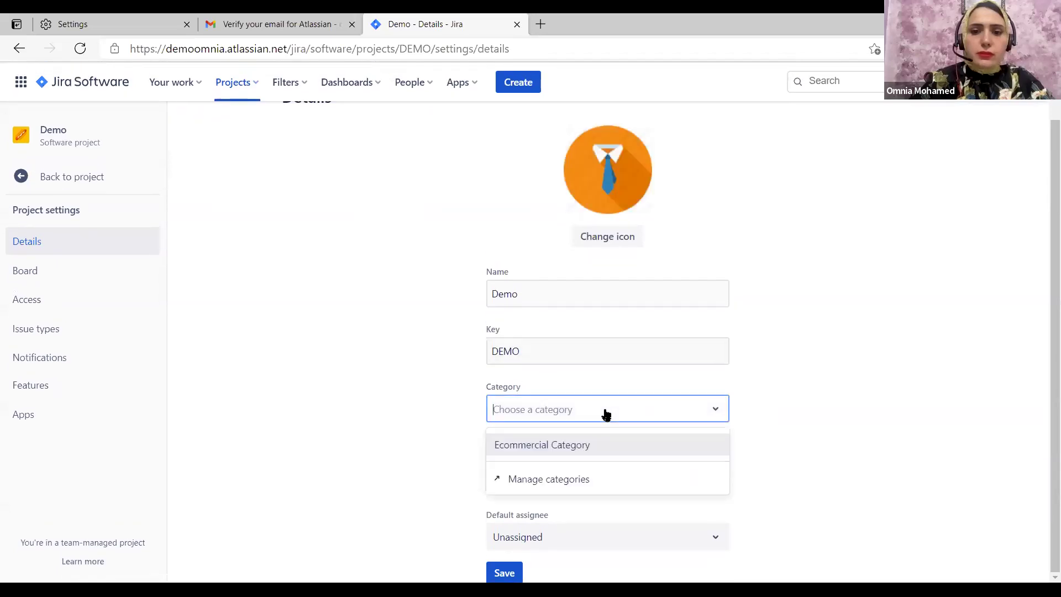
pyautogui.click(592, 446)
pyautogui.scroll(-1, 707, 398)
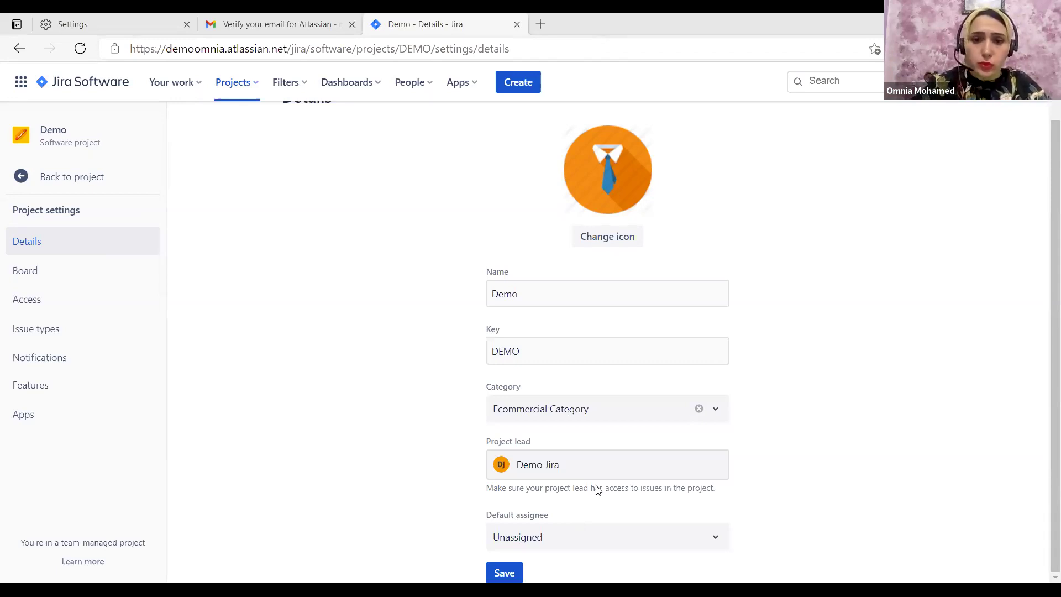
pyautogui.click(571, 538)
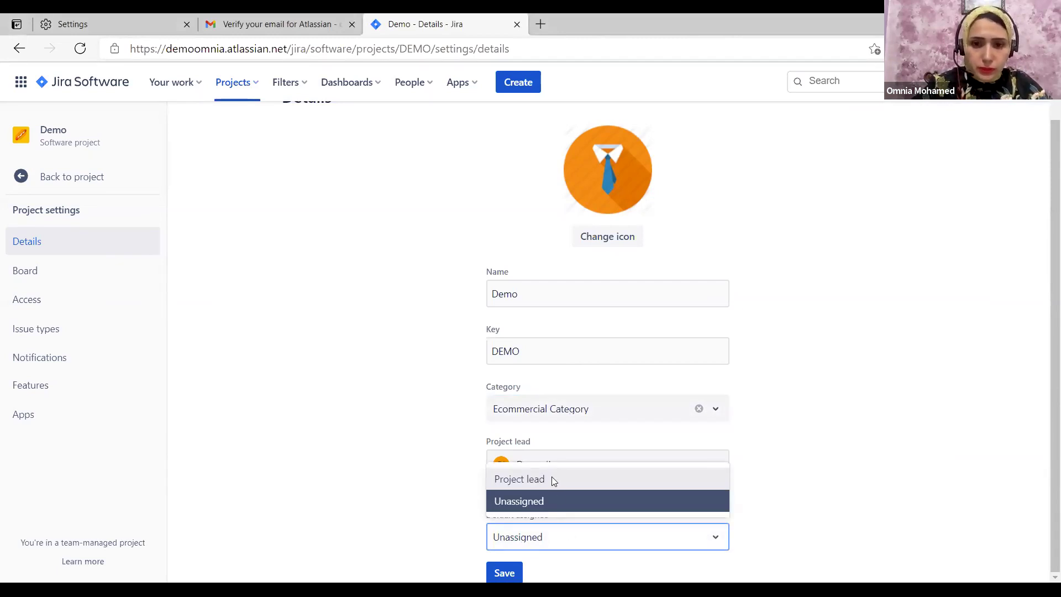
pyautogui.click(551, 478)
# Keep Project lead as default assignee, save the project details, and open the Settings list
pyautogui.click(544, 533)
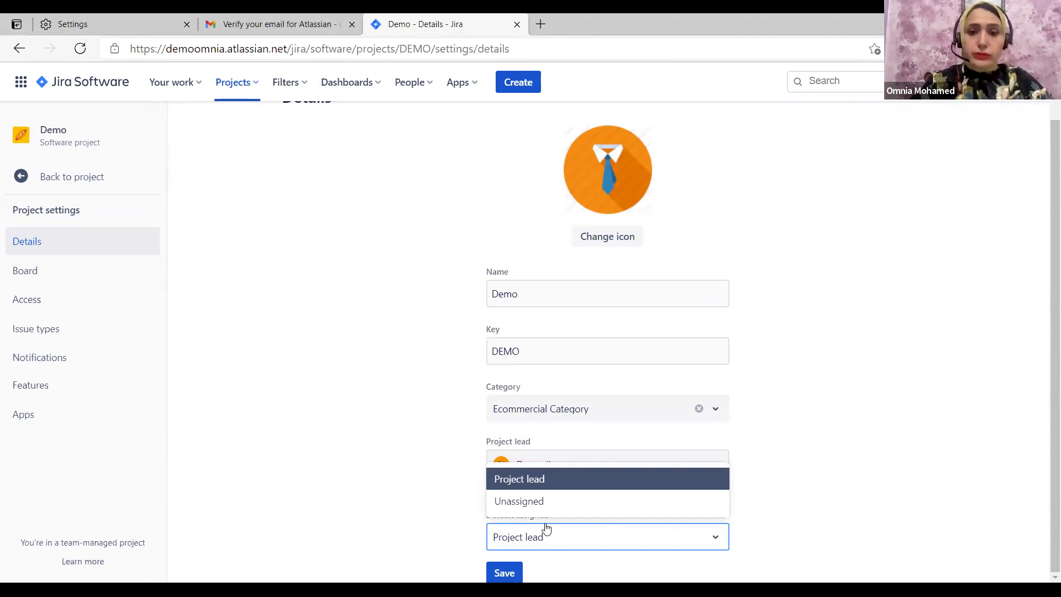
pyautogui.click(541, 539)
pyautogui.write('T')
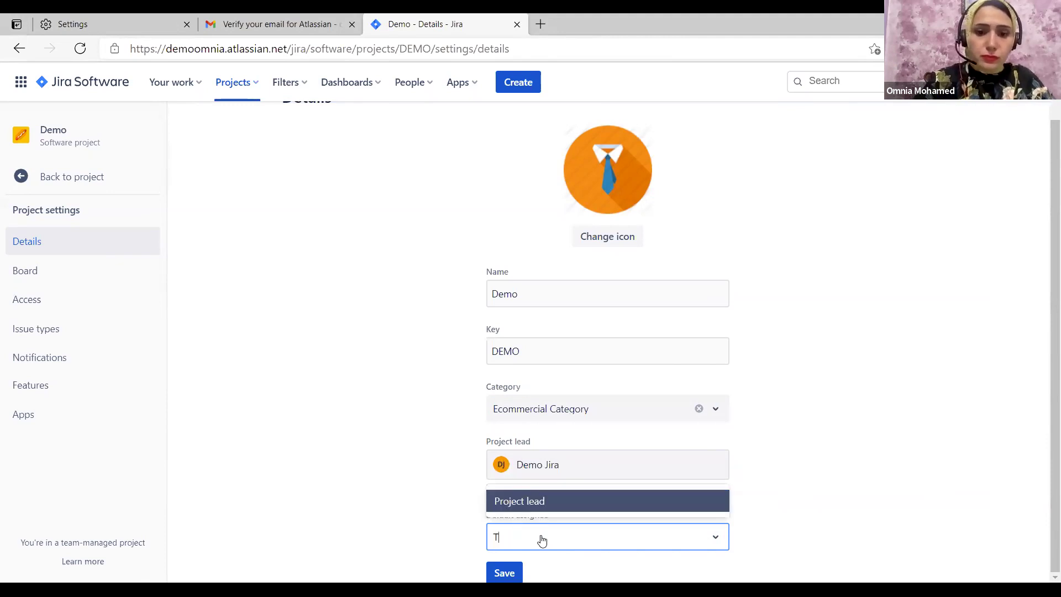
pyautogui.write('ester')
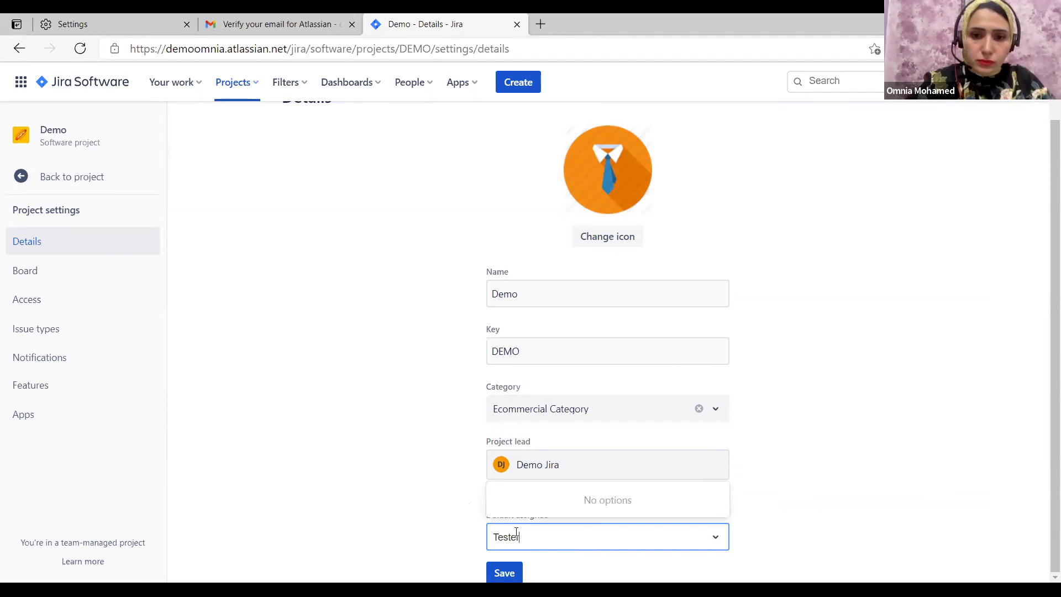
pyautogui.doubleClick(523, 536)
pyautogui.press('BackSpace')
pyautogui.click(530, 481)
pyautogui.click(504, 565)
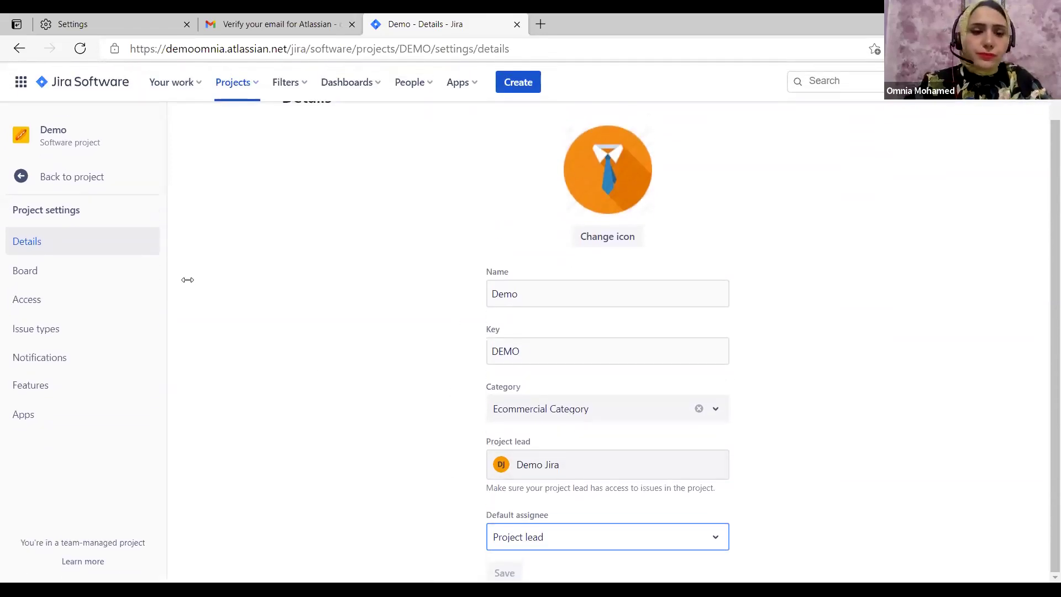
pyautogui.click(51, 246)
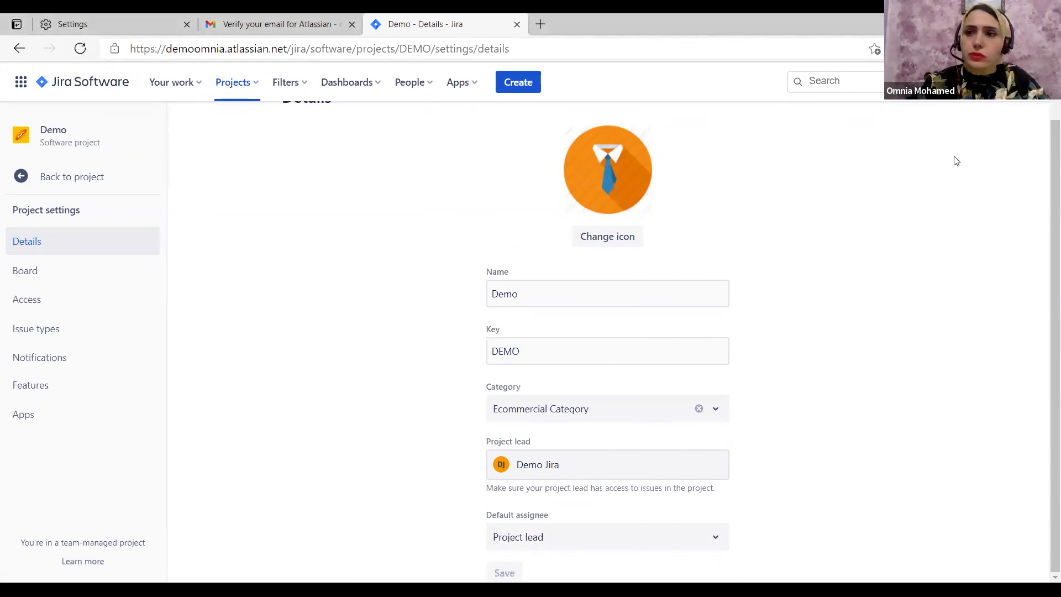
pyautogui.click(967, 84)
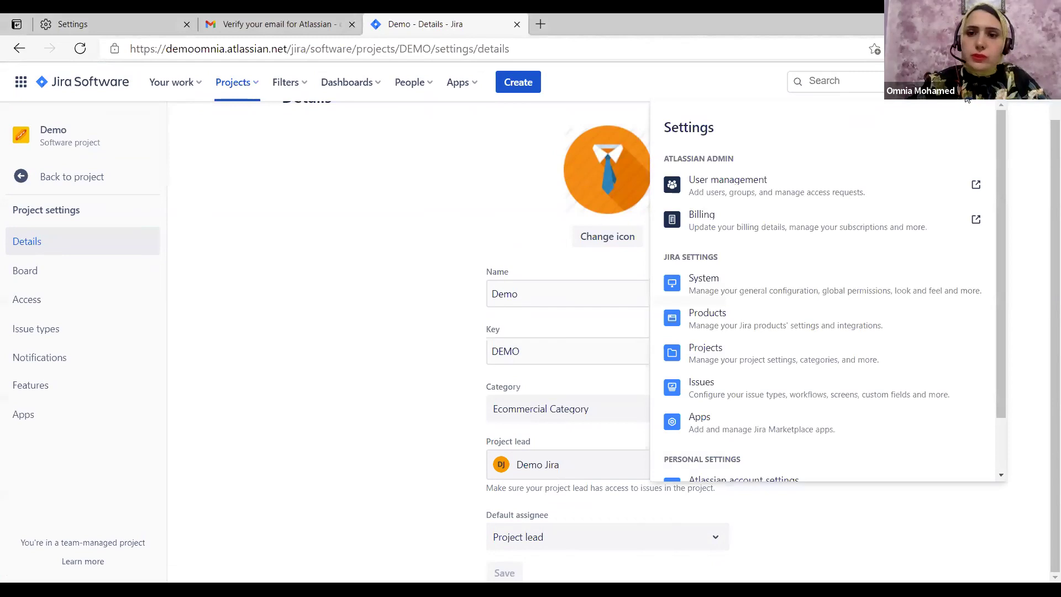
# Open user management and enter the first invitee's e-mail address
pyautogui.click(735, 189)
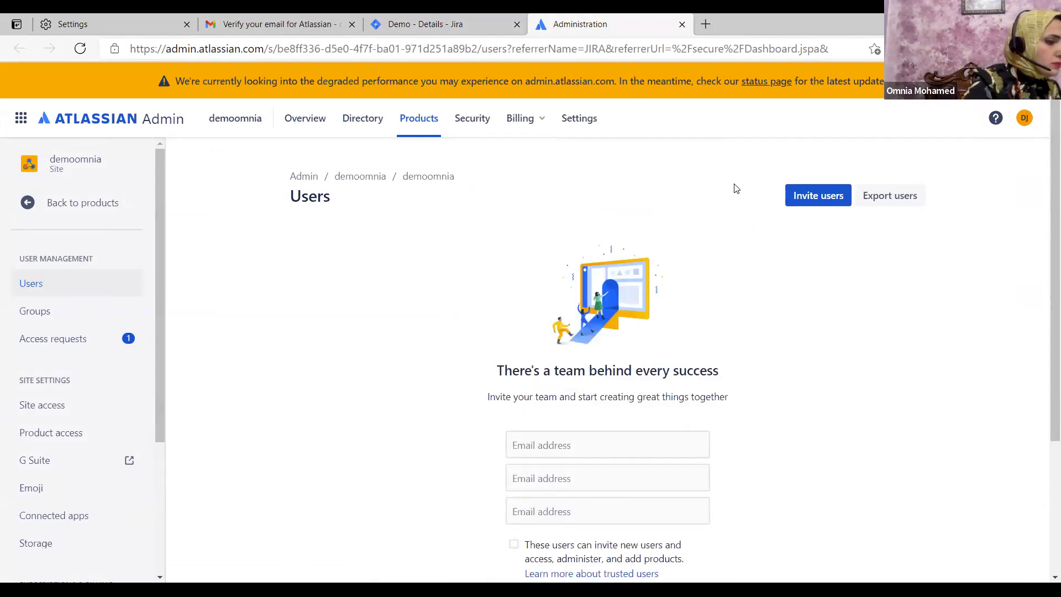
pyautogui.scroll(-3, 713, 318)
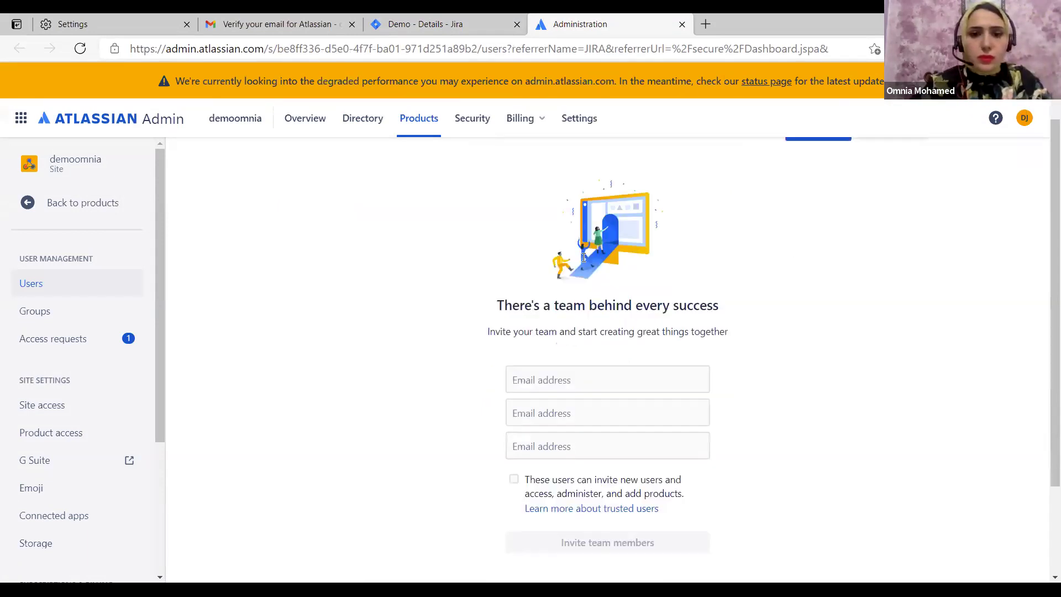
pyautogui.scroll(-1, 583, 258)
pyautogui.click(583, 257)
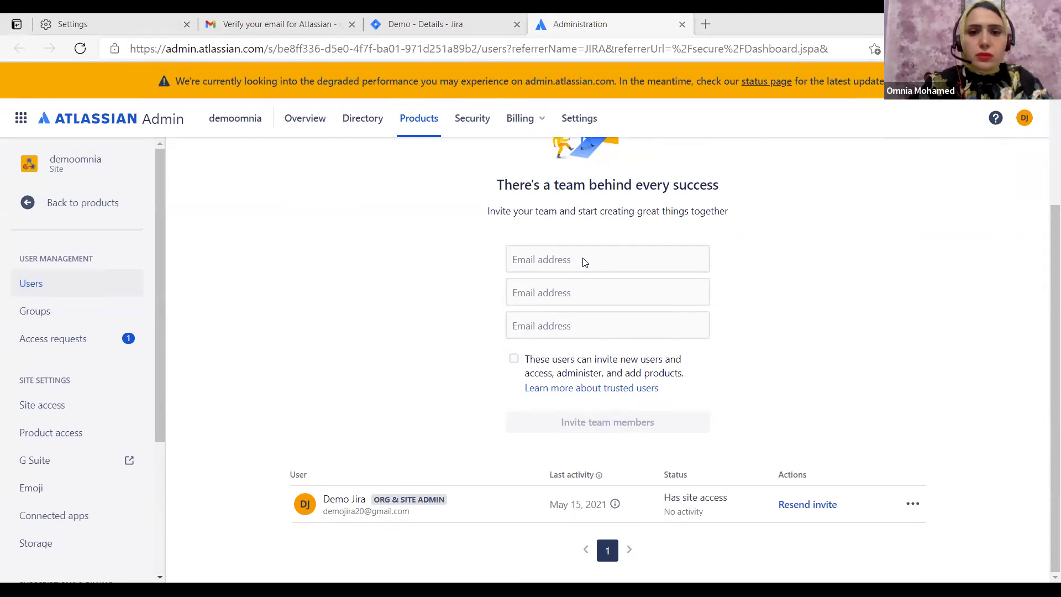
pyautogui.click(538, 261)
pyautogui.hotkey('ctrl', 'v')
pyautogui.click(529, 257)
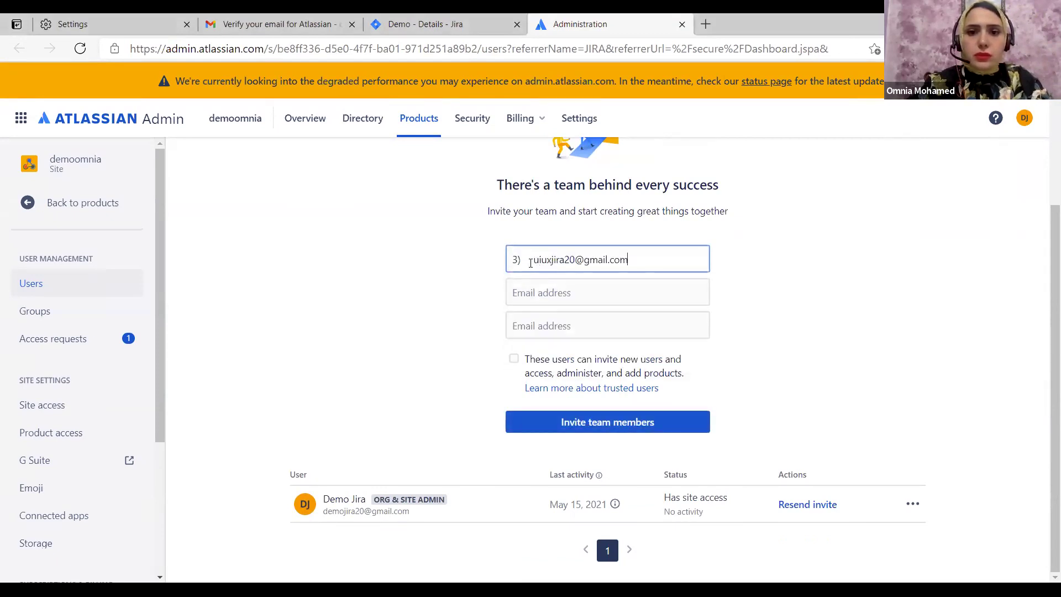
pyautogui.press('BackSpace')
pyautogui.press('BackSpace')
pyautogui.press('BackSpace')
pyautogui.click(499, 326)
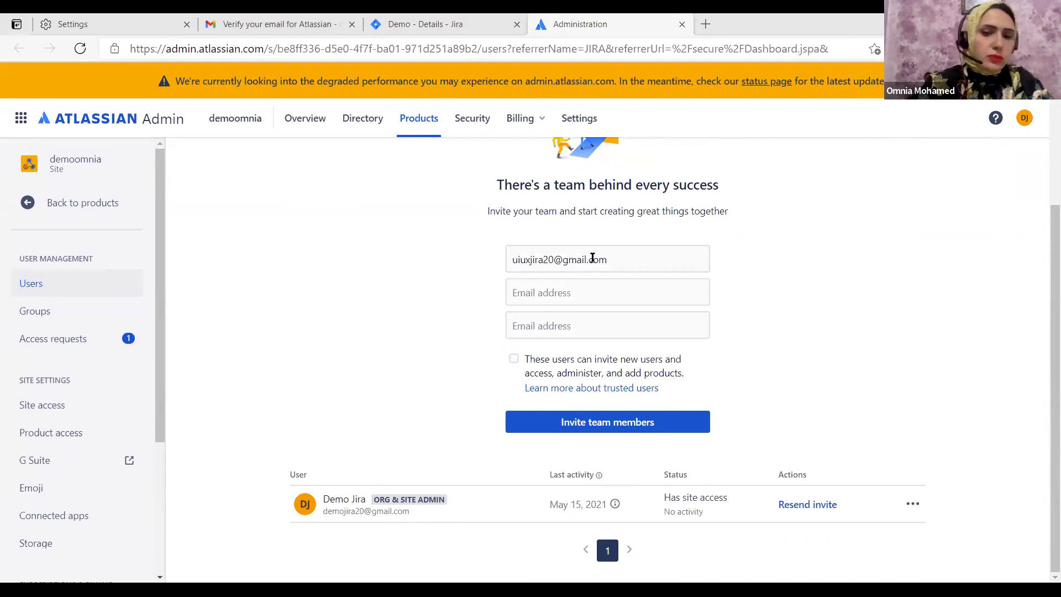
# Enter the second and third invitees' e-mail addresses and send all three invitations
pyautogui.click(581, 298)
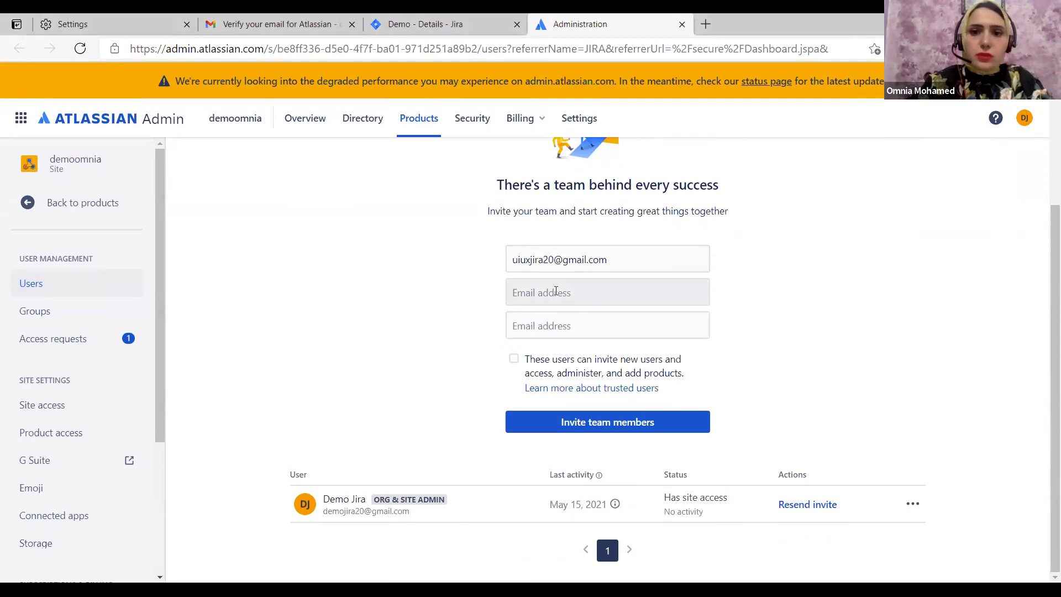
pyautogui.press('Down')
pyautogui.press('Return')
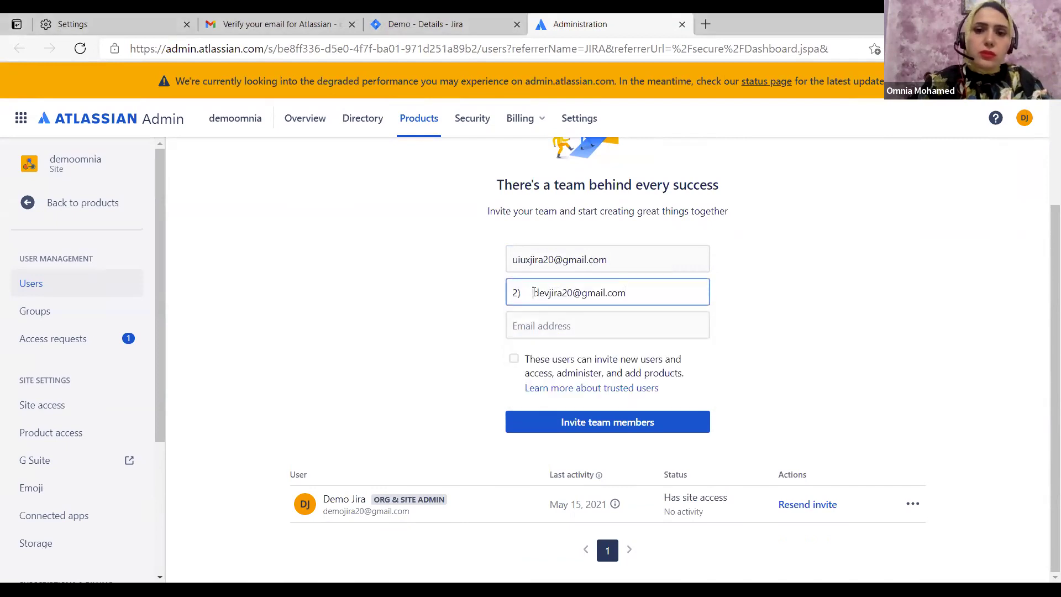
pyautogui.press('BackSpace')
pyautogui.press('BackSpace')
pyautogui.press('BackSpace')
pyautogui.press('BackSpace')
pyautogui.press('BackSpace')
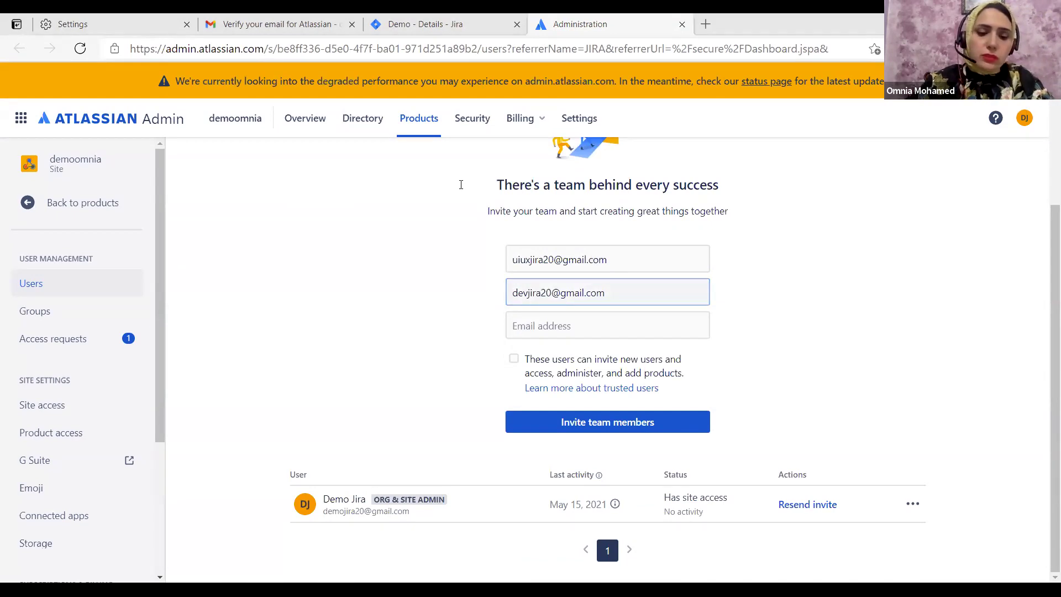
pyautogui.click(581, 330)
pyautogui.hotkey('ctrl', 'v')
pyautogui.click(536, 328)
pyautogui.press('BackSpace')
pyautogui.press('BackSpace')
pyautogui.press('BackSpace')
pyautogui.press('BackSpace')
pyautogui.press('BackSpace')
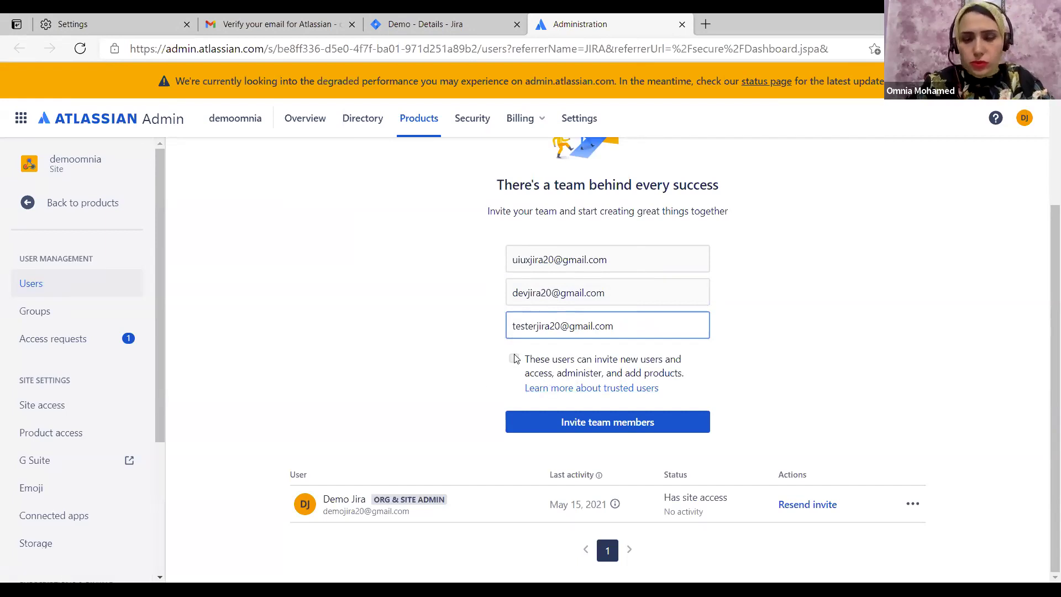
pyautogui.click(550, 414)
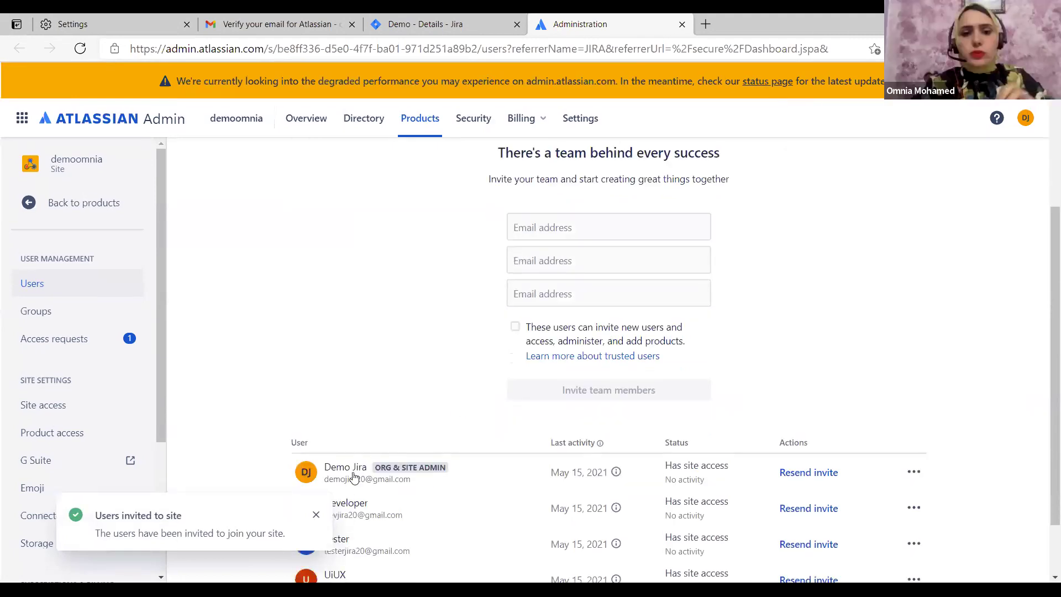
pyautogui.scroll(-2, 467, 409)
# Dismiss the invite notice, review the four demoomnia site users, and open the product switcher
pyautogui.click(313, 517)
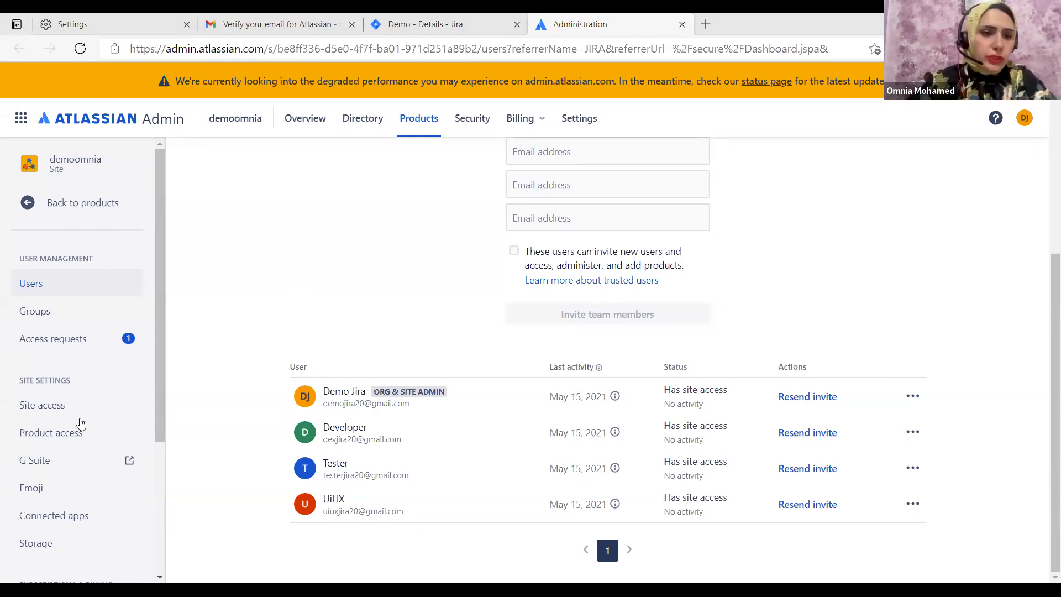
pyautogui.scroll(-3, 89, 428)
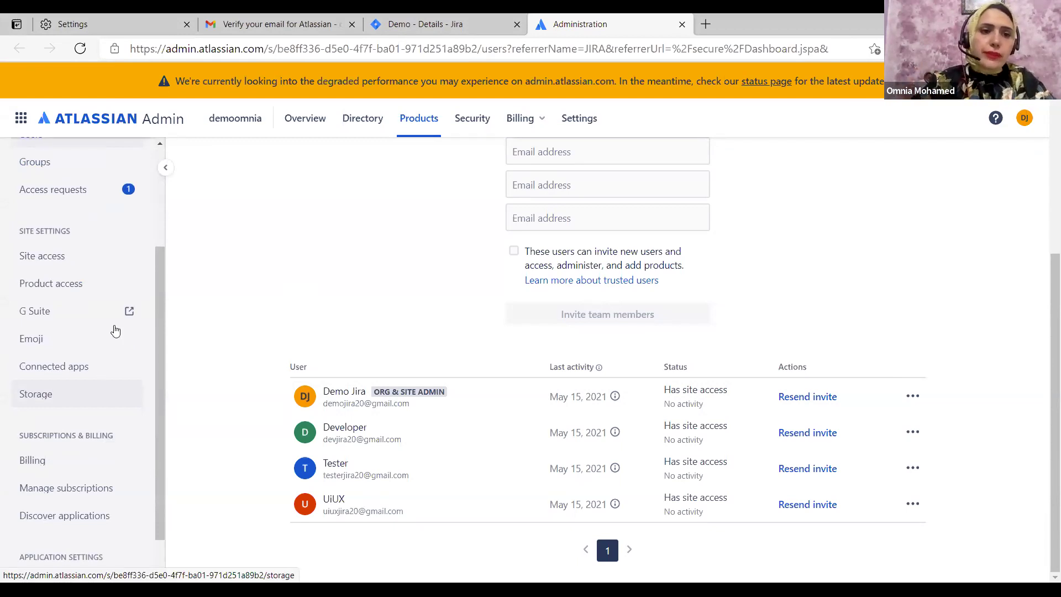
pyautogui.scroll(2, 112, 379)
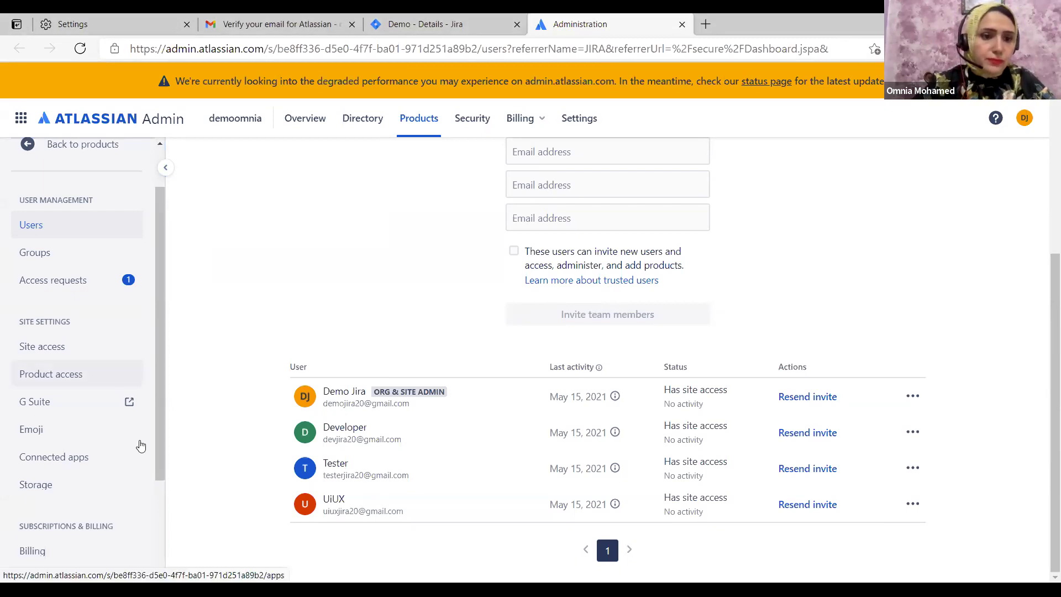
pyautogui.scroll(-3, 139, 444)
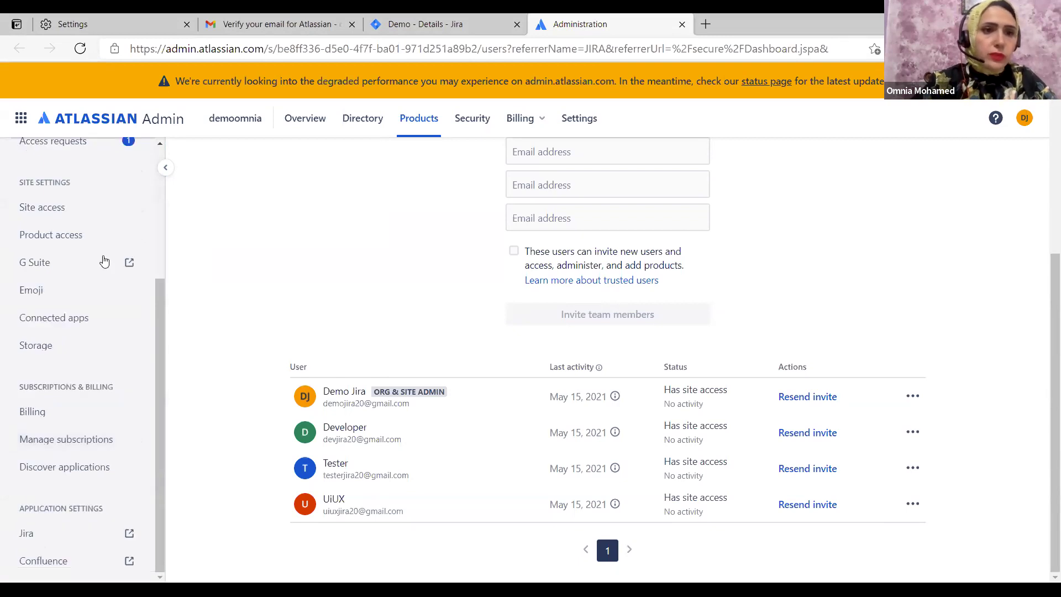
pyautogui.scroll(4, 64, 172)
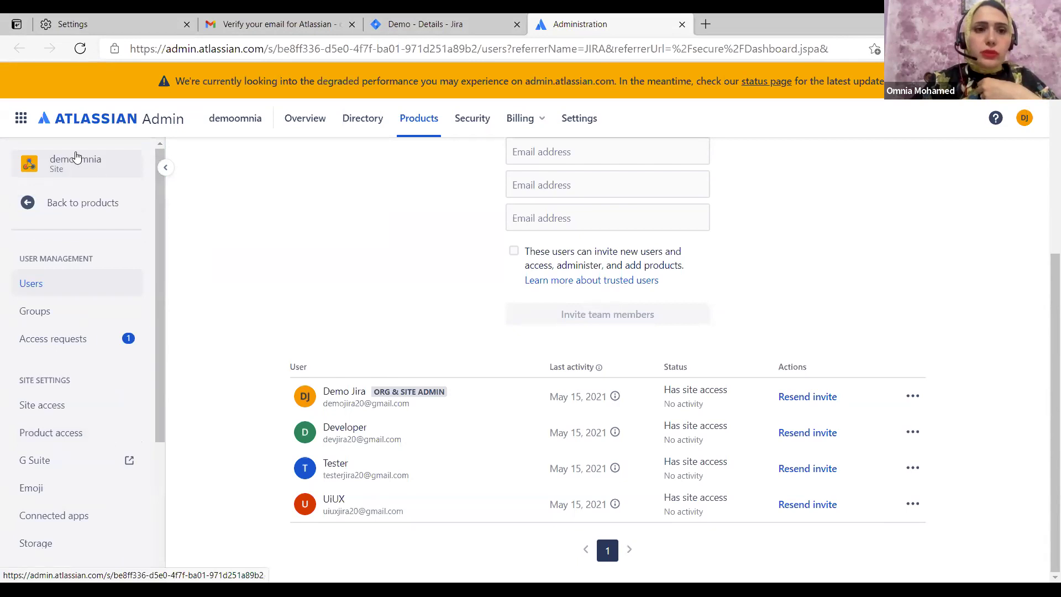
pyautogui.click(64, 168)
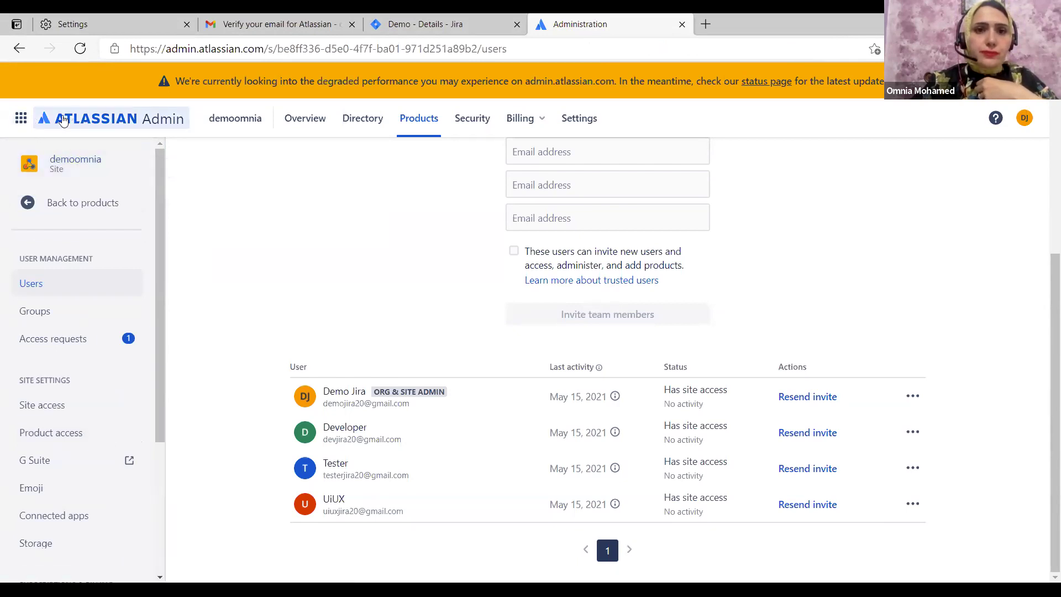
pyautogui.click(24, 121)
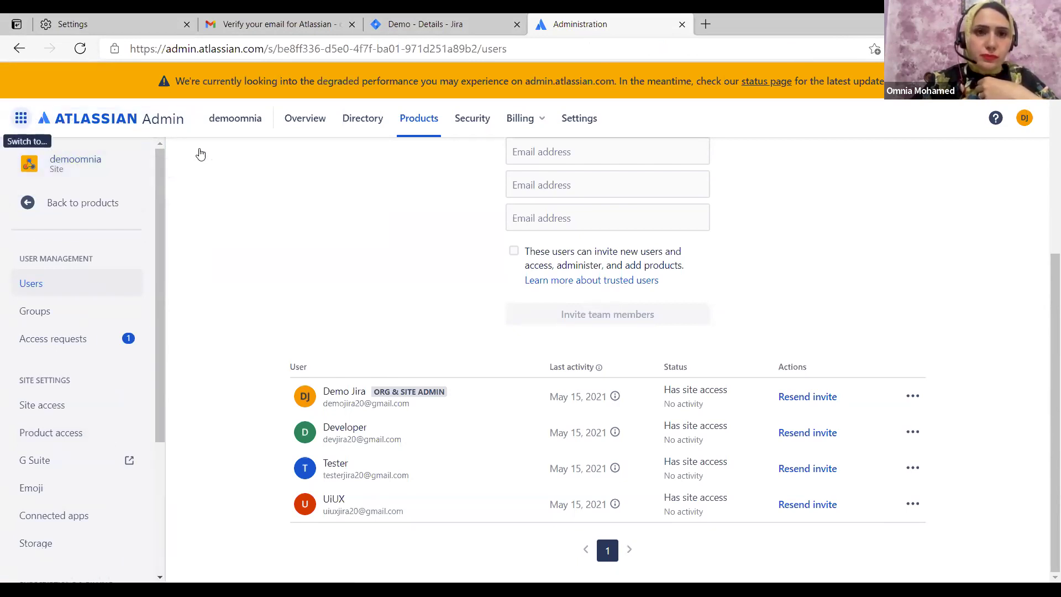
# Switch to Jira Software and open the Demo project's issue type settings
pyautogui.click(95, 196)
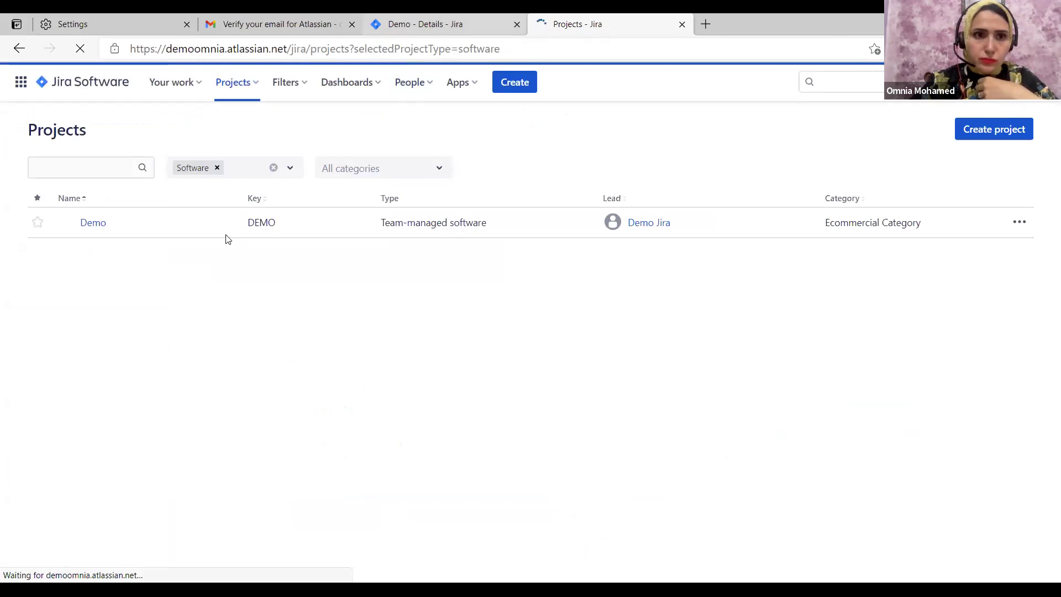
pyautogui.click(97, 286)
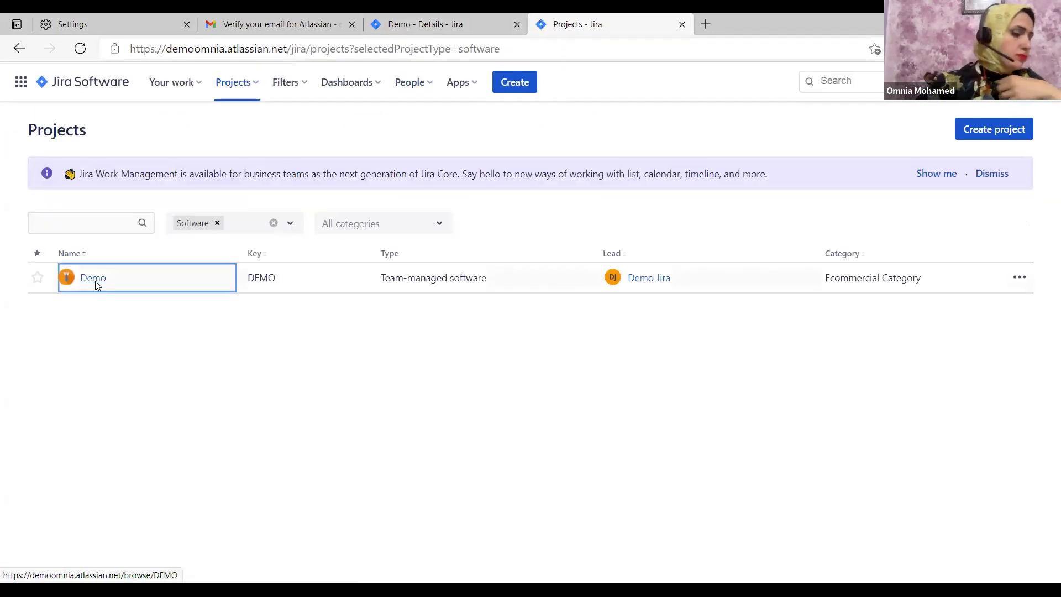
pyautogui.click(92, 278)
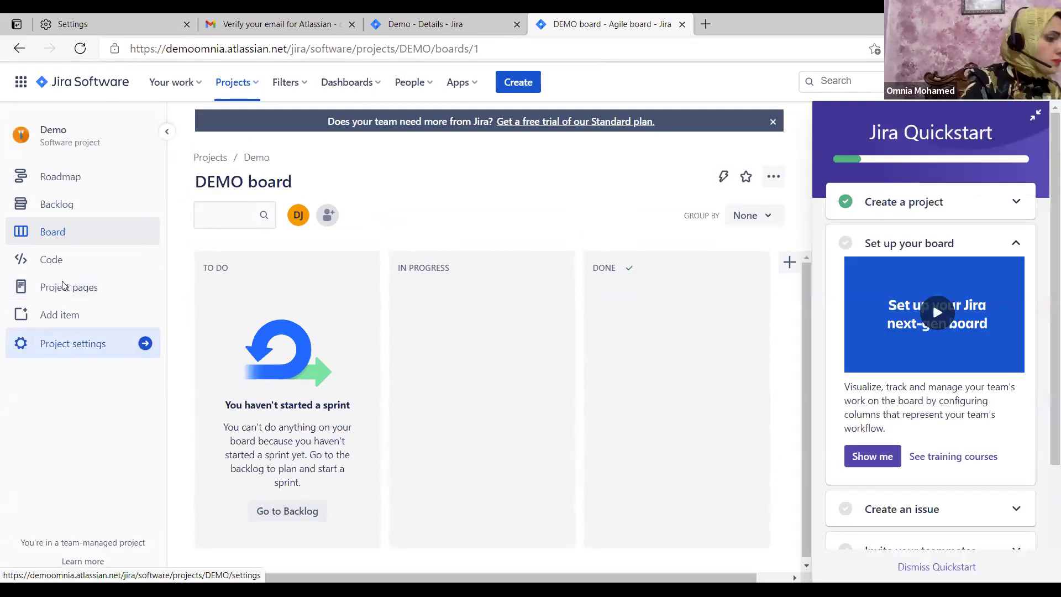
pyautogui.click(62, 341)
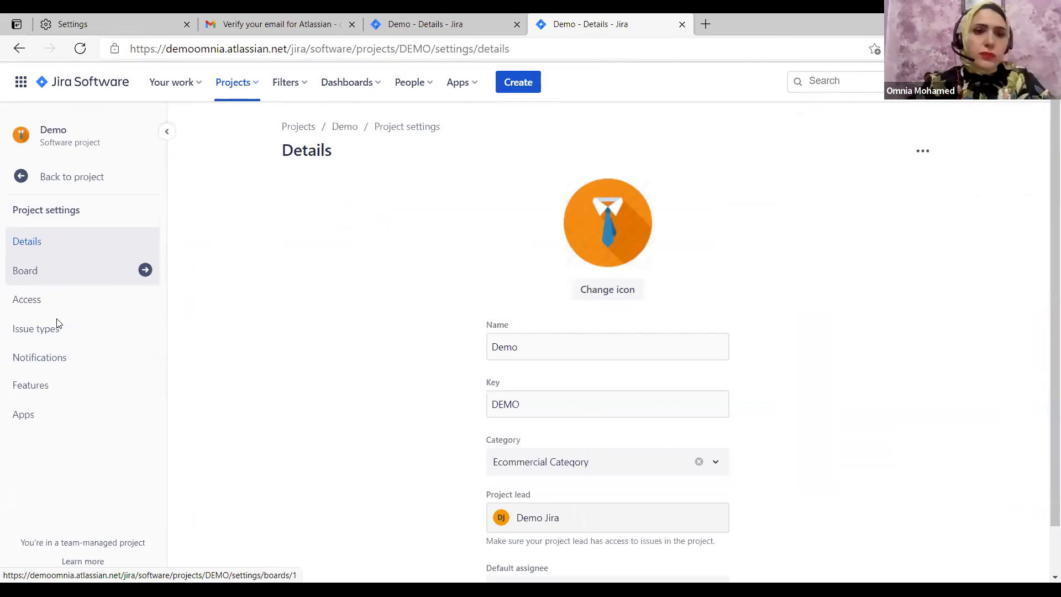
pyautogui.click(58, 326)
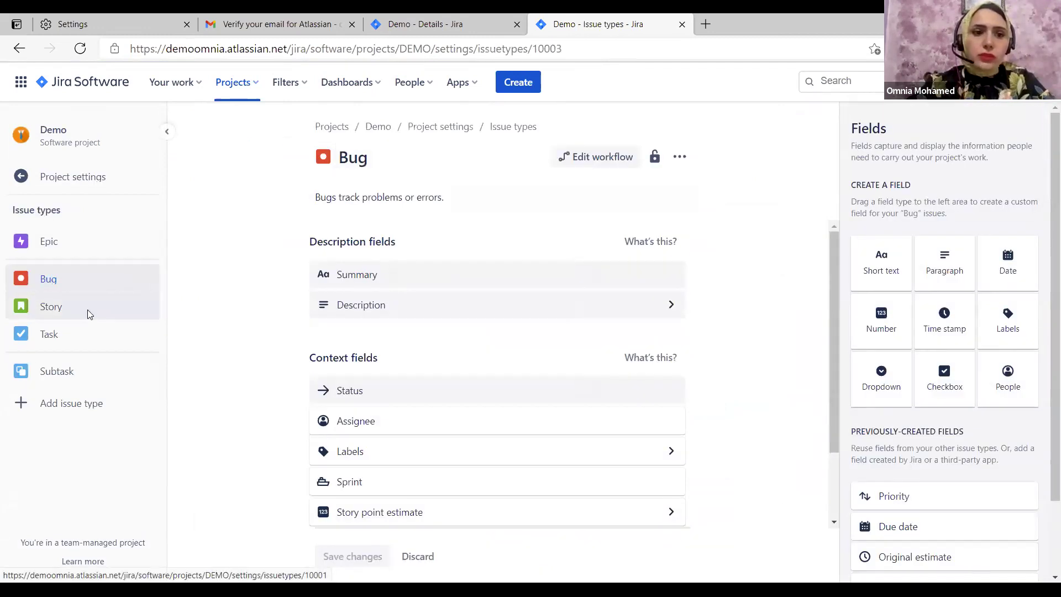
# Look over the Epic and Story issue types, then open the Story workflow editor
pyautogui.click(66, 342)
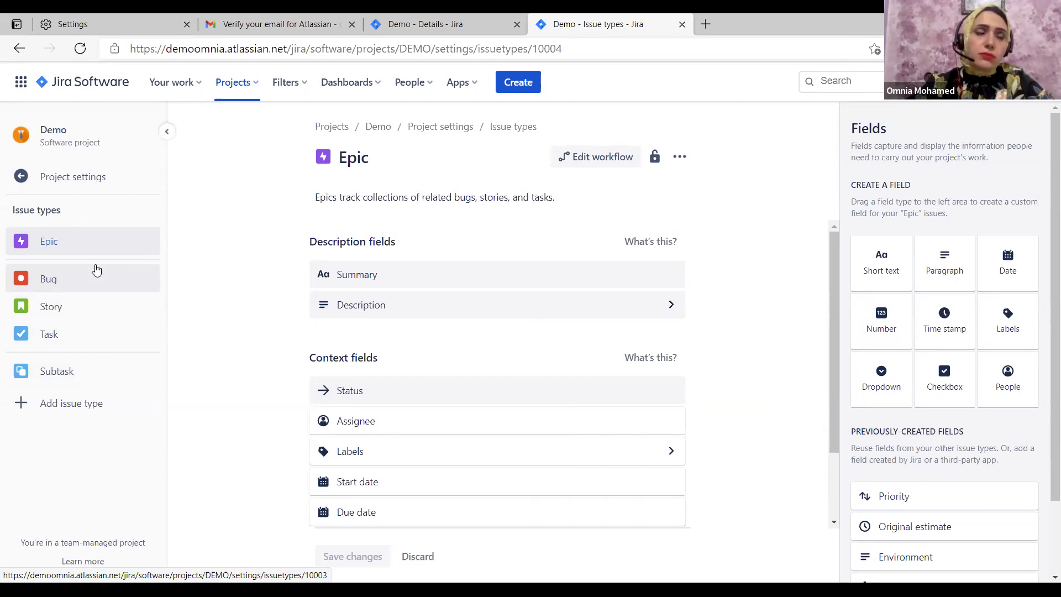
pyautogui.click(78, 314)
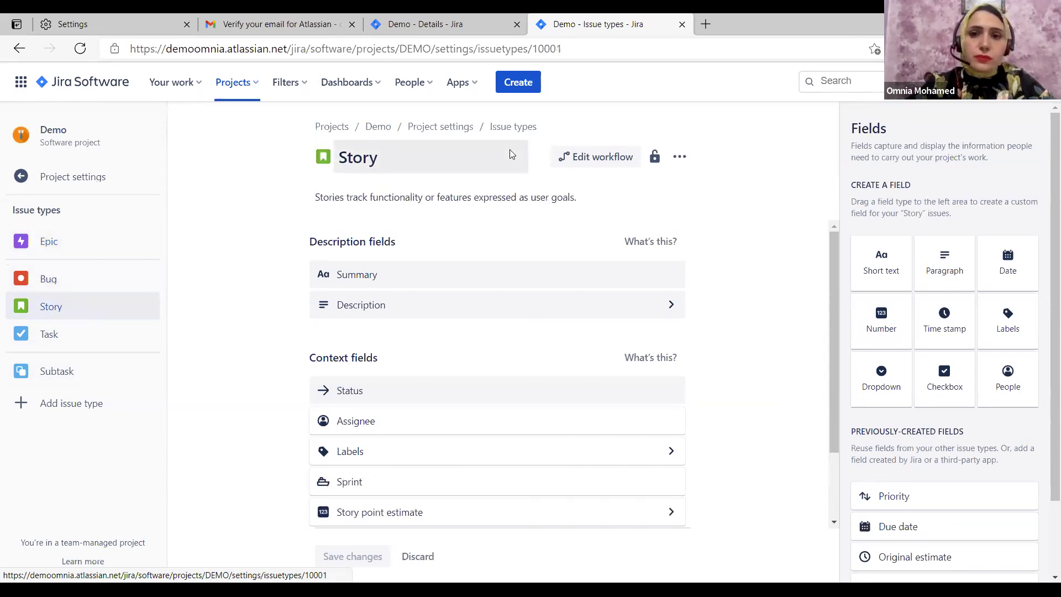
pyautogui.click(590, 159)
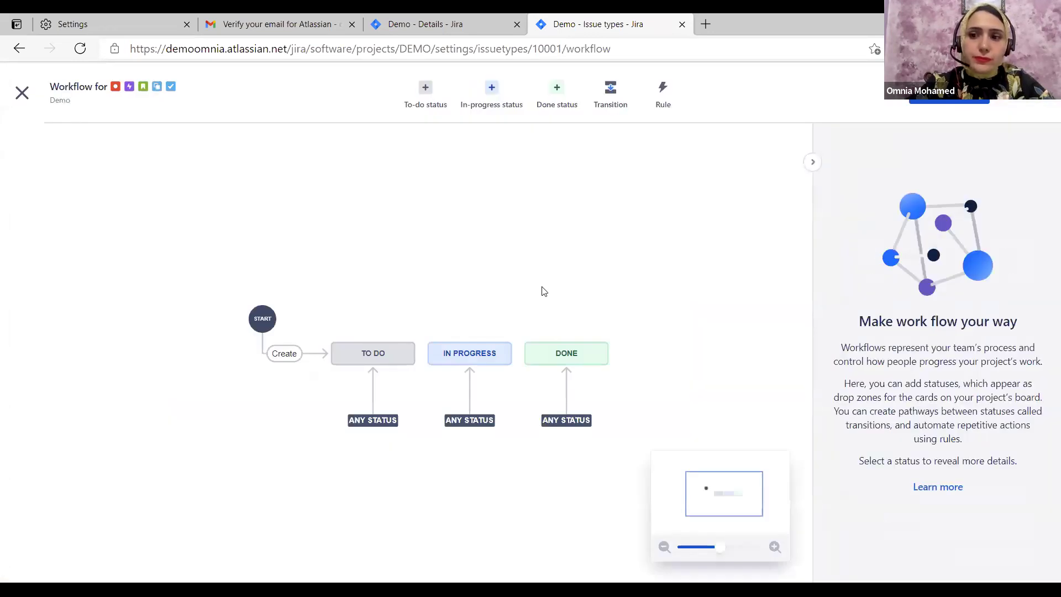
# Add an In Development in-progress status and draw a transition to it from TO DO
pyautogui.scroll(-1, 391, 277)
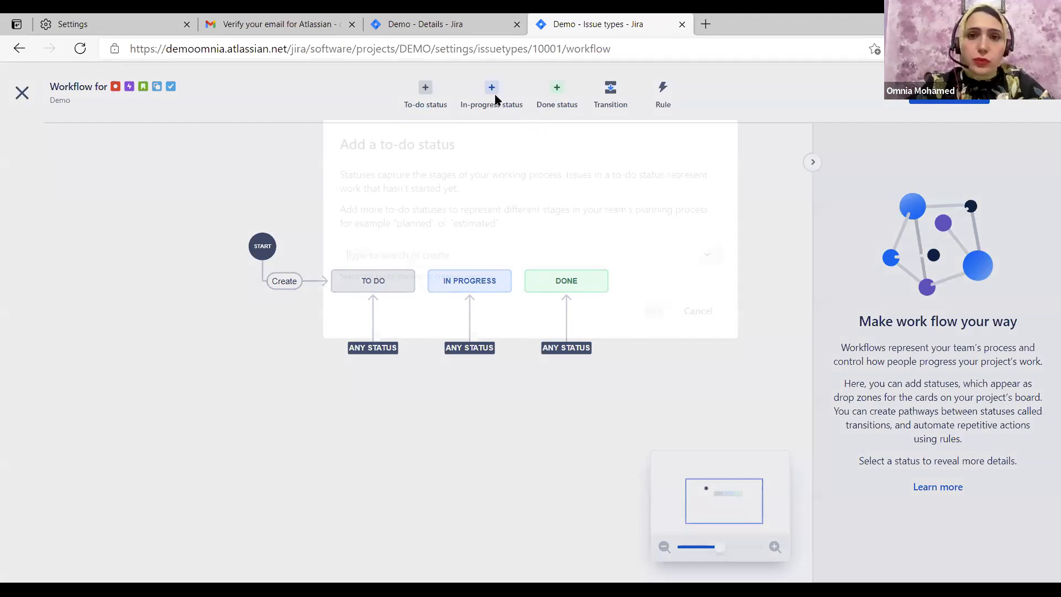
pyautogui.click(495, 98)
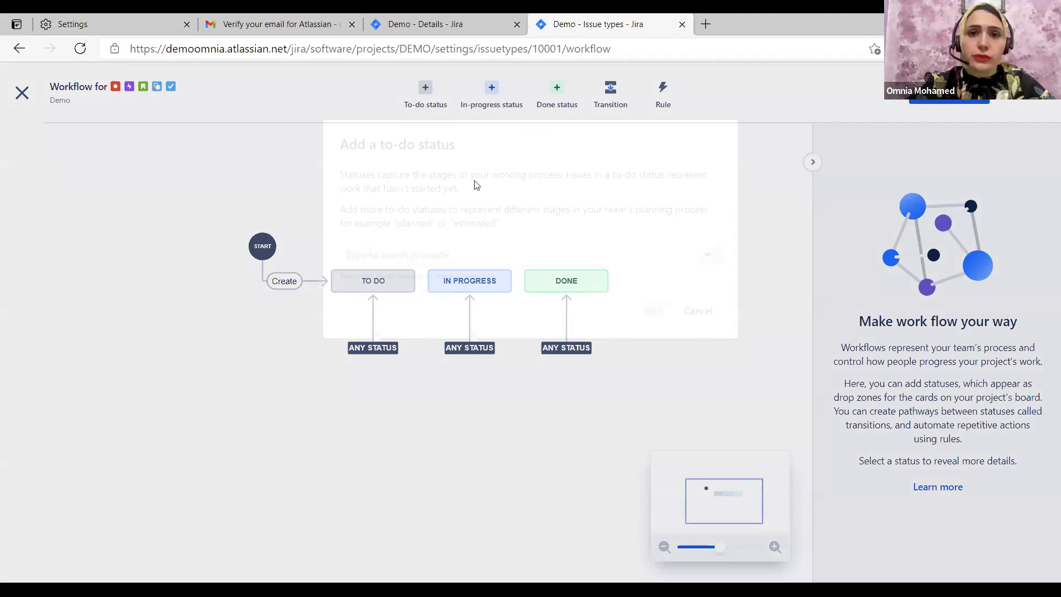
pyautogui.write('In Development')
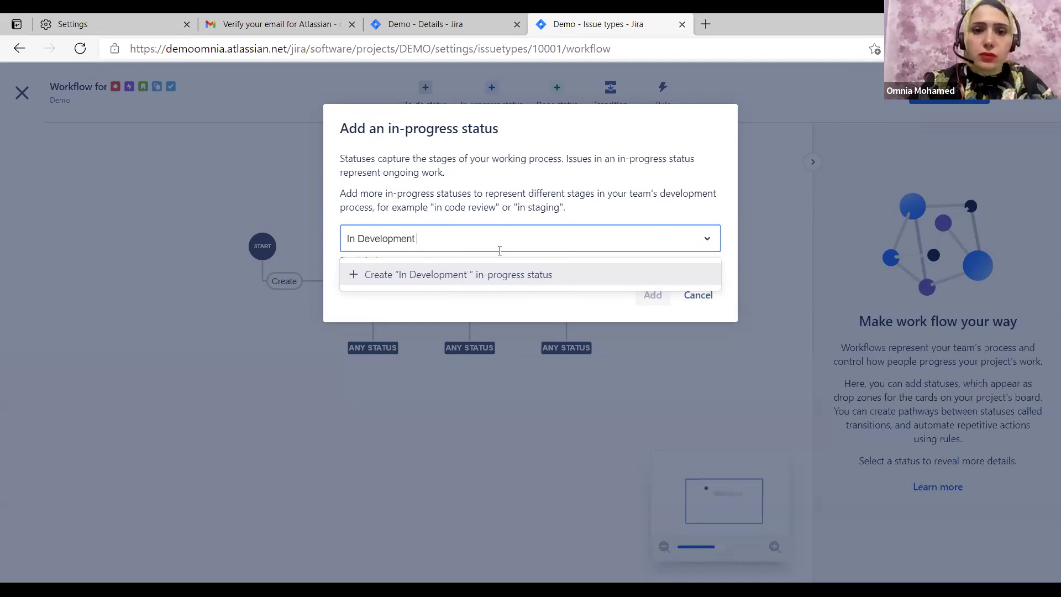
pyautogui.click(463, 274)
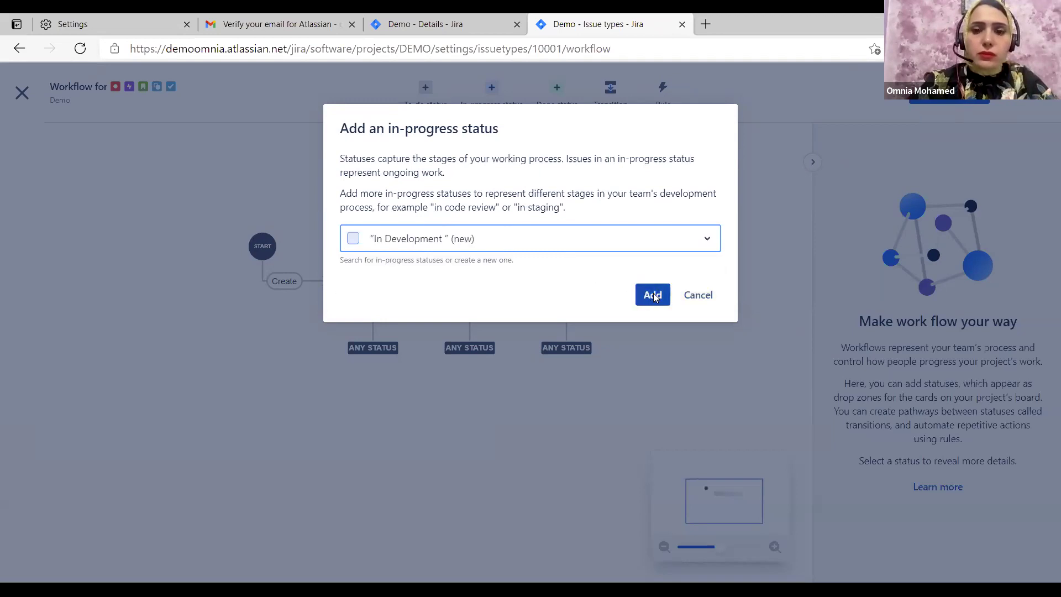
pyautogui.press('Return')
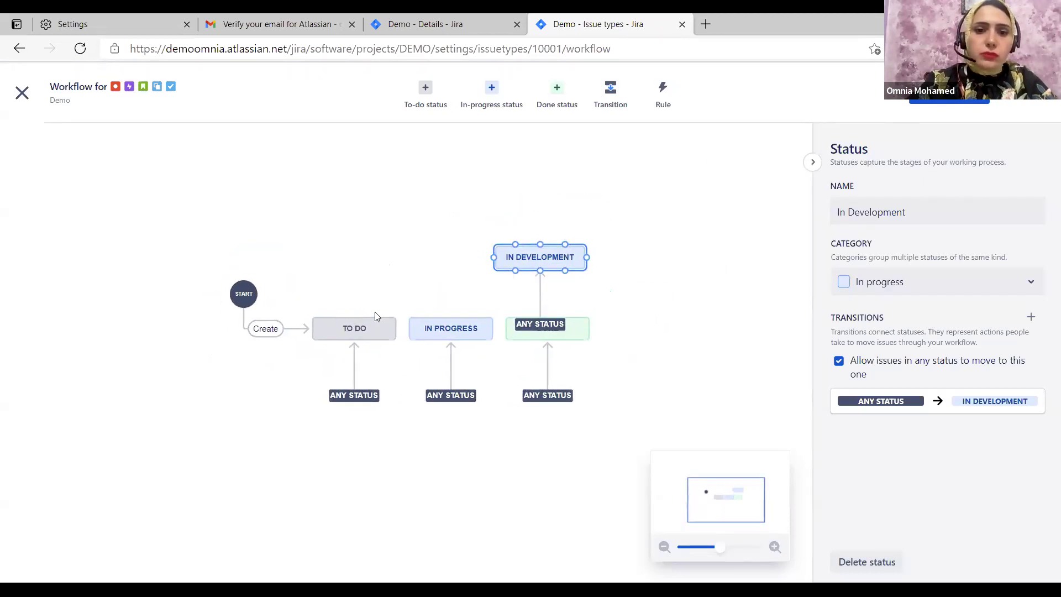
pyautogui.moveTo(398, 327); pyautogui.dragTo(493, 259)
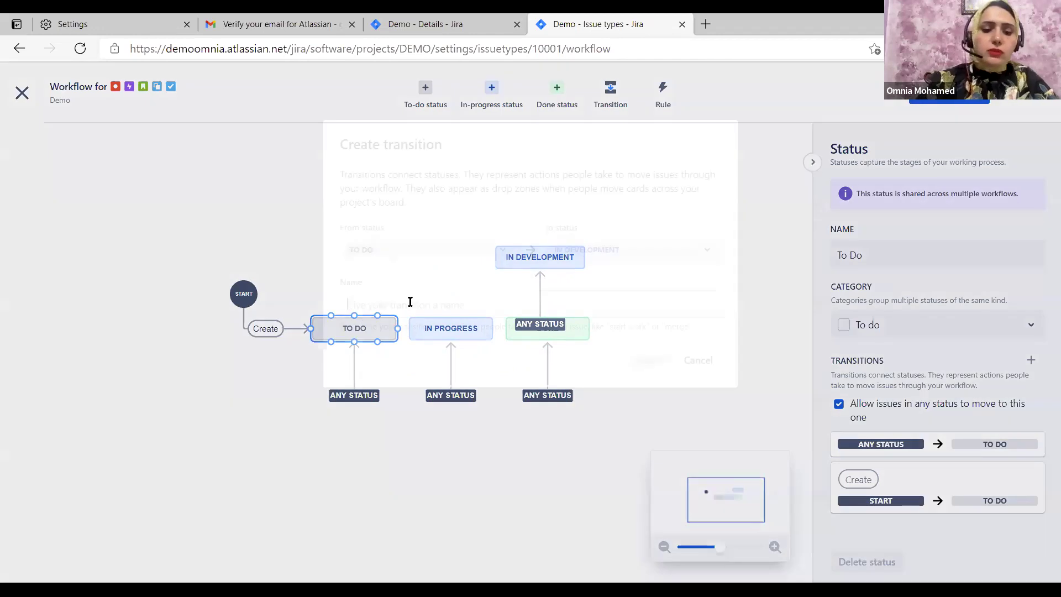
# Name the TO DO transition Start Development and add a Ready For Testing status
pyautogui.write('Strat')
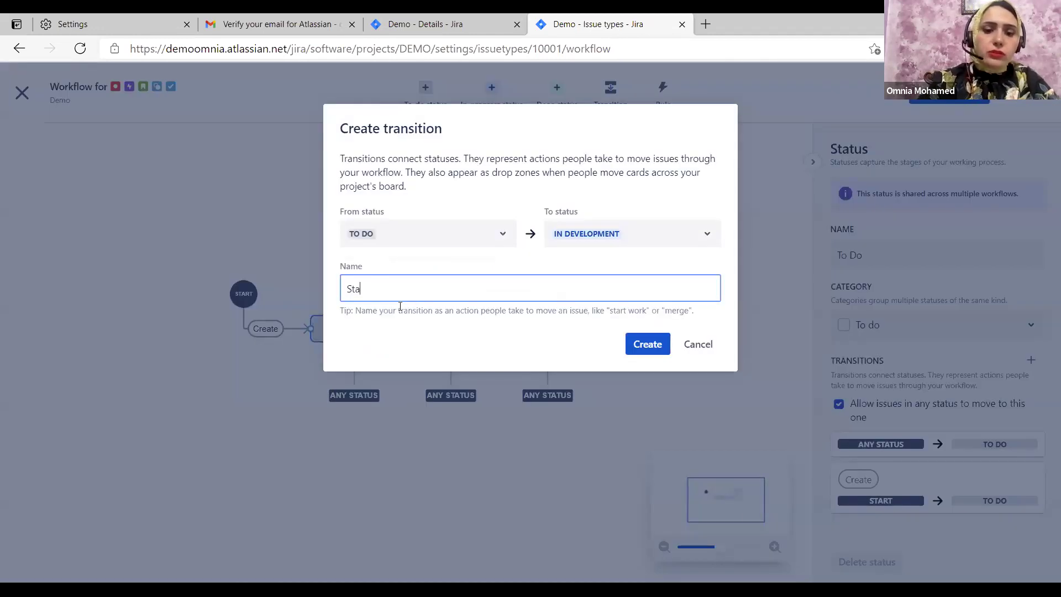
pyautogui.write(' Develo')
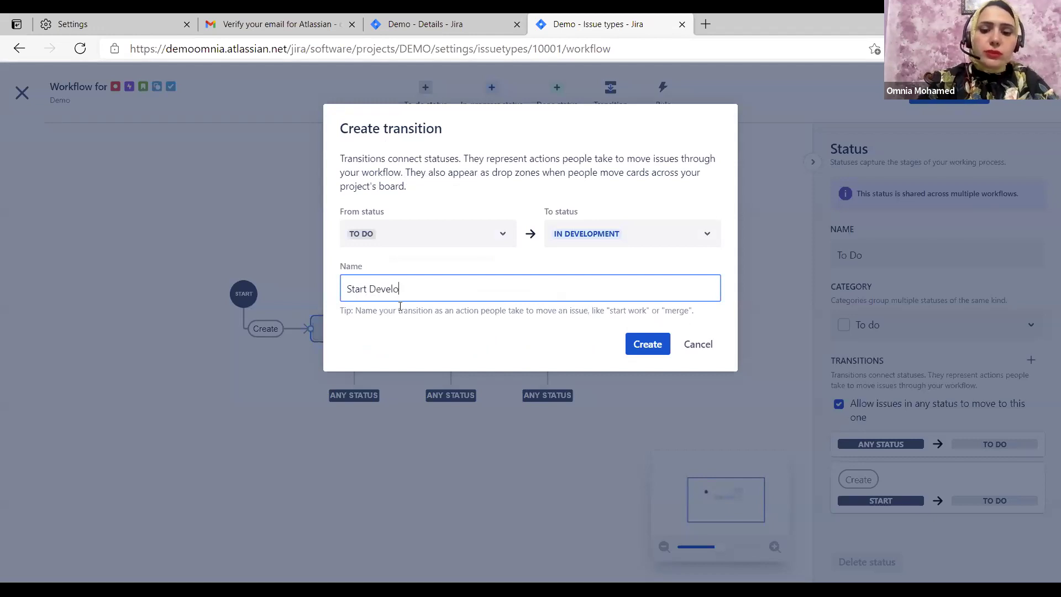
pyautogui.write('pment')
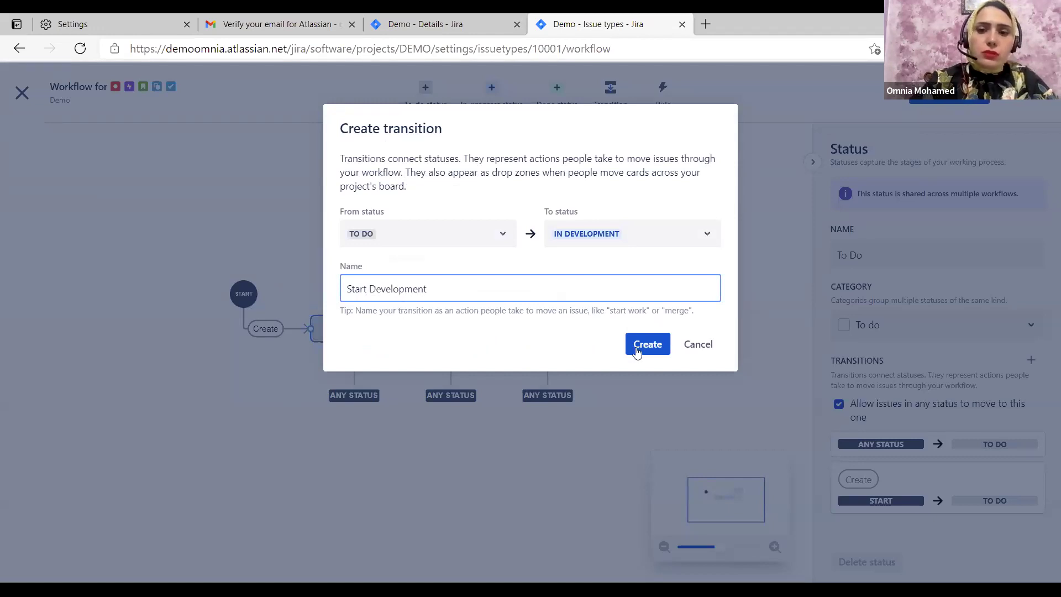
pyautogui.press('Return')
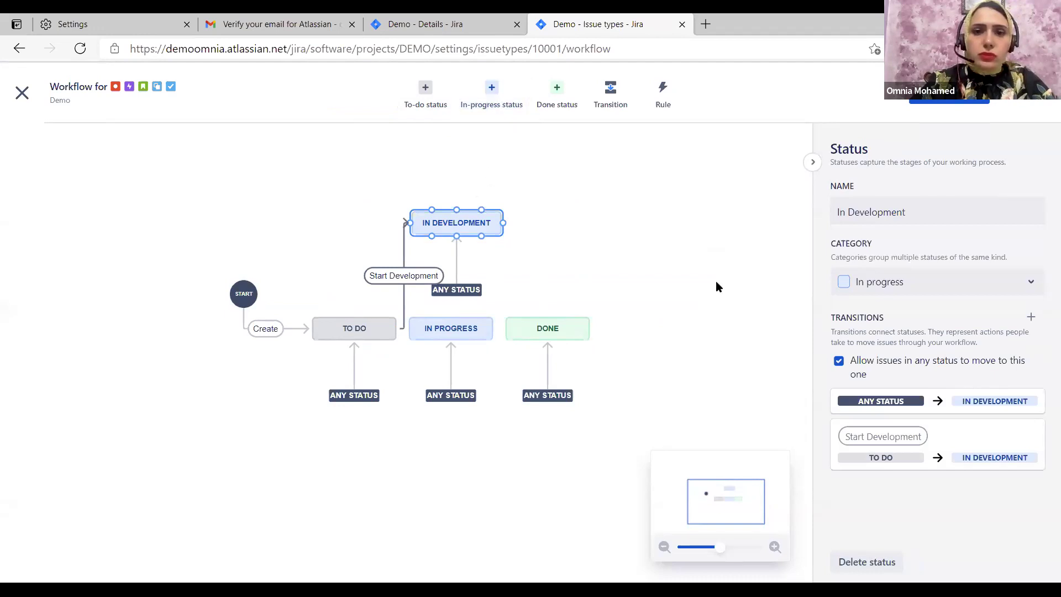
pyautogui.click(462, 109)
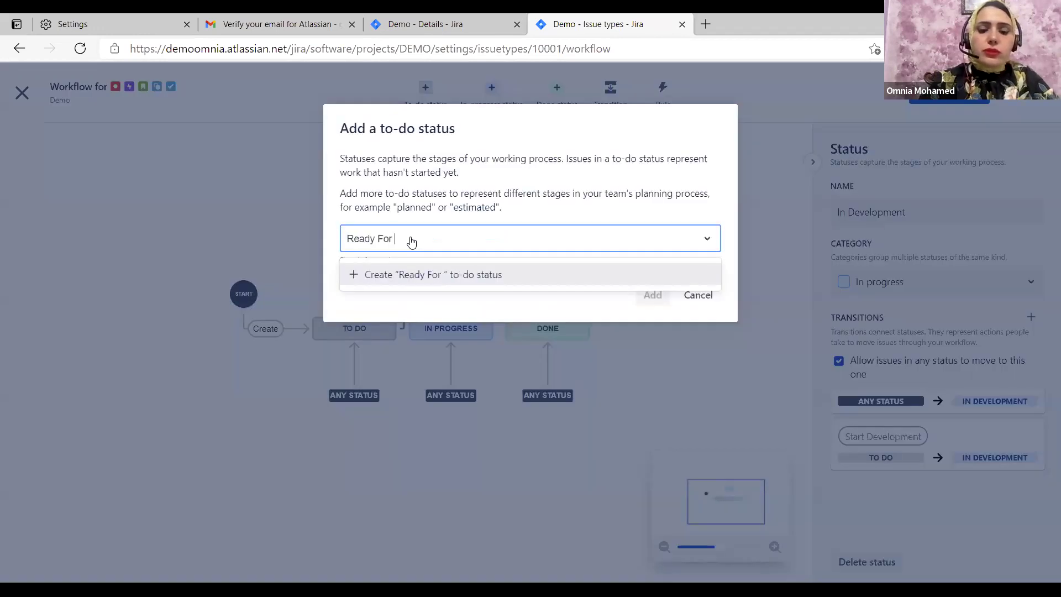
pyautogui.write('Testing')
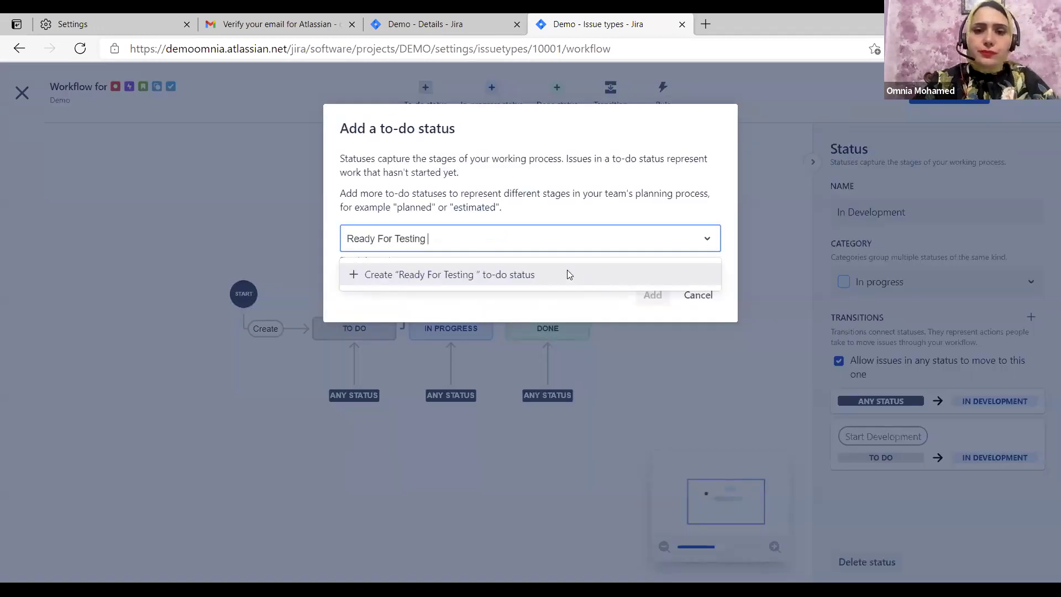
pyautogui.click(567, 272)
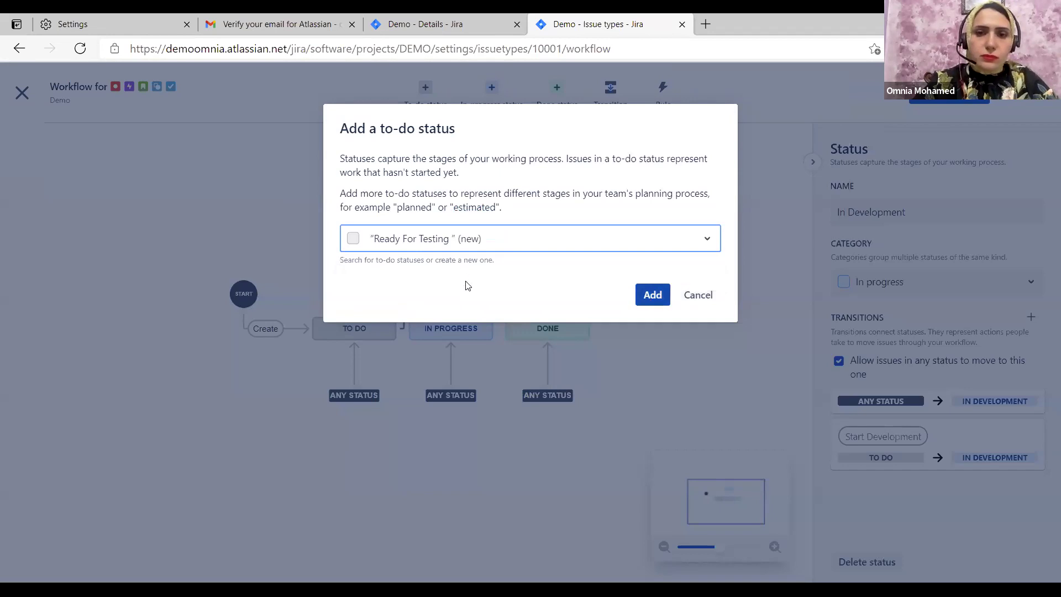
pyautogui.press('Return')
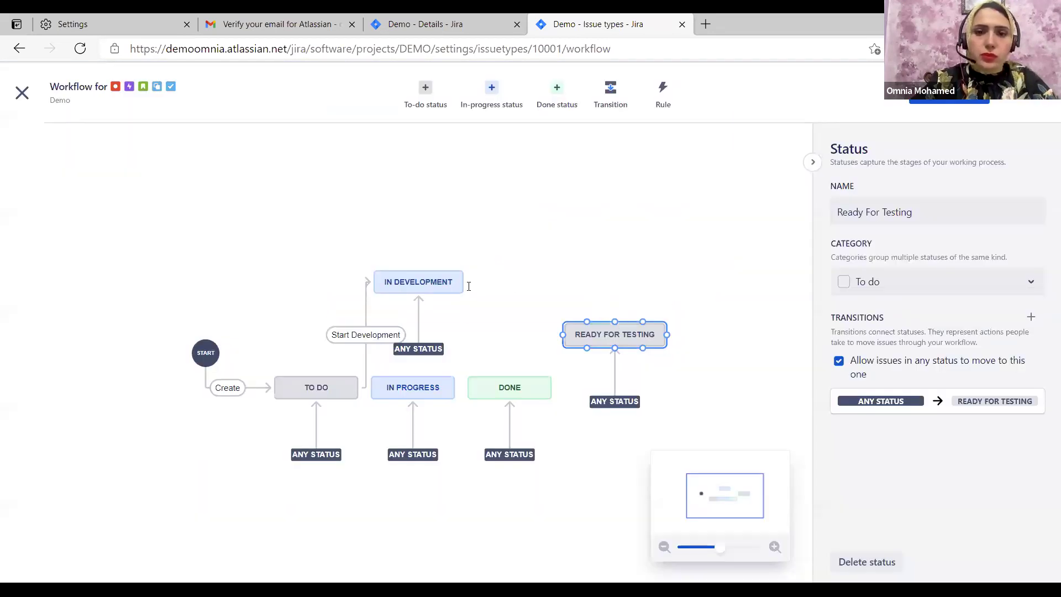
# Connect IN DEVELOPMENT to READY FOR TESTING with a Finish Development transition
pyautogui.click(464, 283)
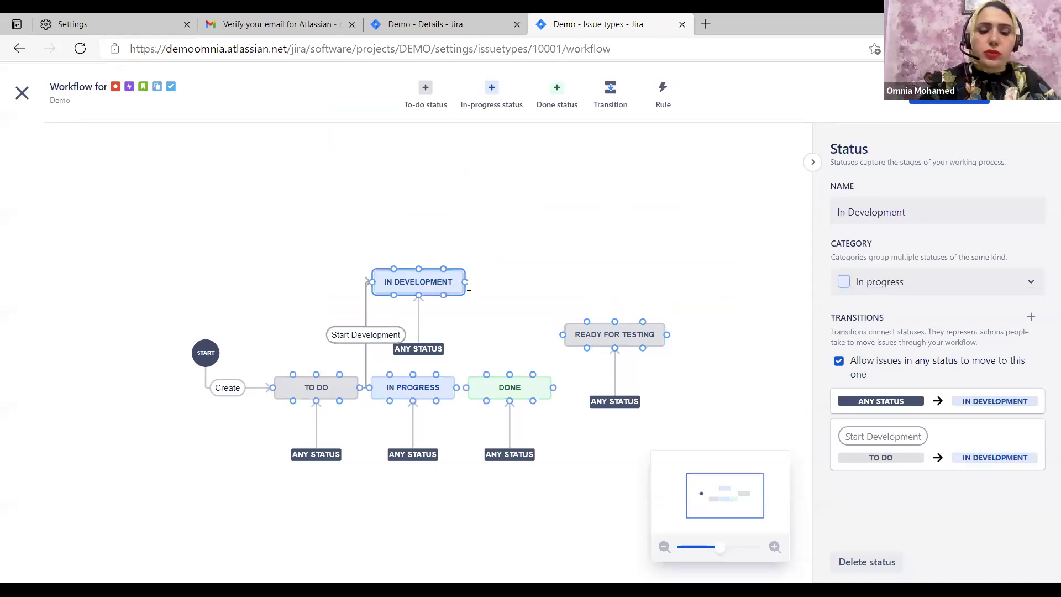
pyautogui.click(466, 283)
pyautogui.write('Finish Development')
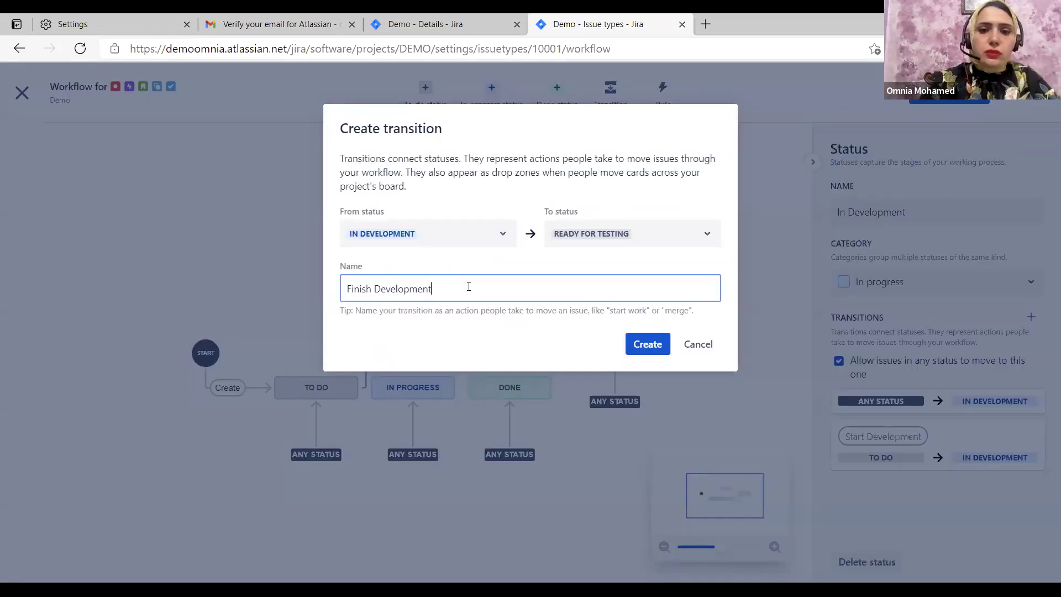
pyautogui.click(638, 345)
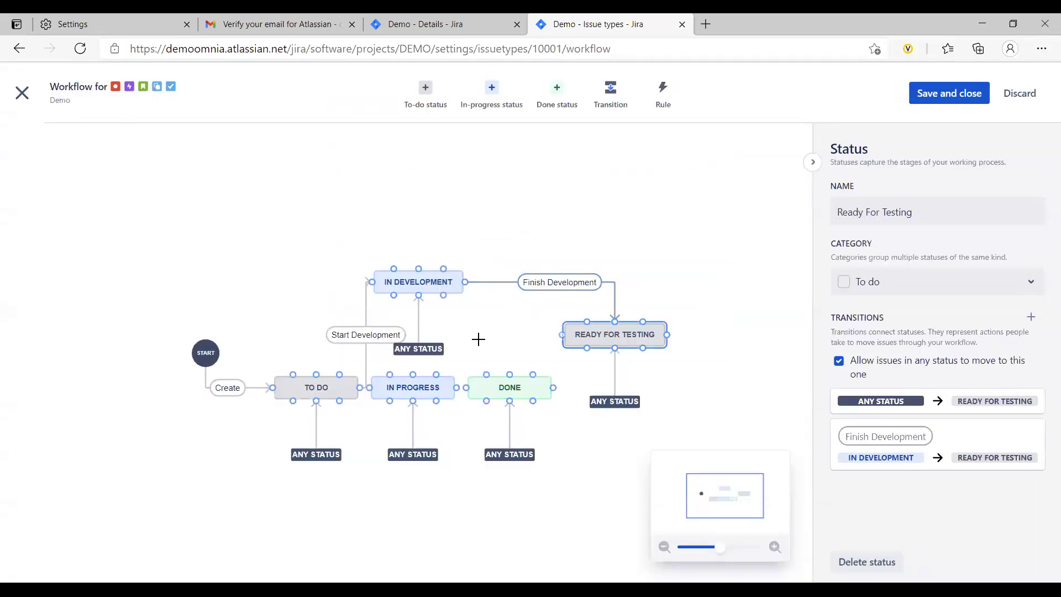
pyautogui.moveTo(562, 334); pyautogui.dragTo(569, 333)
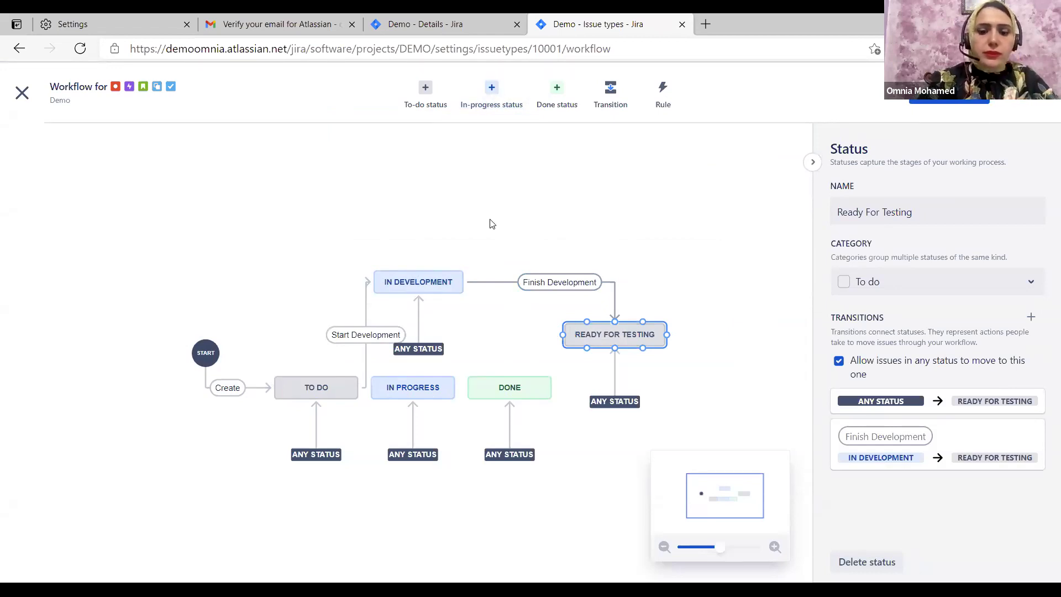
# Add a new in-progress status named In Testing to the workflow
pyautogui.write('IN Testing')
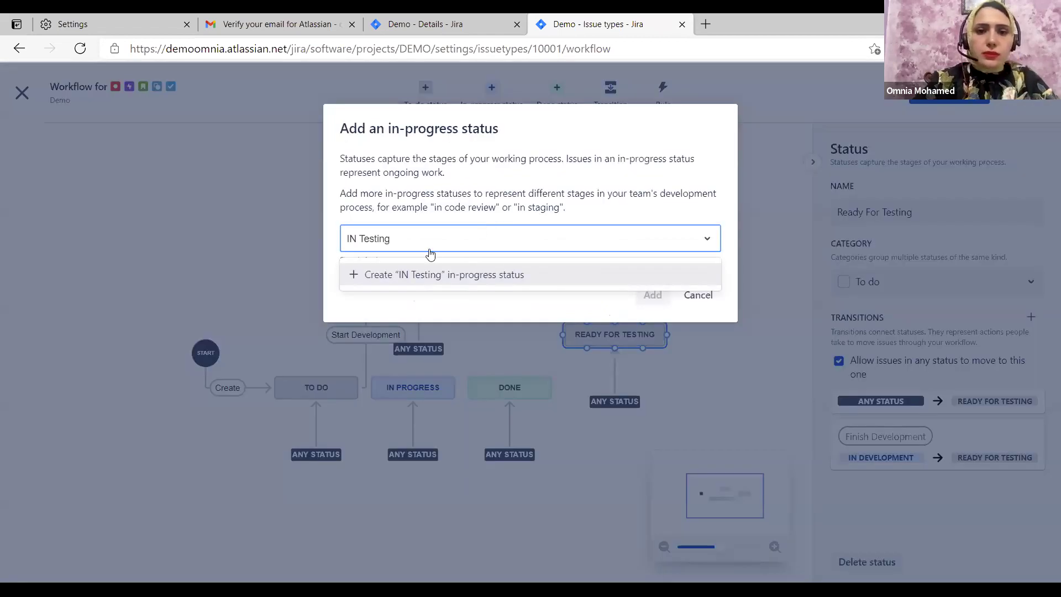
pyautogui.click(357, 239)
pyautogui.press('BackSpace')
pyautogui.write('n')
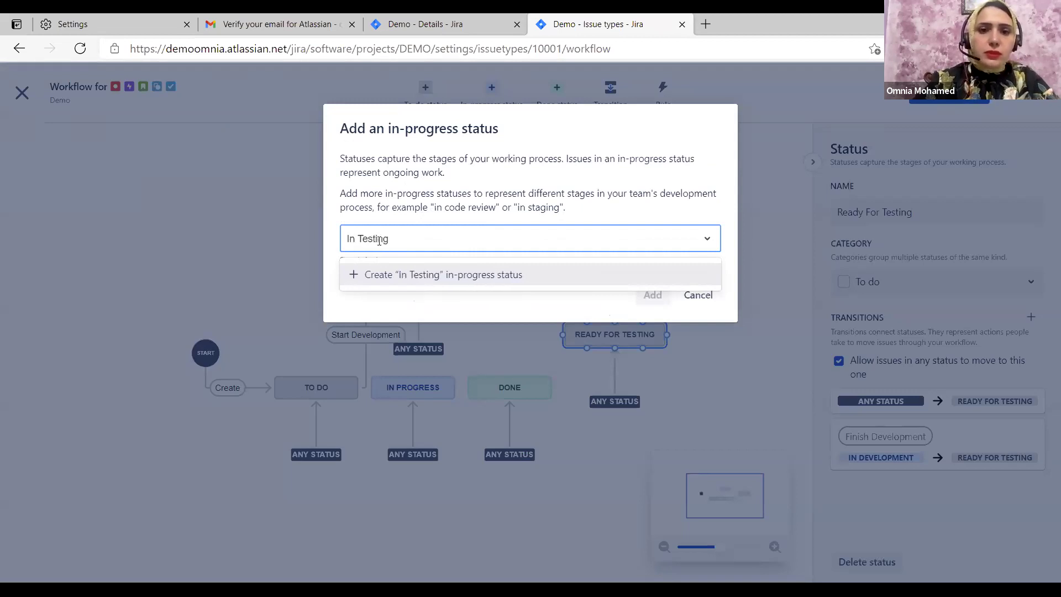
pyautogui.click(367, 275)
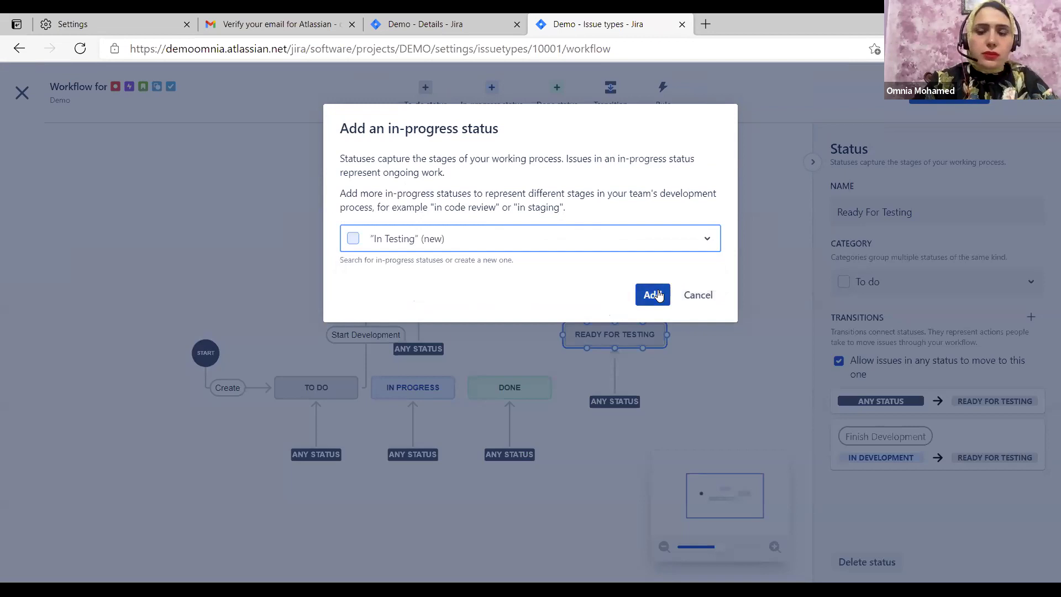
pyautogui.click(654, 294)
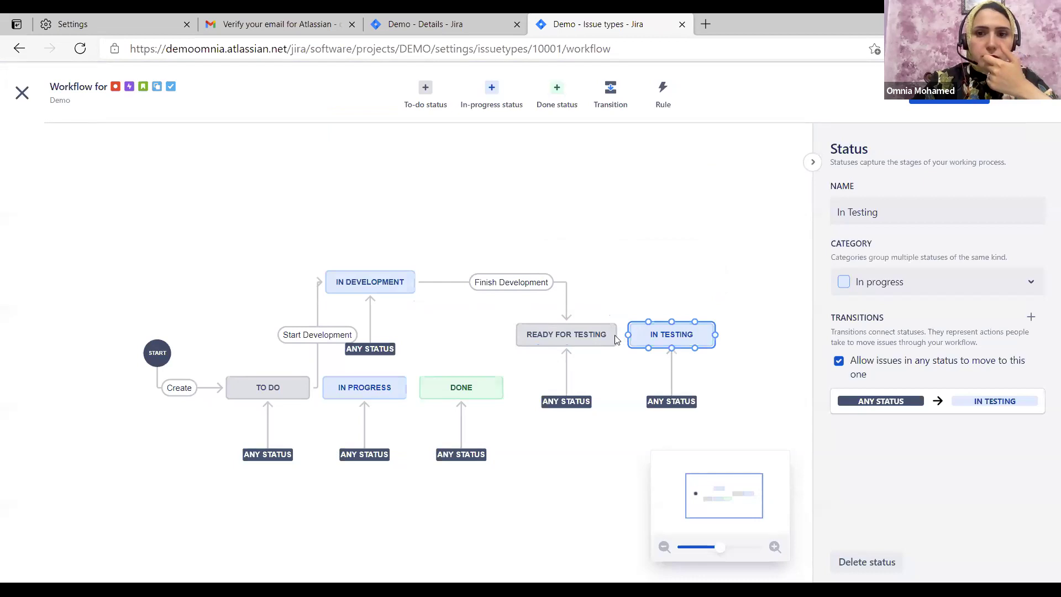
# Link Ready For Testing to In Testing with a Start Testing transition
pyautogui.moveTo(614, 334); pyautogui.dragTo(627, 335)
pyautogui.write('St')
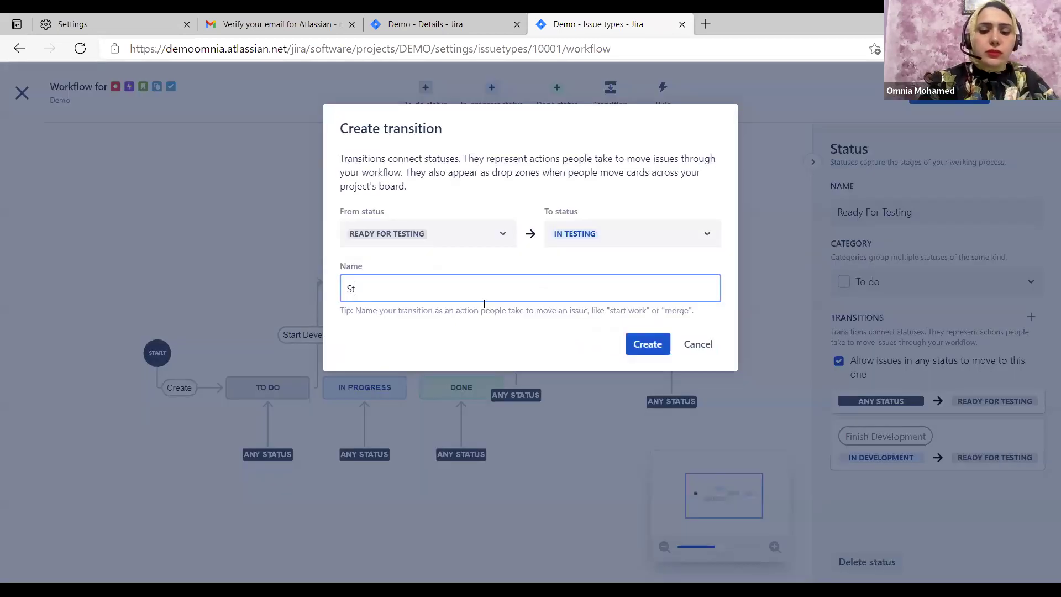
pyautogui.write('art Testing')
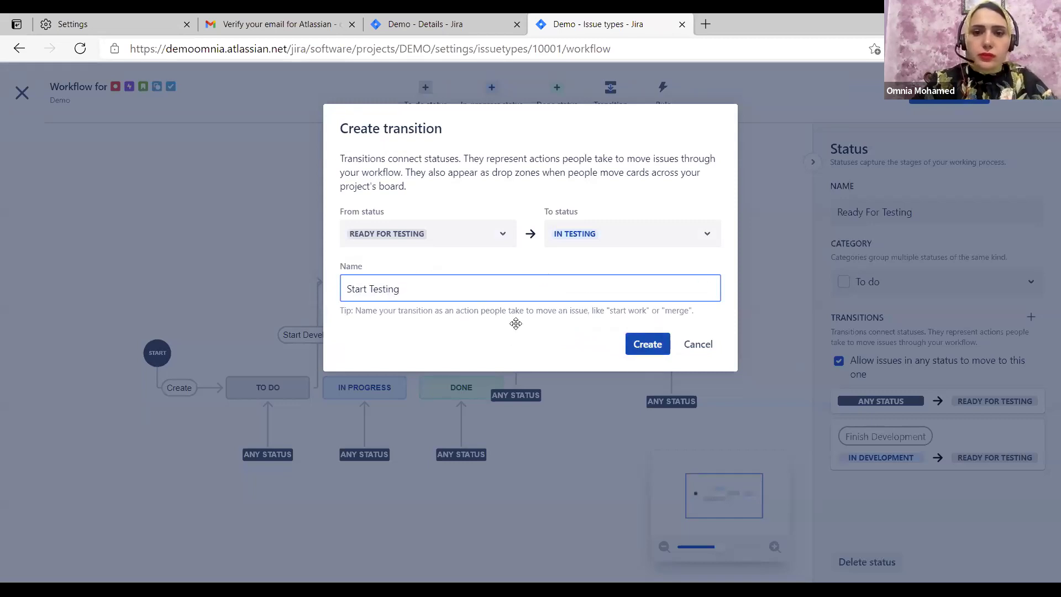
pyautogui.press('Return')
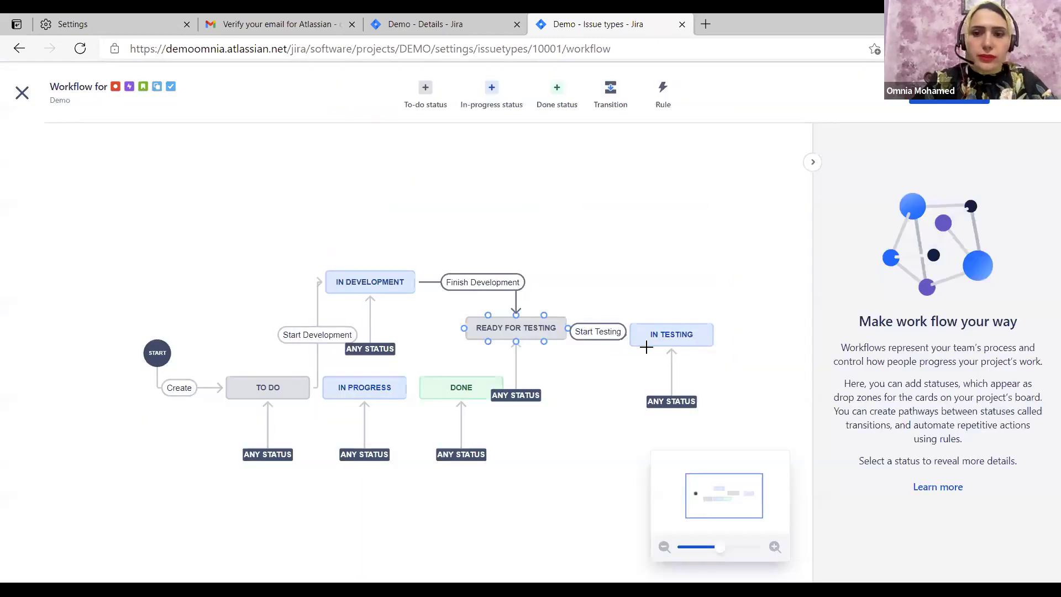
pyautogui.click(516, 376)
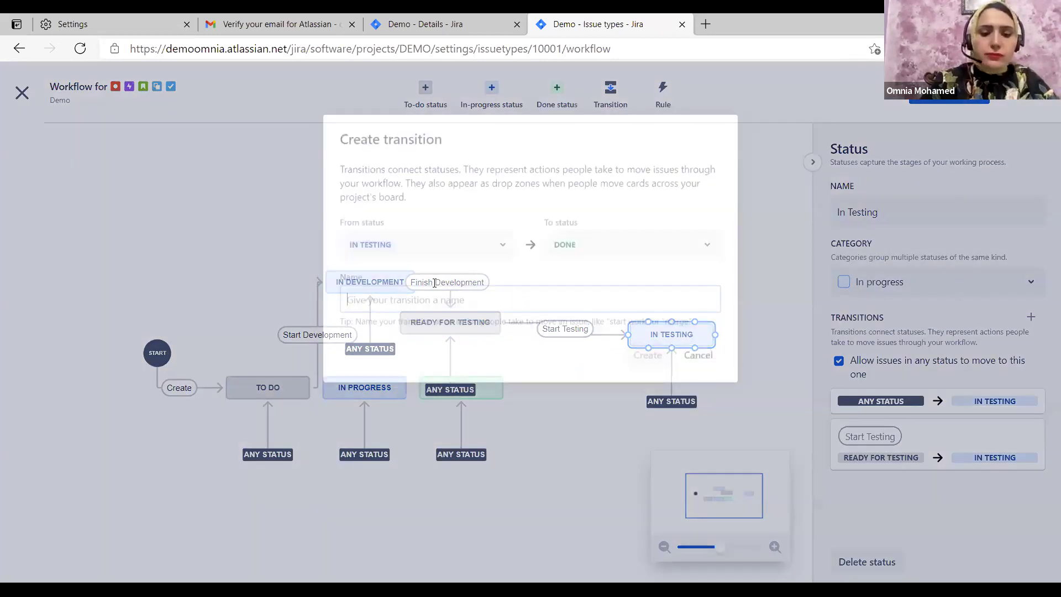
# Create a Finish Testing transition to Done and a Rejected transition back to In Development
pyautogui.write('Finish Testing')
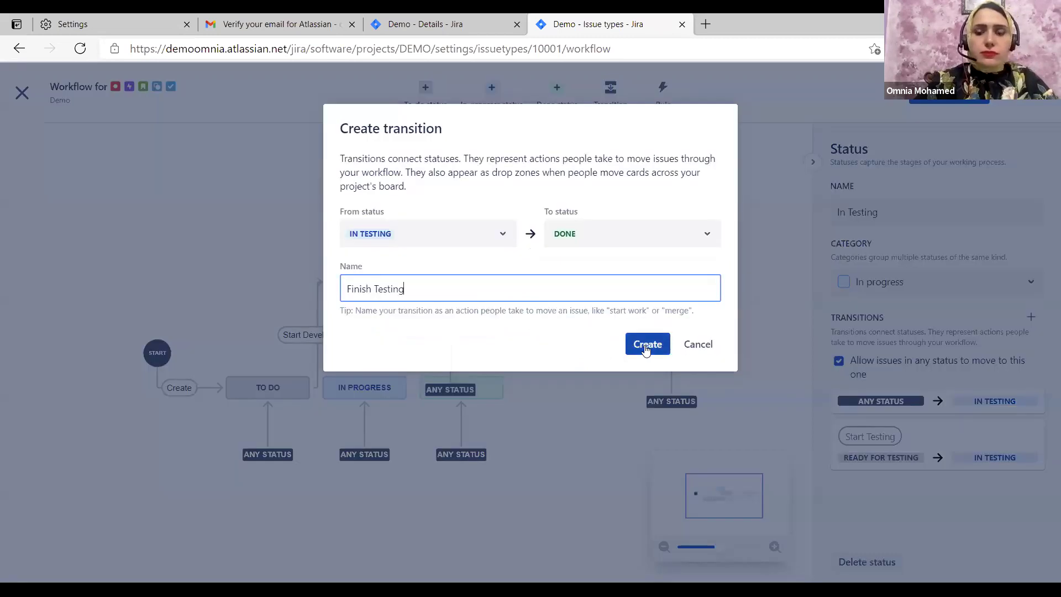
pyautogui.click(645, 343)
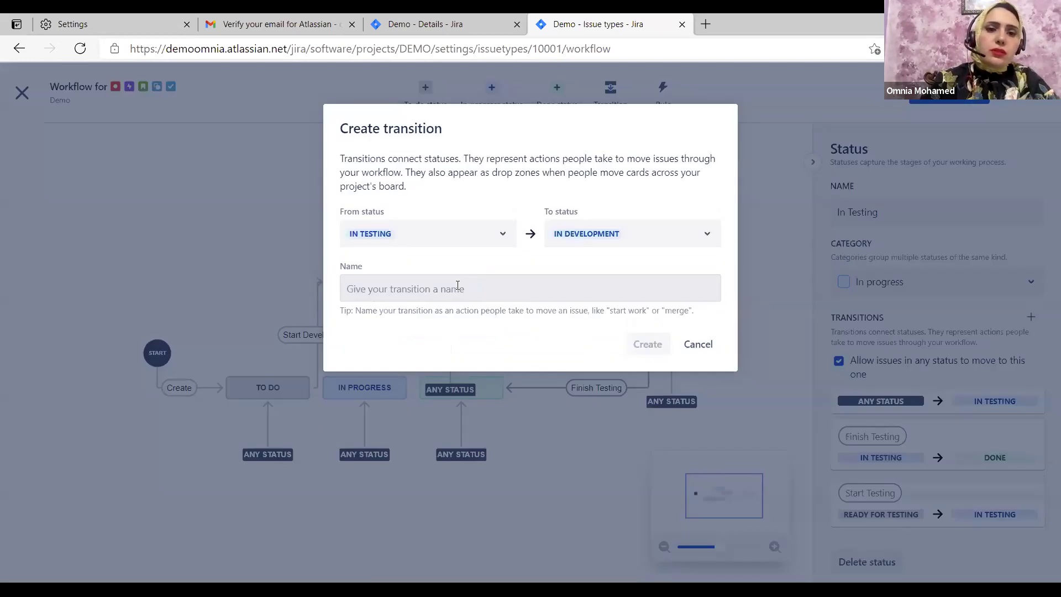
pyautogui.click(457, 286)
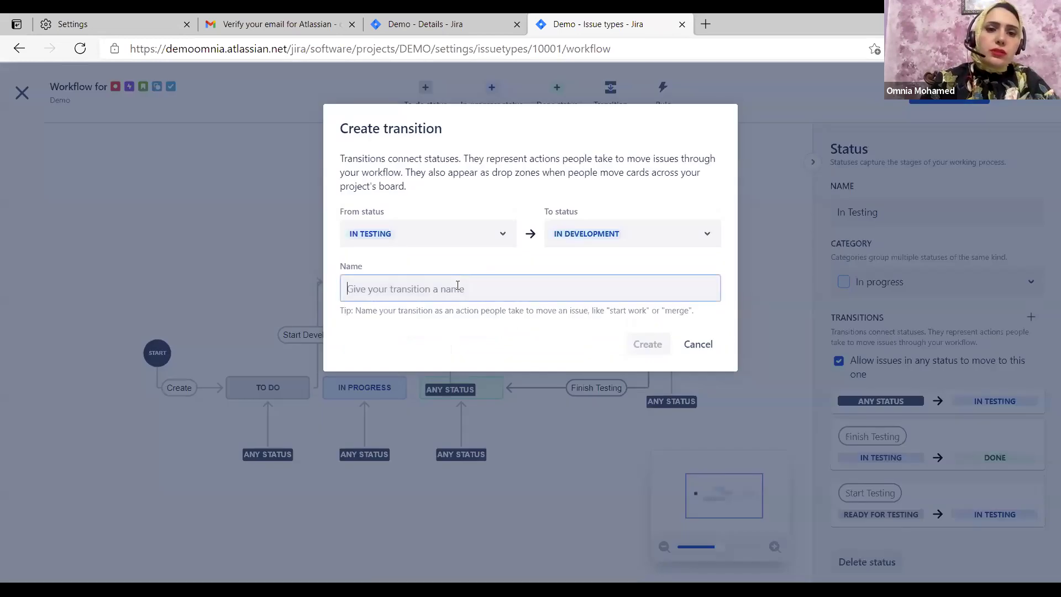
pyautogui.write('Rejected')
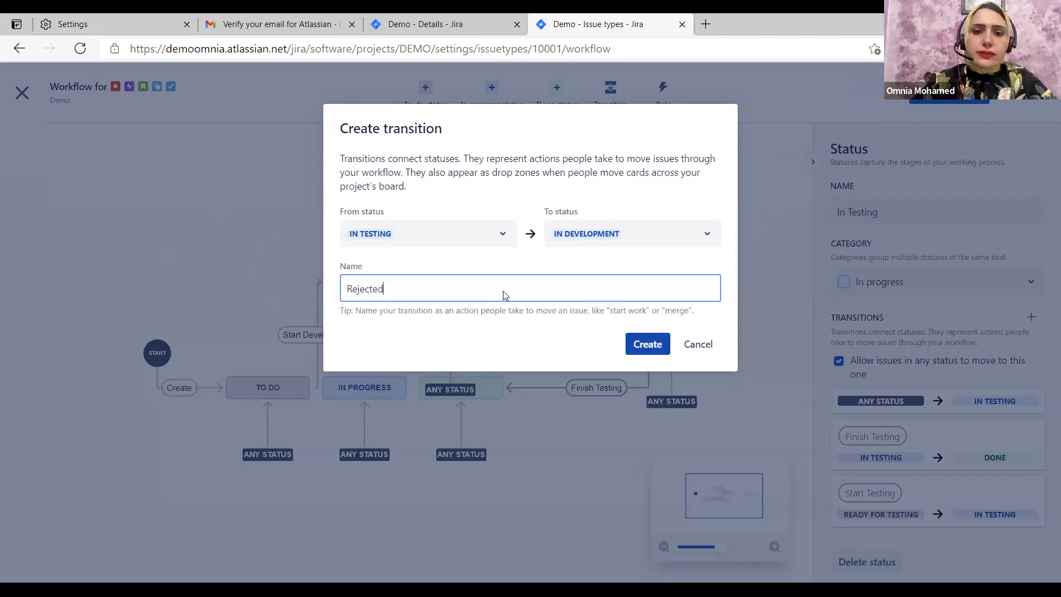
pyautogui.press('Return')
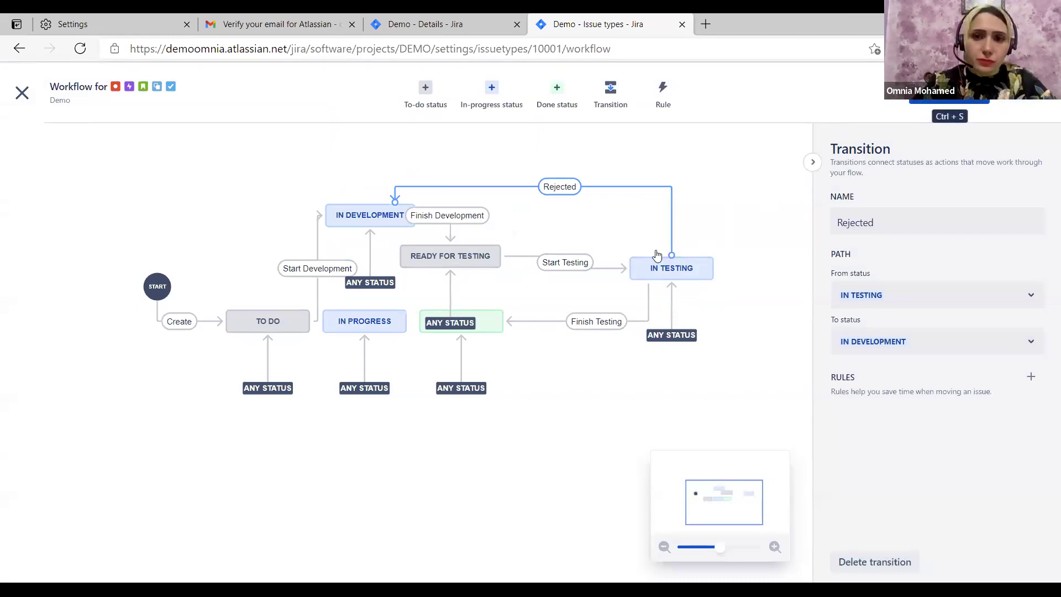
# Save the workflow changes with Ctrl+S
pyautogui.hotkey('ctrl', 's')
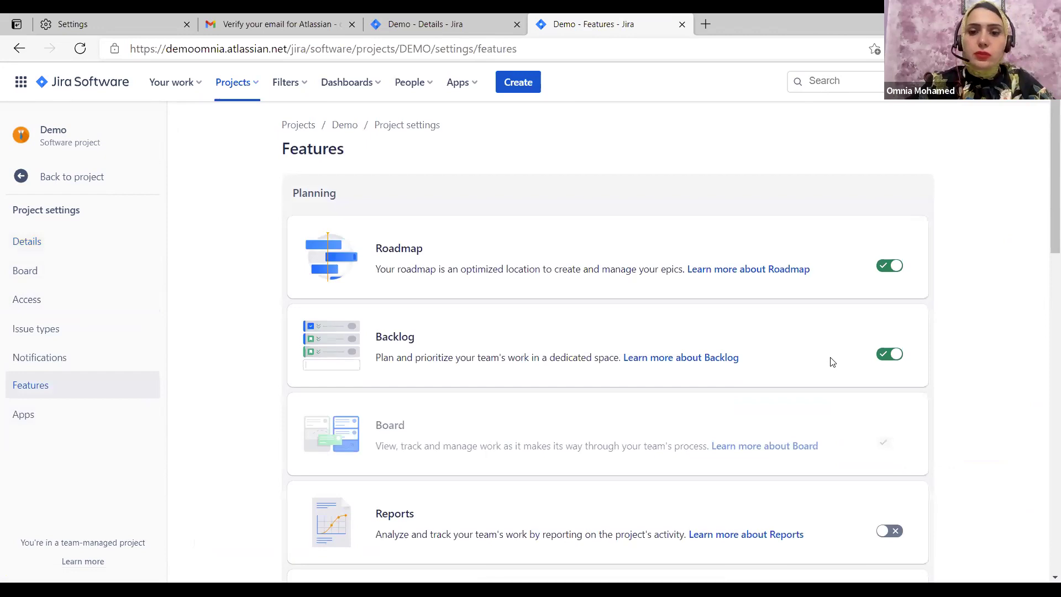
# Enable the Reports feature for the Demo project, then return to its Details settings
pyautogui.scroll(-4, 890, 320)
pyautogui.click(887, 332)
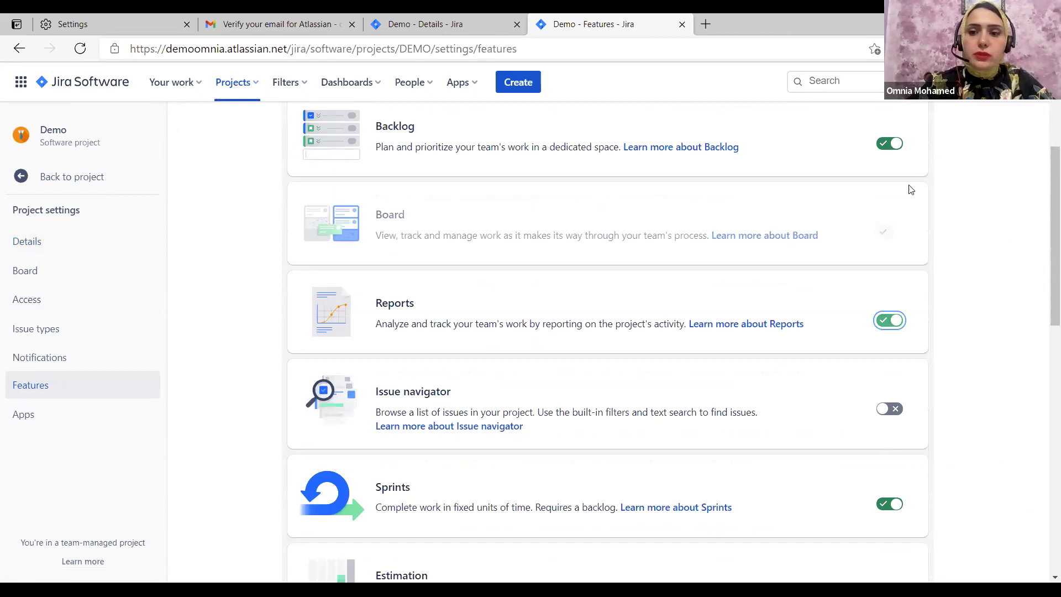
pyautogui.scroll(-7, 906, 190)
pyautogui.scroll(-5, 873, 304)
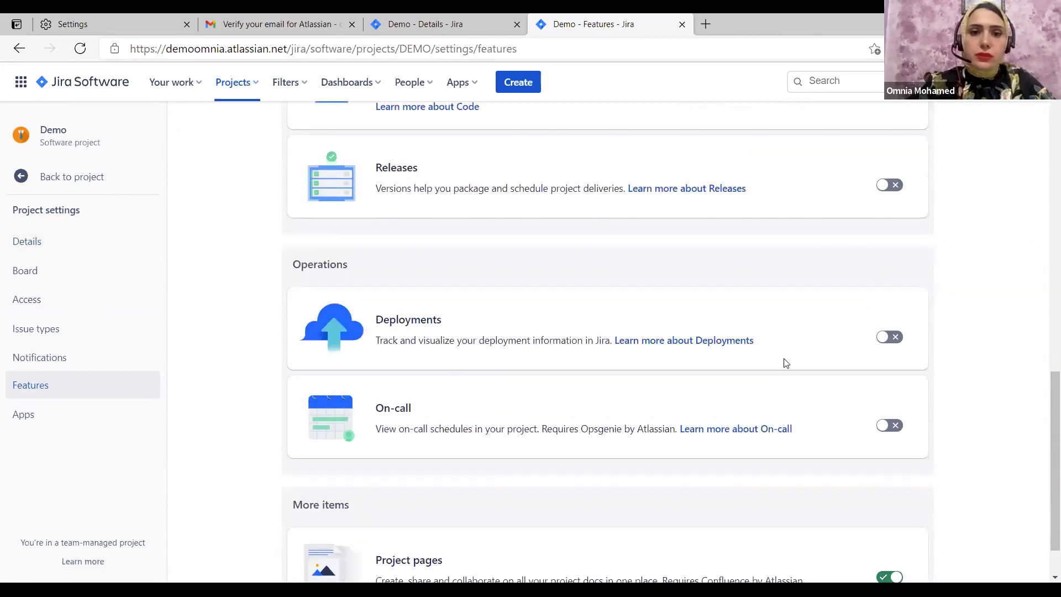
pyautogui.scroll(-1, 786, 363)
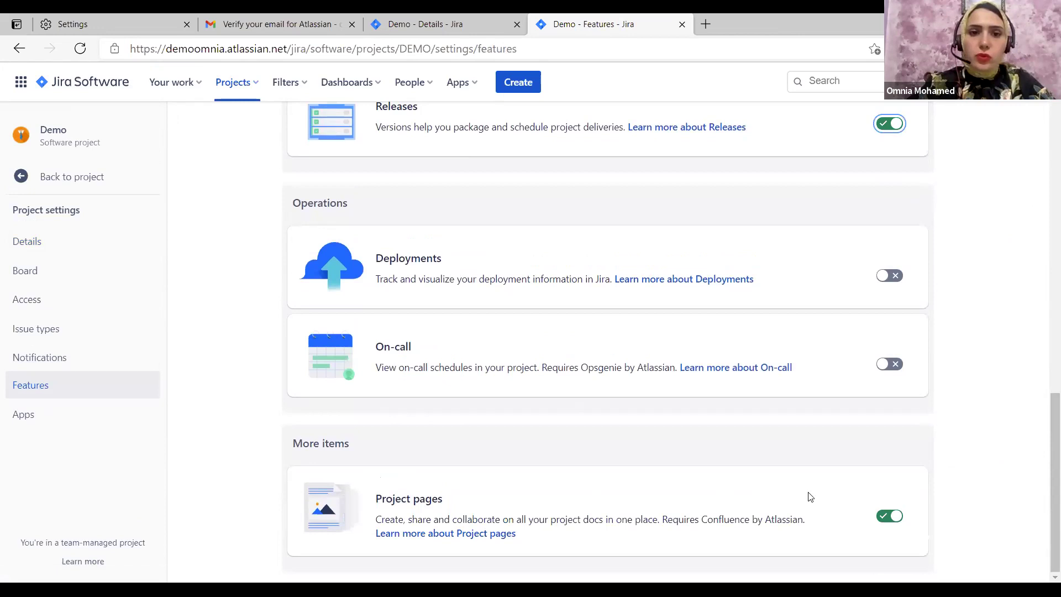
pyautogui.scroll(7, 106, 346)
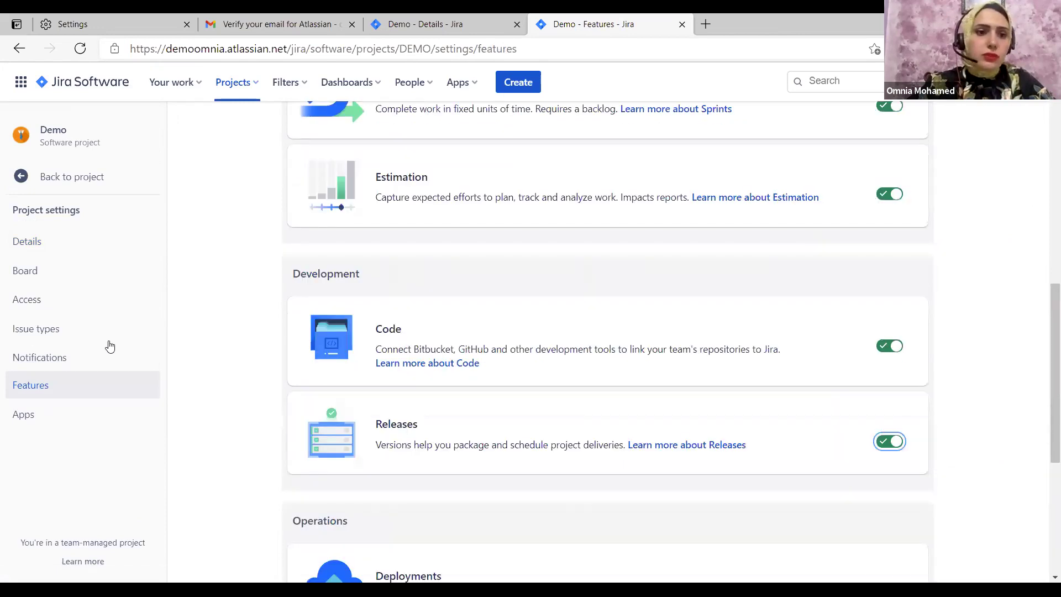
pyautogui.scroll(5, 45, 231)
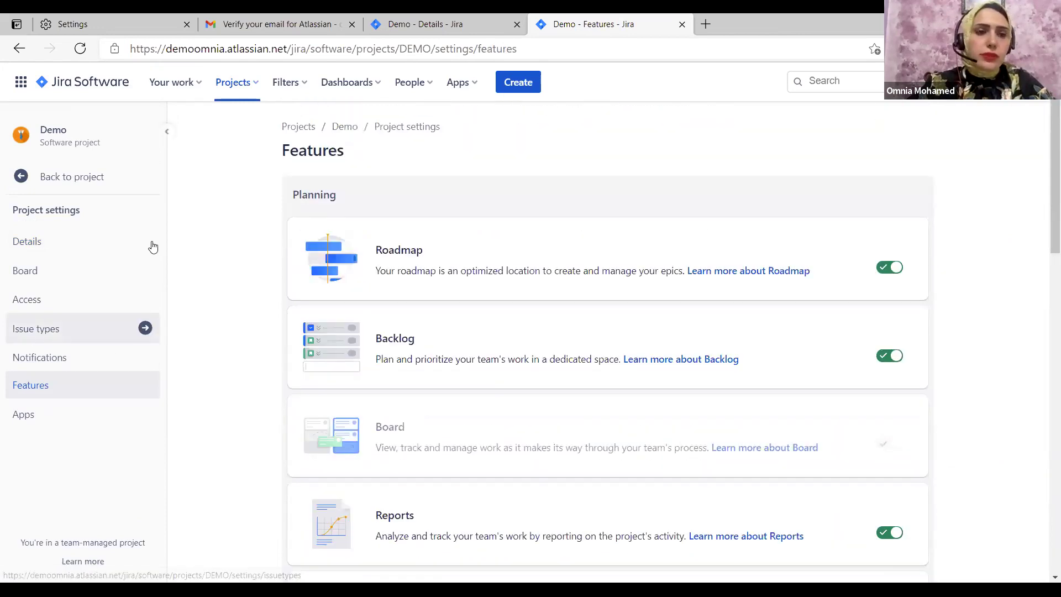
pyautogui.click(135, 229)
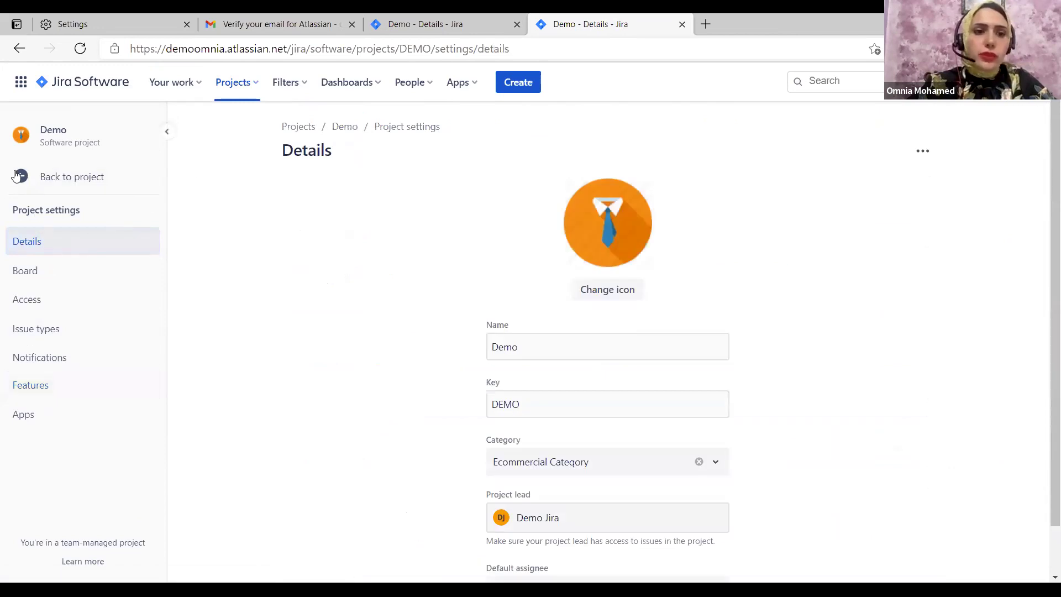
# Check the board's Columns and statuses settings, dismiss the tip, and go back to the DEMO board
pyautogui.click(142, 269)
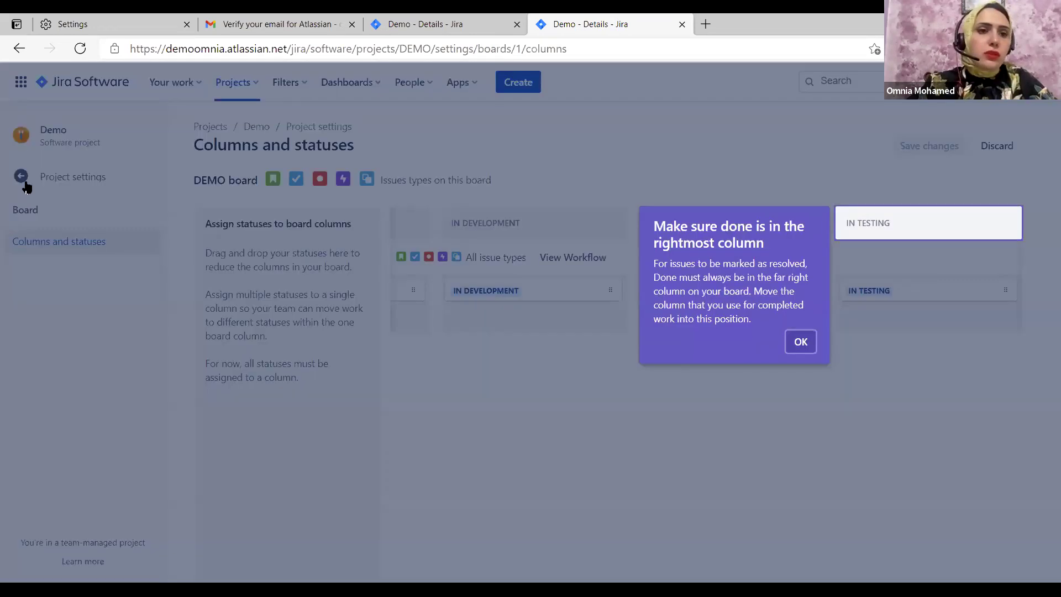
pyautogui.click(25, 188)
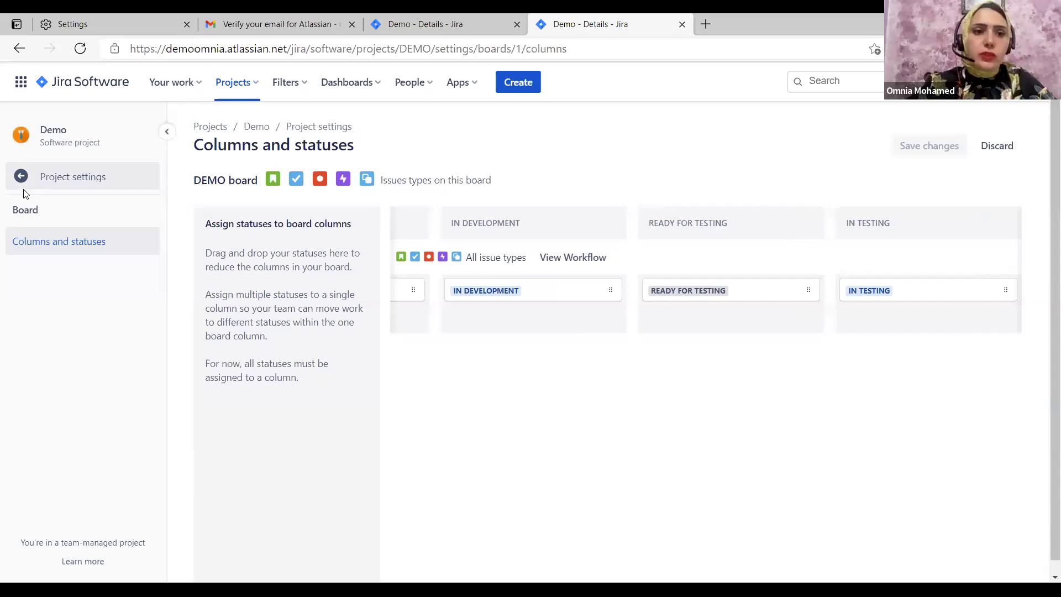
pyautogui.hotkey('alt', 'Left')
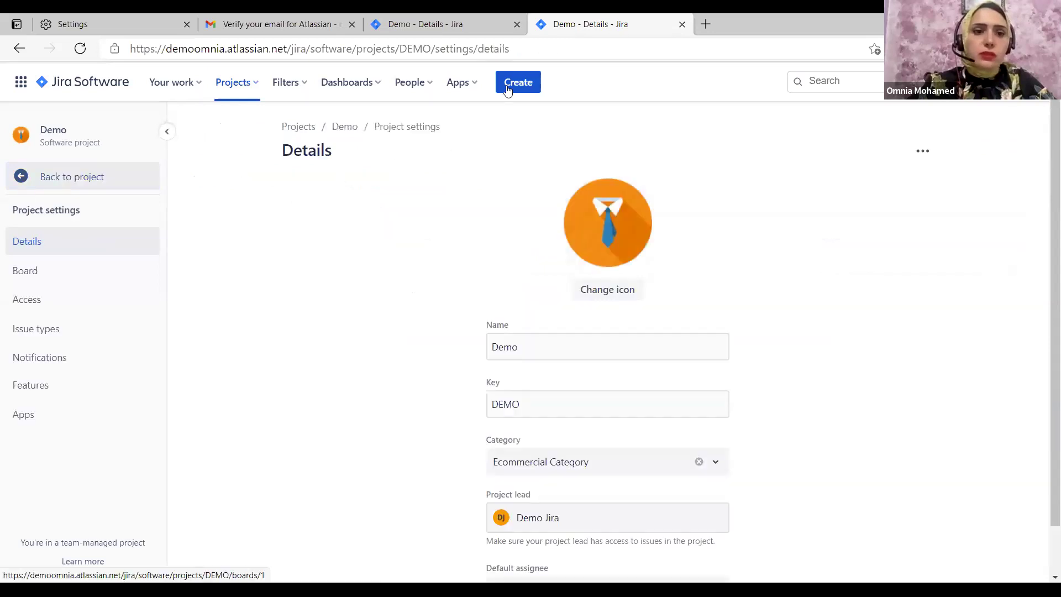
pyautogui.hotkey('alt', 'Left')
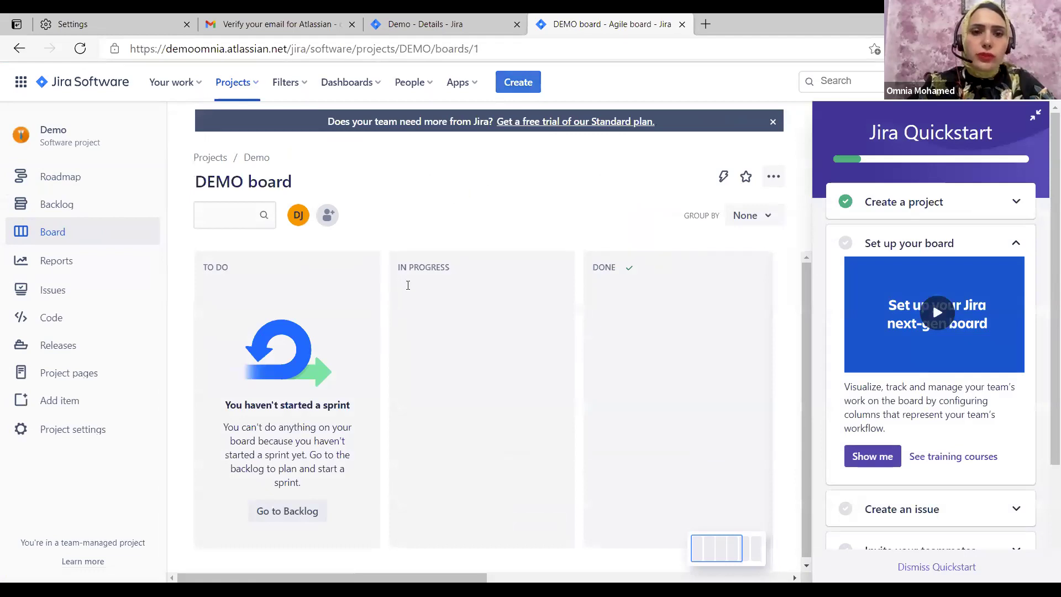
# Start a new Story in the Demo project with the C shortcut
pyautogui.press('c')
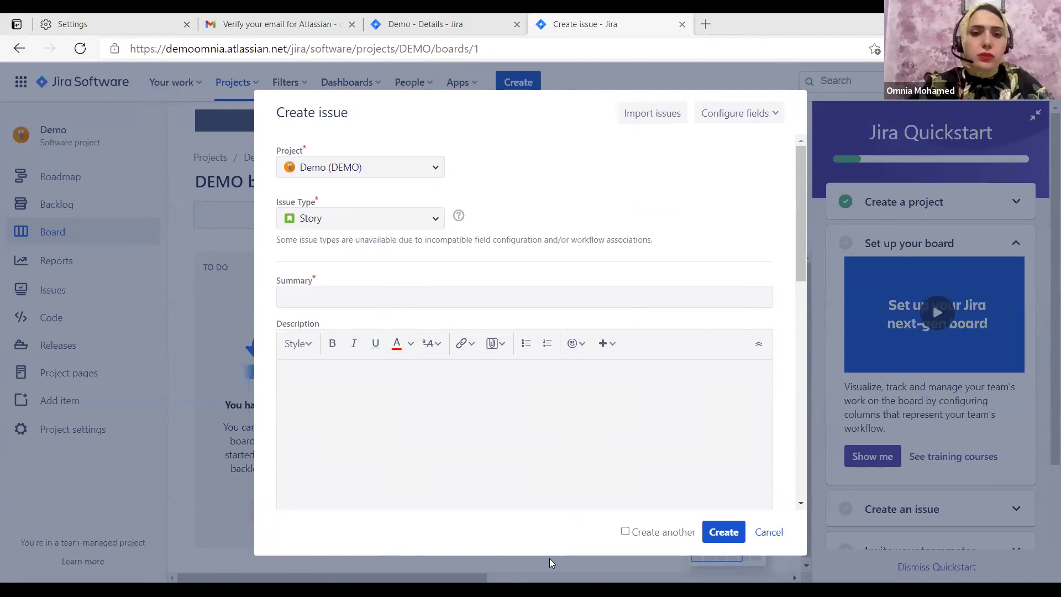
# Paste the registered-user log-in sentence as the story's summary
pyautogui.click(382, 290)
pyautogui.hotkey('ctrl', 'v')
pyautogui.click(372, 412)
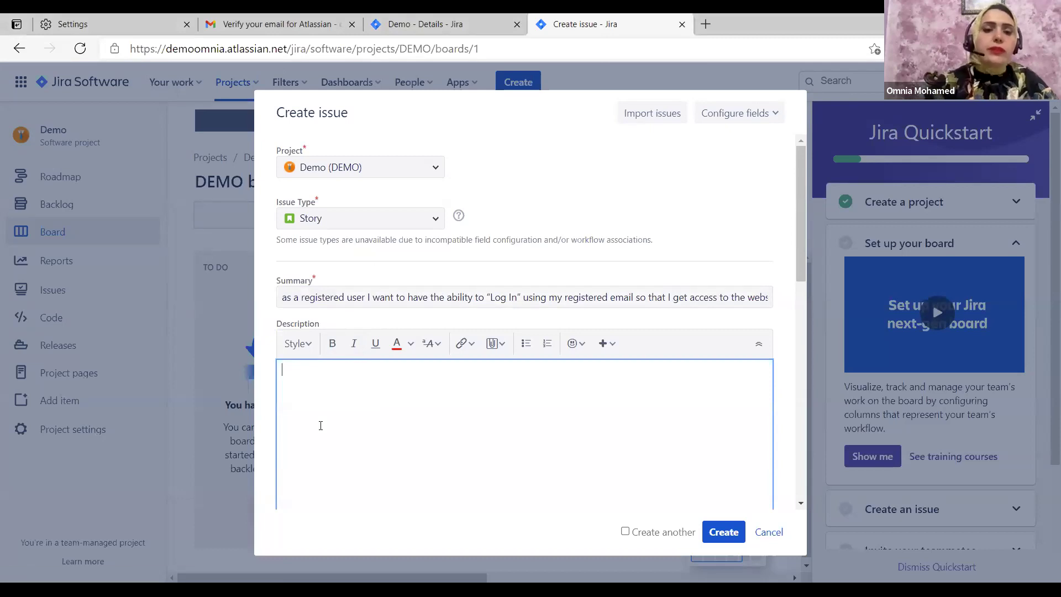
pyautogui.scroll(-2, 299, 317)
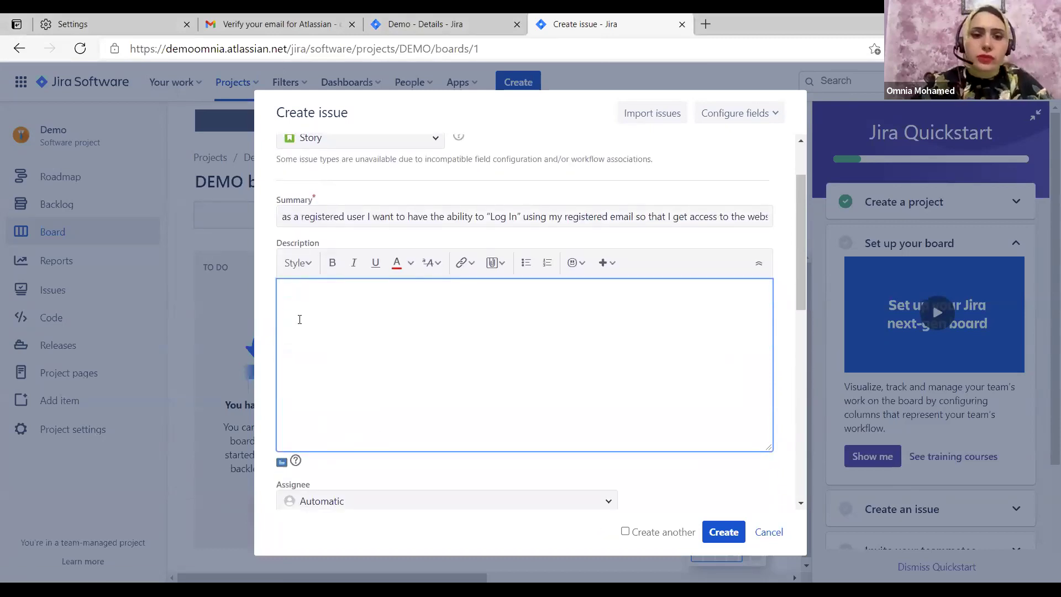
pyautogui.scroll(-6, 299, 320)
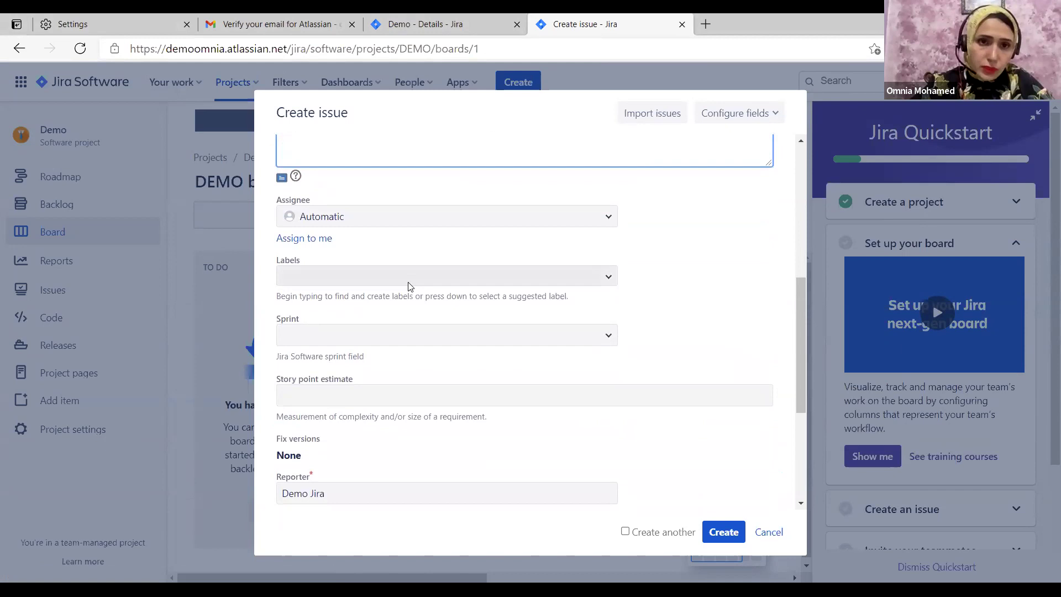
pyautogui.scroll(-1, 410, 286)
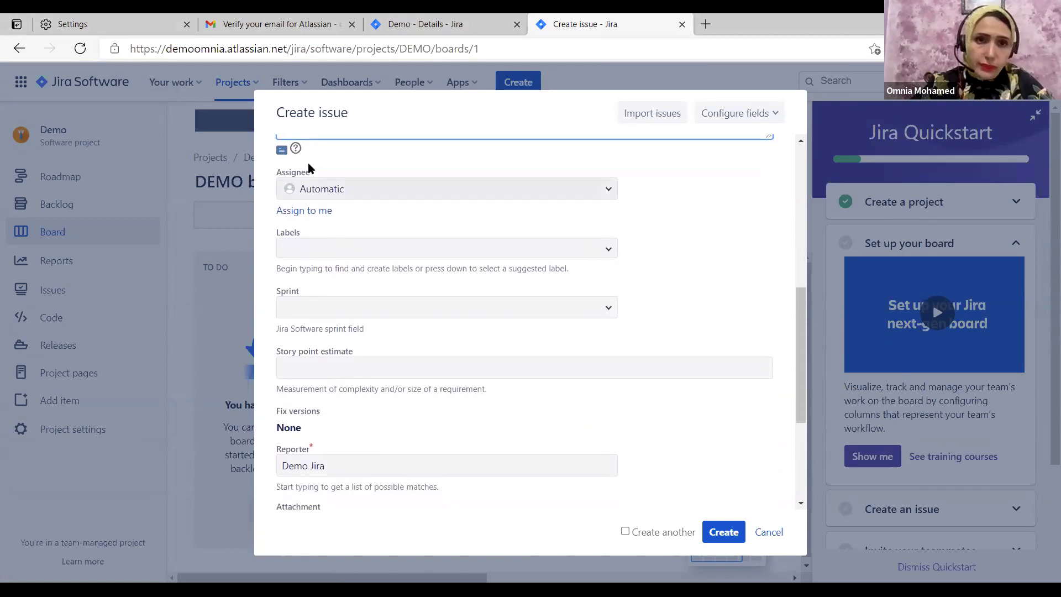
# Assign the new story to Developer
pyautogui.click(363, 189)
pyautogui.write('Tes')
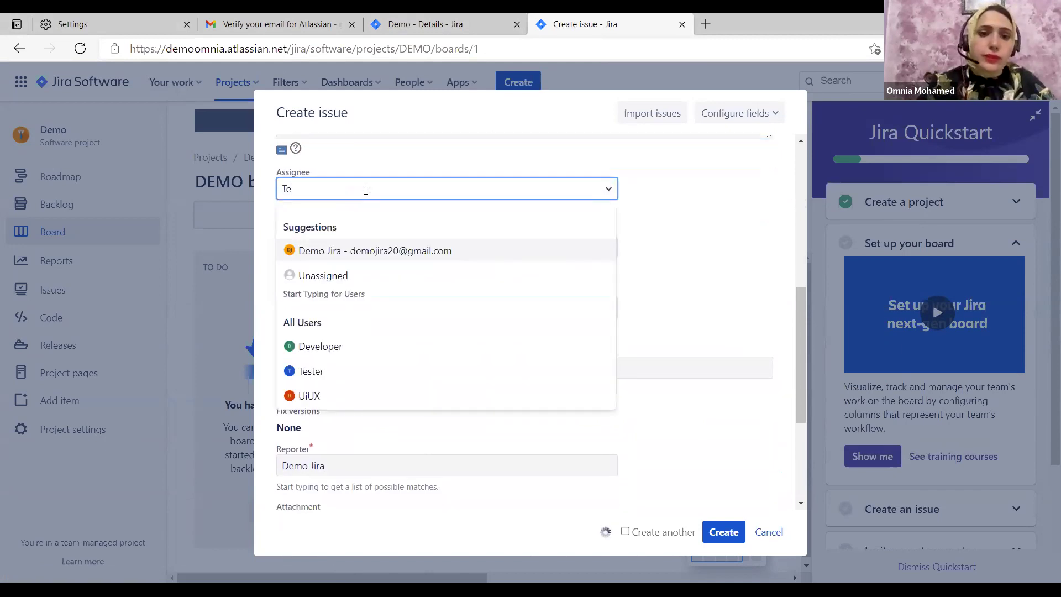
pyautogui.press('BackSpace')
pyautogui.press('BackSpace')
pyautogui.press('BackSpace')
pyautogui.write('De')
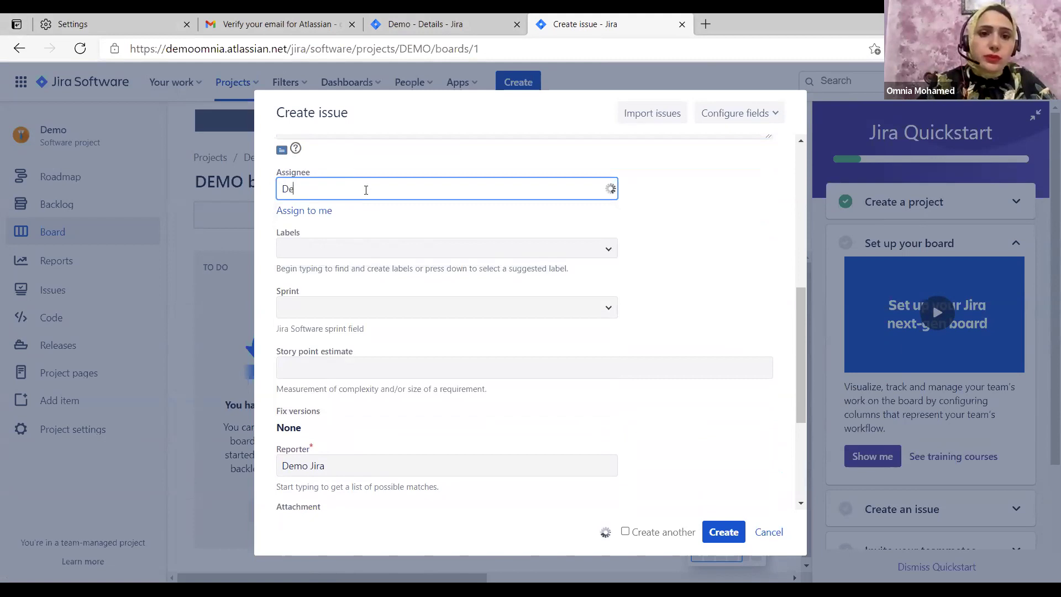
pyautogui.click(336, 305)
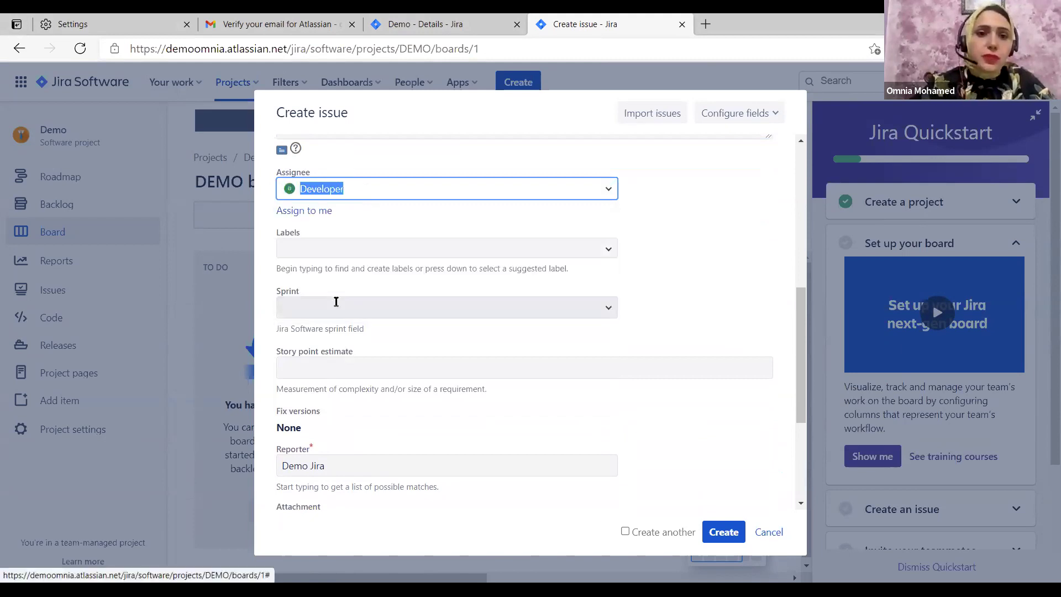
# Create the story as DEMO-1 and return to the Backlog
pyautogui.scroll(-2, 381, 284)
pyautogui.scroll(-1, 434, 305)
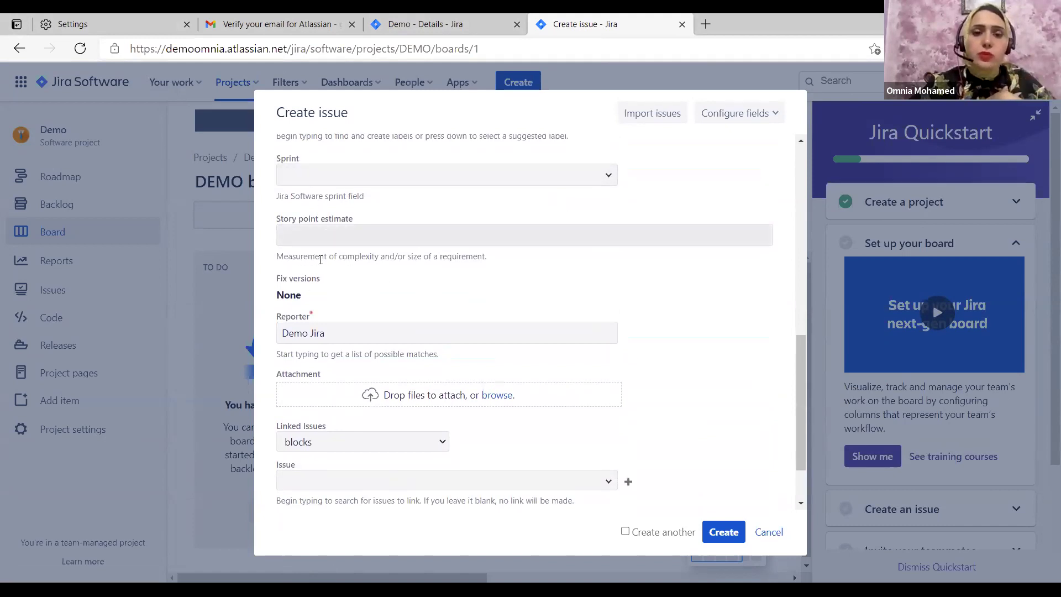
pyautogui.scroll(-2, 314, 259)
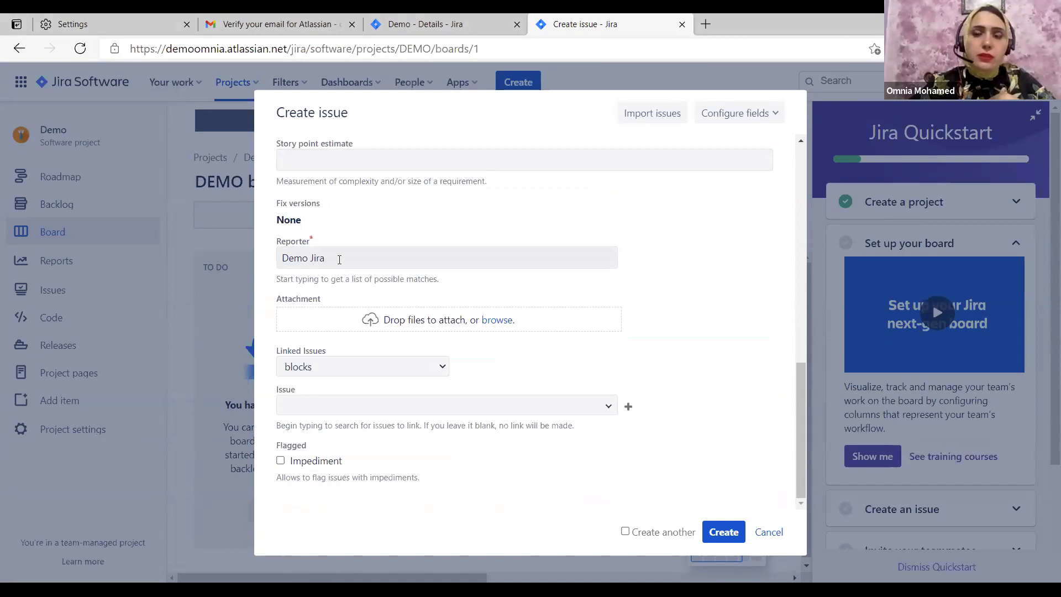
pyautogui.scroll(1, 326, 261)
pyautogui.scroll(-1, 306, 263)
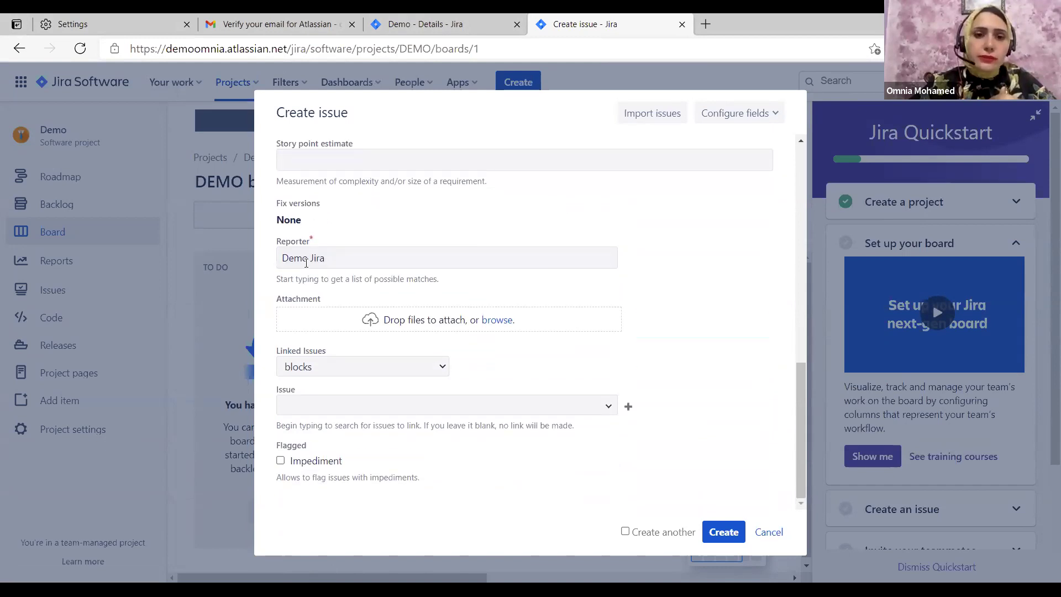
pyautogui.click(719, 531)
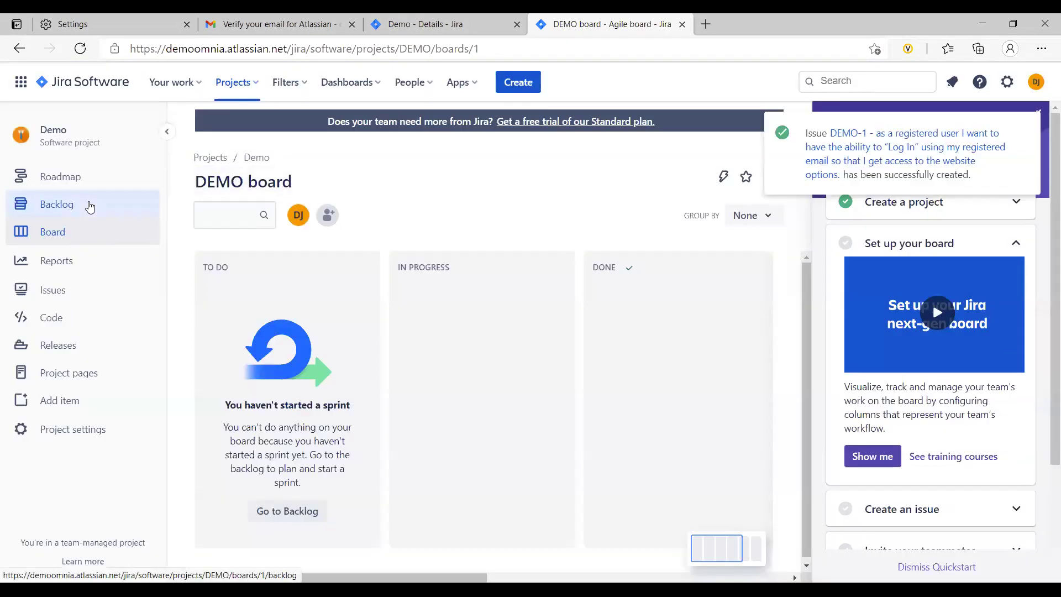
pyautogui.click(90, 205)
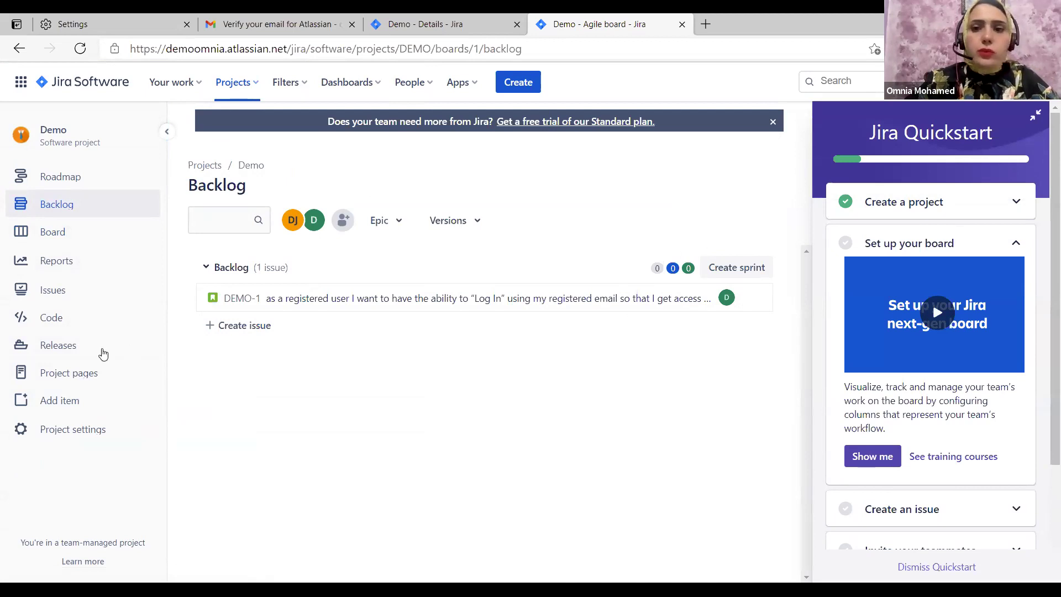
# Go to the Demo project's Releases page to add a new version
pyautogui.click(59, 400)
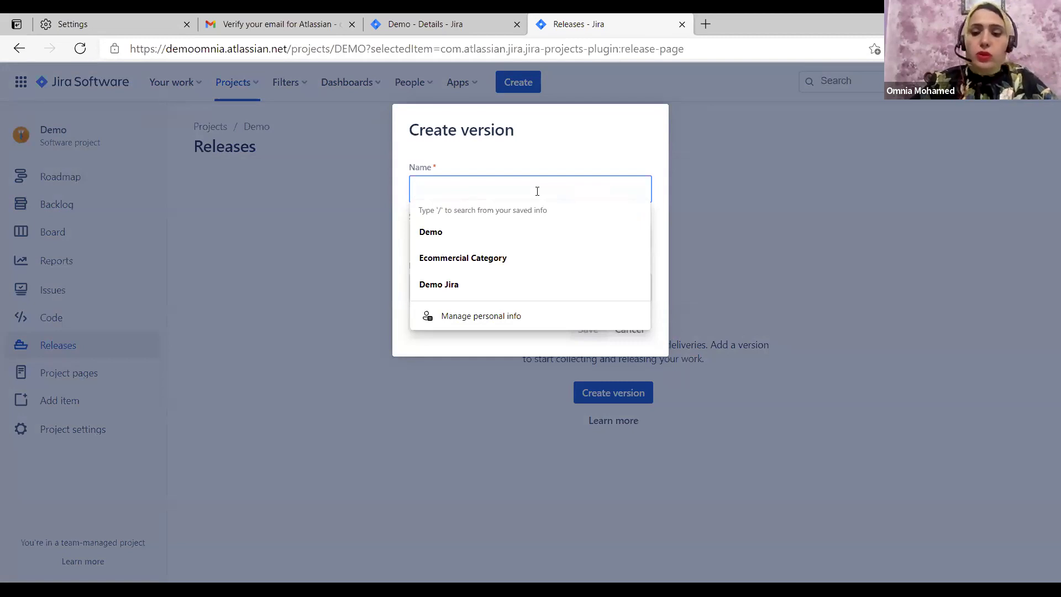
# Name the version 'Version 1.0.0', starting 5/17/2021 and releasing 6/17/2021
pyautogui.write('1.0')
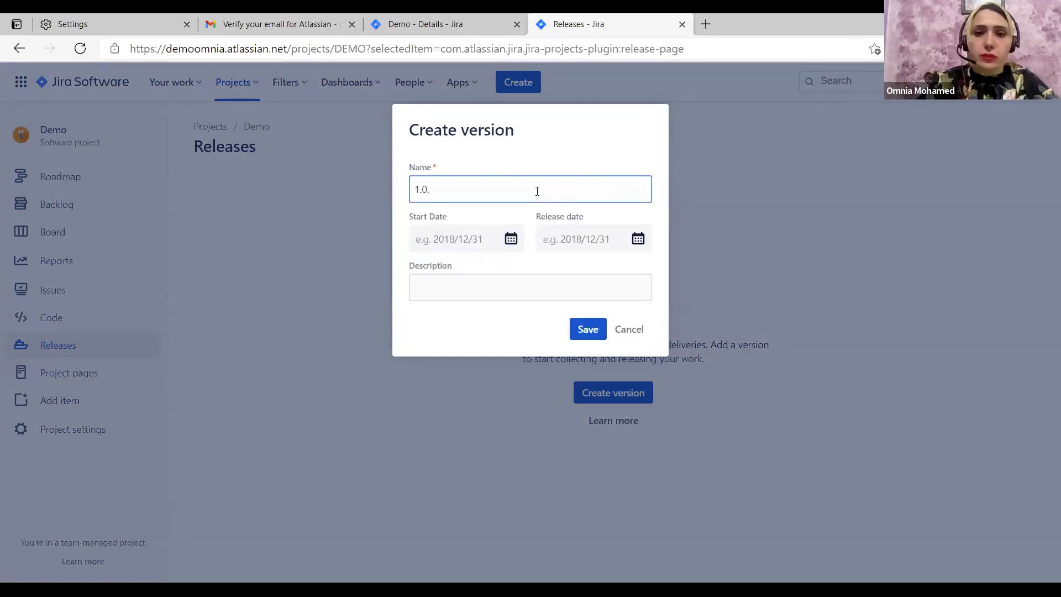
pyautogui.write('.0')
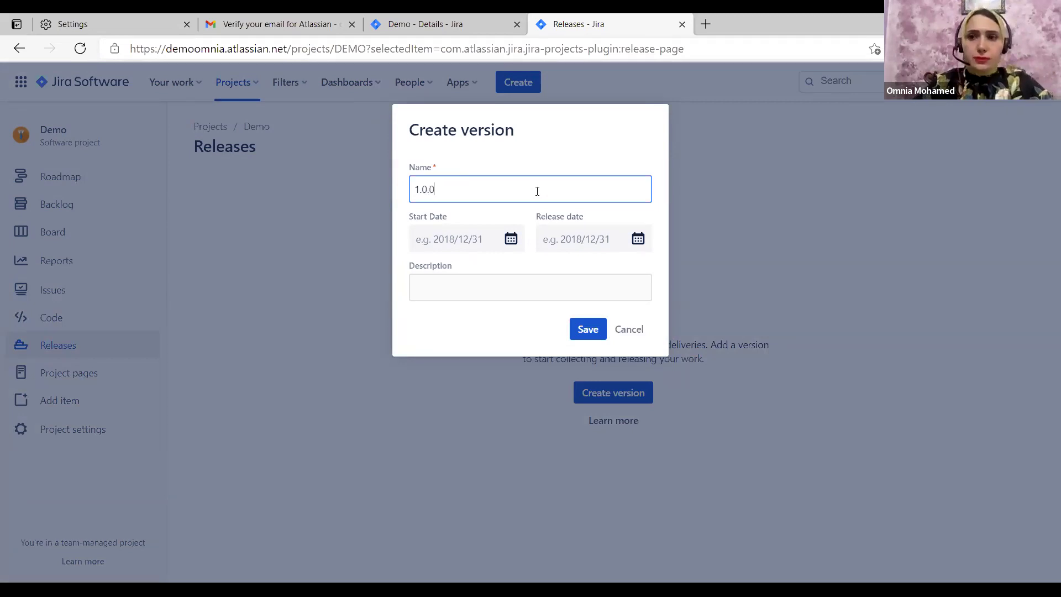
pyautogui.moveTo(465, 188); pyautogui.dragTo(409, 187)
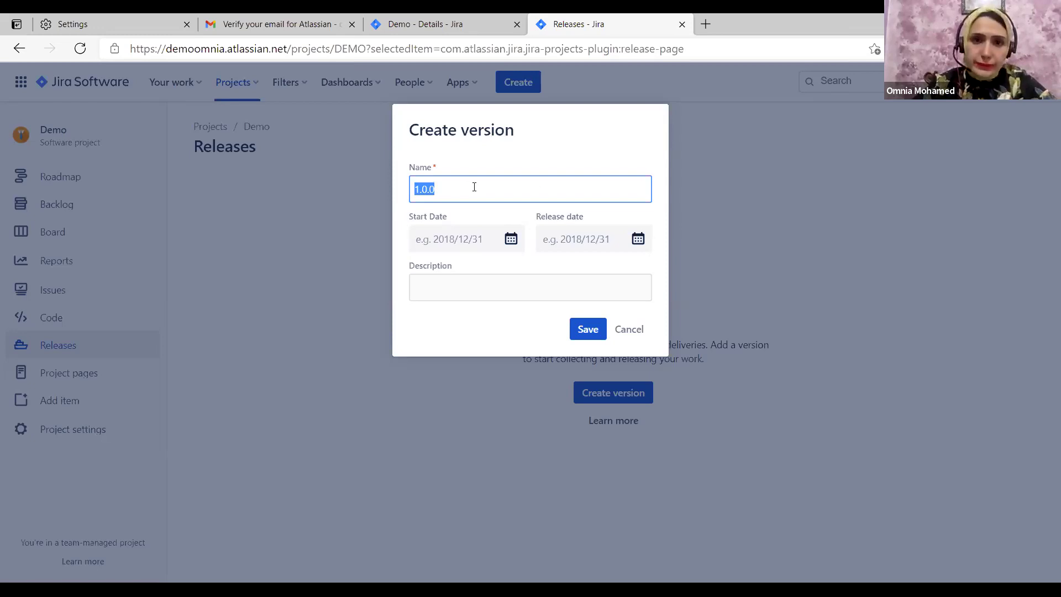
pyautogui.click(416, 187)
pyautogui.write('Version')
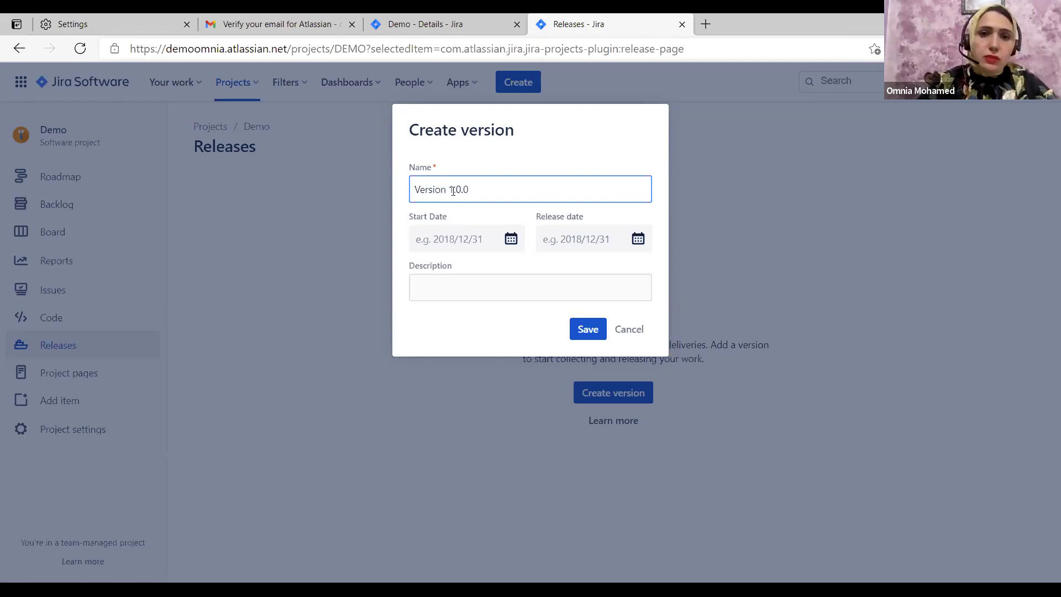
pyautogui.click(506, 241)
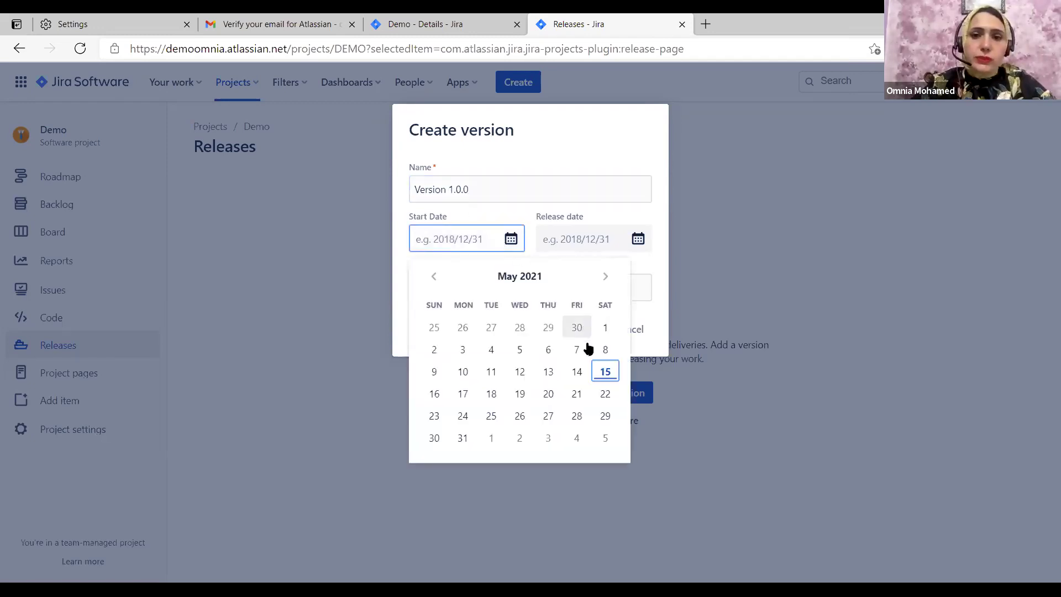
pyautogui.click(463, 396)
pyautogui.click(640, 240)
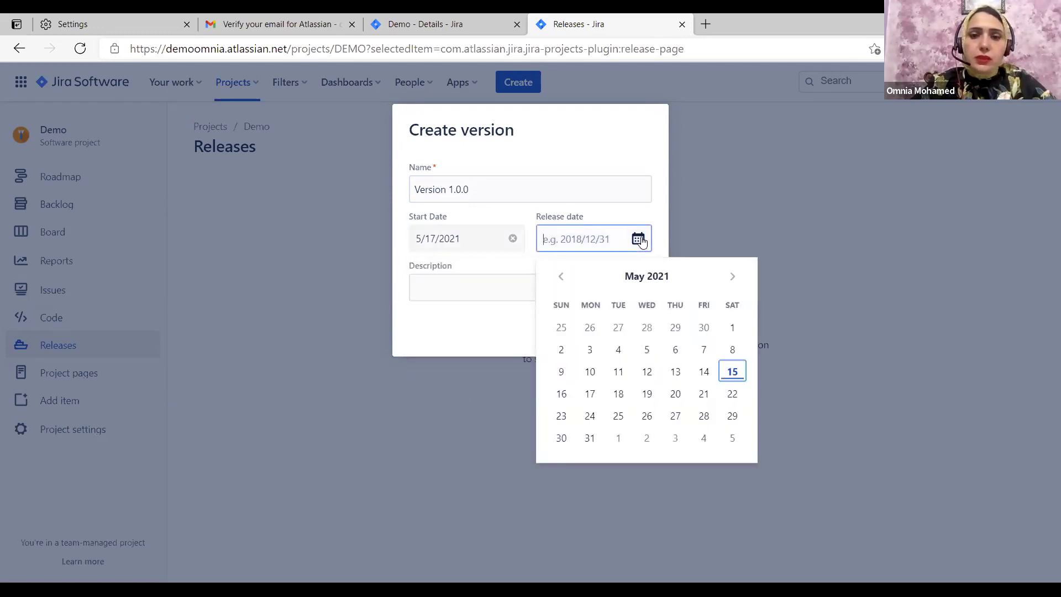
pyautogui.click(732, 277)
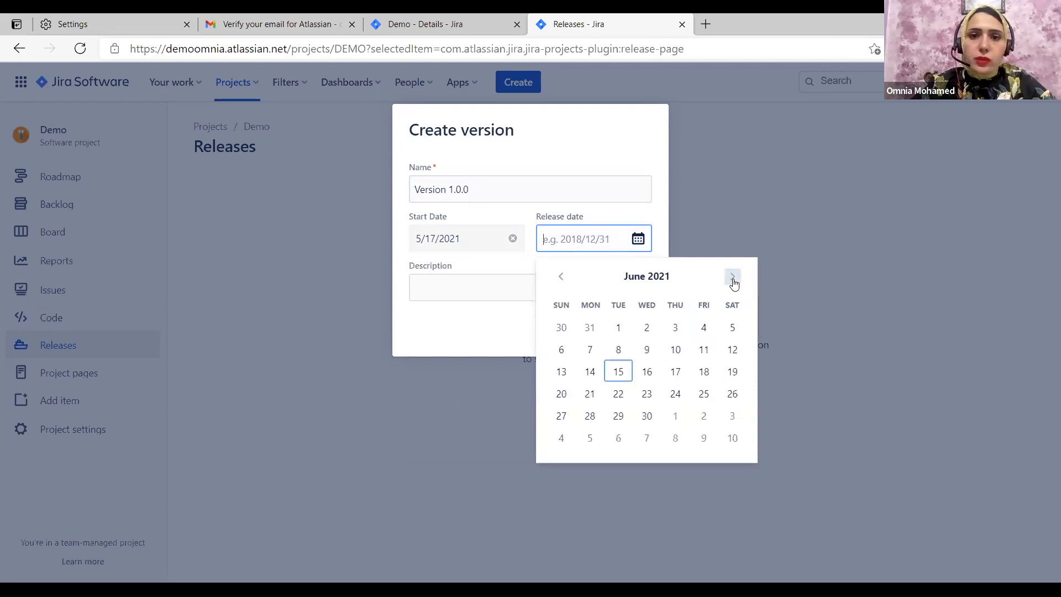
pyautogui.click(675, 372)
# Describe it as 'our first release that have user management', fix the spelling, and save
pyautogui.click(506, 299)
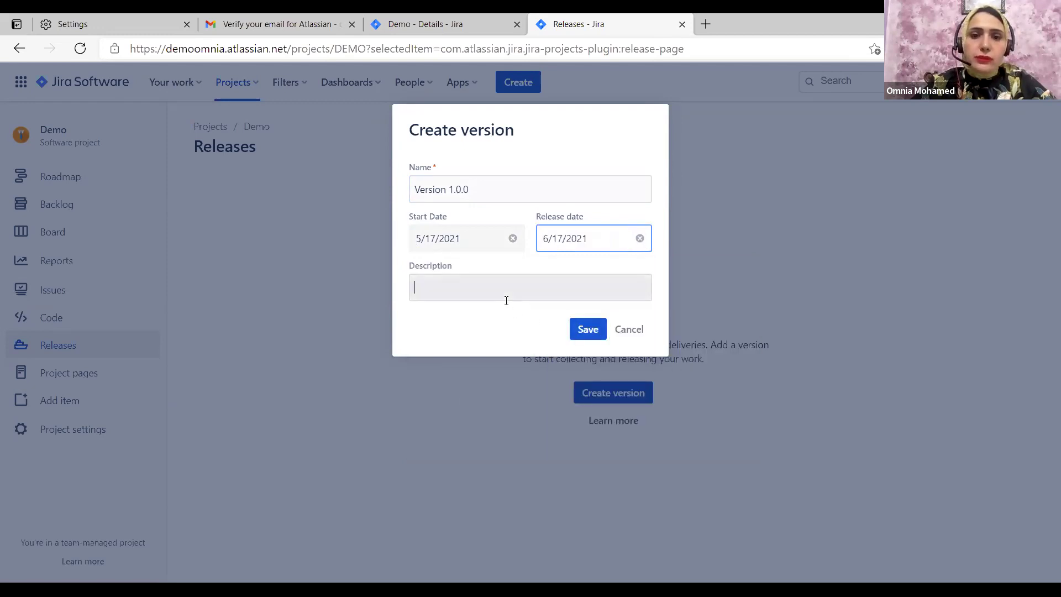
pyautogui.write("It's Ou")
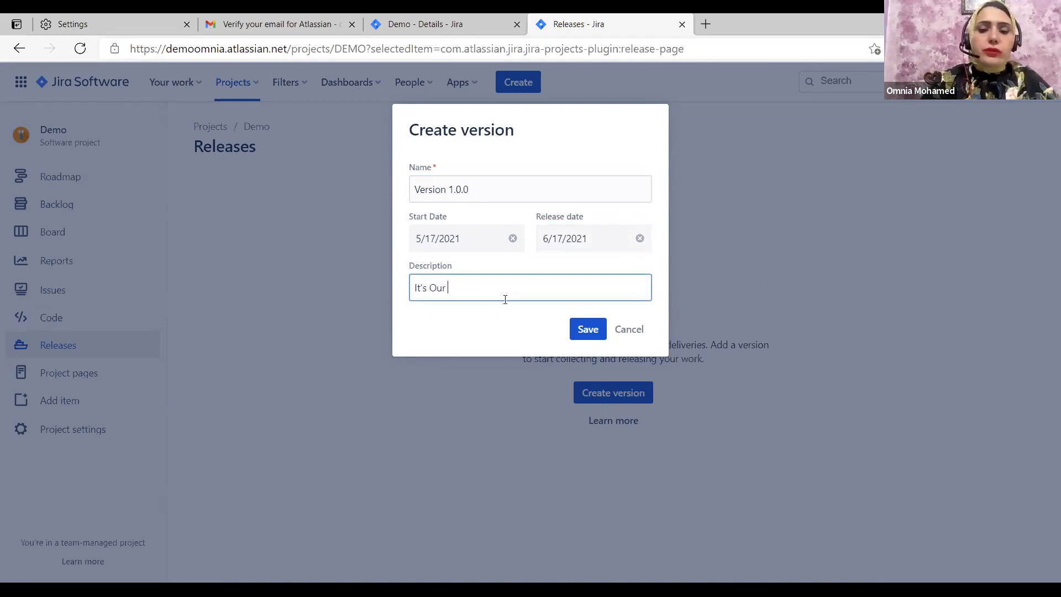
pyautogui.write('r')
pyautogui.press('BackSpace')
pyautogui.press('BackSpace')
pyautogui.press('BackSpace')
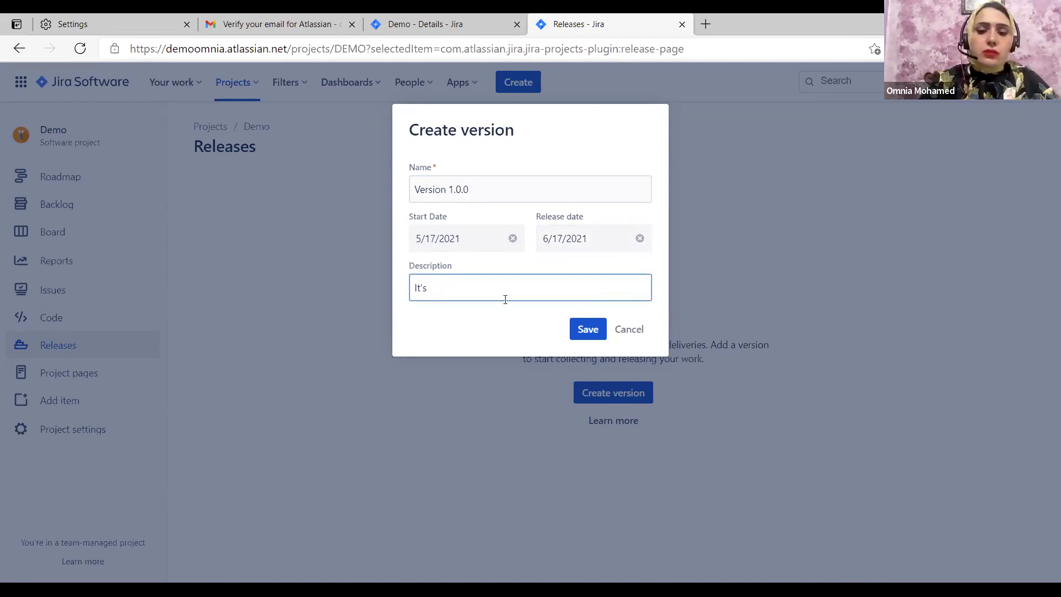
pyautogui.write('our first re')
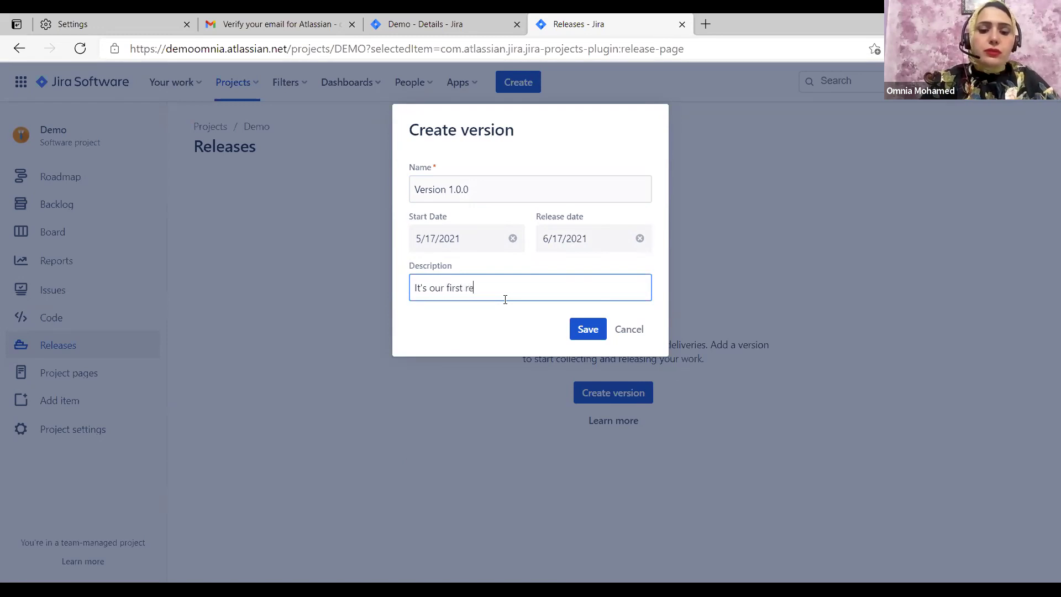
pyautogui.write('lease that have')
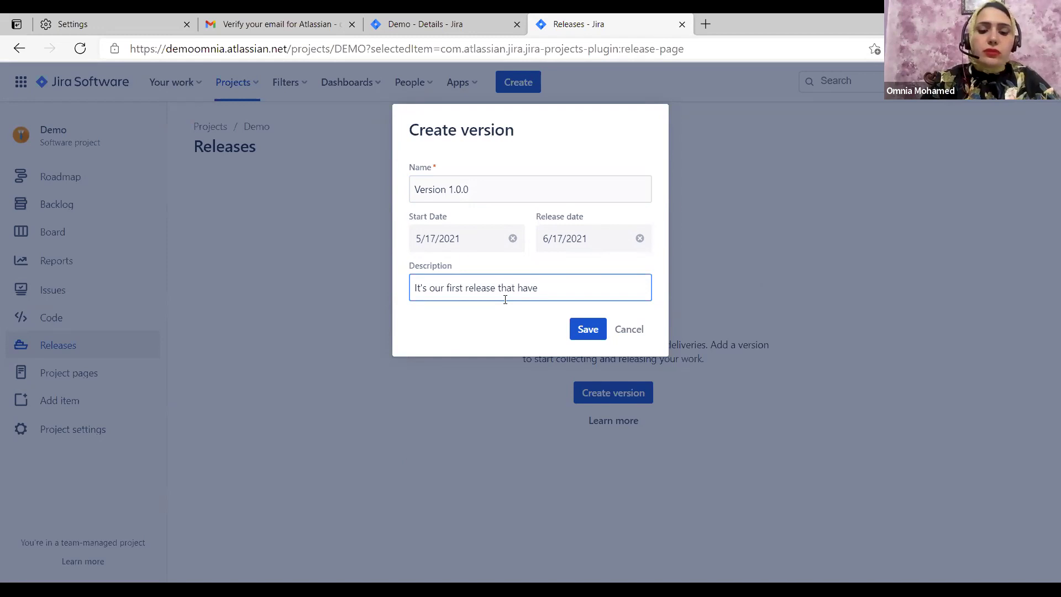
pyautogui.write(' user managemnt')
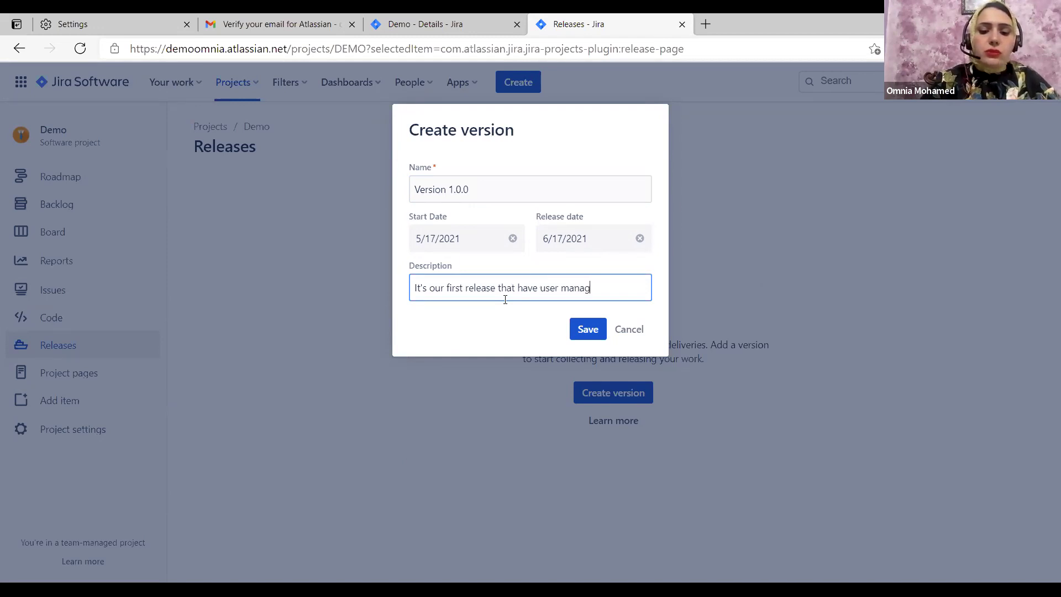
pyautogui.rightClick(590, 288)
pyautogui.click(602, 298)
pyautogui.click(594, 331)
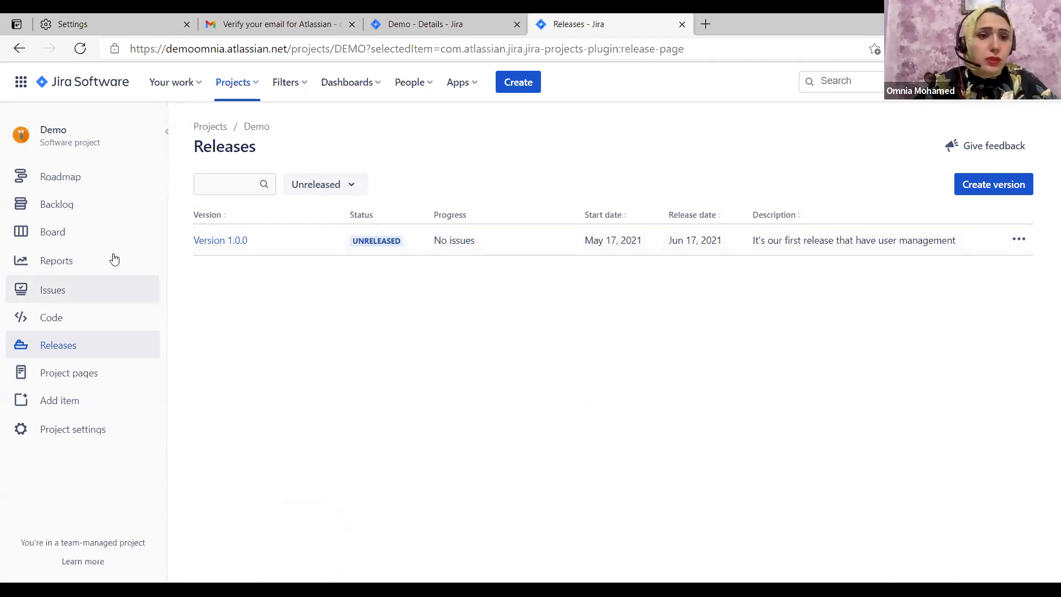
# From the backlog, bring up story DEMO-1 as a full issue page in a new tab
pyautogui.click(81, 211)
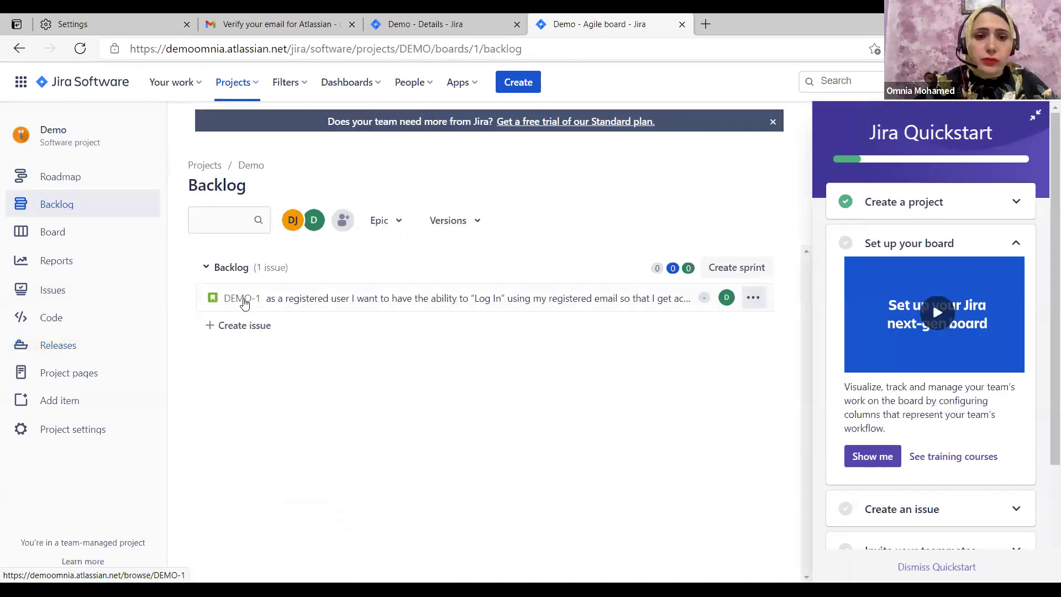
pyautogui.click(244, 304)
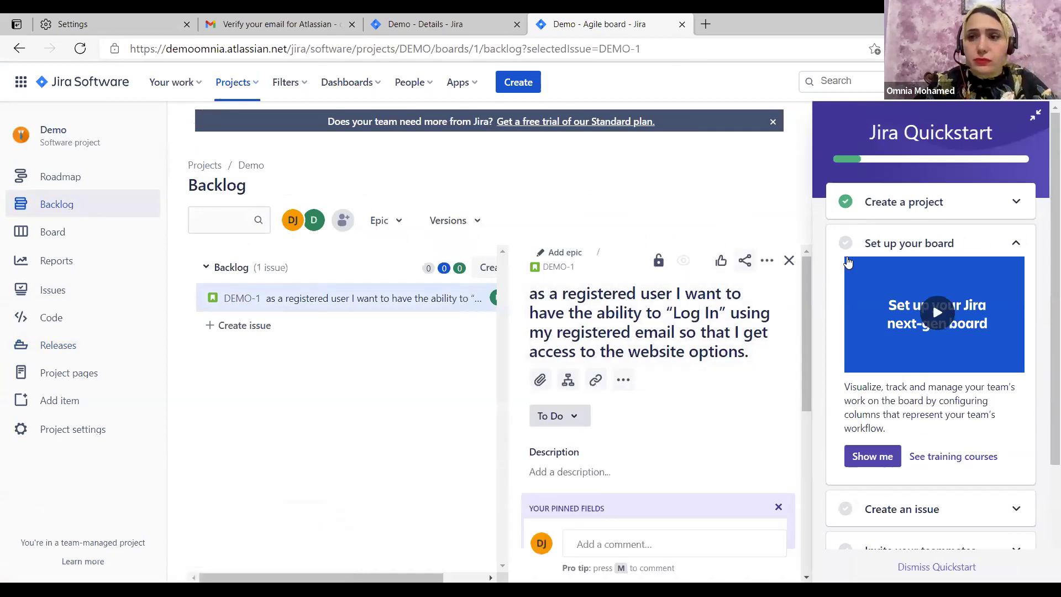
pyautogui.click(1036, 117)
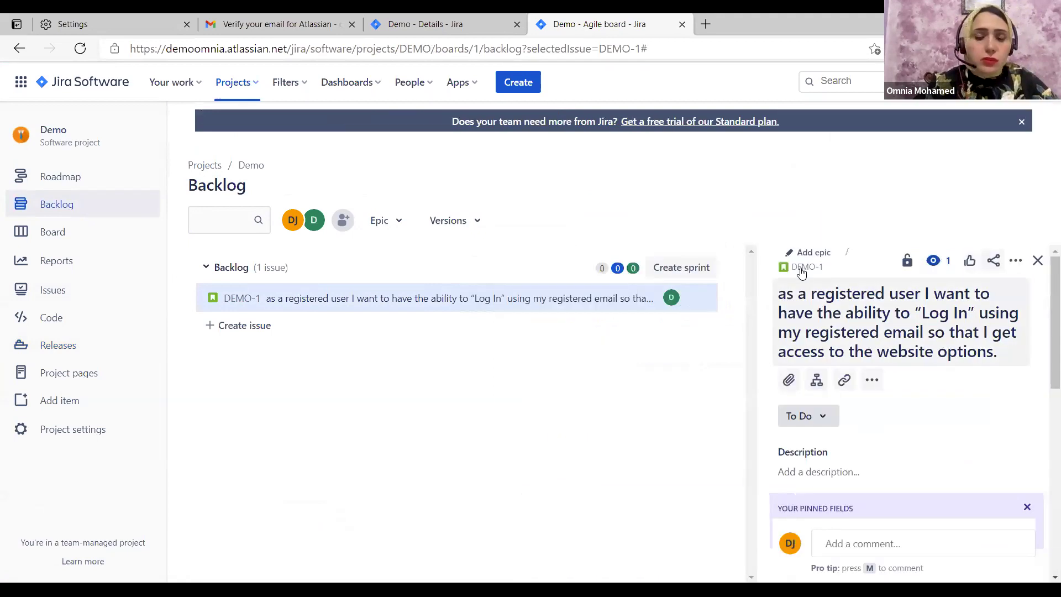
pyautogui.scroll(-4, 801, 273)
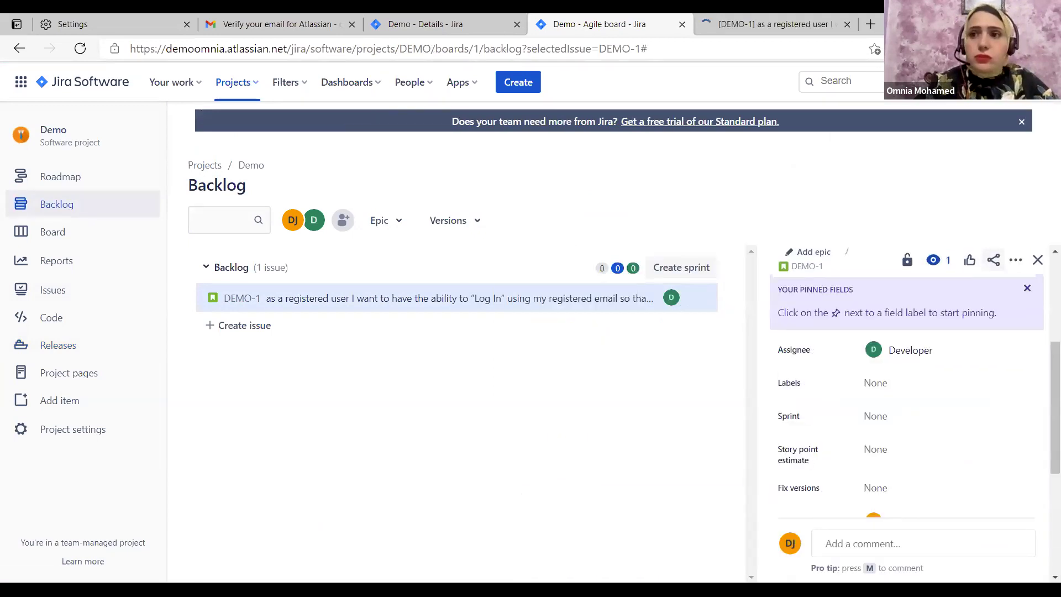
pyautogui.click(801, 19)
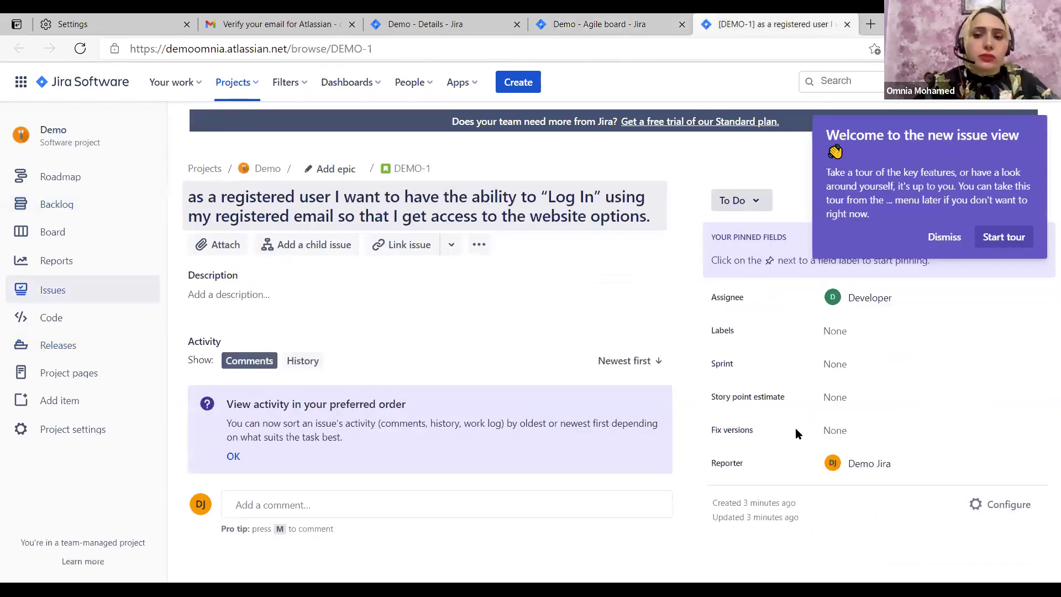
# Set DEMO-1's Fix versions field to Version 1.0.0
pyautogui.click(840, 433)
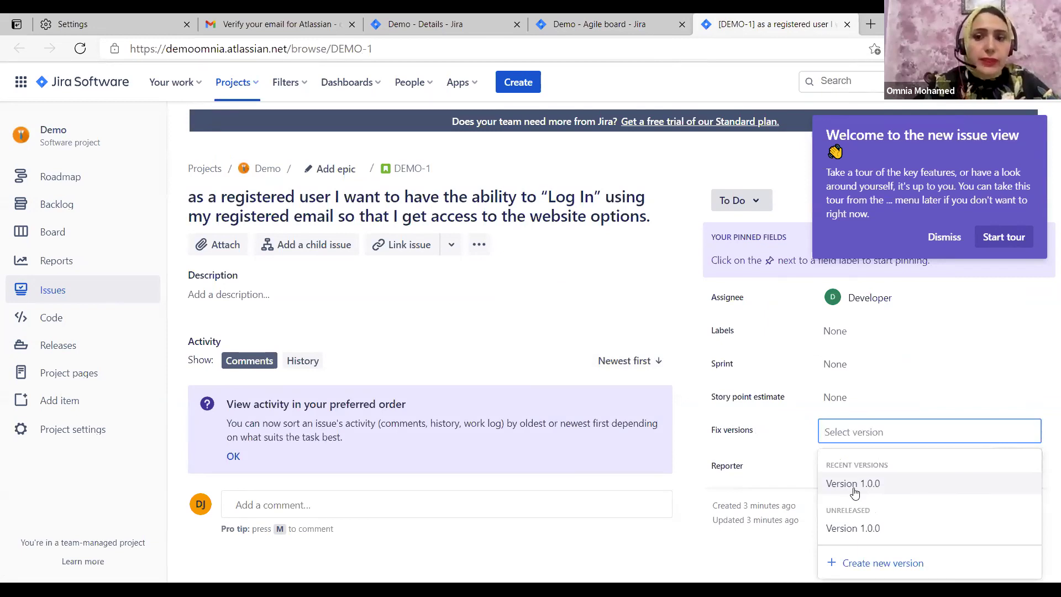
pyautogui.click(854, 484)
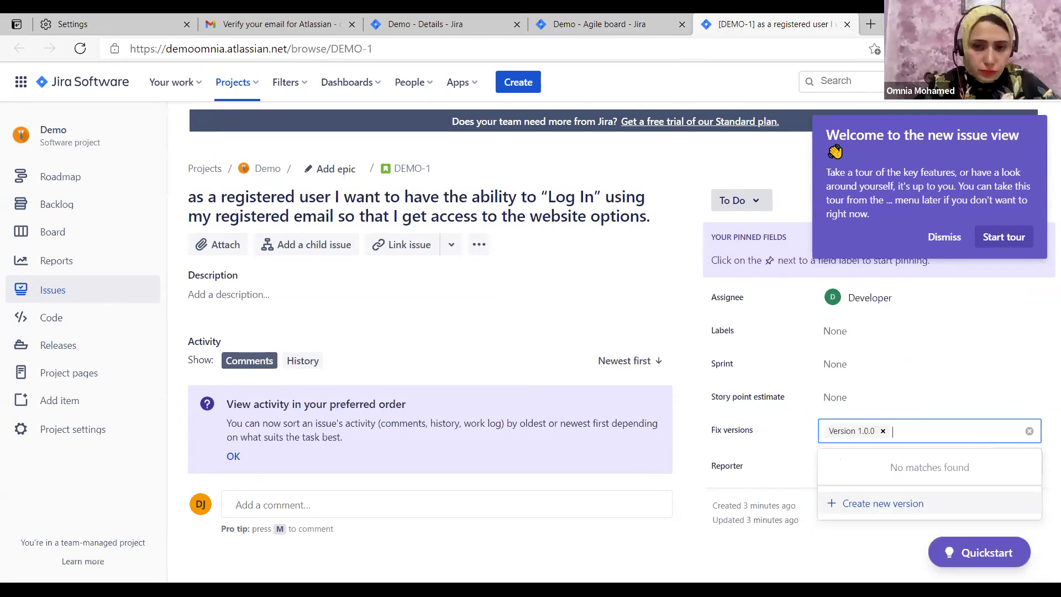
pyautogui.click(575, 553)
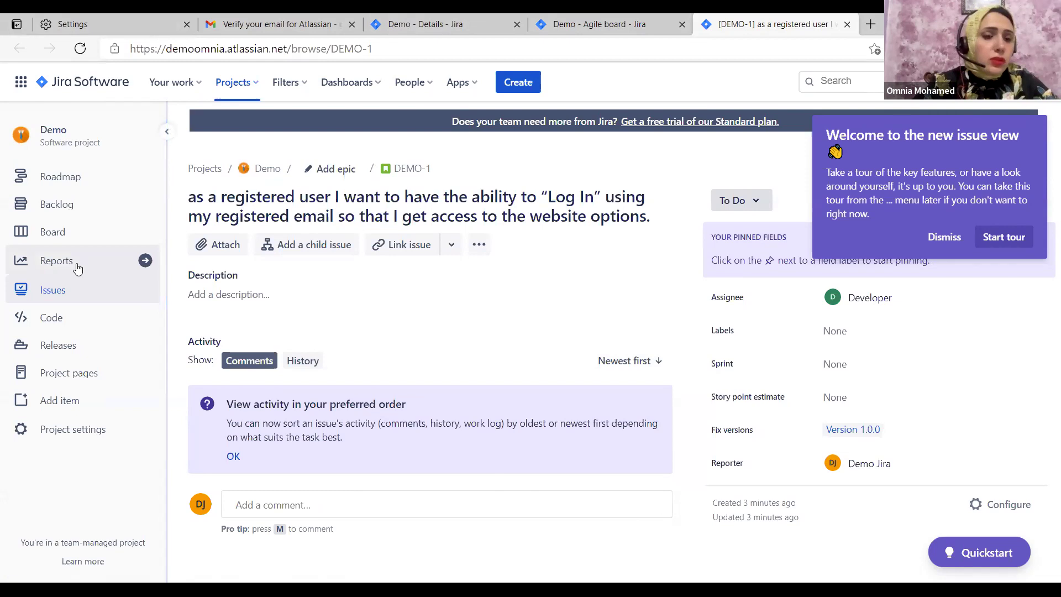
# Show the Versions panel on the Demo backlog and filter it to Version 1.0.0
pyautogui.click(81, 206)
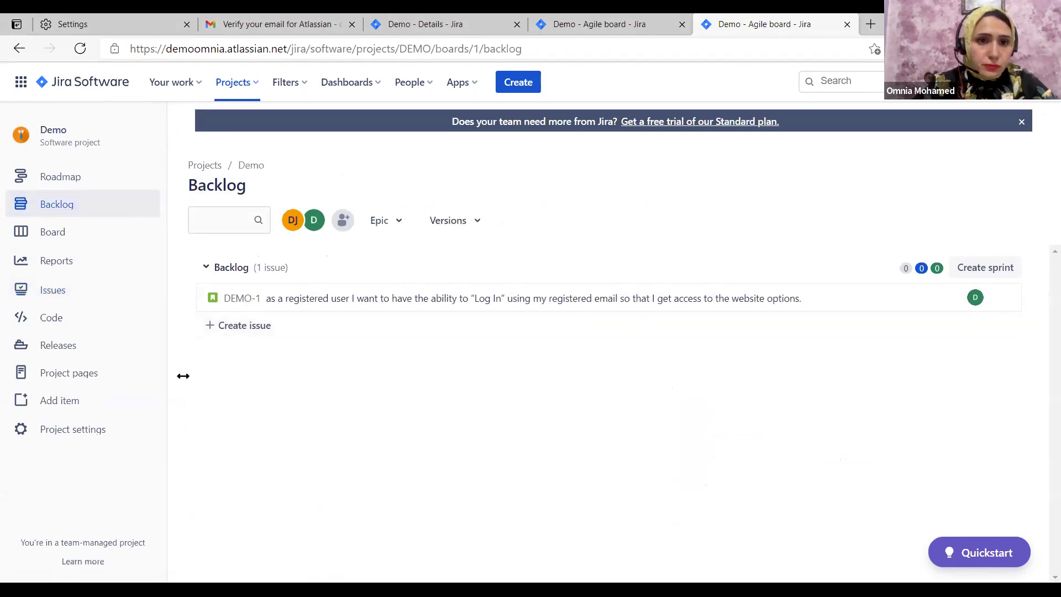
pyautogui.click(478, 221)
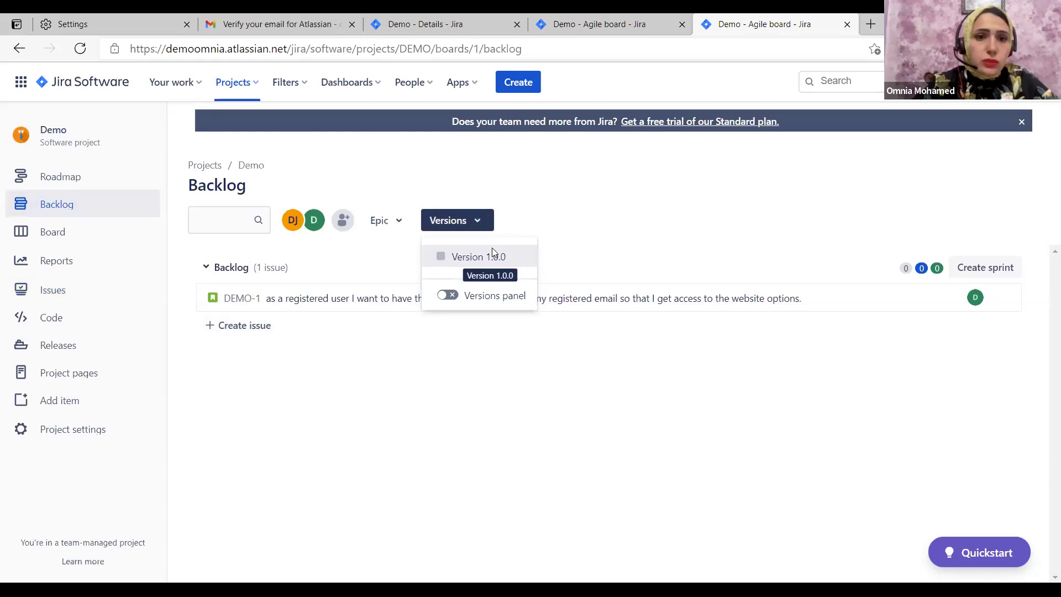
pyautogui.click(449, 295)
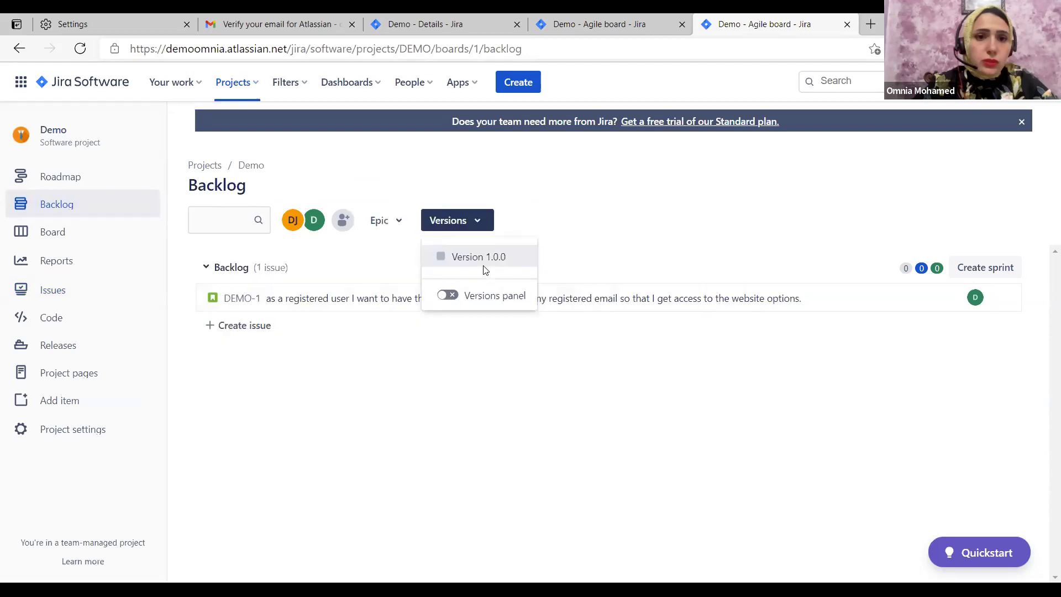
pyautogui.click(446, 296)
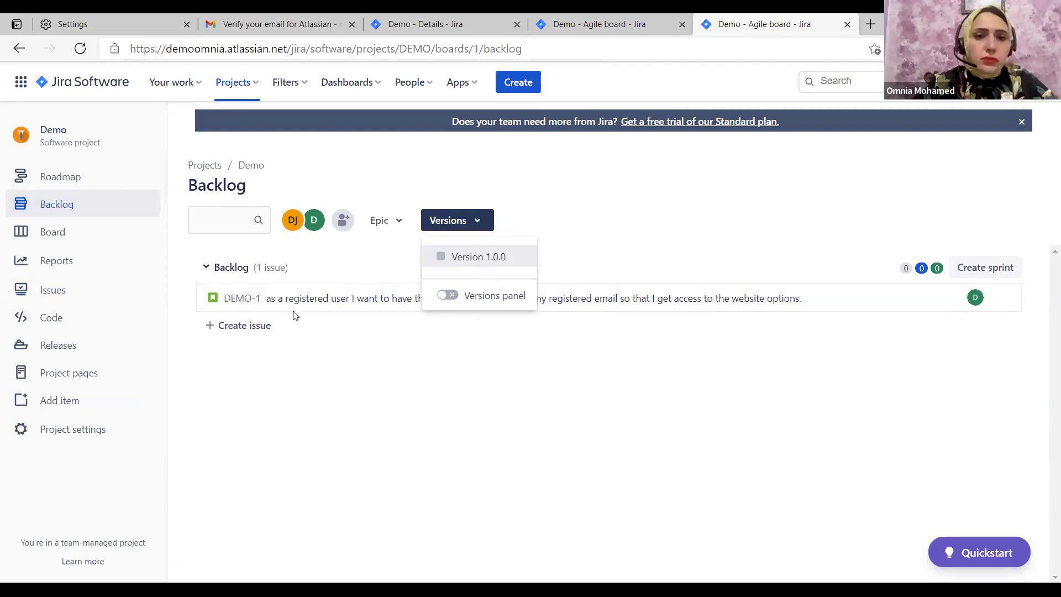
pyautogui.click(278, 305)
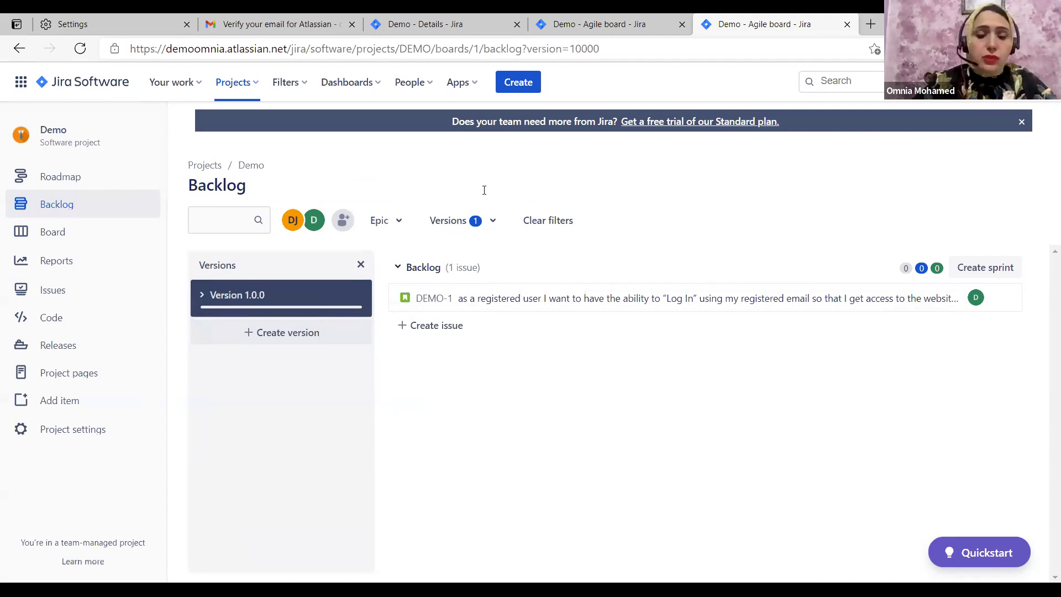
# Create Version 2.0.0 running from 6/17/2021 to 7/31/2021
pyautogui.write('Versio')
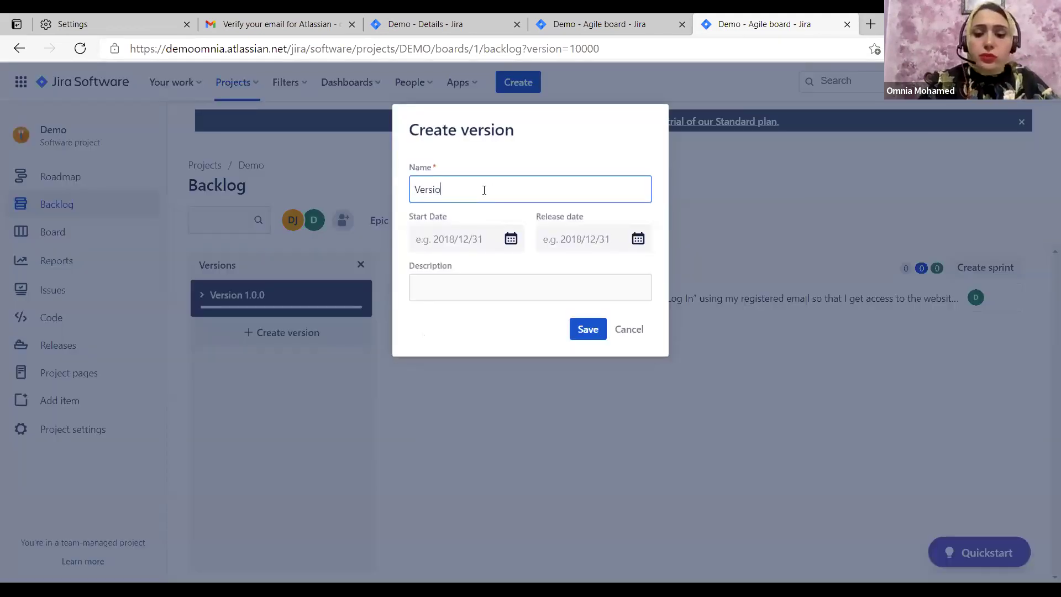
pyautogui.write('n 2.0.0')
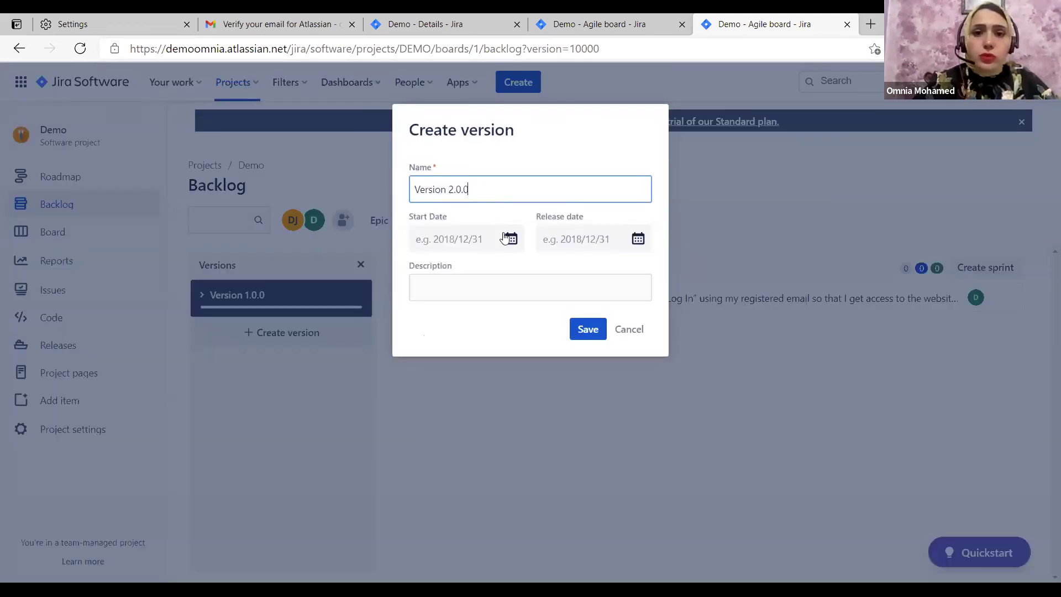
pyautogui.press('Tab')
pyautogui.click(605, 276)
pyautogui.click(548, 372)
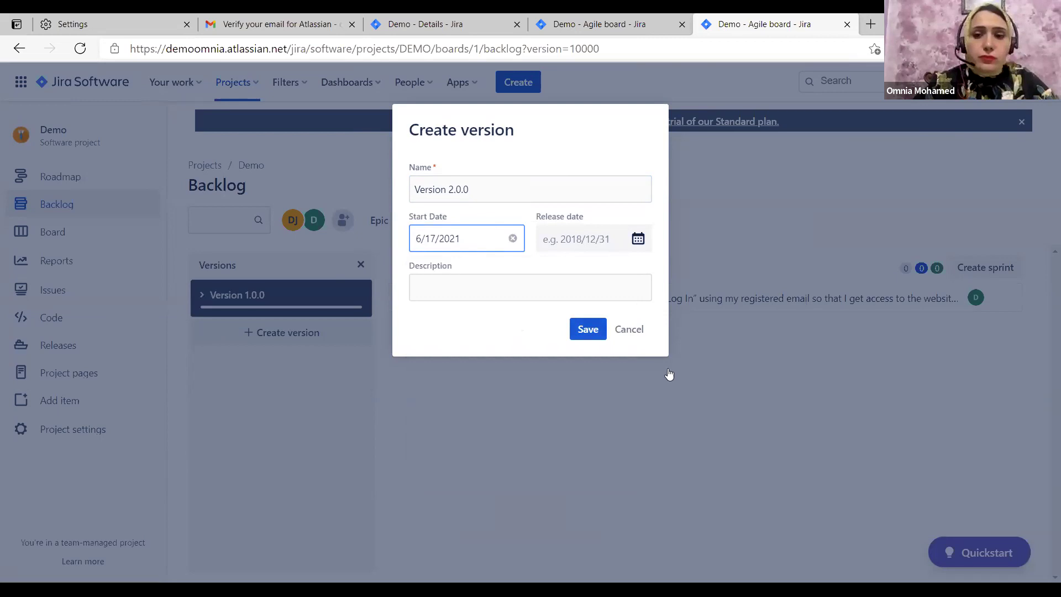
pyautogui.press('Tab')
pyautogui.click(733, 278)
pyautogui.click(732, 278)
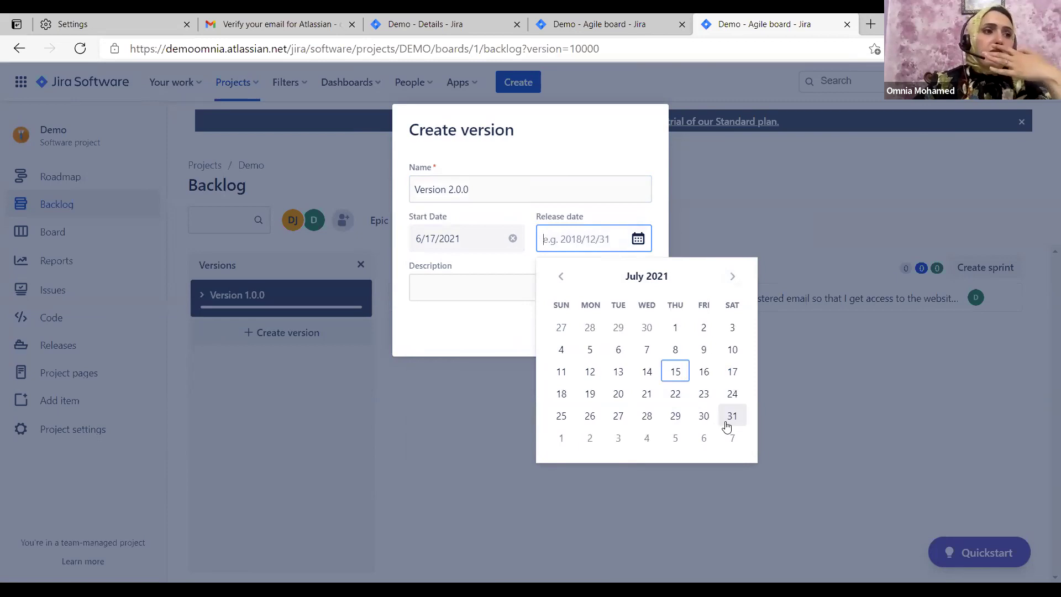
pyautogui.click(731, 418)
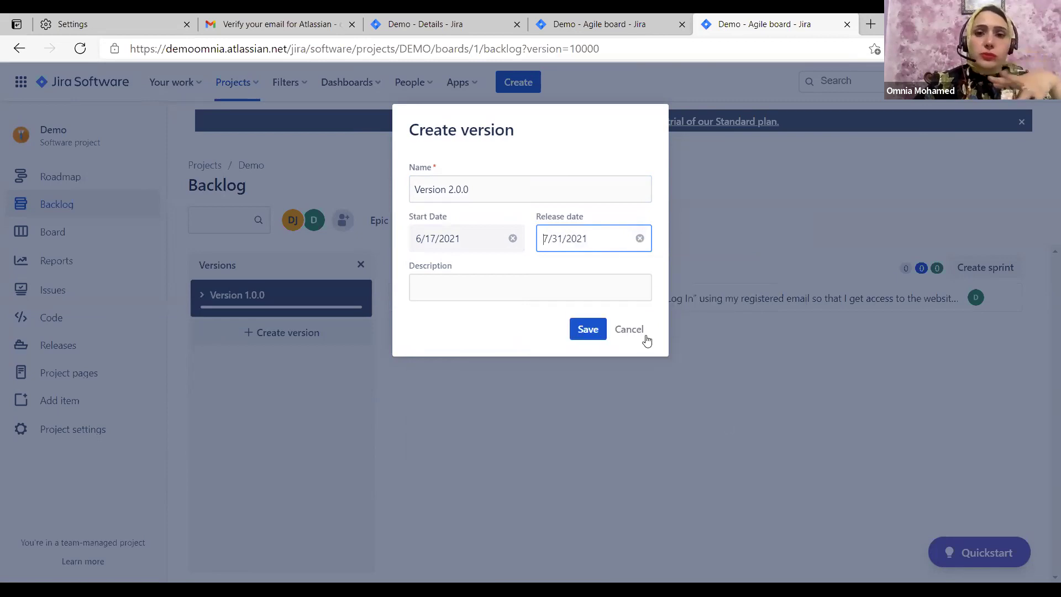
pyautogui.click(587, 329)
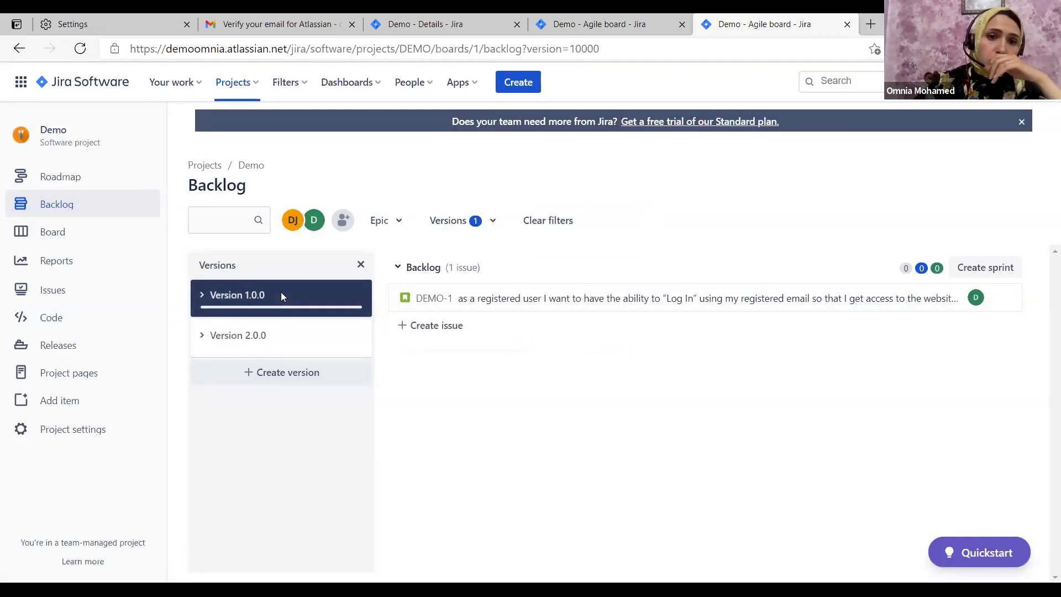
# Start a new issue and bring up its issue-type choices
pyautogui.moveTo(255, 301)
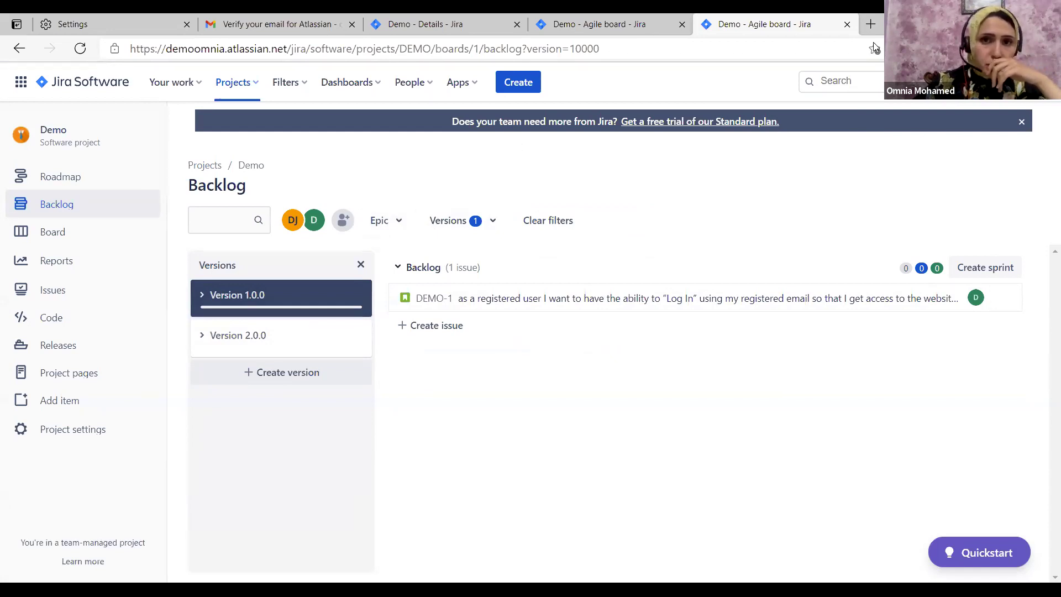
pyautogui.click(524, 92)
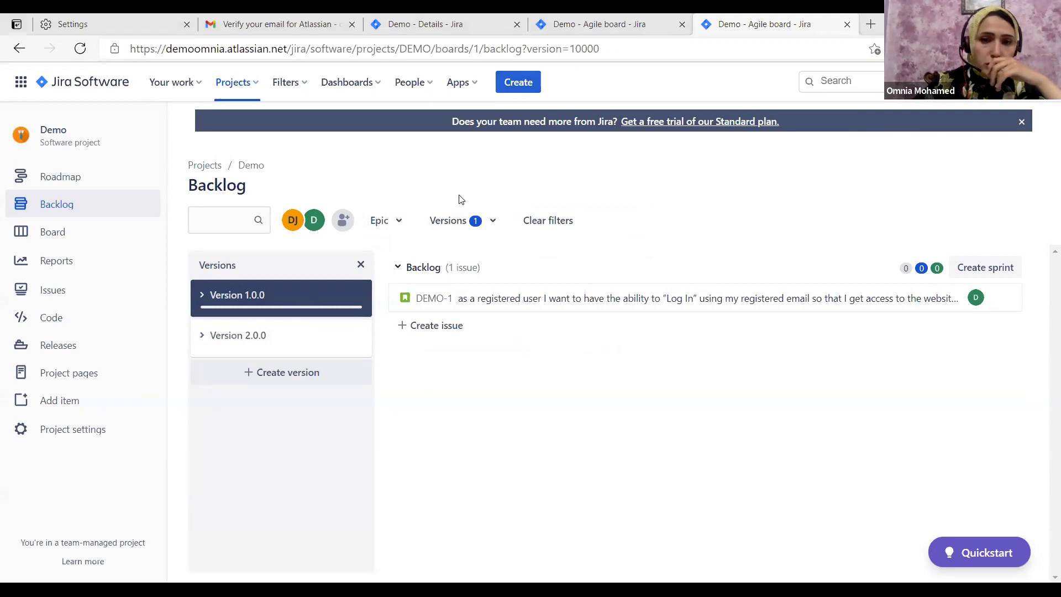
pyautogui.click(422, 216)
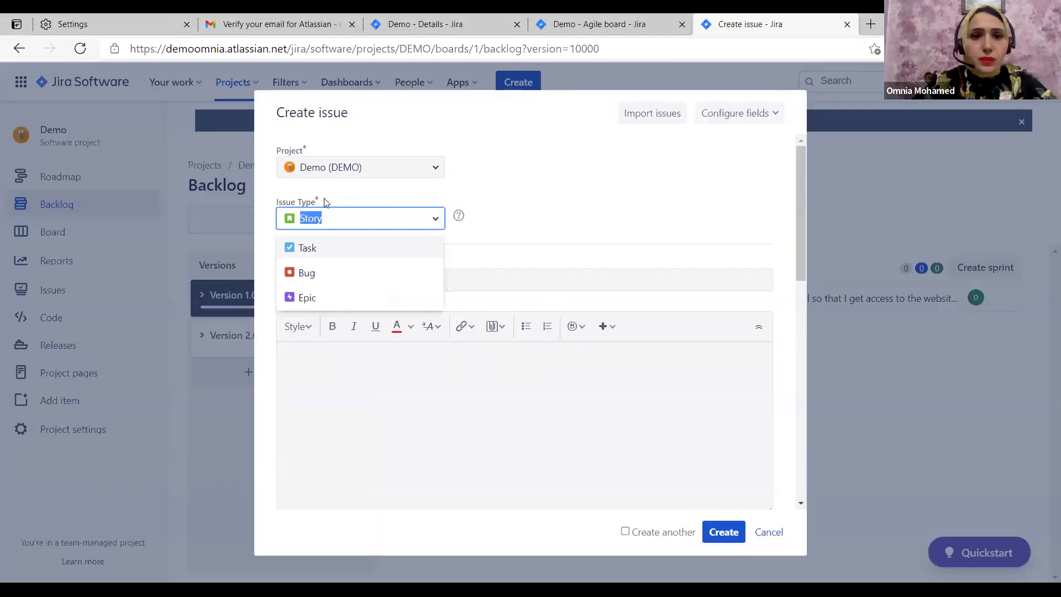
# Create an Epic titled 'Log in' with the pasted user-story description
pyautogui.click(309, 302)
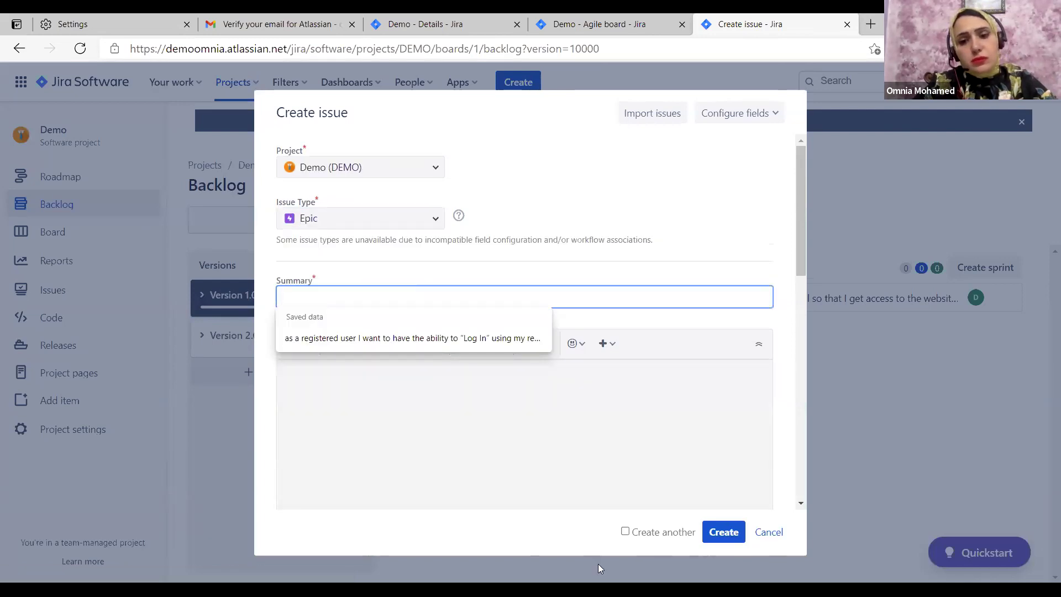
pyautogui.click(343, 323)
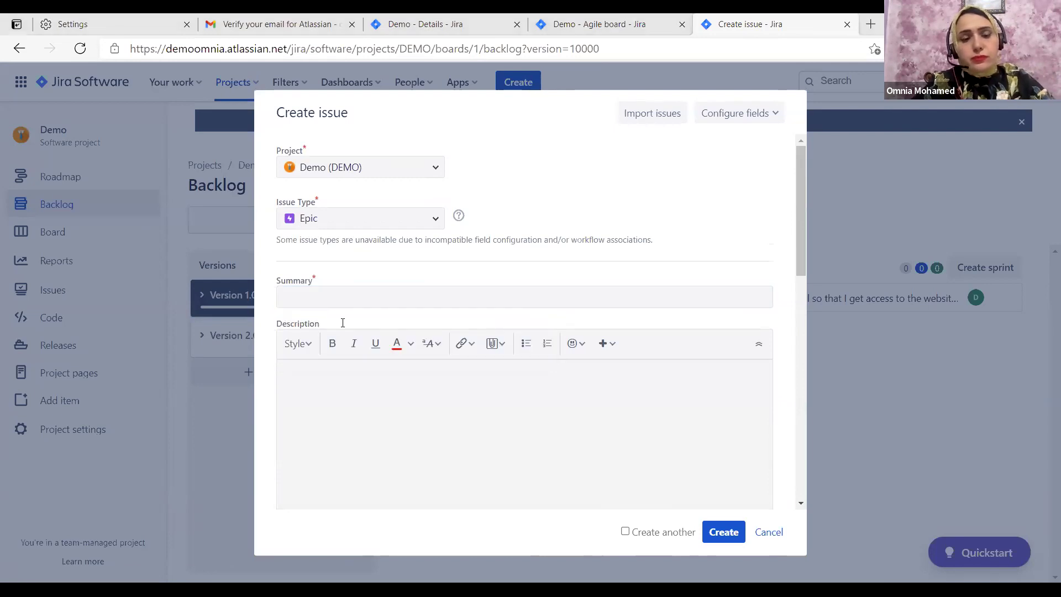
pyautogui.click(338, 305)
pyautogui.write('Log in')
pyautogui.click(347, 361)
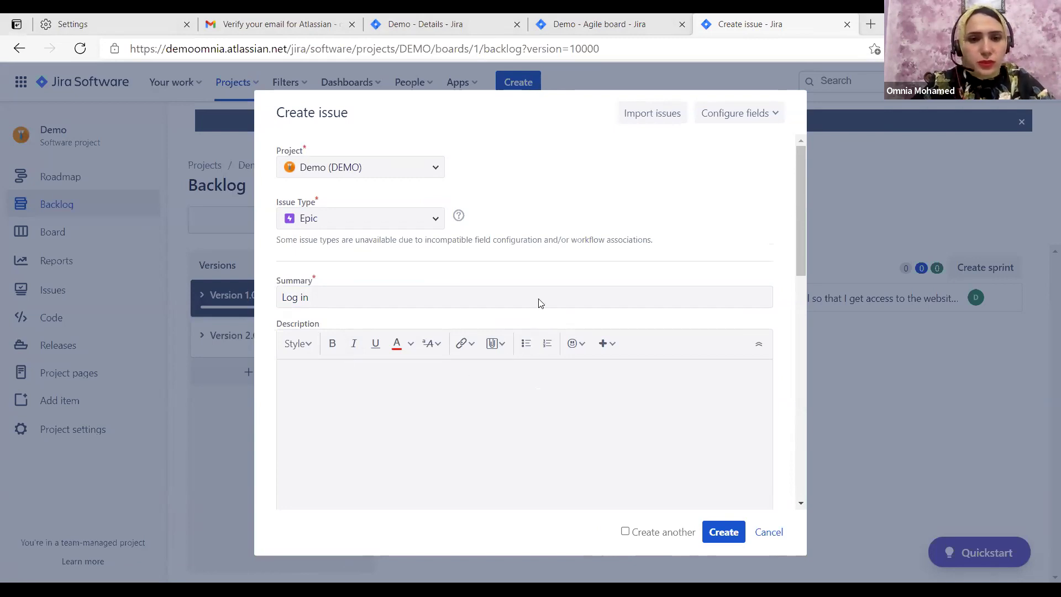
pyautogui.hotkey('ctrl', 'v')
pyautogui.scroll(-10, 599, 300)
pyautogui.scroll(-2, 696, 327)
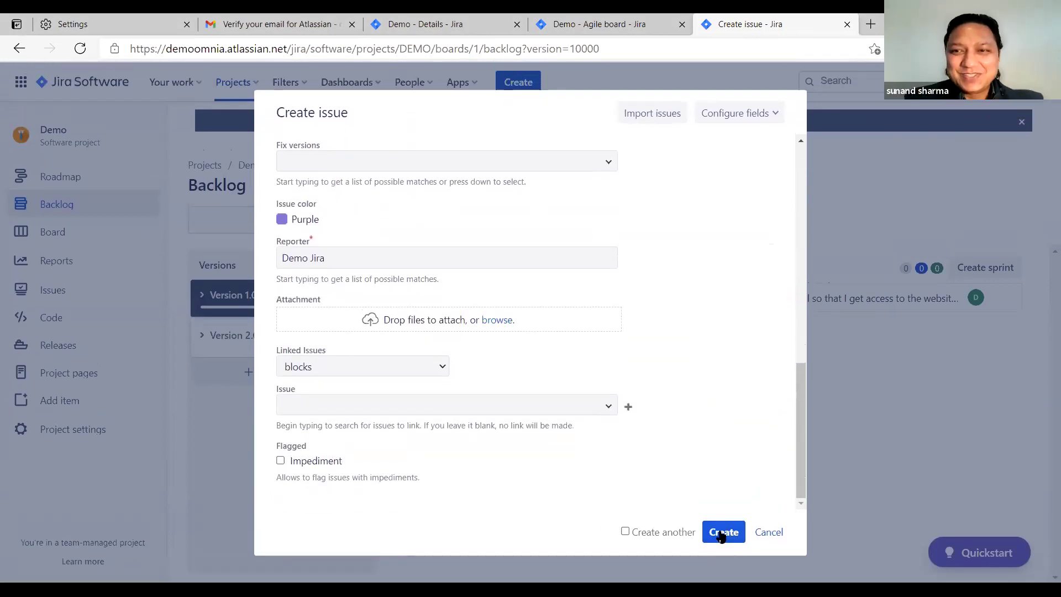
pyautogui.click(722, 534)
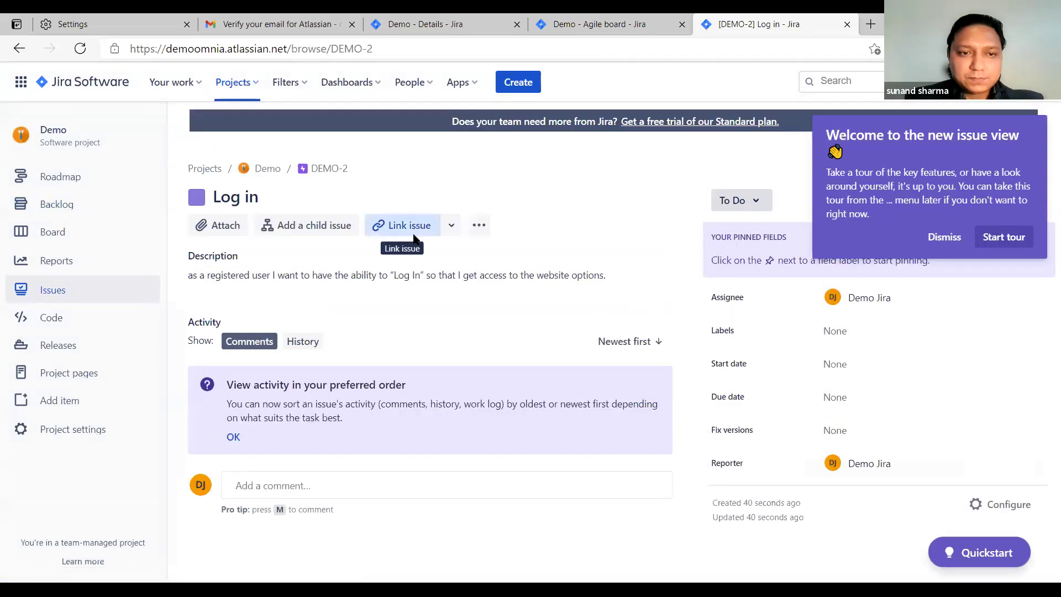
# Open story DEMO-1 in a new browser tab and switch to it
pyautogui.click(413, 224)
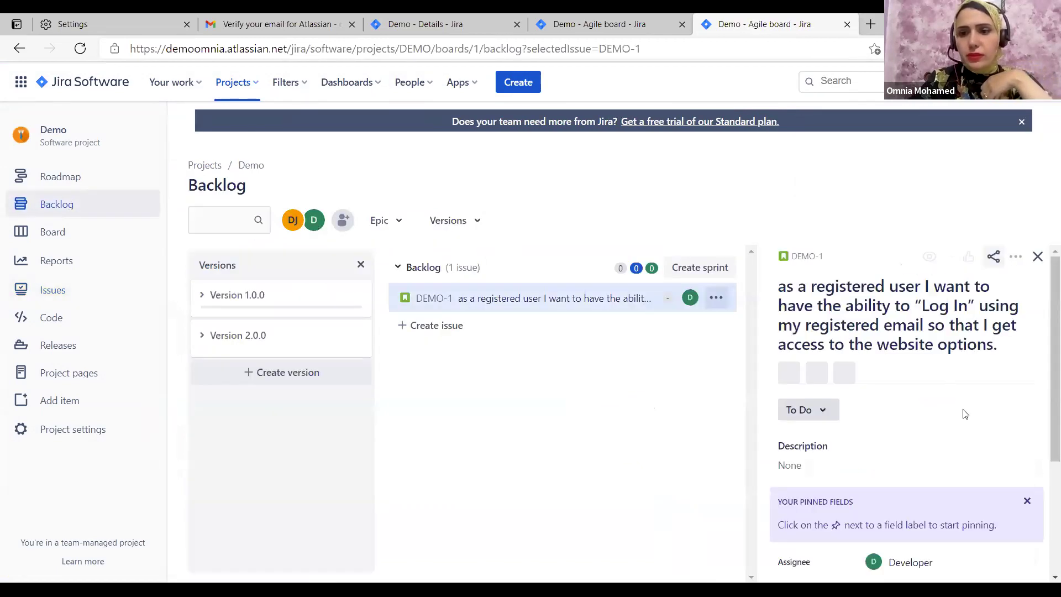
pyautogui.scroll(-3, 962, 387)
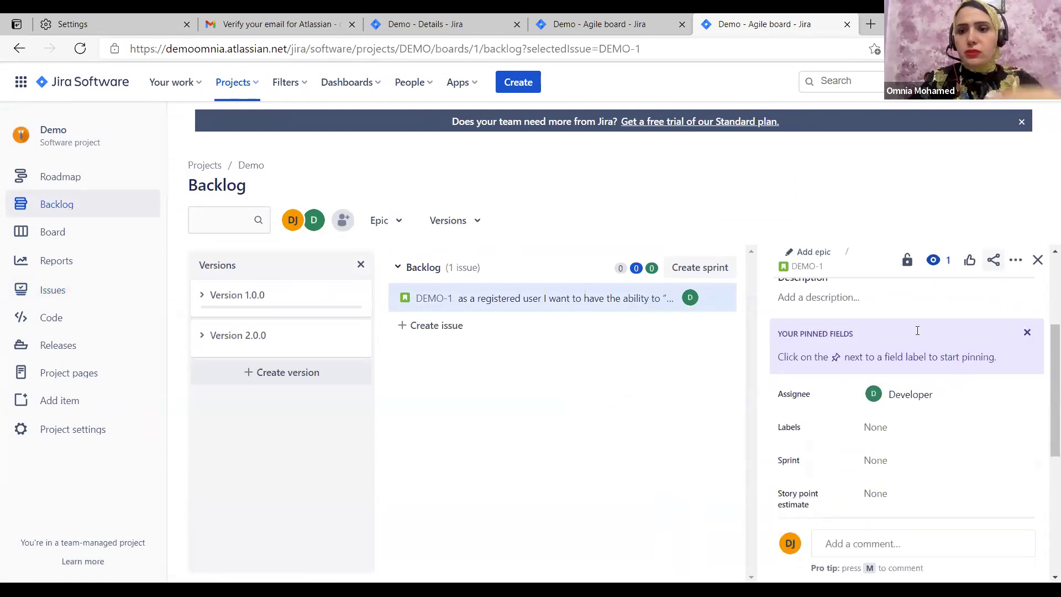
pyautogui.scroll(-2, 804, 270)
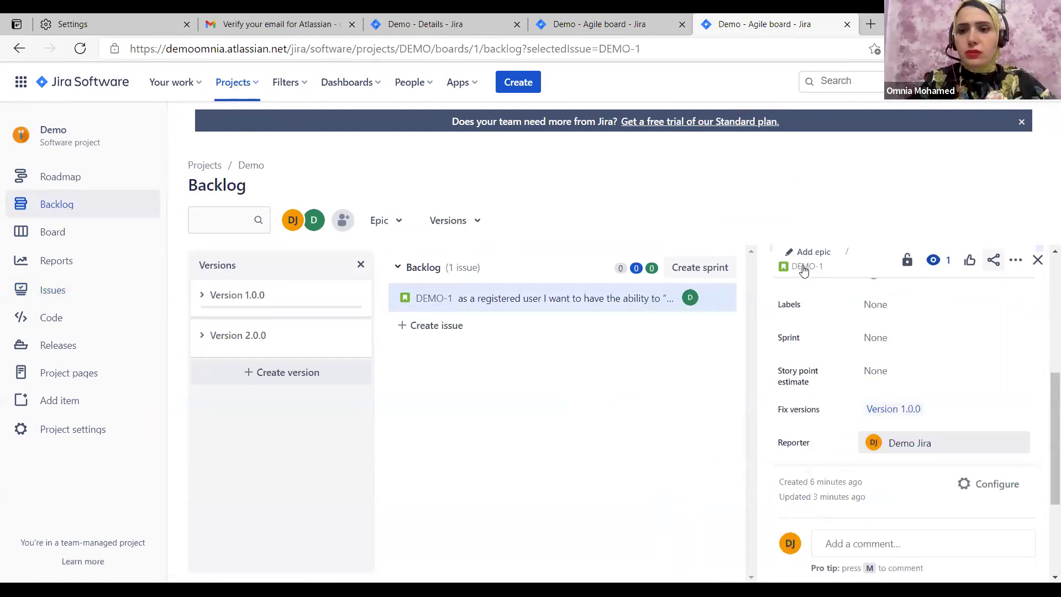
pyautogui.scroll(5, 804, 269)
pyautogui.middleClick(806, 267)
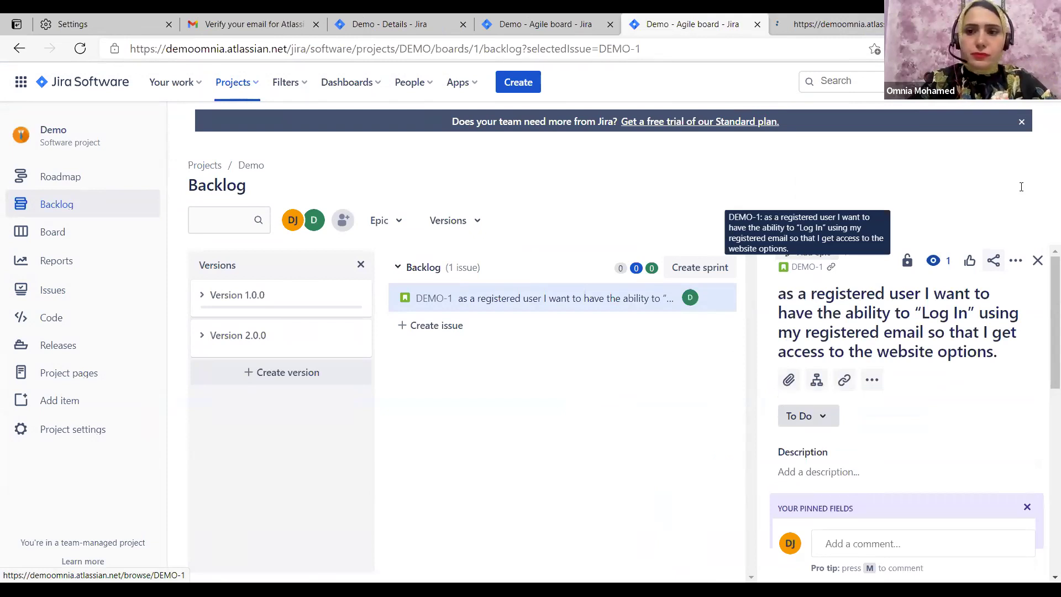
pyautogui.hotkey('ctrl', 'Tab')
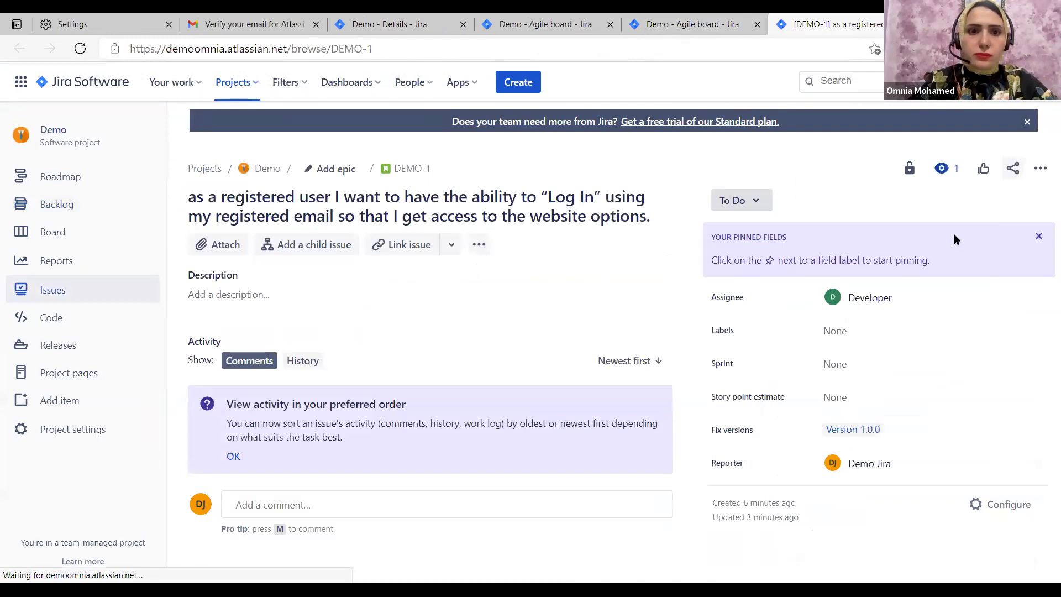
# Dismiss the welcome popup and pinned fields banner, then try DEMO-1's status menu and description
pyautogui.click(954, 238)
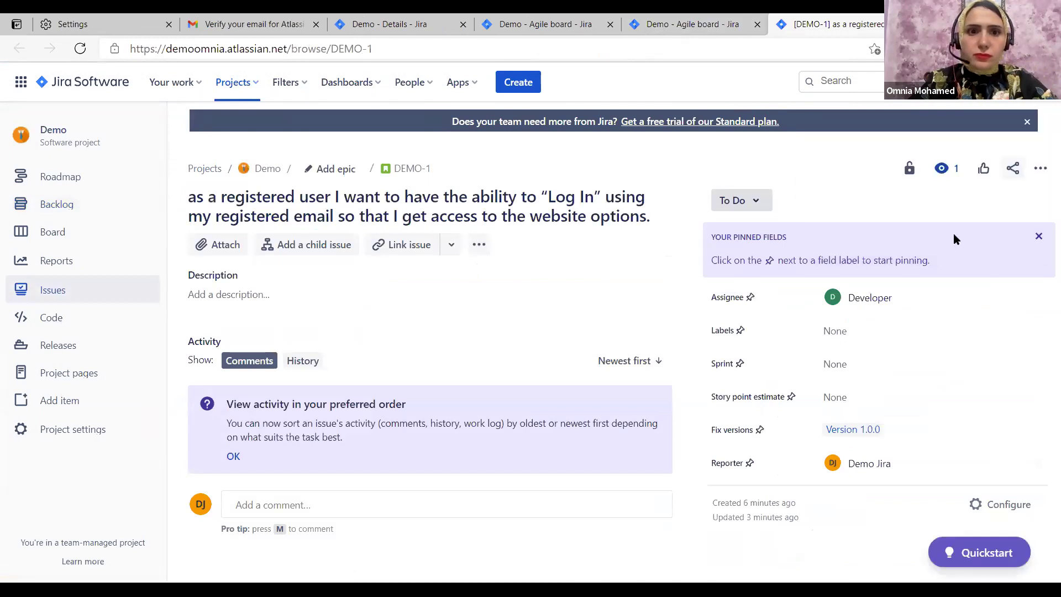
pyautogui.click(1039, 237)
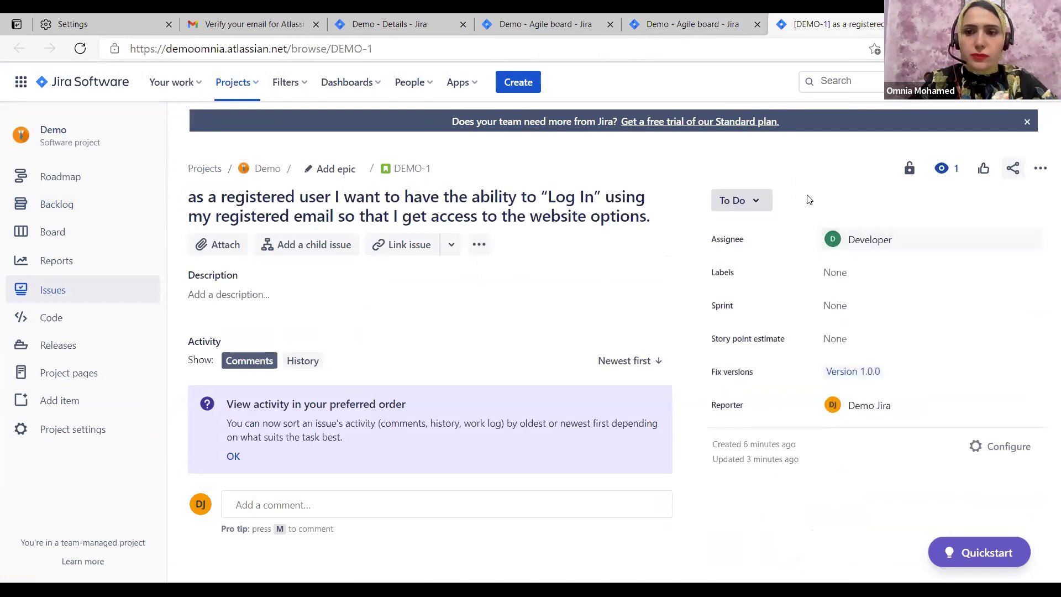
pyautogui.click(762, 206)
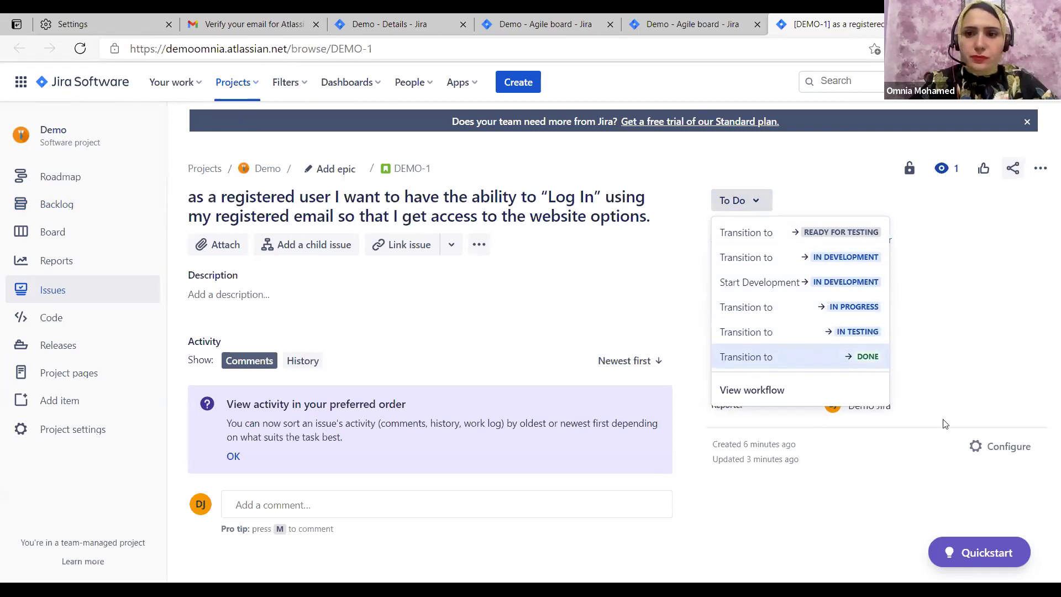
pyautogui.press('Escape')
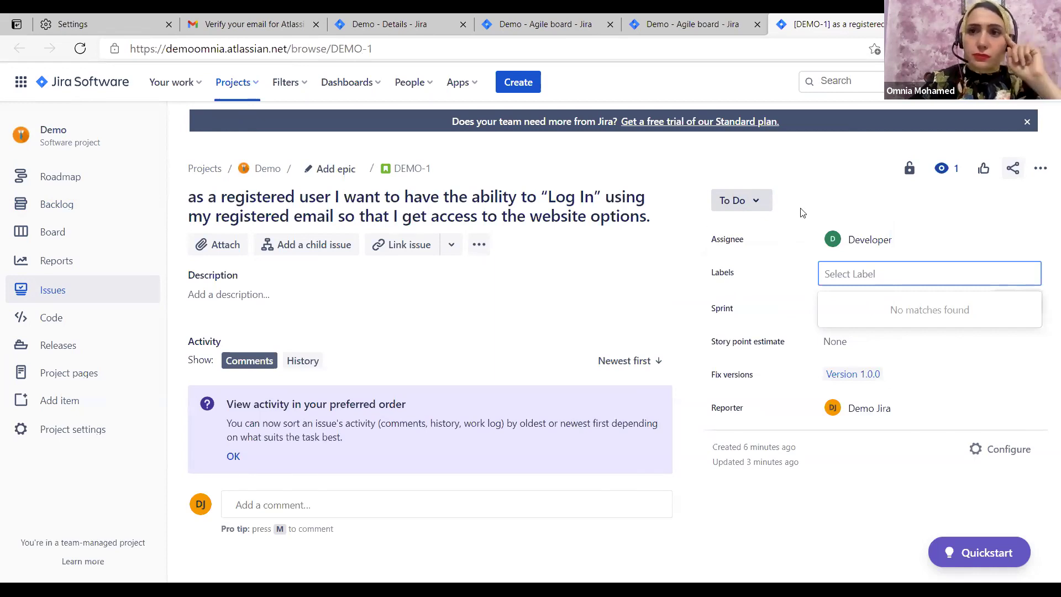
pyautogui.click(890, 112)
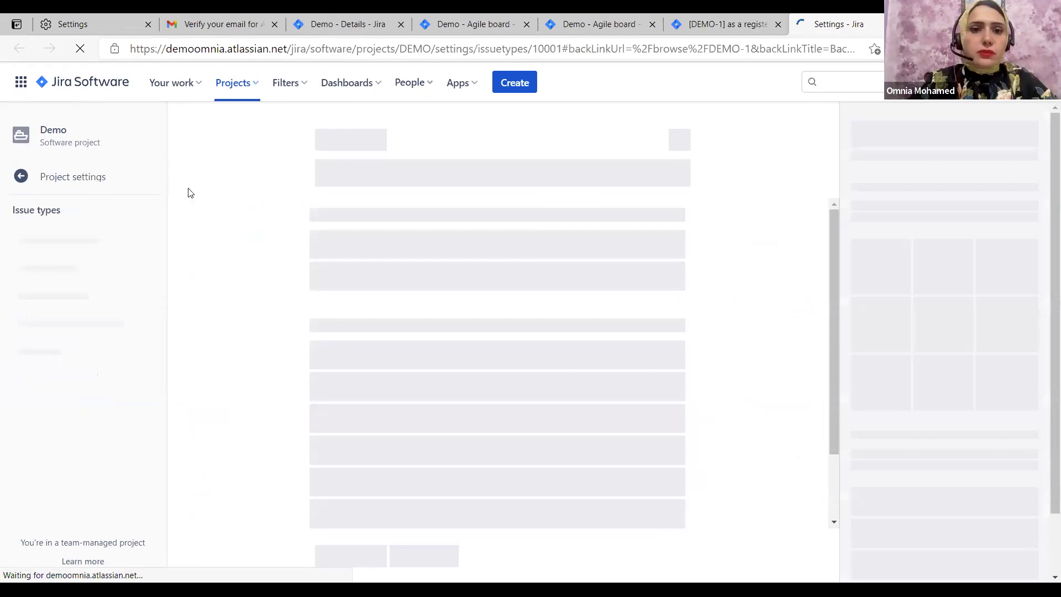
# Back on the Demo backlog, start a new Story using the saved Facebook-account log-in summary
pyautogui.hotkey('ctrl', 'shift', 'Tab')
pyautogui.click(92, 206)
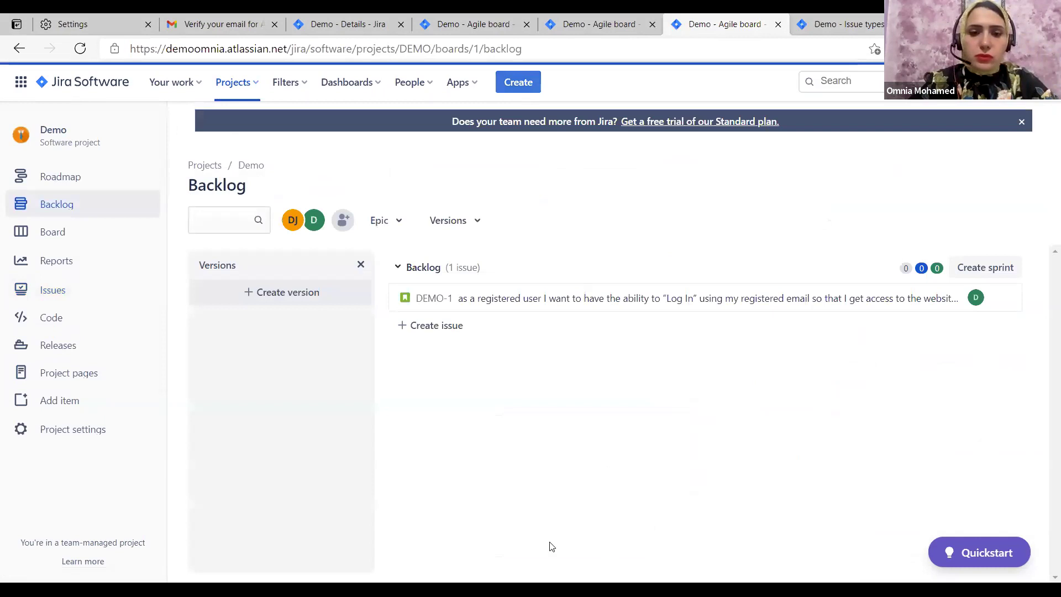
pyautogui.press('c')
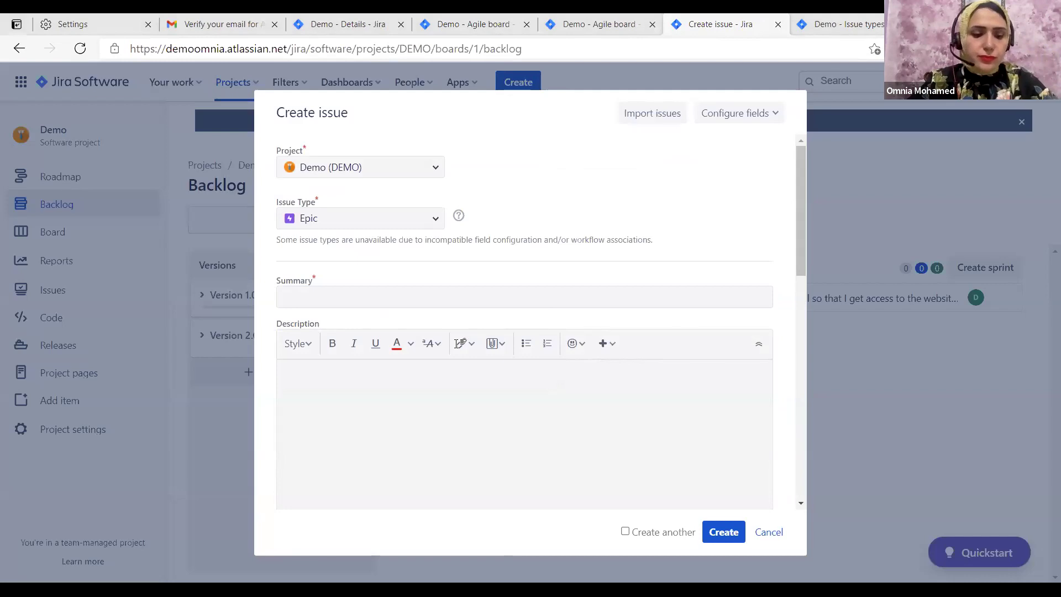
pyautogui.click(320, 296)
pyautogui.click(326, 218)
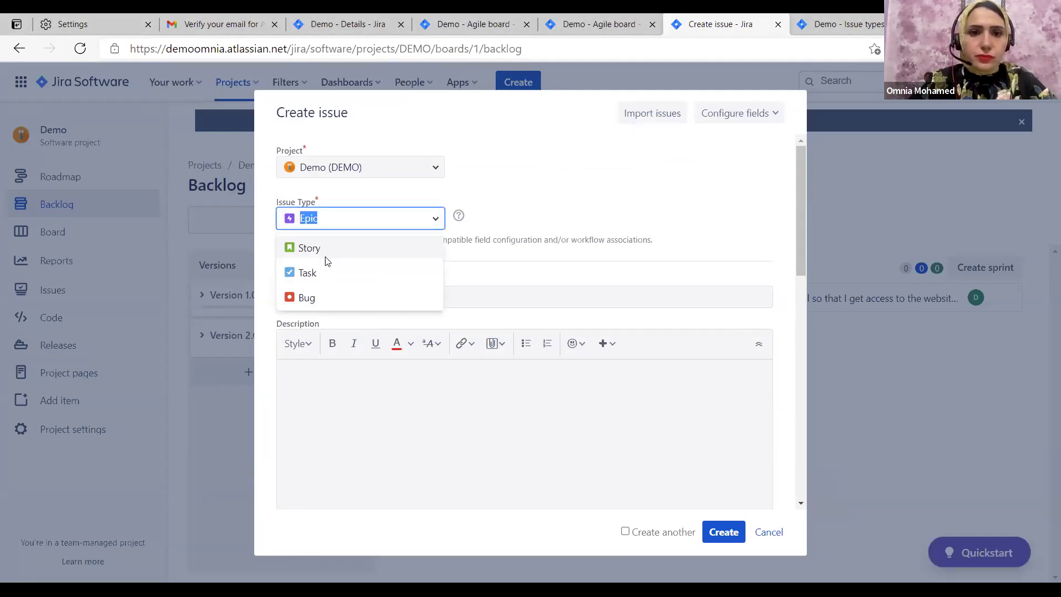
pyautogui.click(317, 252)
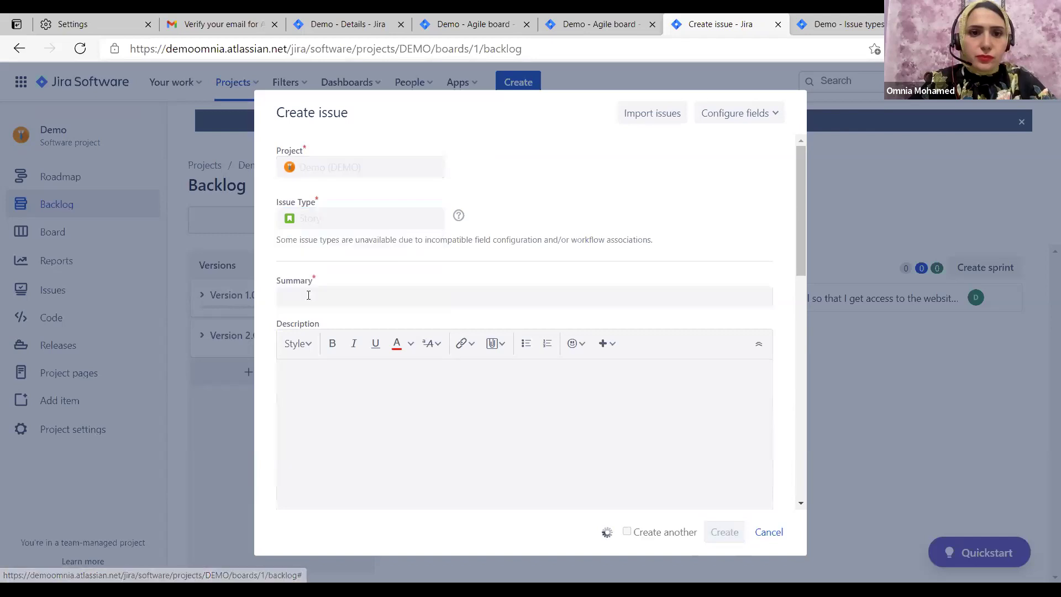
pyautogui.click(308, 295)
pyautogui.press('Down')
pyautogui.press('Return')
# Set the story's fix version to Version 1.0.0 and create DEMO-3
pyautogui.click(358, 396)
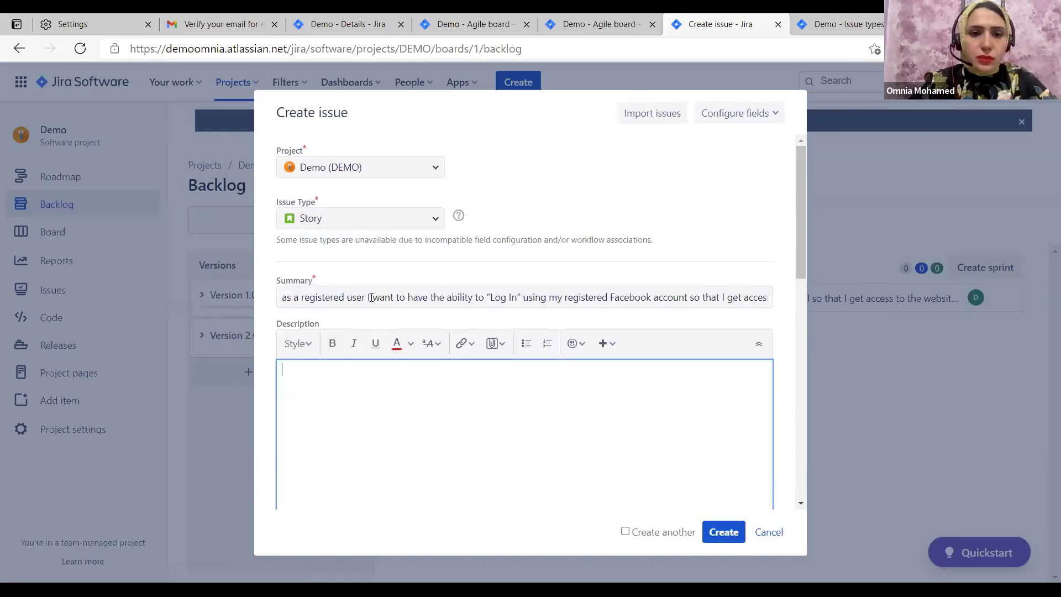
pyautogui.scroll(-10, 369, 321)
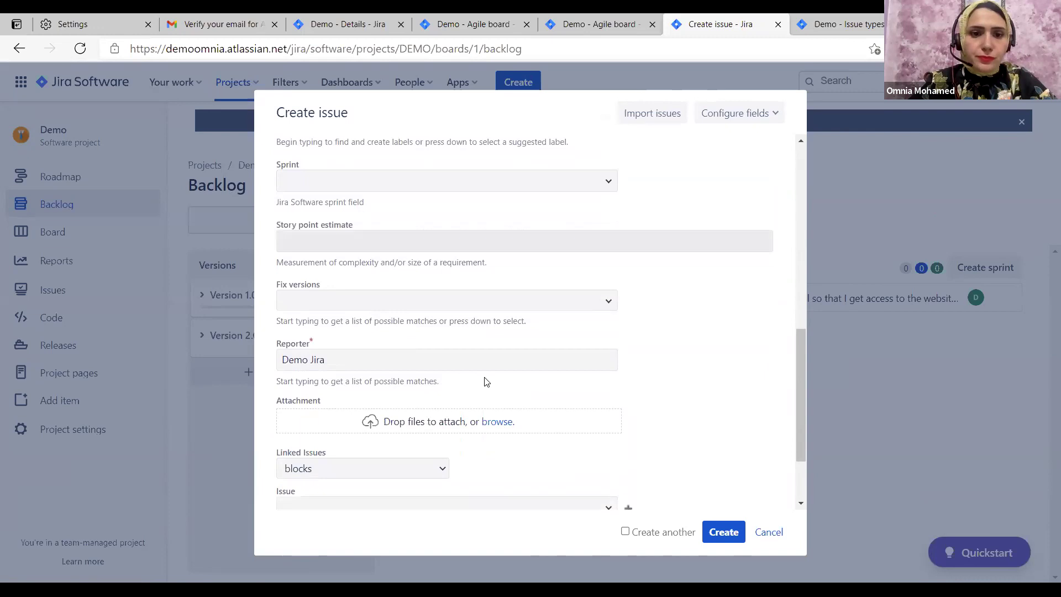
pyautogui.scroll(-3, 485, 381)
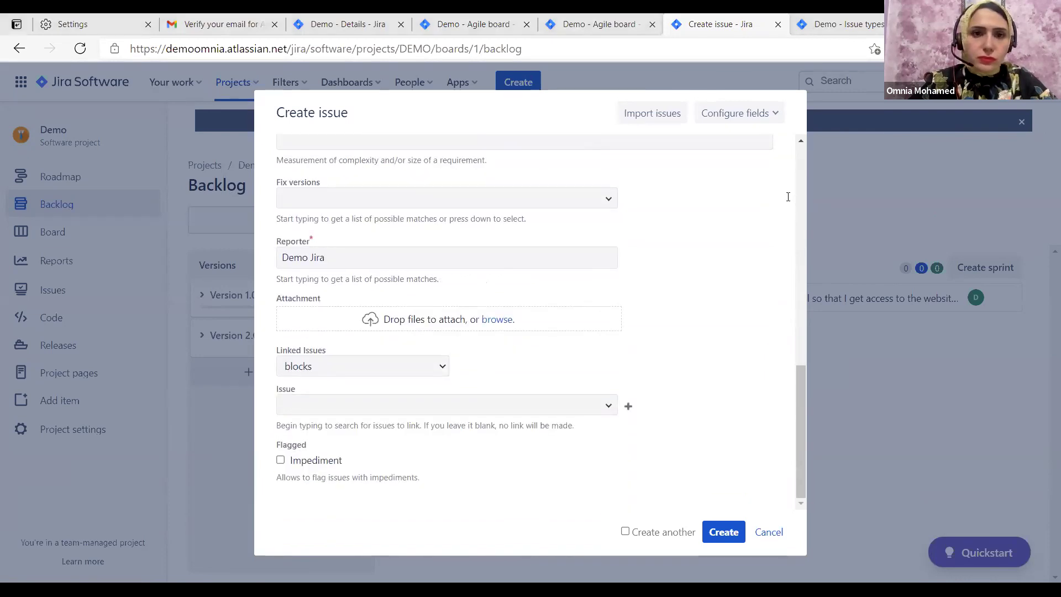
pyautogui.scroll(3, 610, 318)
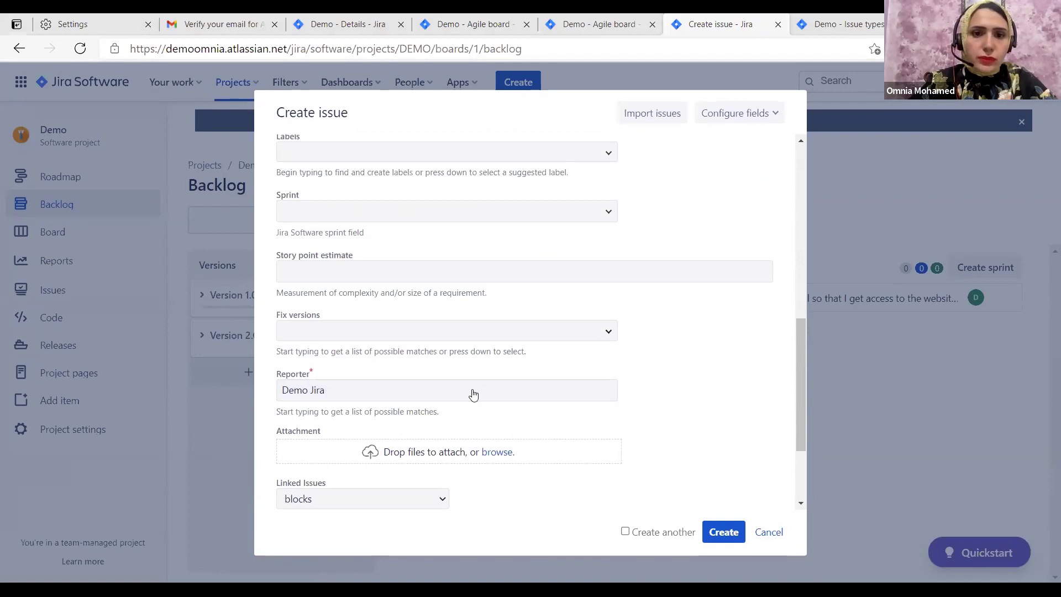
pyautogui.click(459, 331)
pyautogui.click(608, 392)
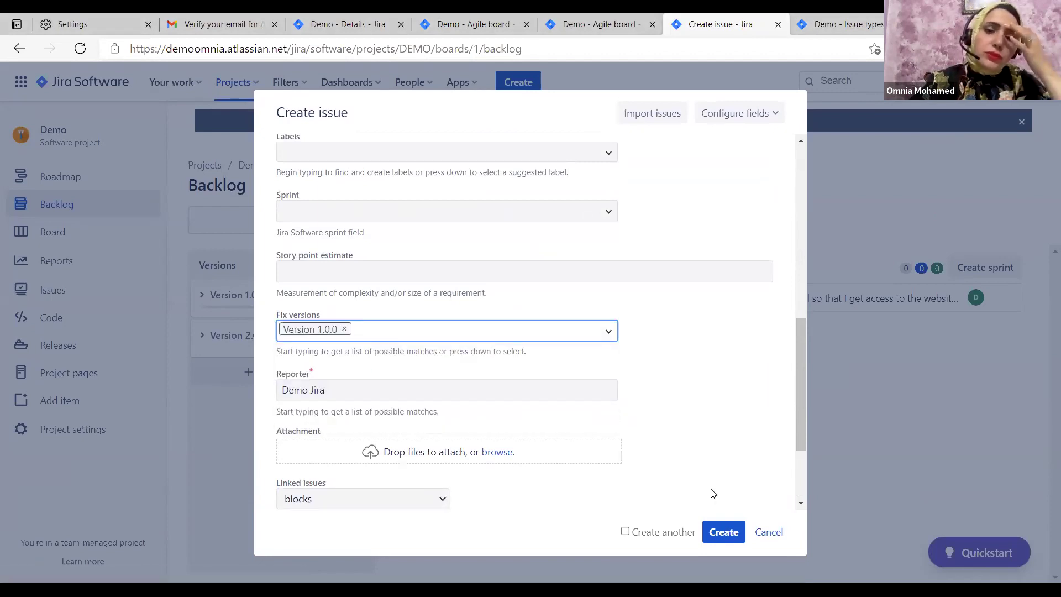
pyautogui.click(723, 532)
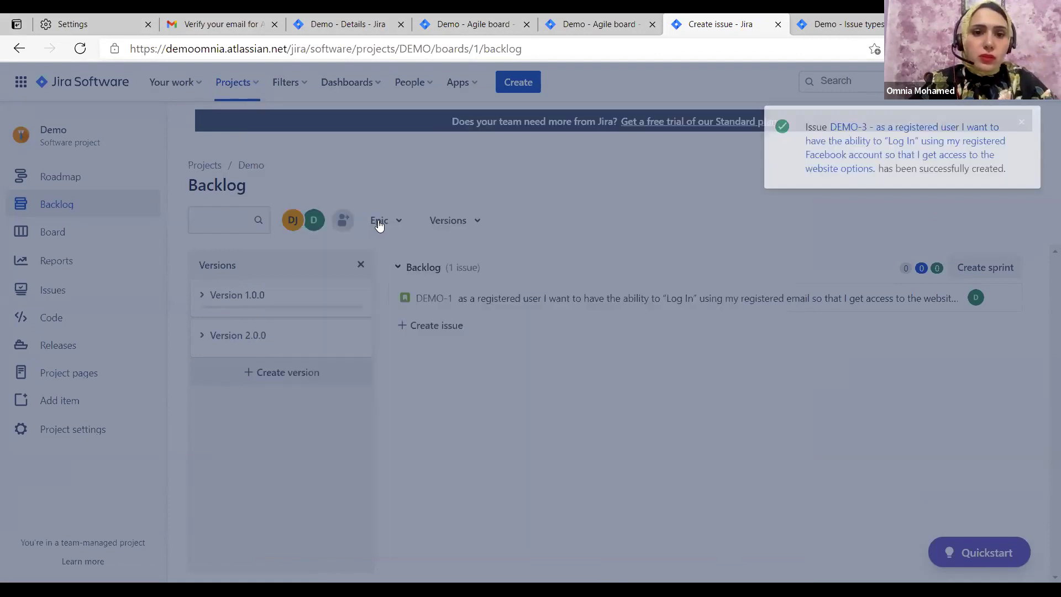
pyautogui.click(380, 222)
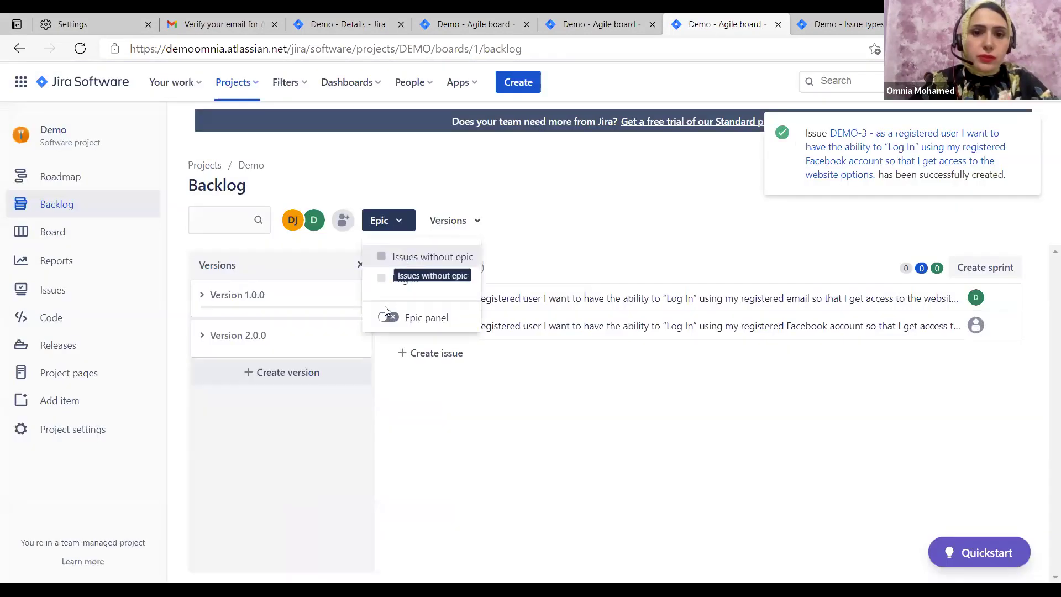
# Show the epic panel, filter to Log in plus issues without epic, and add DEMO-1 to Log in
pyautogui.click(387, 316)
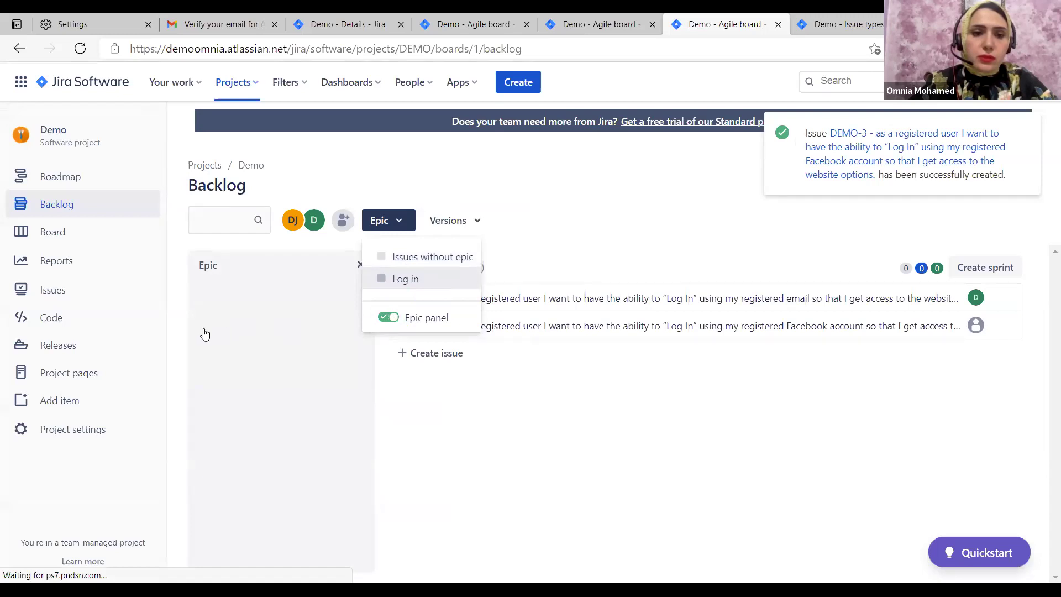
pyautogui.click(240, 306)
pyautogui.click(259, 299)
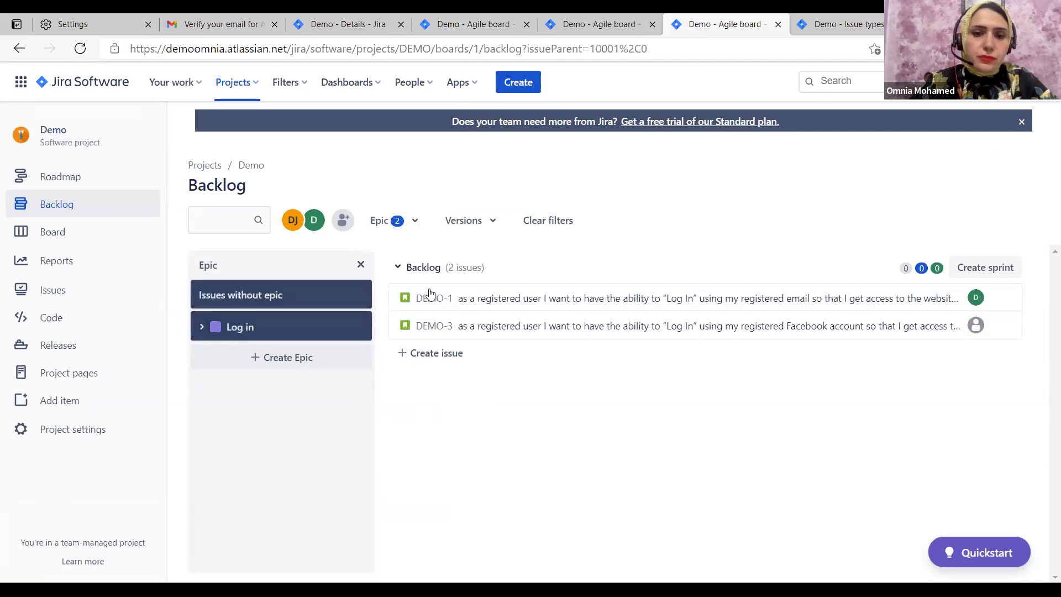
pyautogui.moveTo(293, 330); pyautogui.dragTo(202, 330)
# Add DEMO-3 to the Log in epic and recheck the epic filter results
pyautogui.click(203, 328)
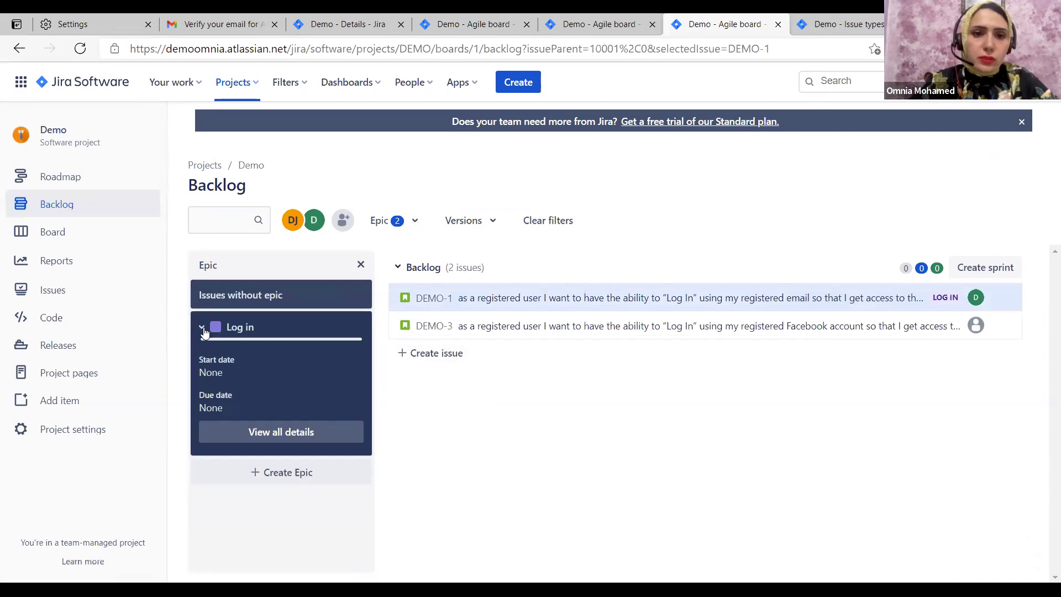
pyautogui.click(243, 326)
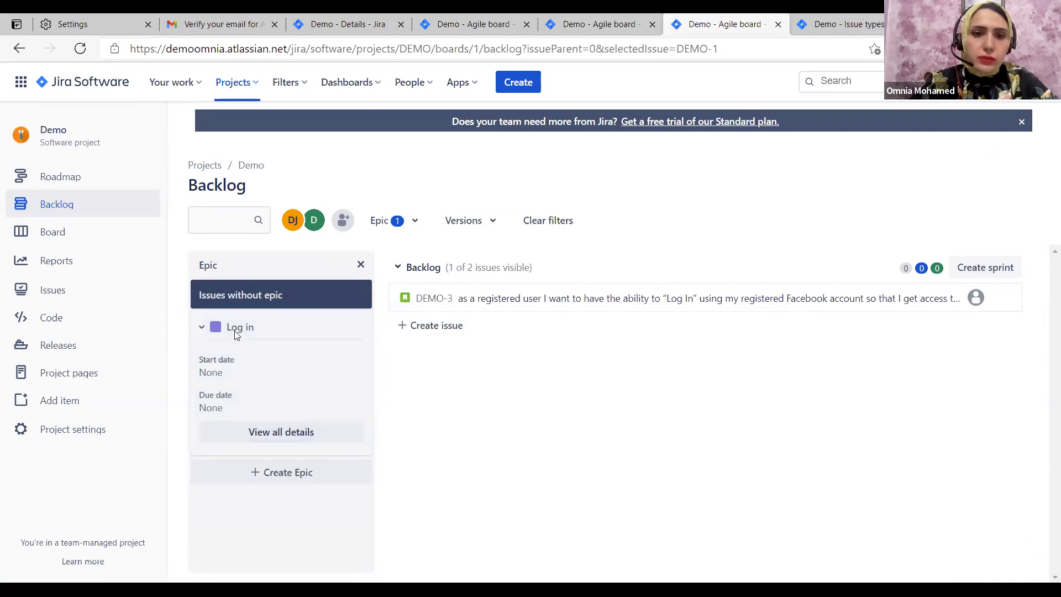
pyautogui.click(242, 331)
pyautogui.click(202, 328)
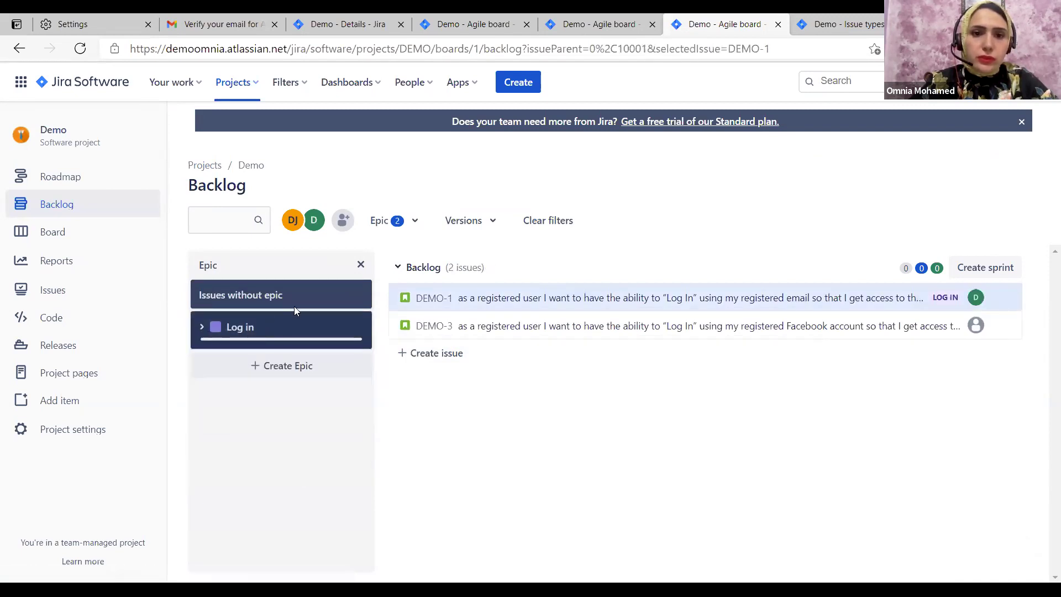
pyautogui.moveTo(435, 328); pyautogui.dragTo(201, 332)
pyautogui.click(201, 328)
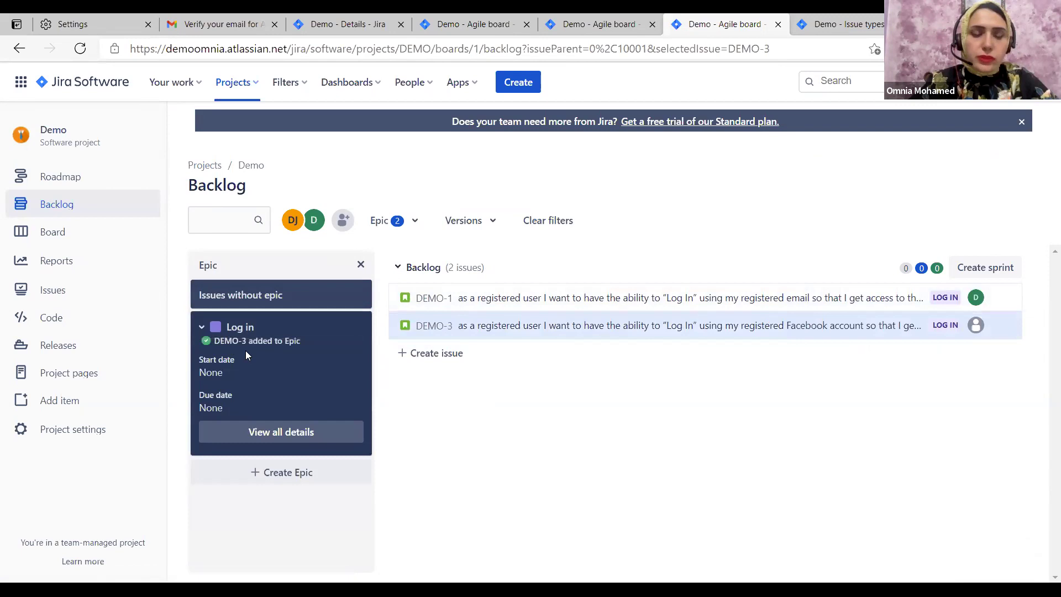
pyautogui.click(293, 289)
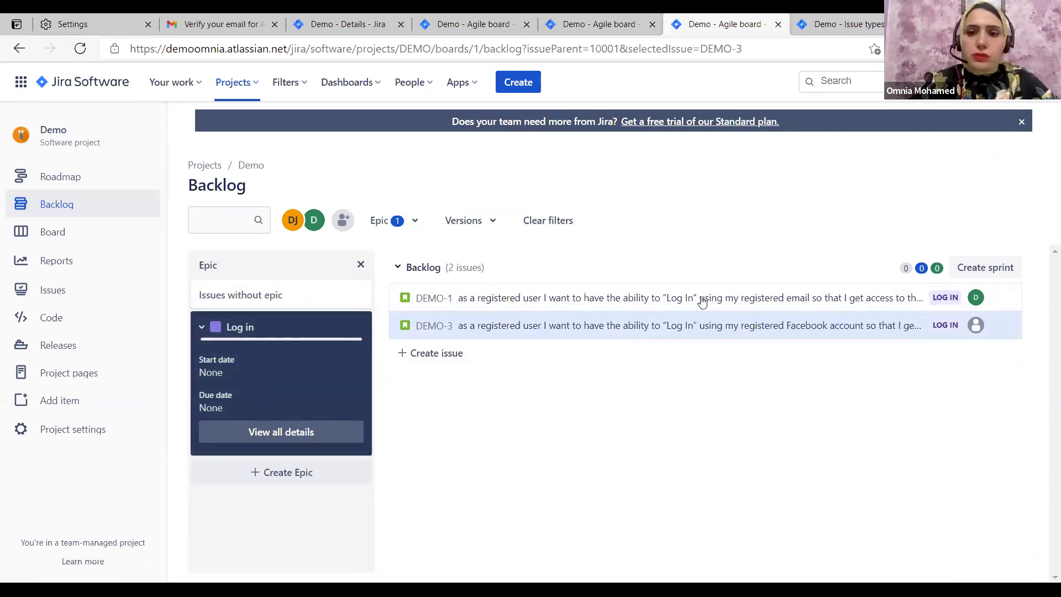
pyautogui.click(296, 297)
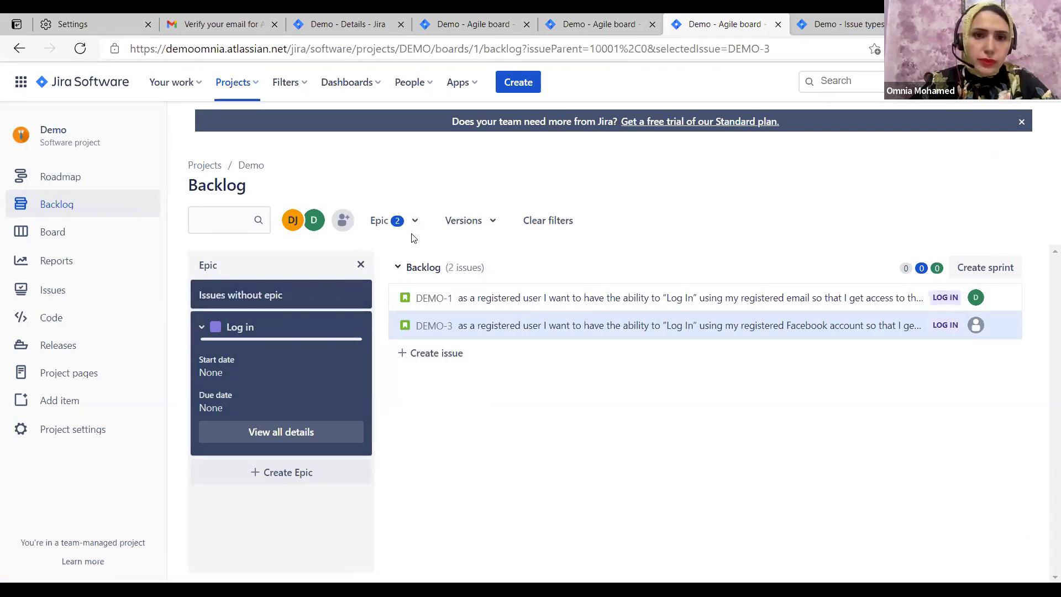
# Filter the backlog to Version 1.0.0 with the version panel shown, comparing against Version 2.0.0
pyautogui.click(496, 221)
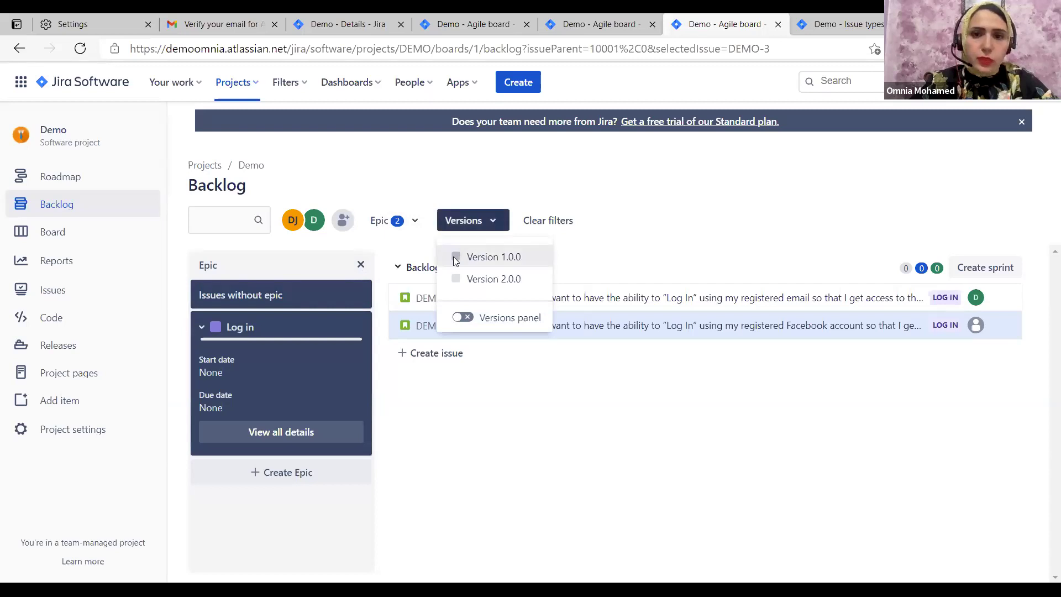
pyautogui.click(456, 258)
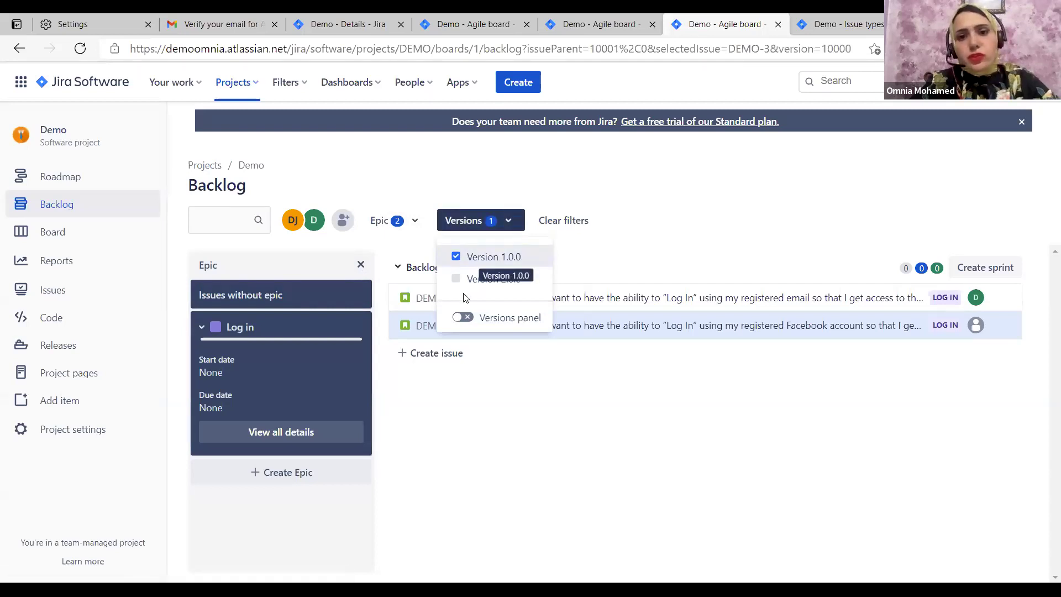
pyautogui.click(463, 317)
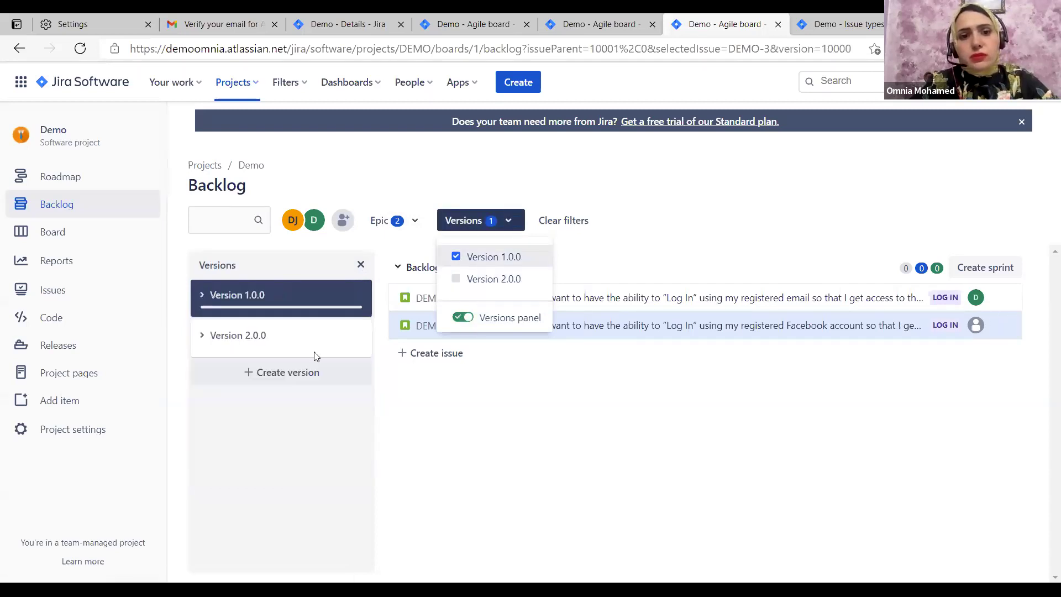
pyautogui.click(452, 281)
pyautogui.click(456, 258)
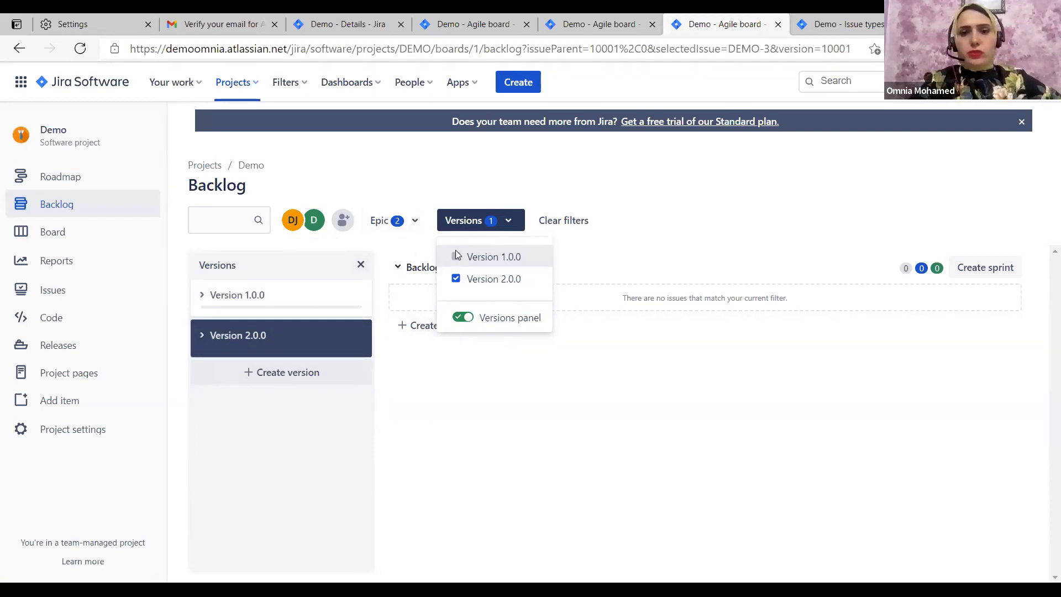
pyautogui.click(456, 256)
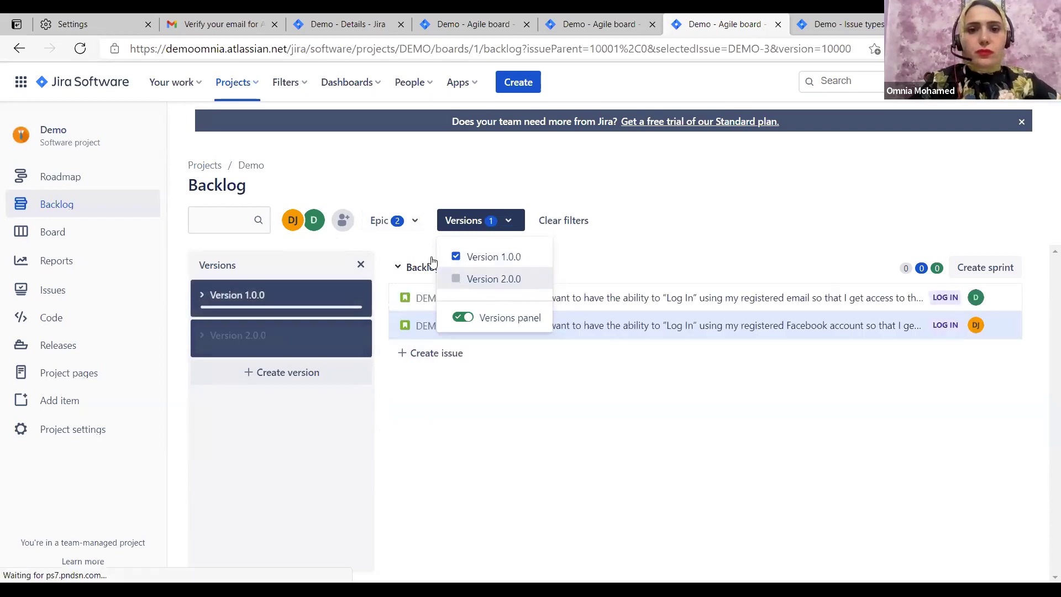
# Toggle the issues-without-epic filter off and on, and switch the side panel back to epics
pyautogui.click(414, 222)
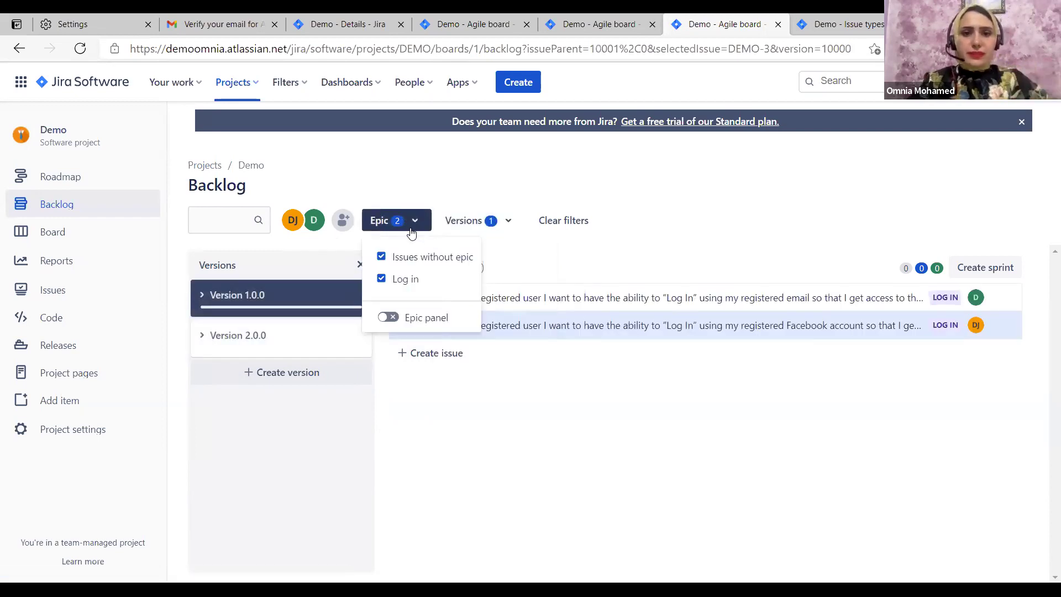
pyautogui.click(381, 257)
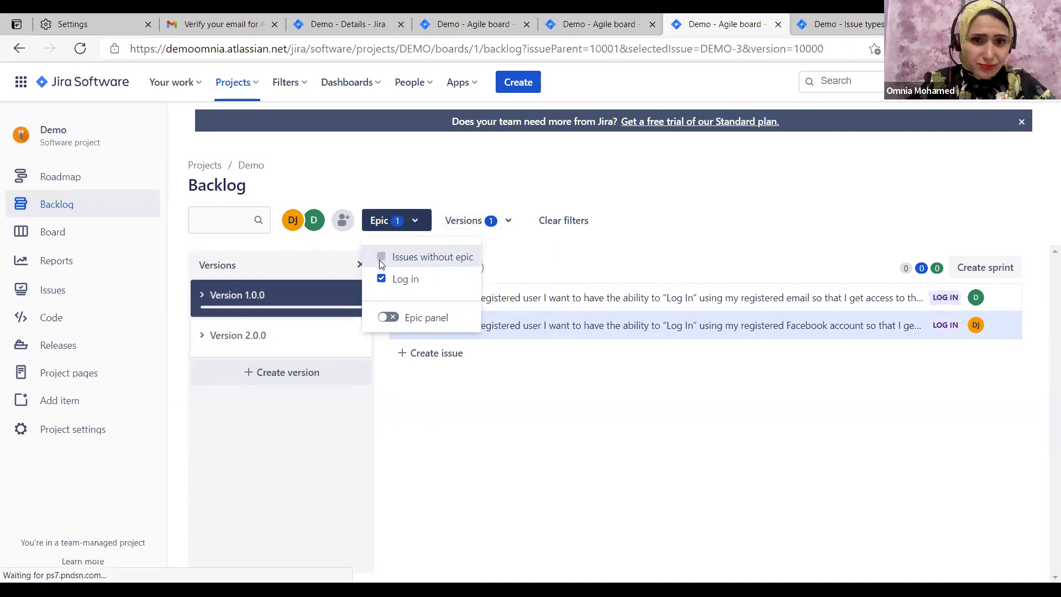
pyautogui.click(381, 257)
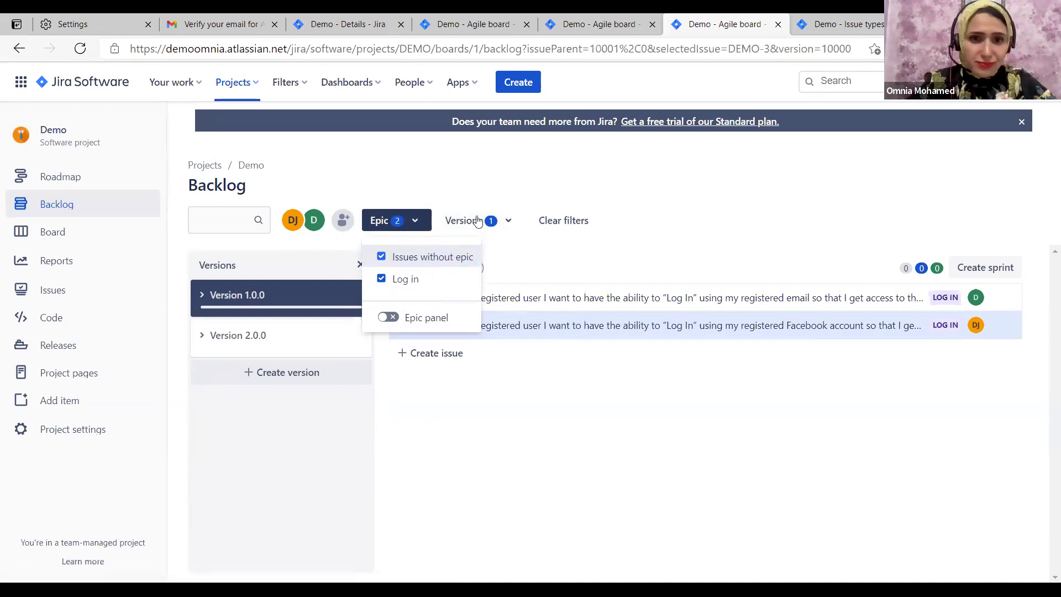
pyautogui.click(384, 319)
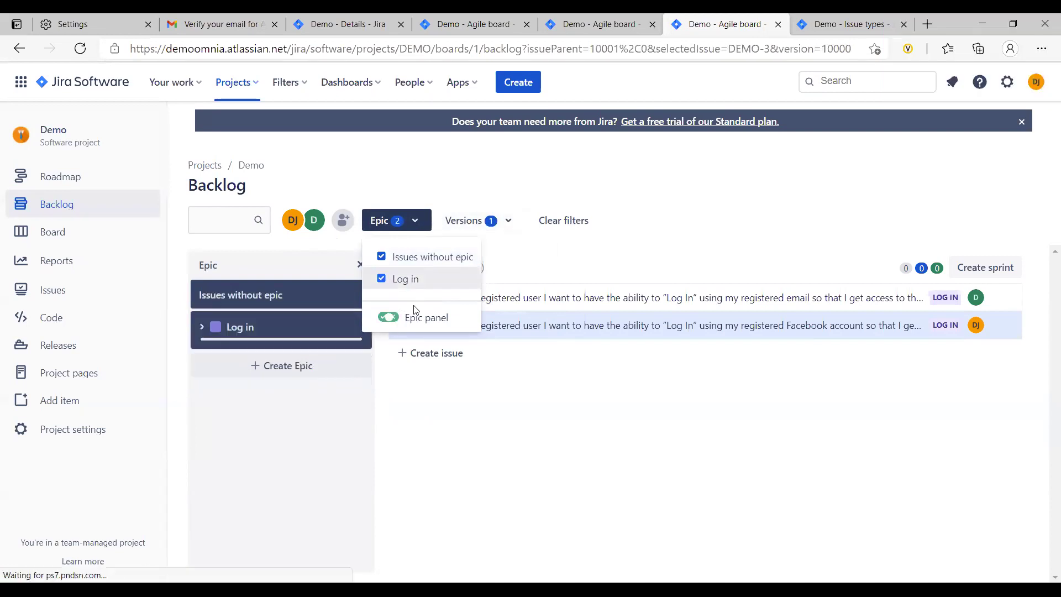
pyautogui.click(506, 222)
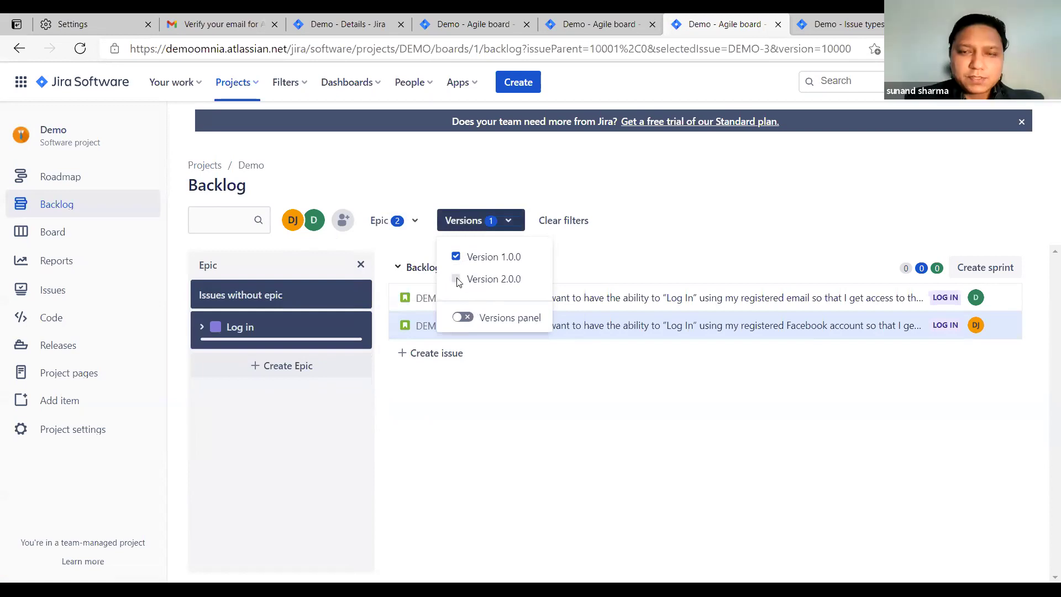
# Add Version 2.0.0 to the filter, show the version panel, then narrow the selection to Version 1.0.0
pyautogui.press('space')
pyautogui.click(463, 316)
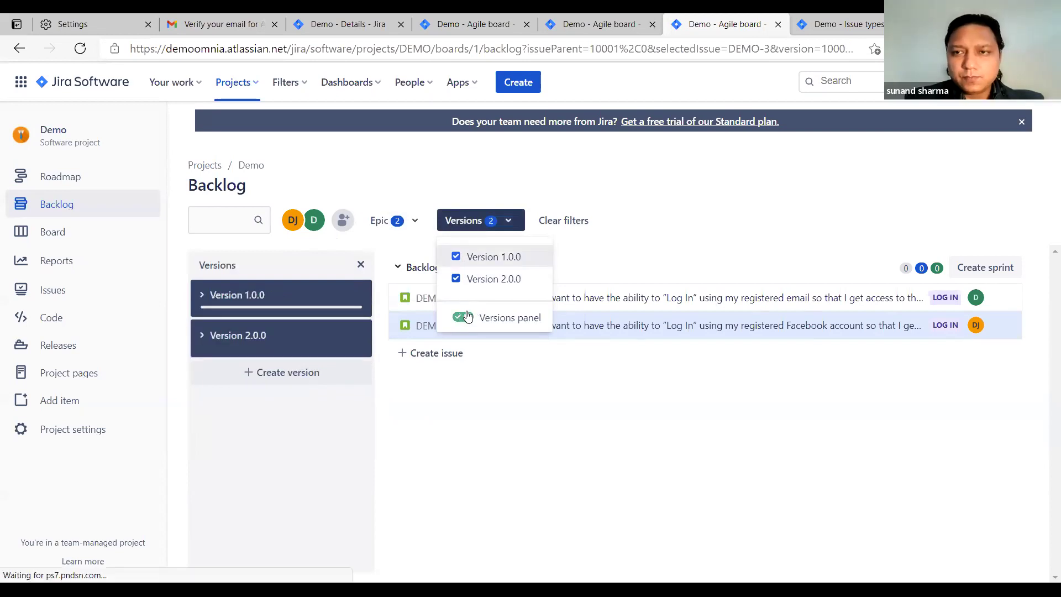
pyautogui.click(641, 212)
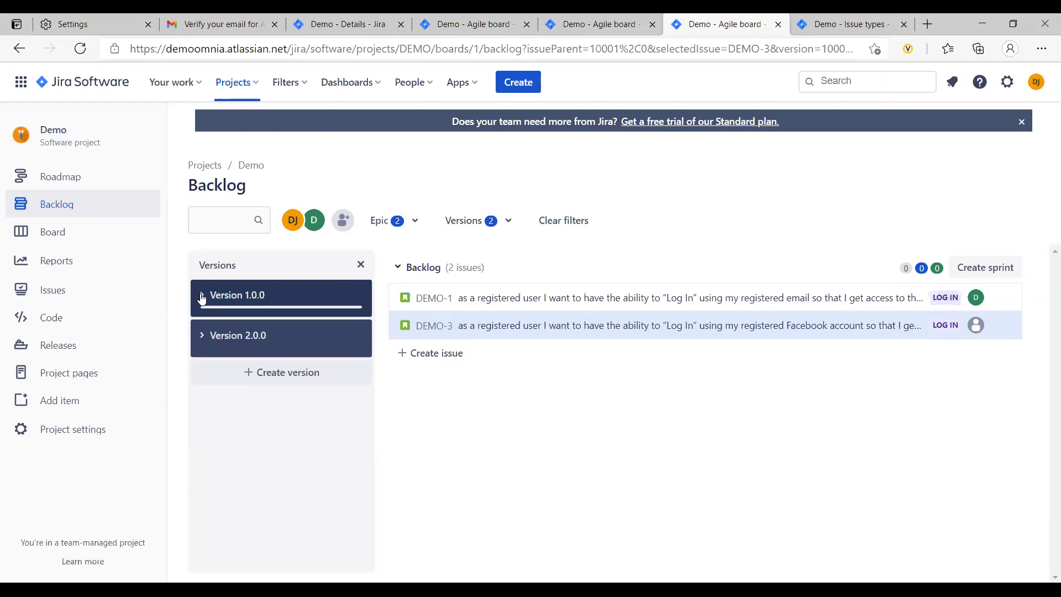
pyautogui.click(263, 292)
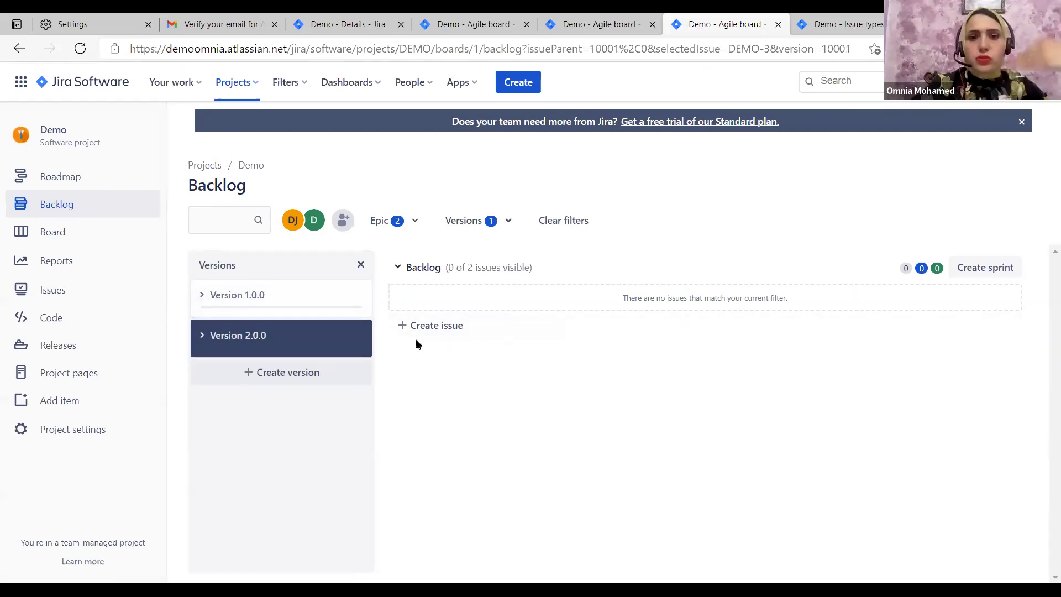
pyautogui.click(317, 313)
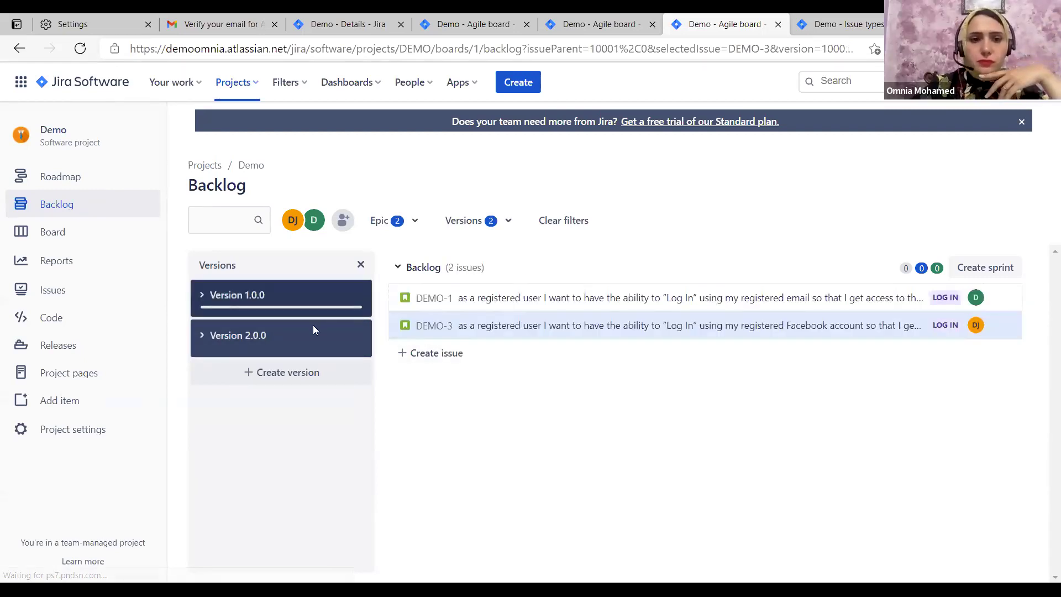
pyautogui.click(313, 326)
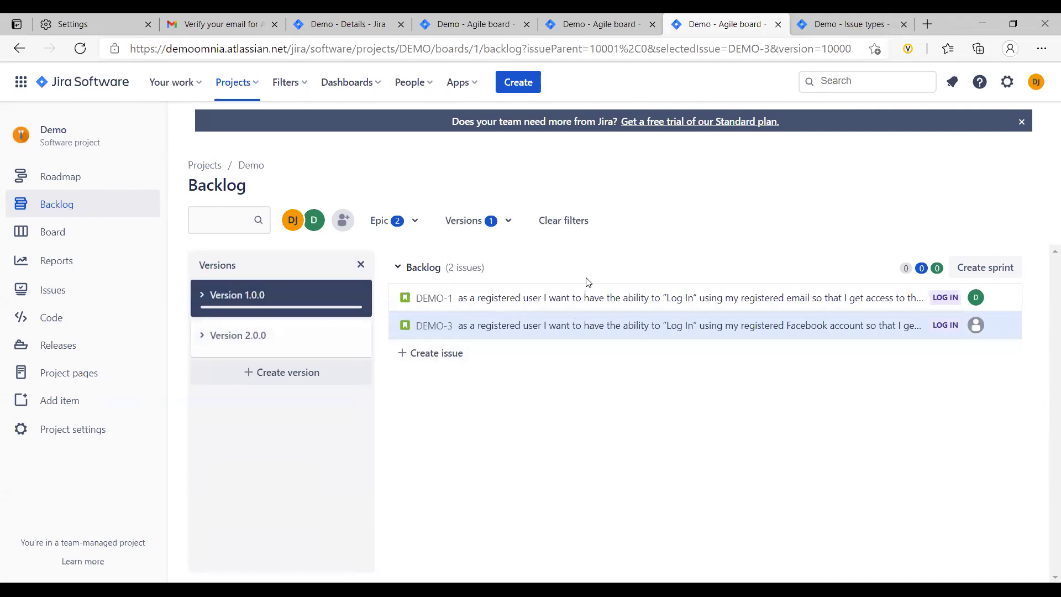
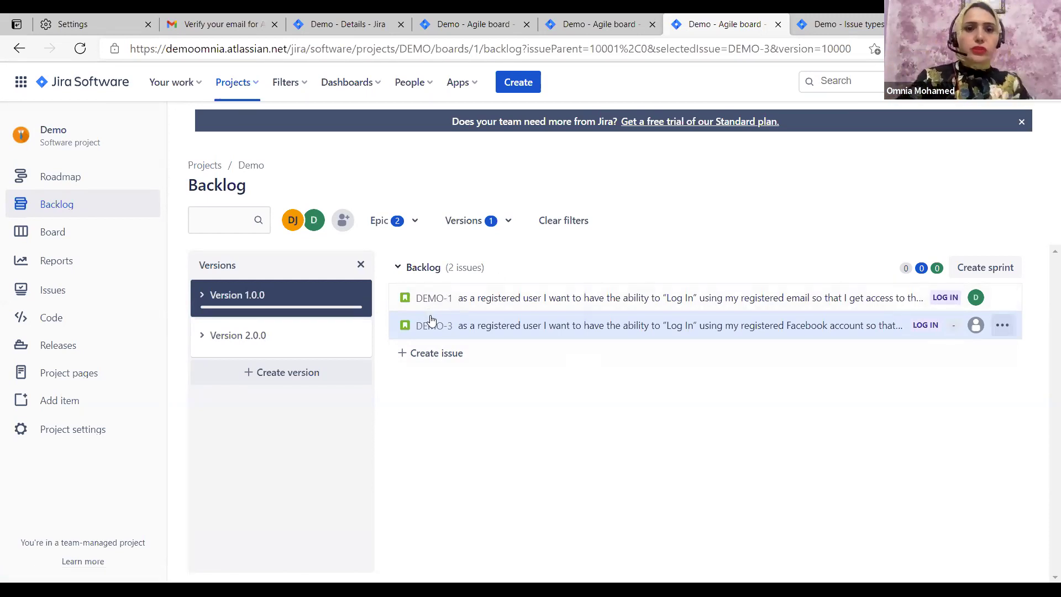
# Change DEMO-3's fix version from Version 1.0.0 to Version 2.0.0
pyautogui.click(432, 322)
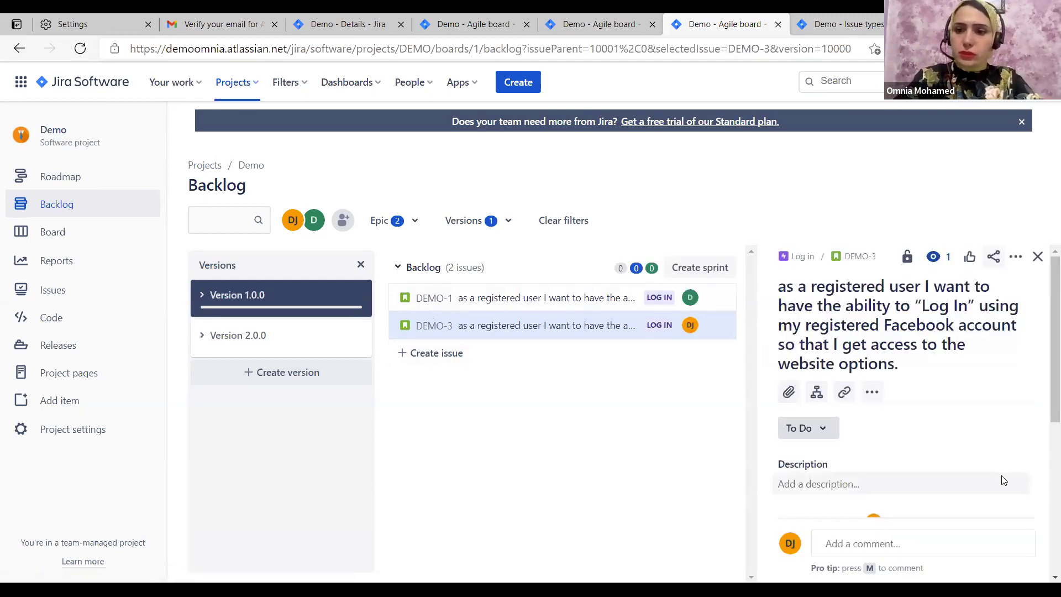
pyautogui.scroll(-5, 949, 389)
pyautogui.click(919, 349)
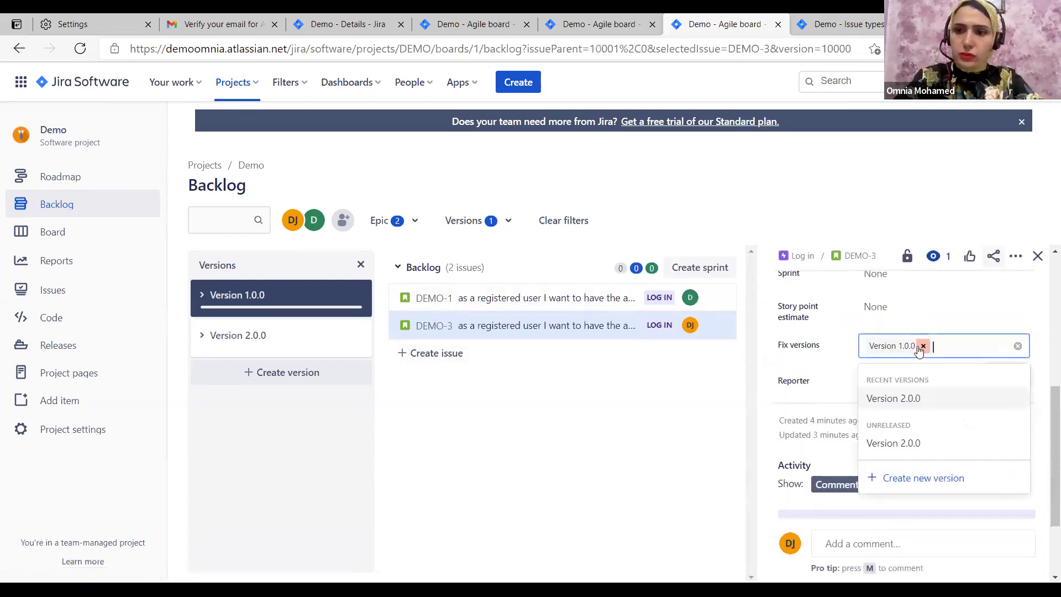
pyautogui.click(922, 347)
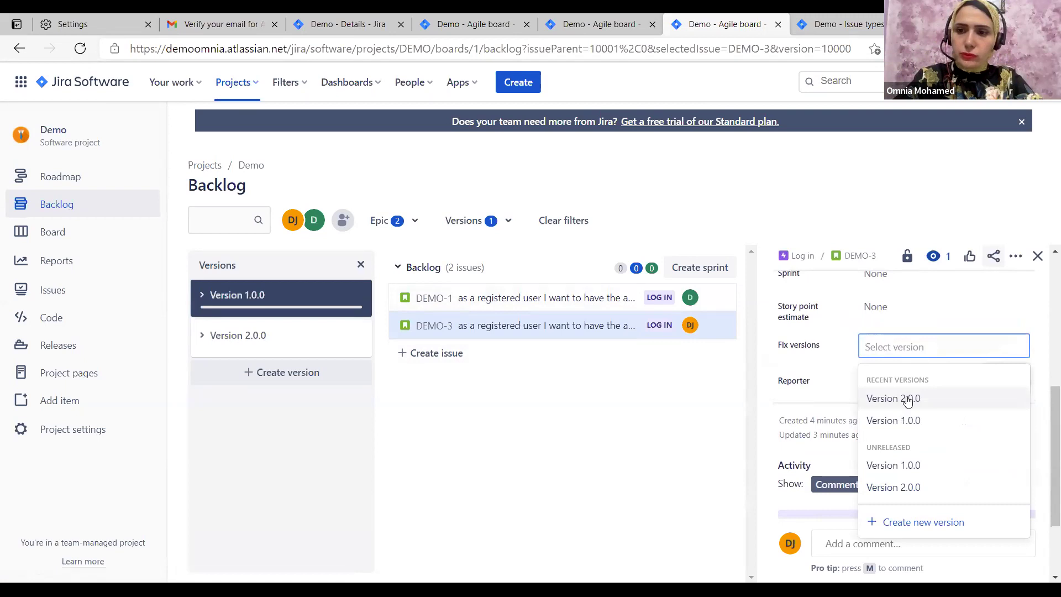
pyautogui.click(911, 398)
pyautogui.click(963, 326)
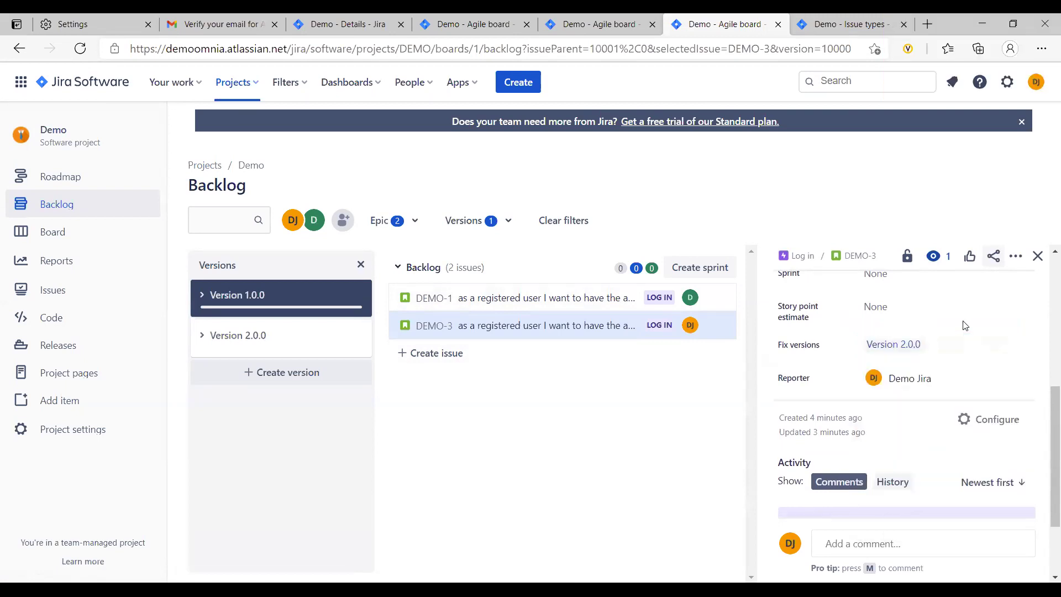
# Toggle the backlog version filters until only Version 1.0.0 issues show, then close DEMO-3
pyautogui.click(295, 328)
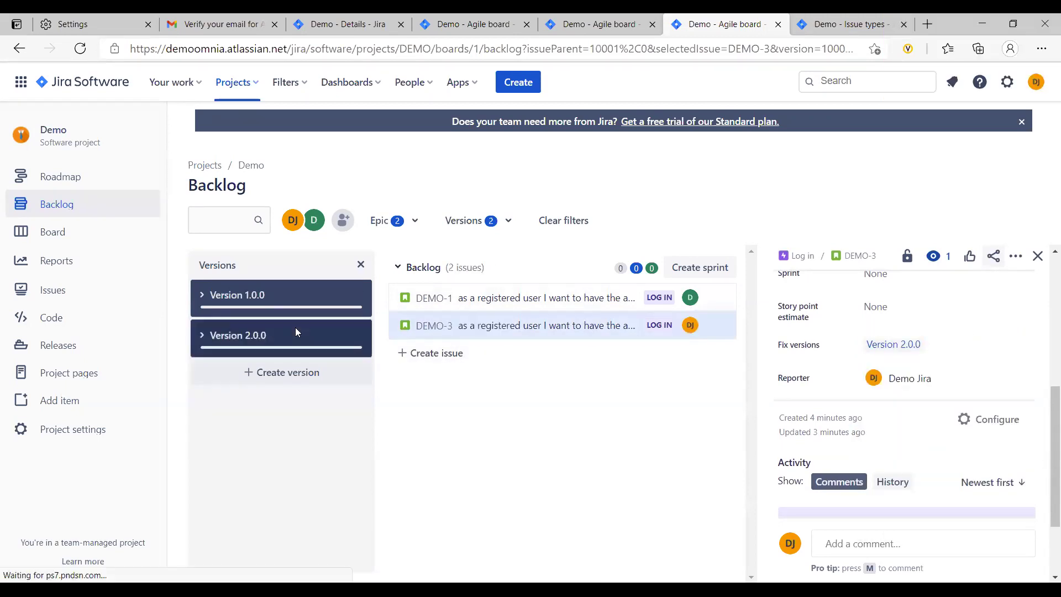
pyautogui.click(308, 295)
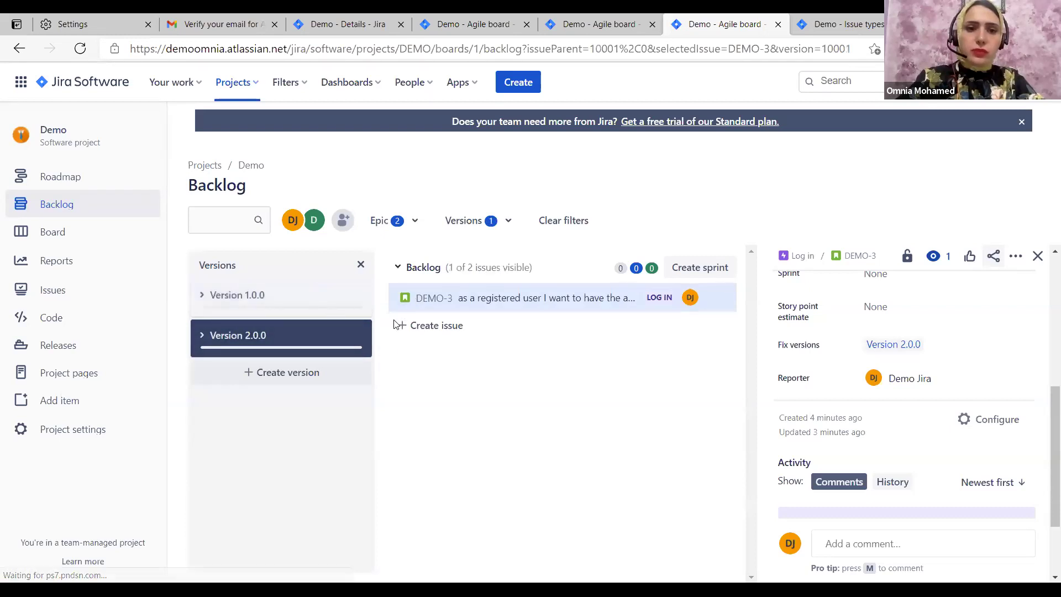
pyautogui.click(362, 295)
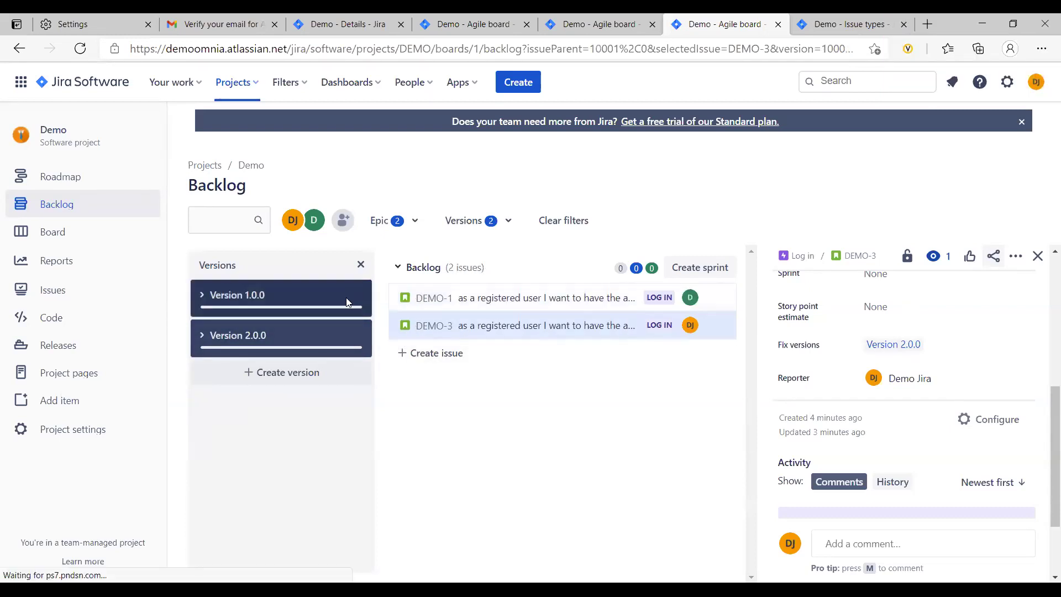
pyautogui.click(331, 328)
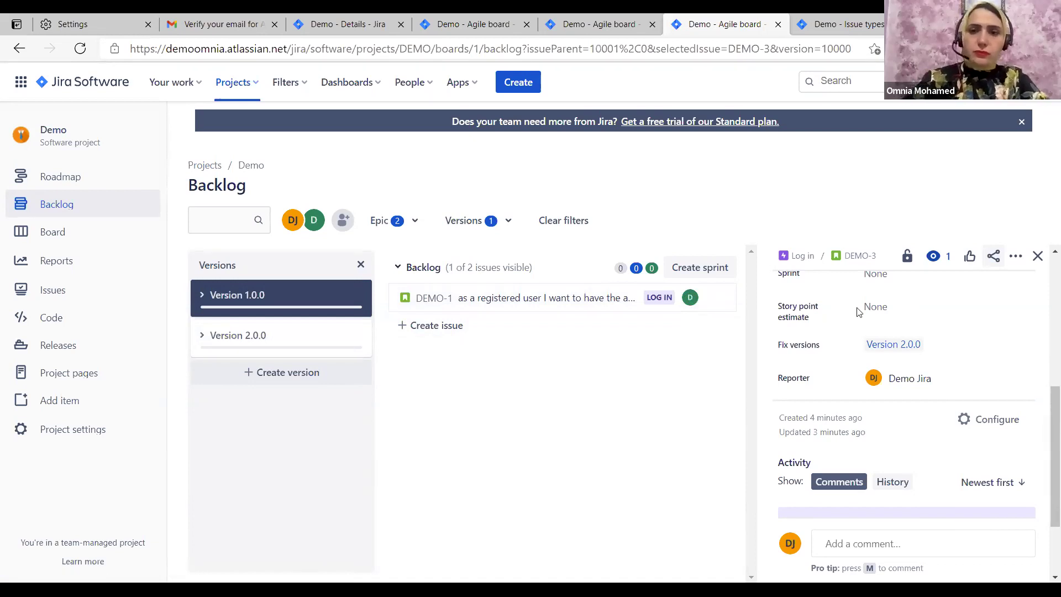
pyautogui.click(1039, 257)
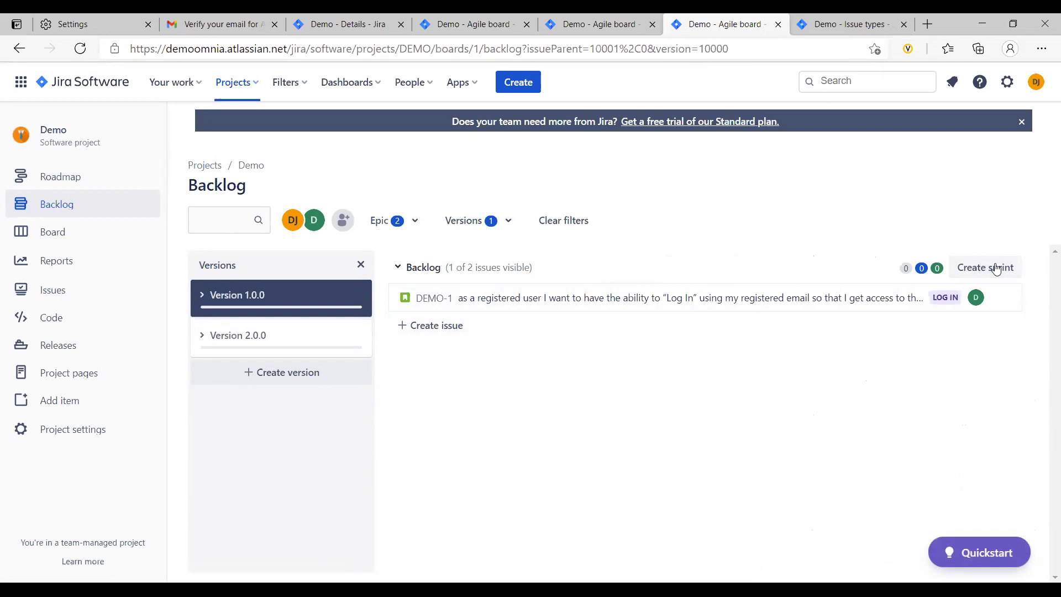
# Create DEMO Sprint 1 and move DEMO-1 and DEMO-3 into it
pyautogui.click(986, 269)
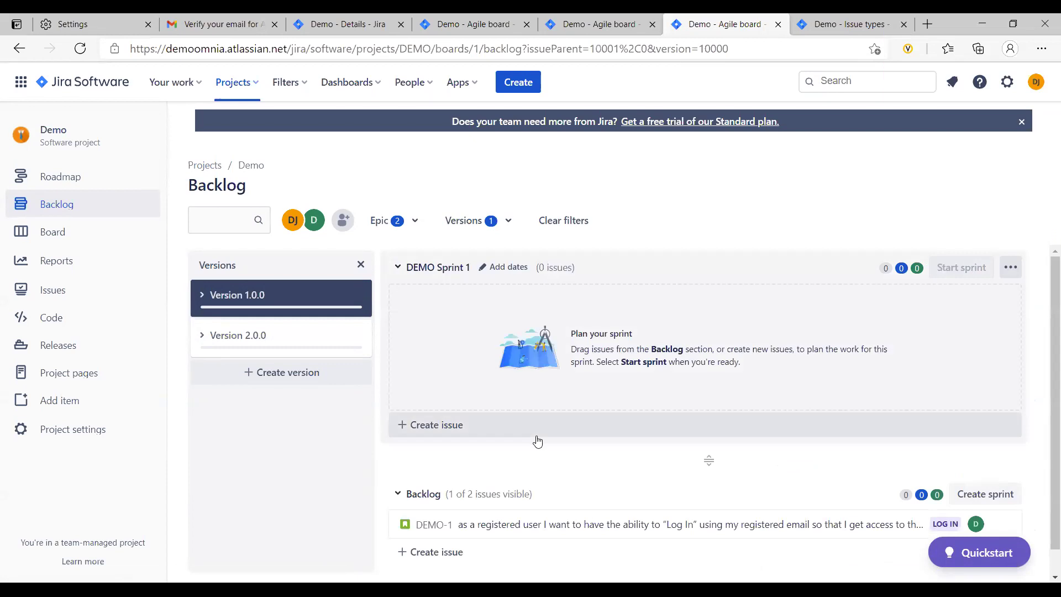
pyautogui.scroll(-1, 538, 441)
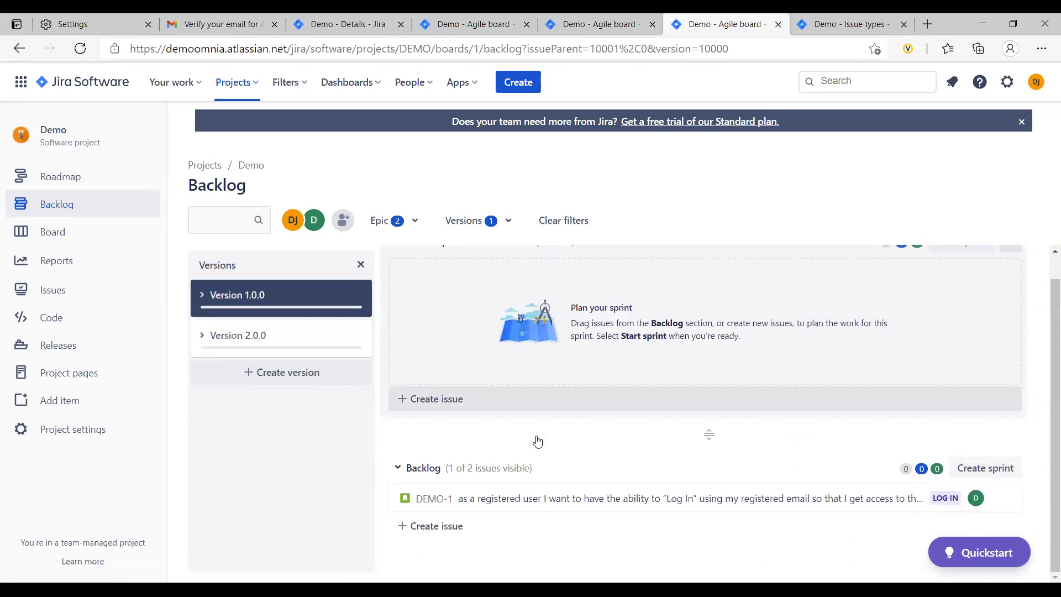
pyautogui.click(332, 348)
pyautogui.moveTo(510, 501); pyautogui.dragTo(506, 309)
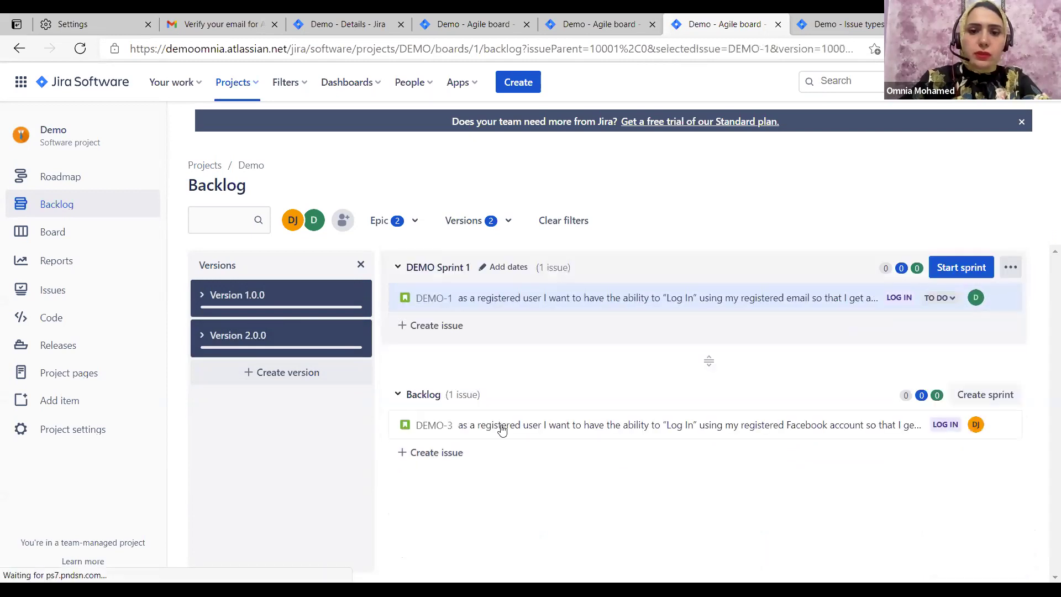
pyautogui.moveTo(502, 411); pyautogui.dragTo(430, 321)
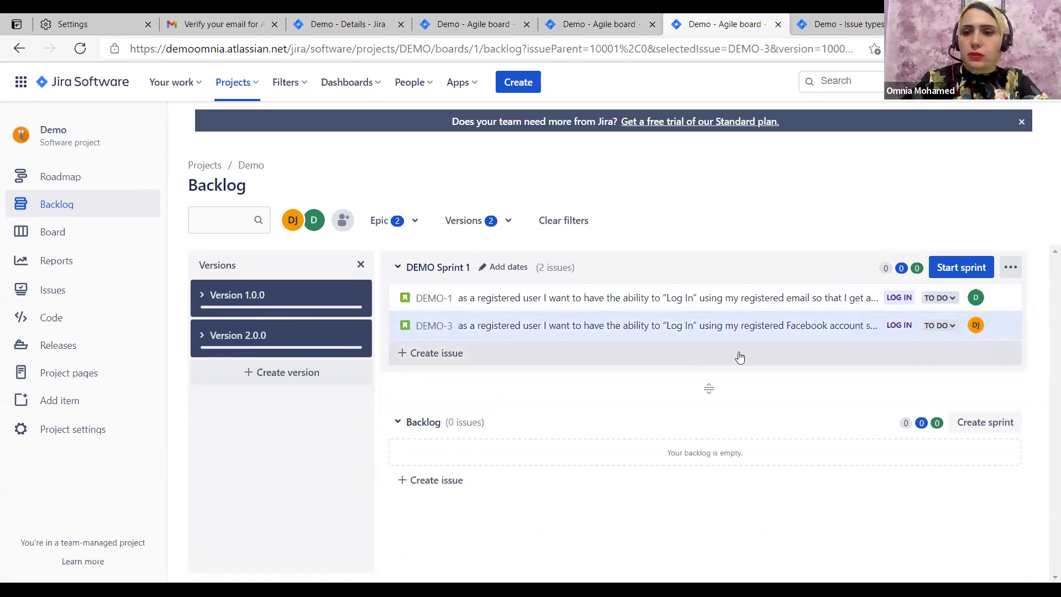
# Review DEMO-1's details, then close the issue panel
pyautogui.click(816, 295)
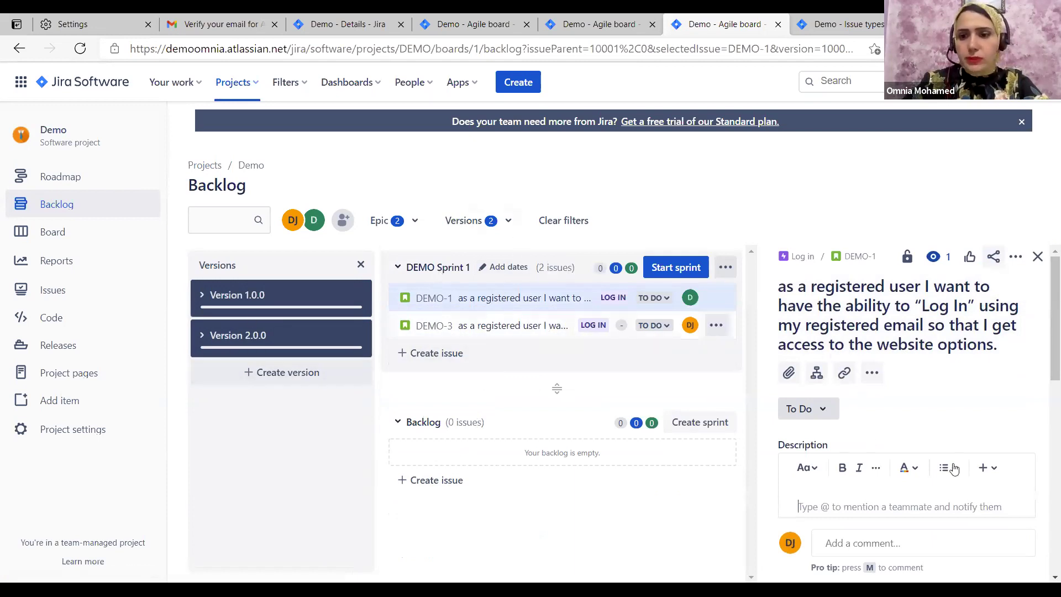
pyautogui.scroll(-5, 898, 388)
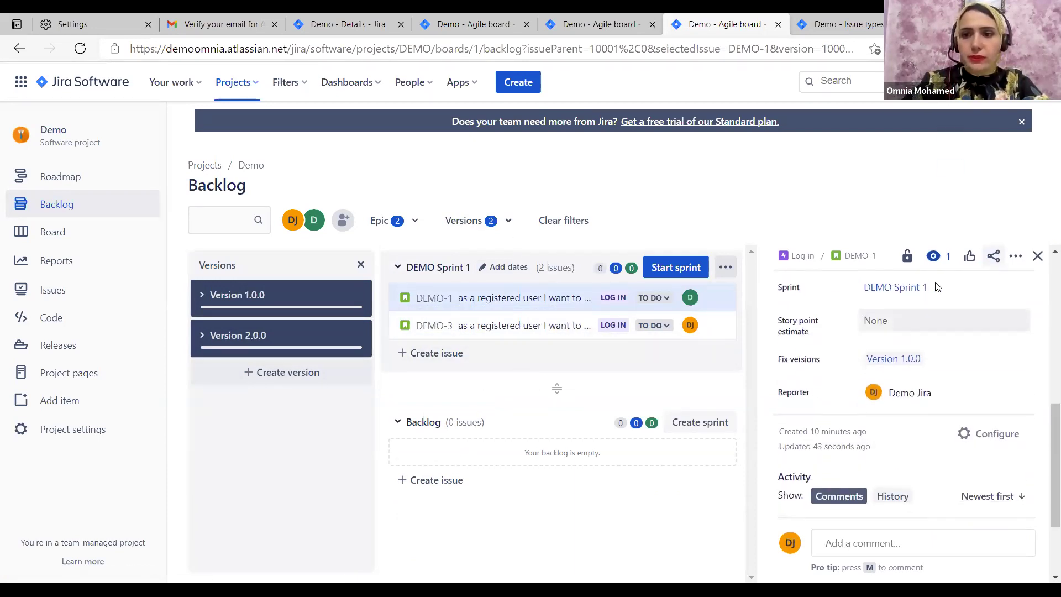
pyautogui.scroll(1, 824, 345)
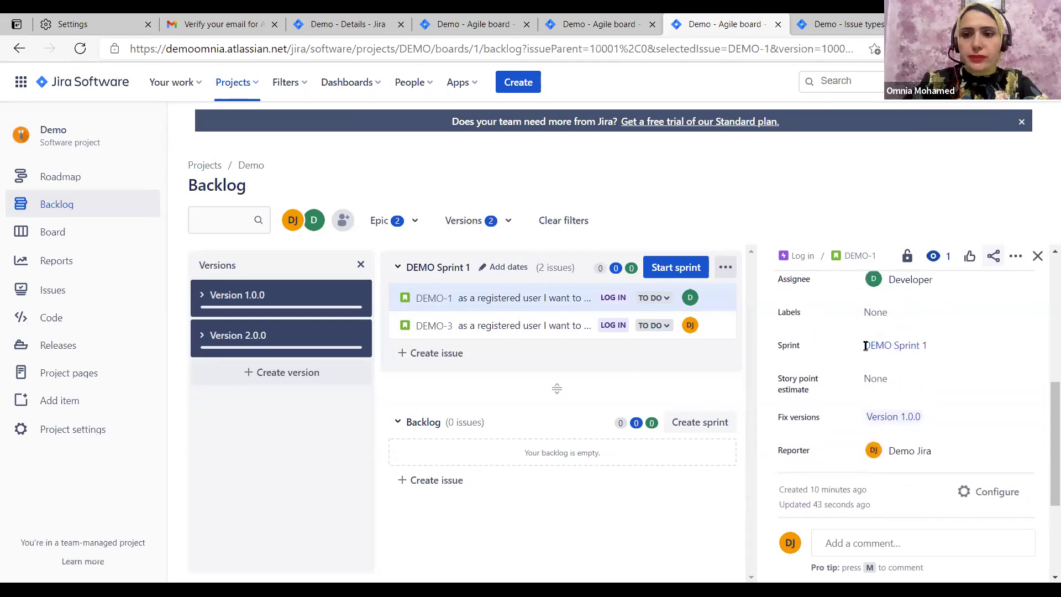
pyautogui.scroll(2, 865, 346)
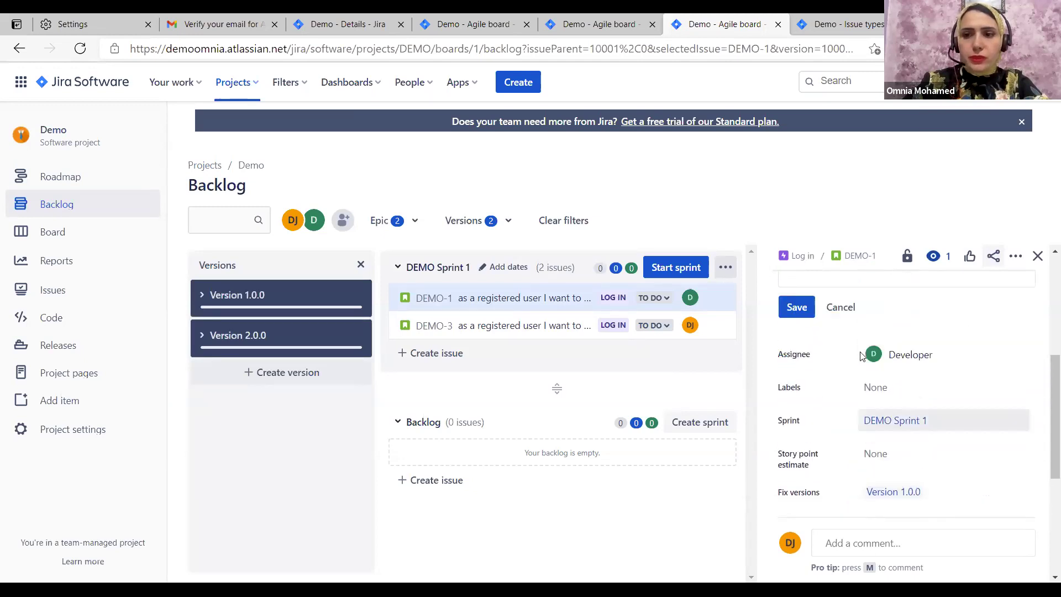
pyautogui.click(1039, 258)
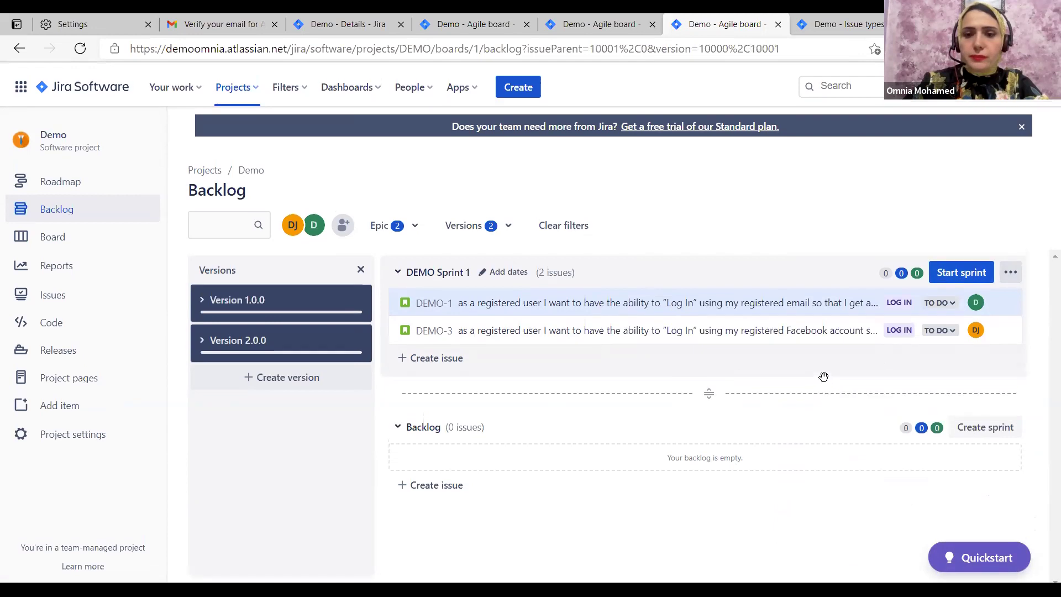
# Add an empty DEMO Sprint 2 below DEMO Sprint 1, briefly checking the Issue types tab
pyautogui.click(981, 421)
pyautogui.scroll(-2, 822, 499)
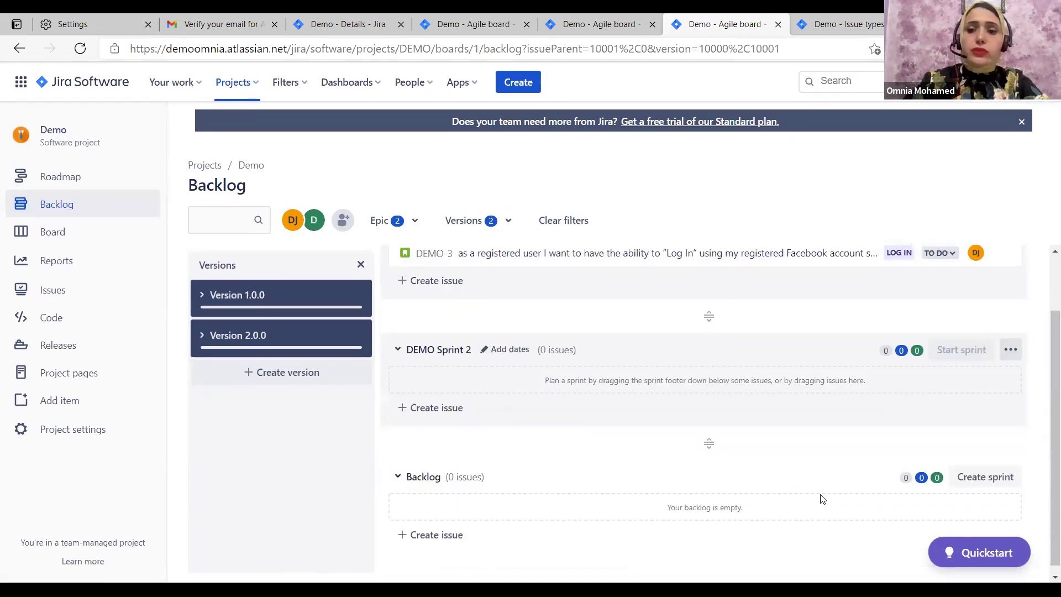
pyautogui.scroll(2, 617, 430)
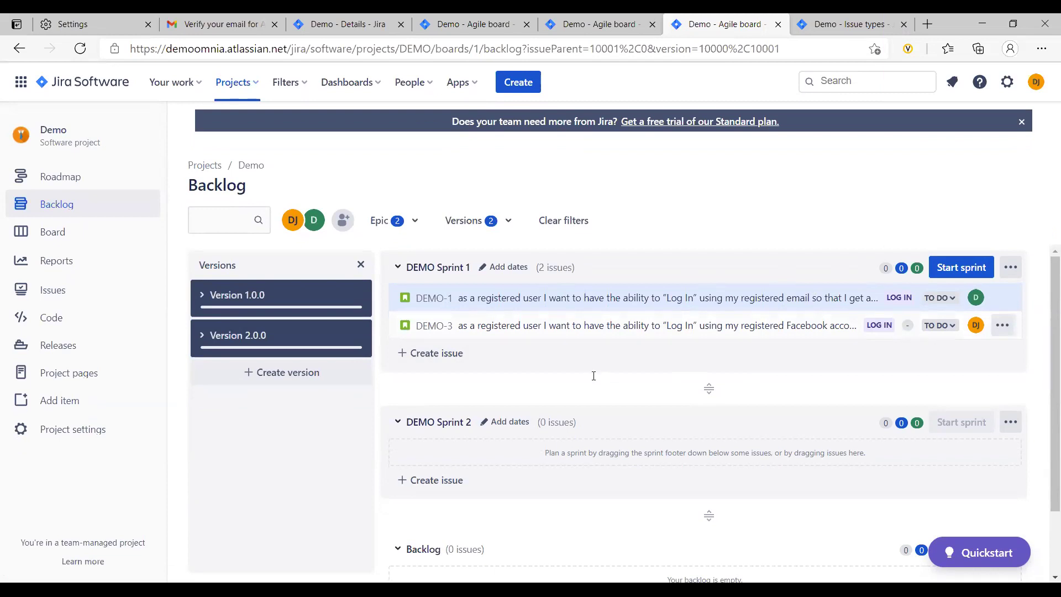
pyautogui.hotkey('ctrl', 'Tab')
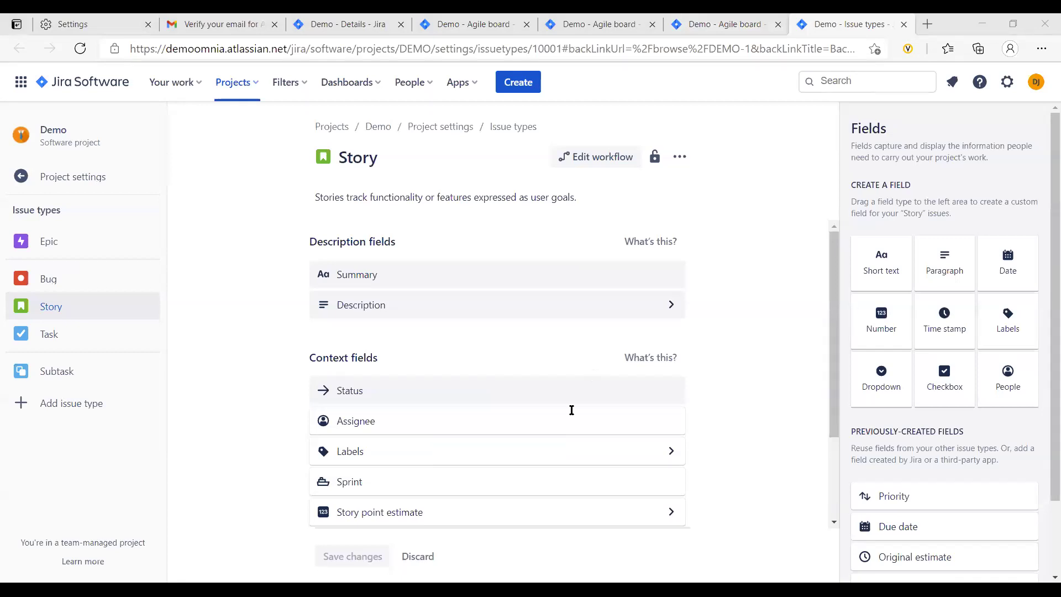
pyautogui.hotkey('ctrl', 'shift', 'Tab')
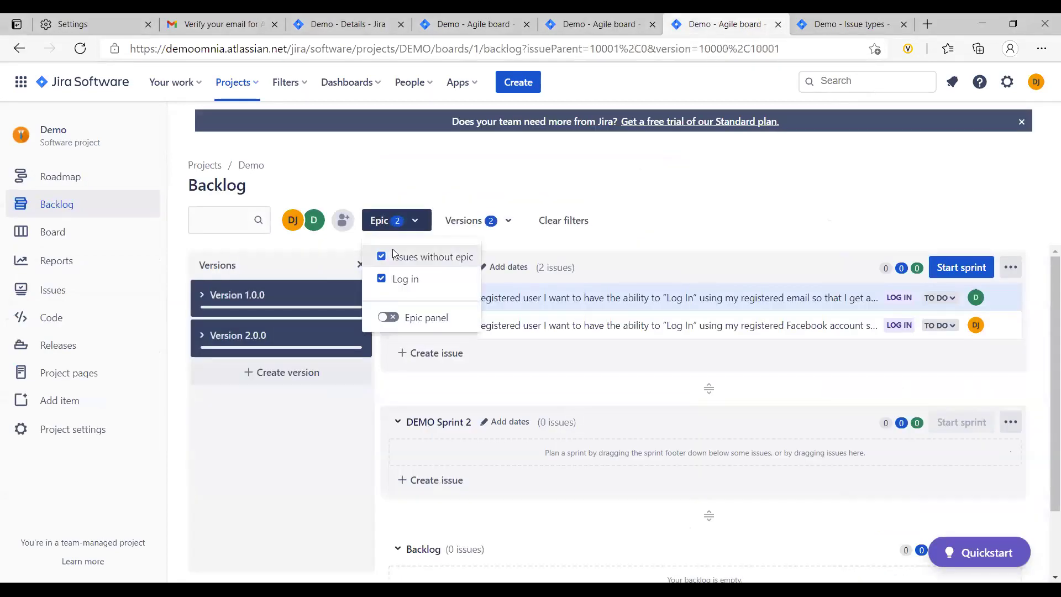
# Filter the backlog to Version 2.0.0 and try the Log in epic filter and epic panel
pyautogui.click(371, 148)
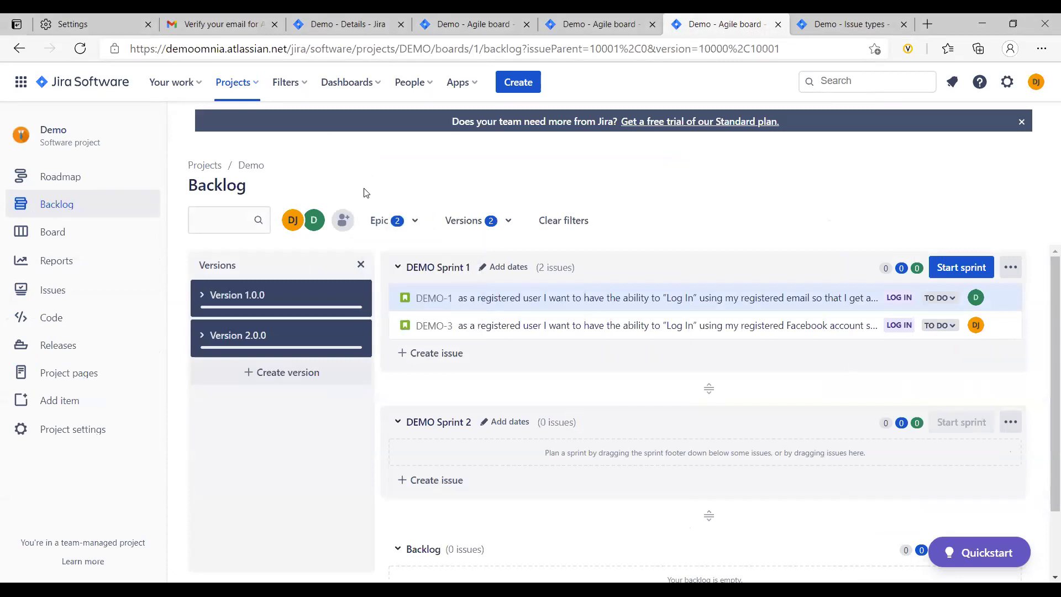
pyautogui.click(344, 289)
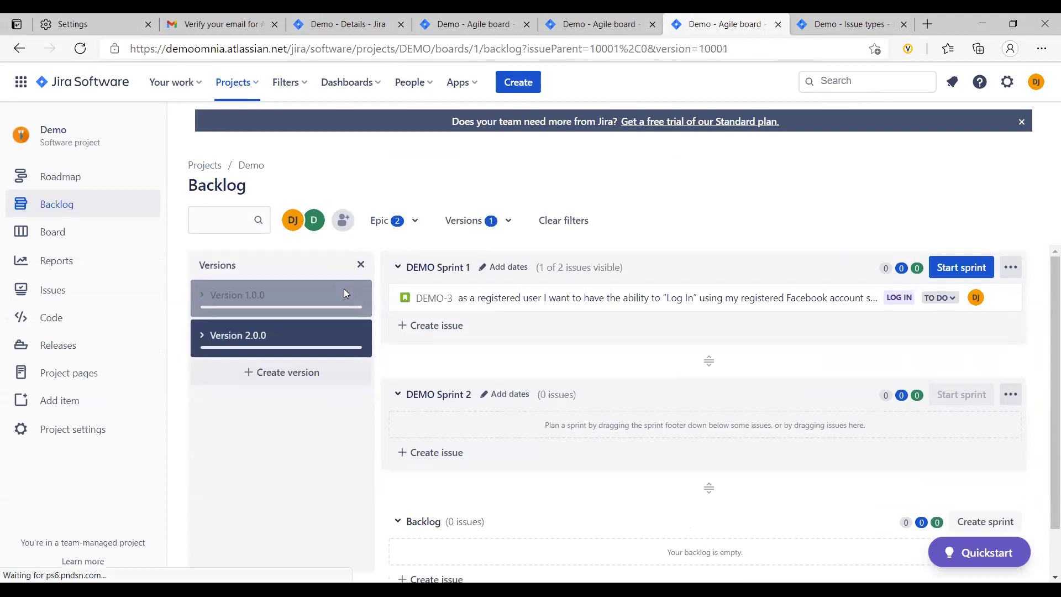
pyautogui.click(416, 232)
pyautogui.click(379, 279)
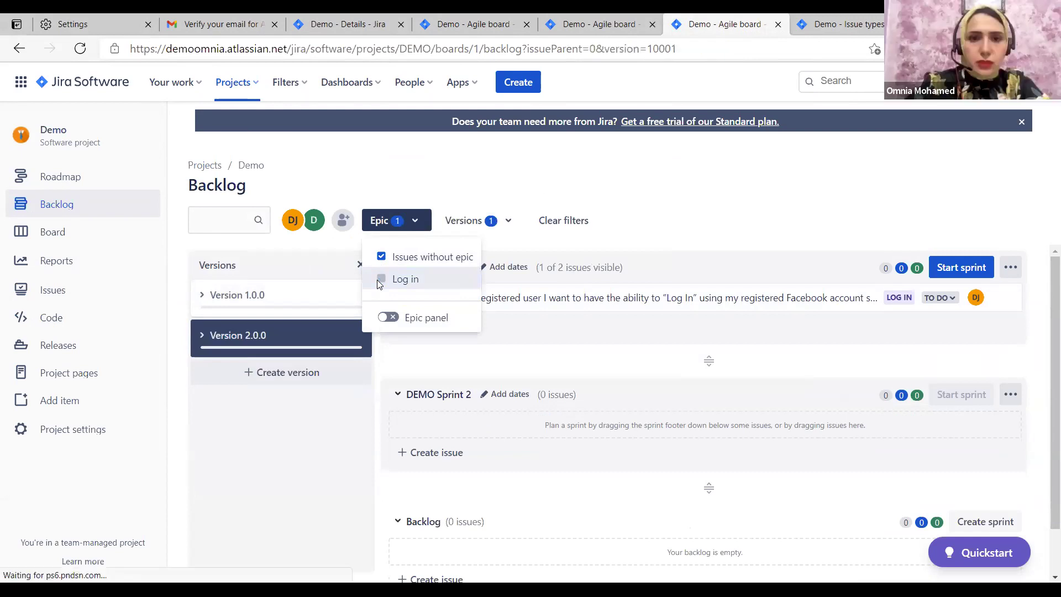
pyautogui.click(383, 278)
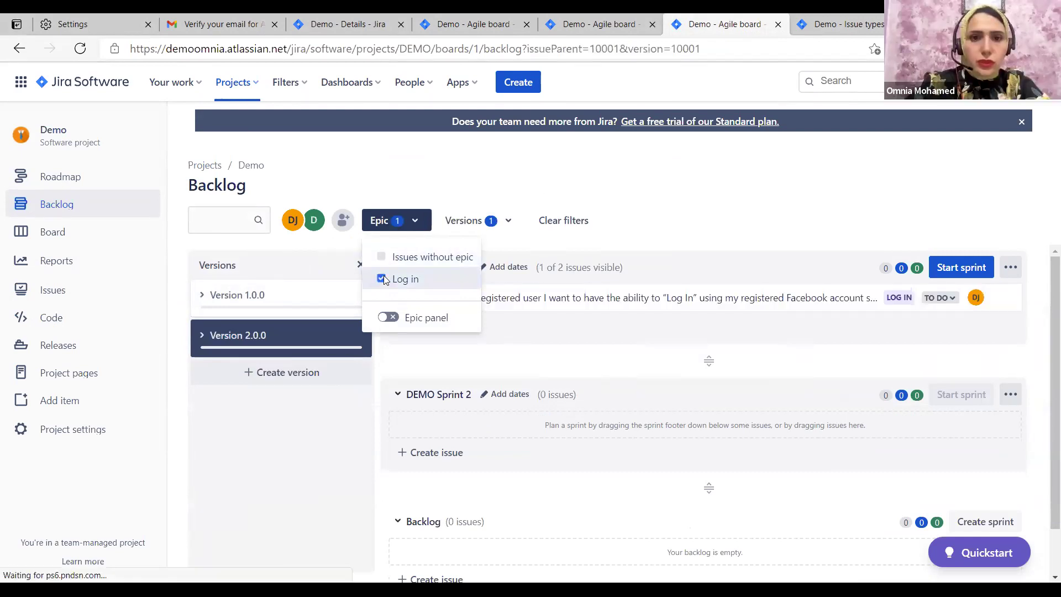
pyautogui.click(384, 325)
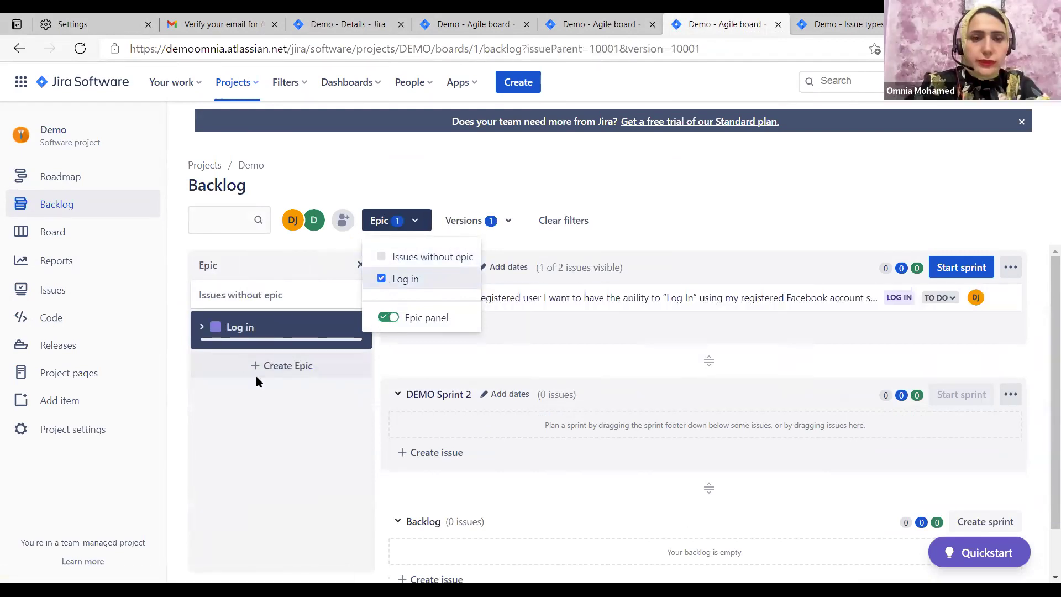
pyautogui.click(329, 172)
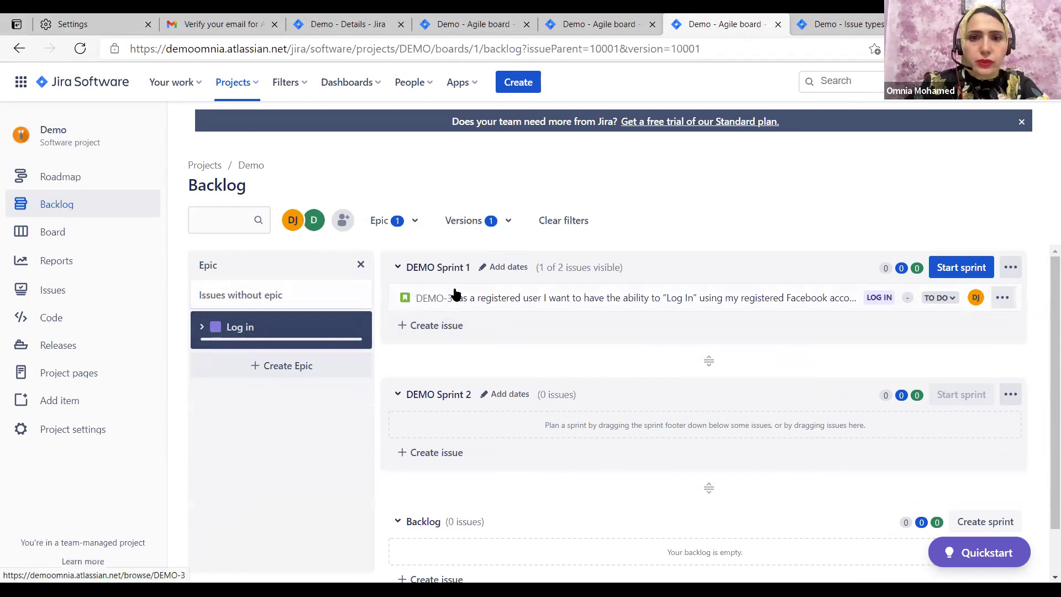
# Add Version 1.0.0 to the backlog's version filter alongside Version 2.0.0
pyautogui.click(511, 221)
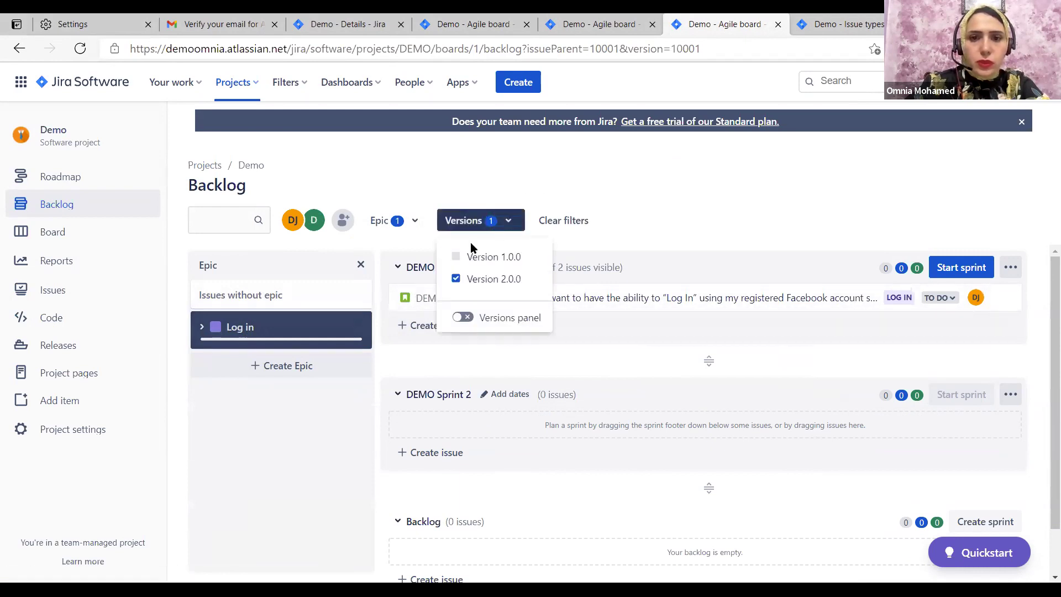
pyautogui.click(456, 257)
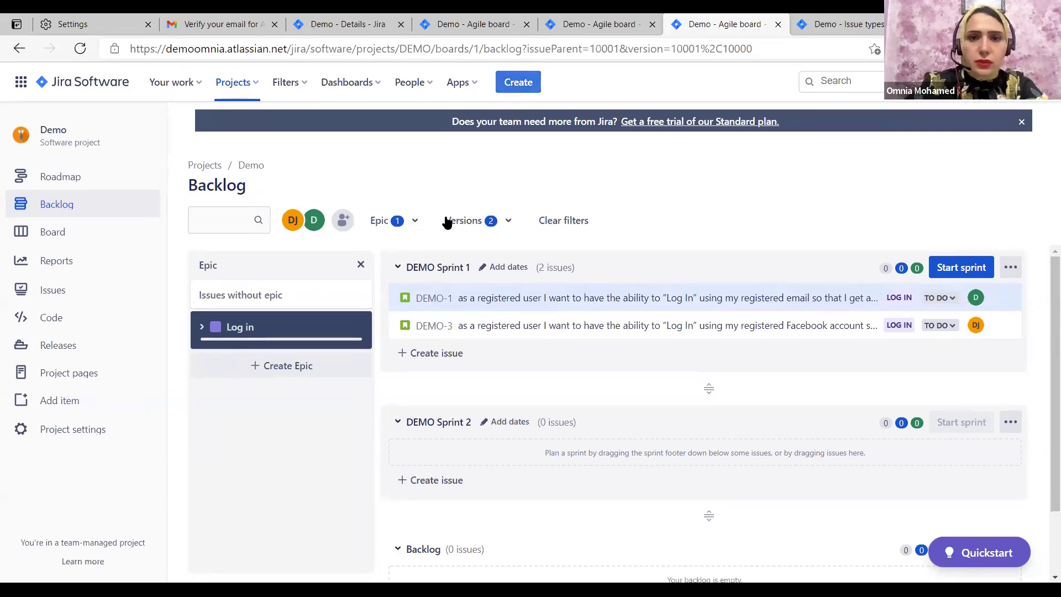
pyautogui.press('c')
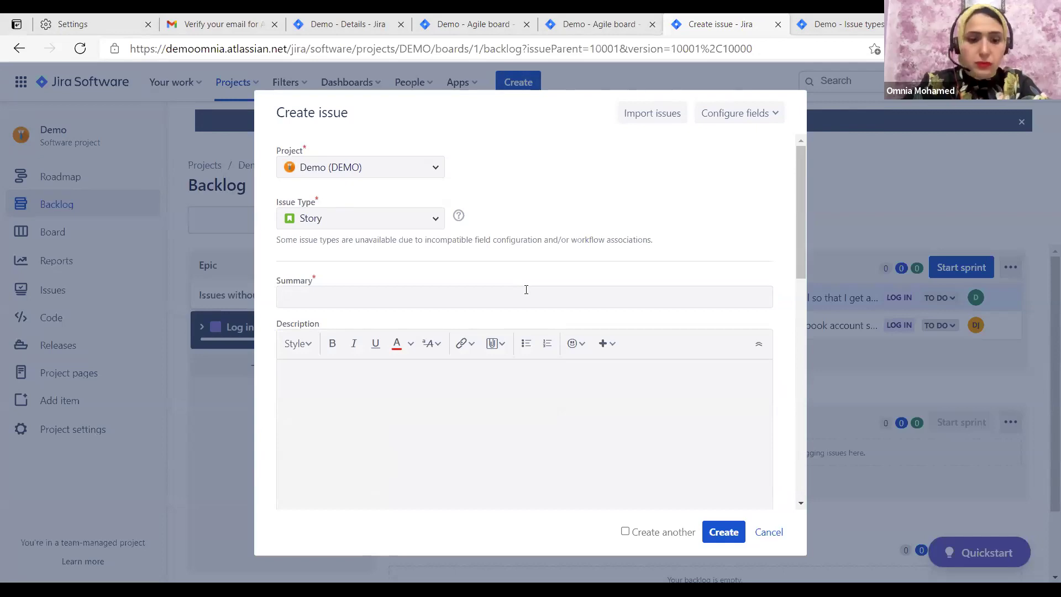
# Create a Story DEMO-4 titled 'Sign up' in the Demo project
pyautogui.click(360, 297)
pyautogui.write('Sign up')
pyautogui.click(723, 532)
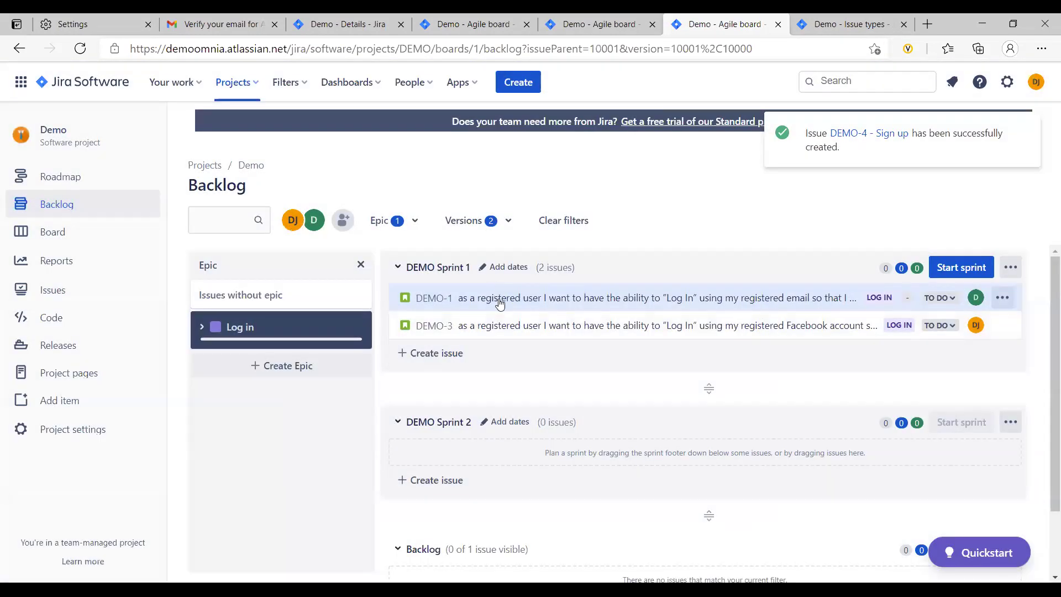
# Open DEMO-1 in its own browser tab and set its story point estimate to 5
pyautogui.click(409, 222)
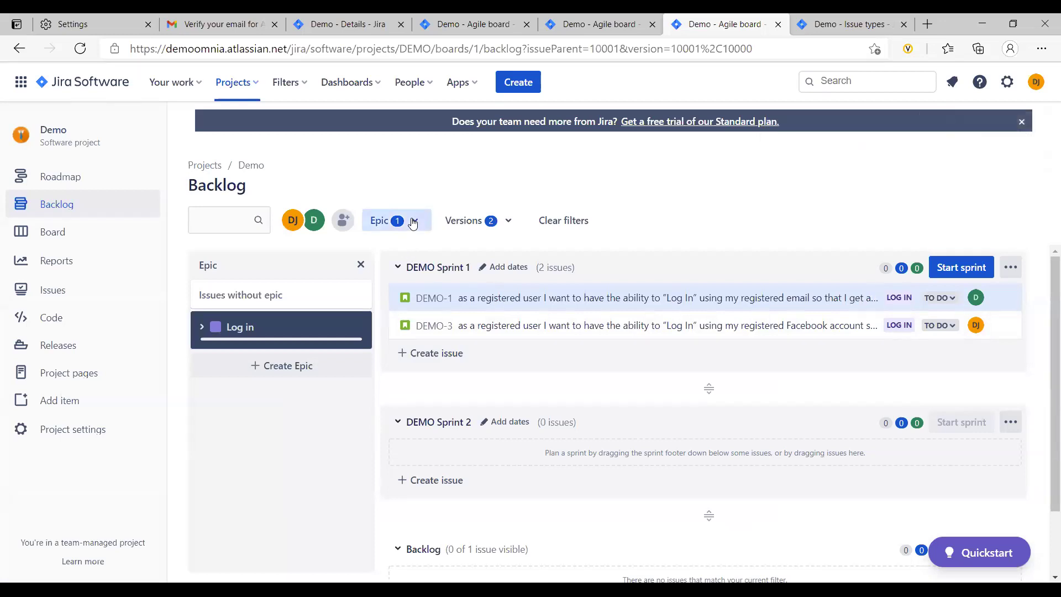
pyautogui.click(442, 194)
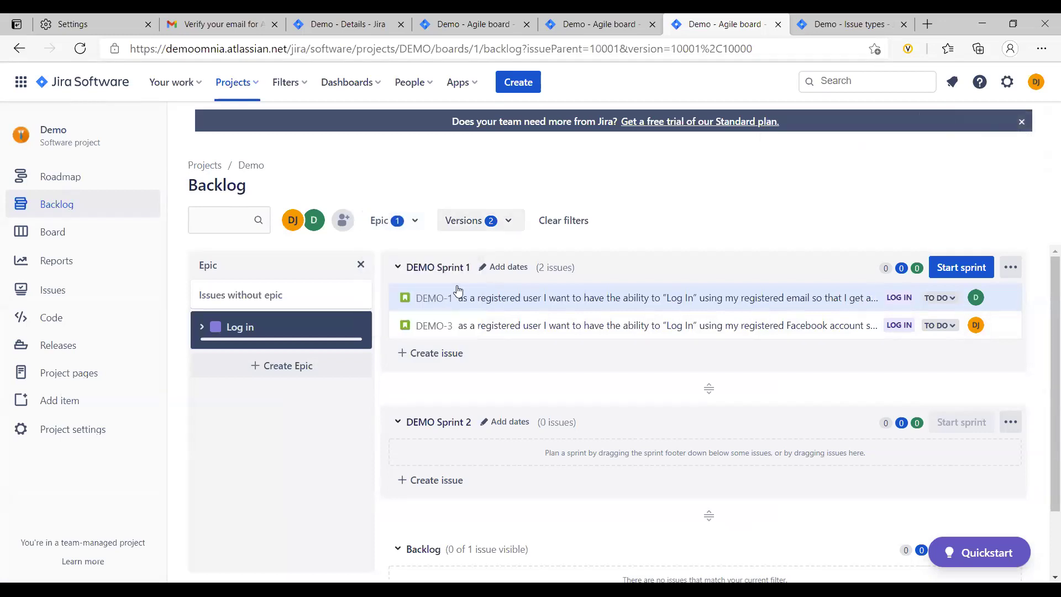
pyautogui.click(897, 291)
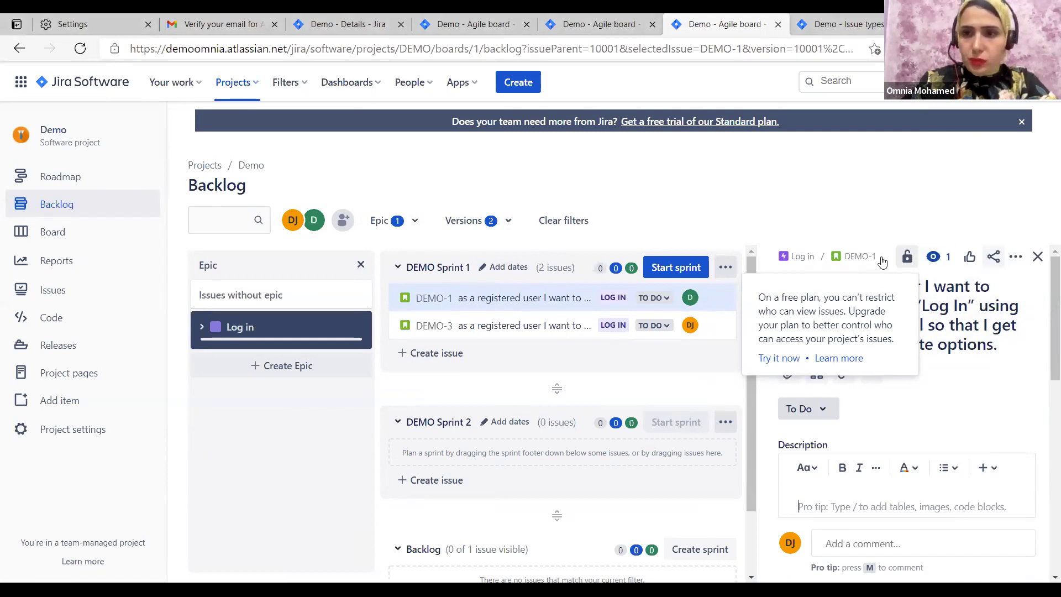
pyautogui.middleClick(860, 256)
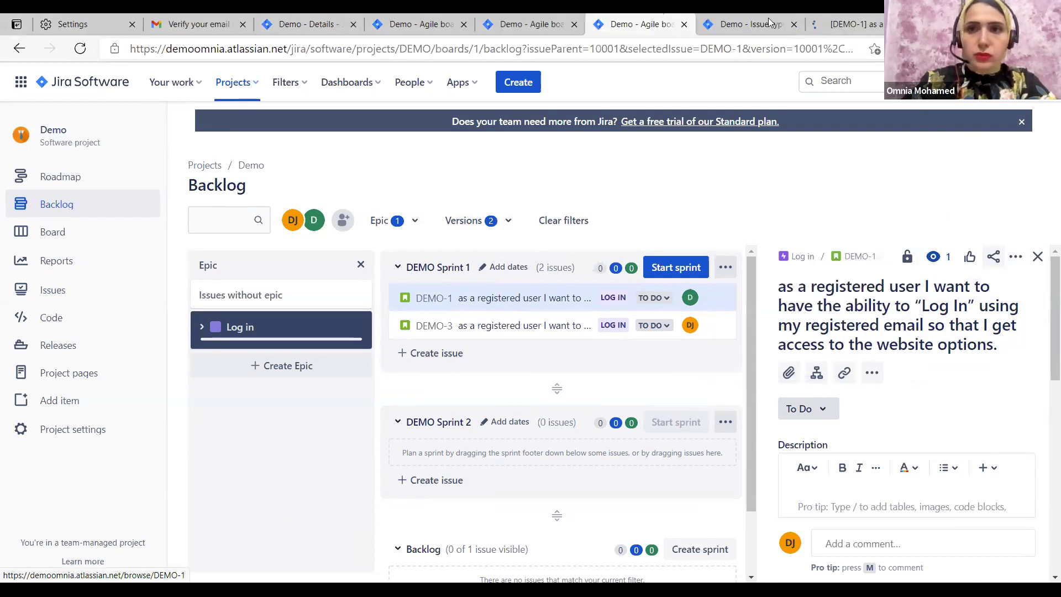
pyautogui.click(843, 24)
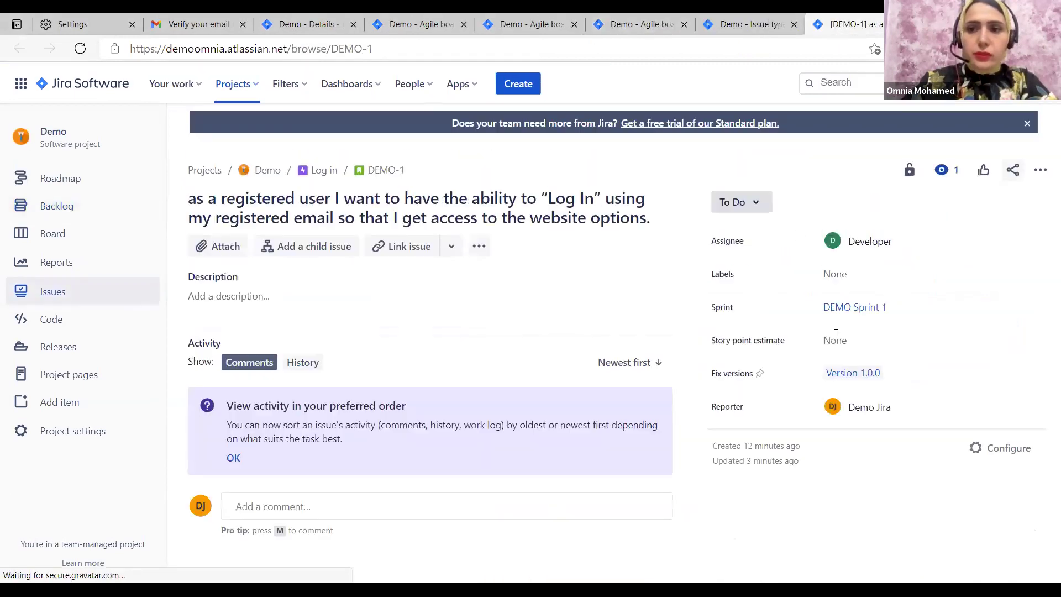
pyautogui.click(836, 336)
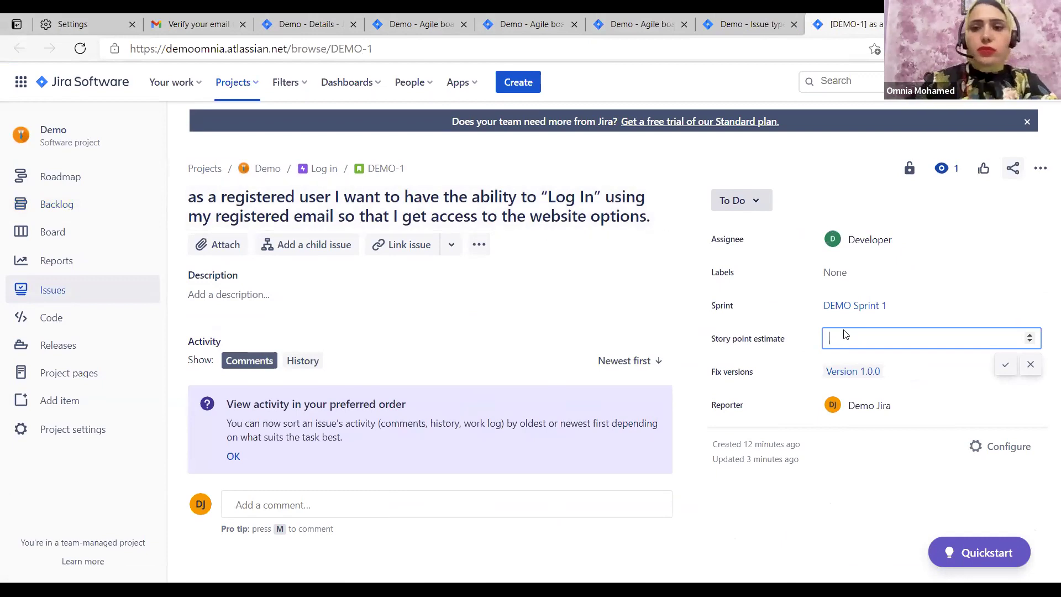
pyautogui.click(1015, 368)
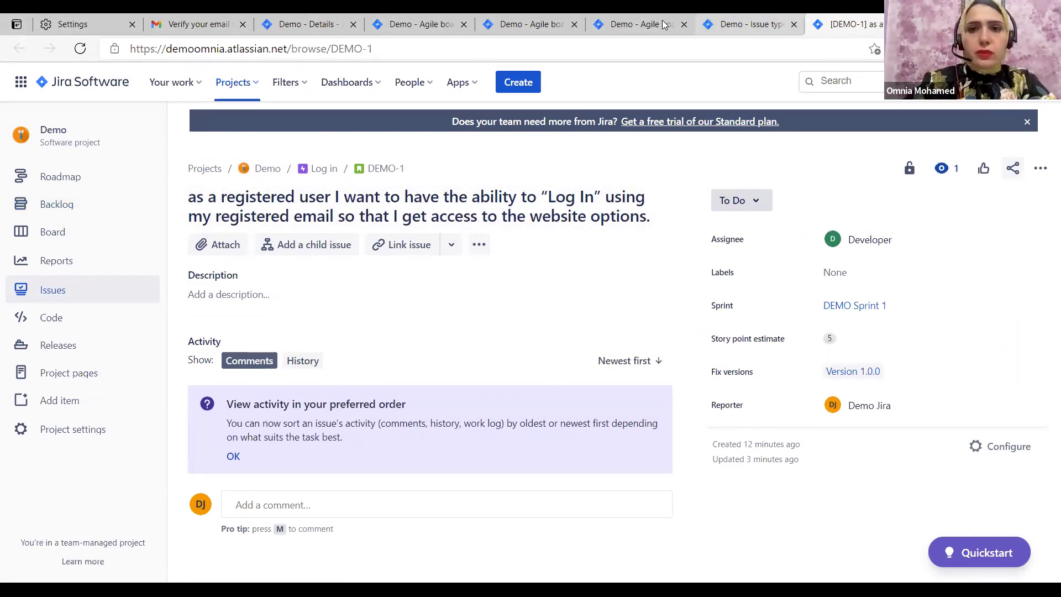
pyautogui.click(740, 24)
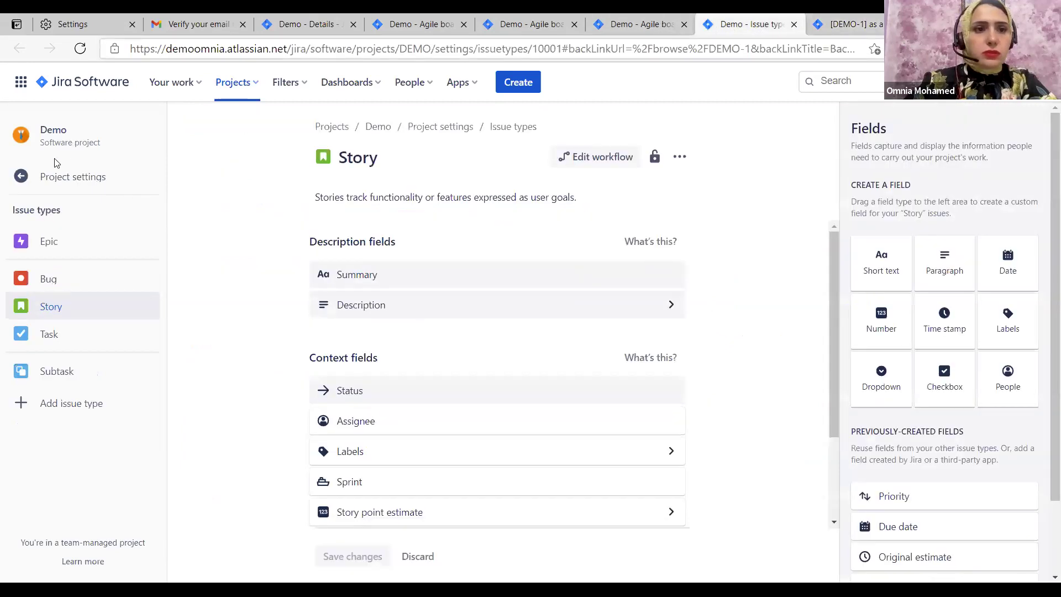
# Set DEMO-3's story point estimate to 3 from the backlog
pyautogui.click(50, 175)
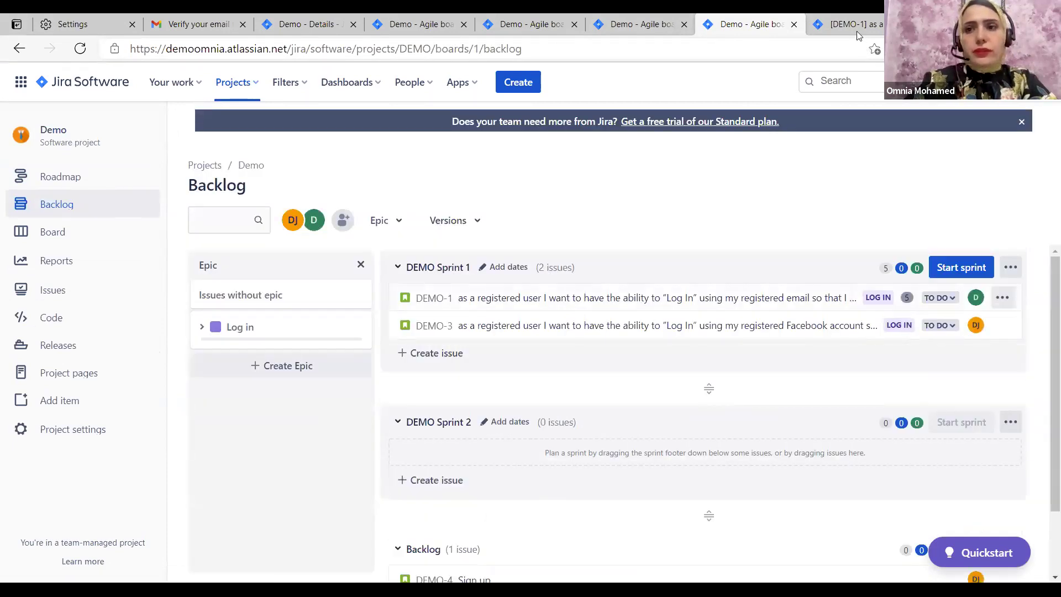
pyautogui.hotkey('ctrl', 'Tab')
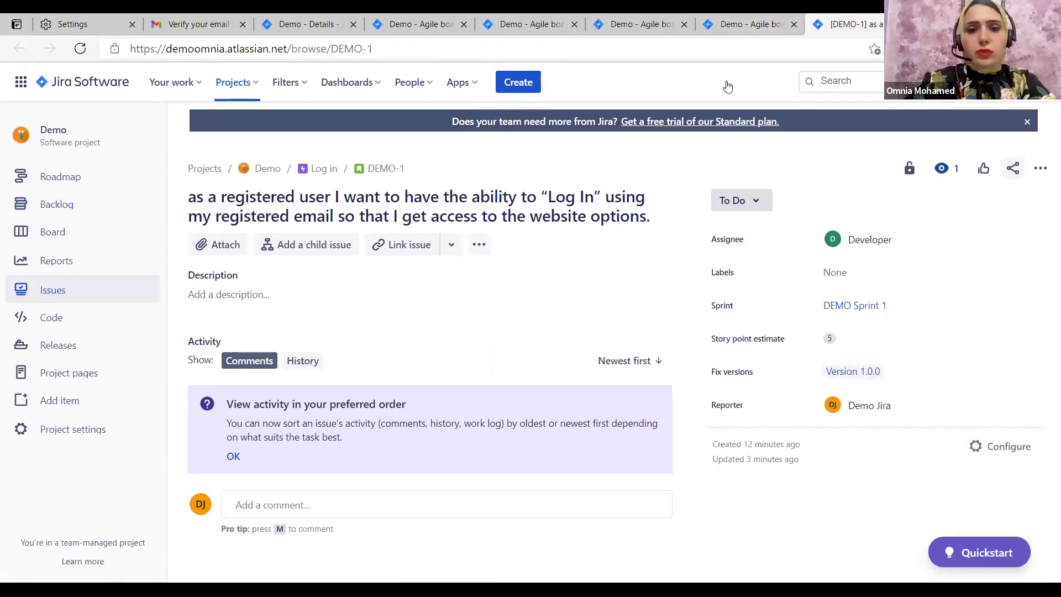
pyautogui.hotkey('ctrl', 'shift', 'Tab')
pyautogui.click(434, 327)
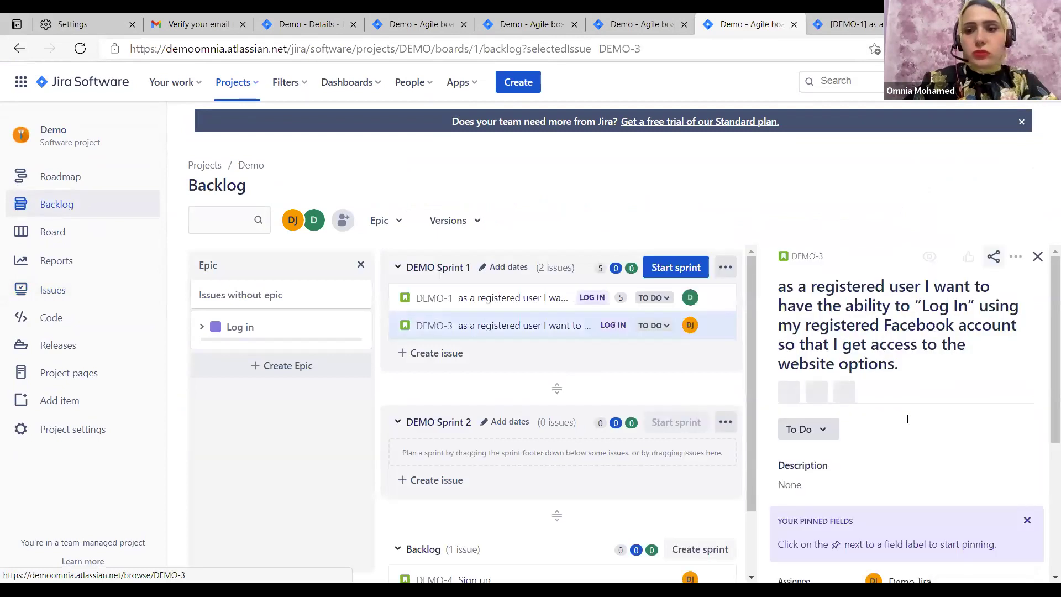
pyautogui.scroll(-5, 946, 426)
pyautogui.click(884, 324)
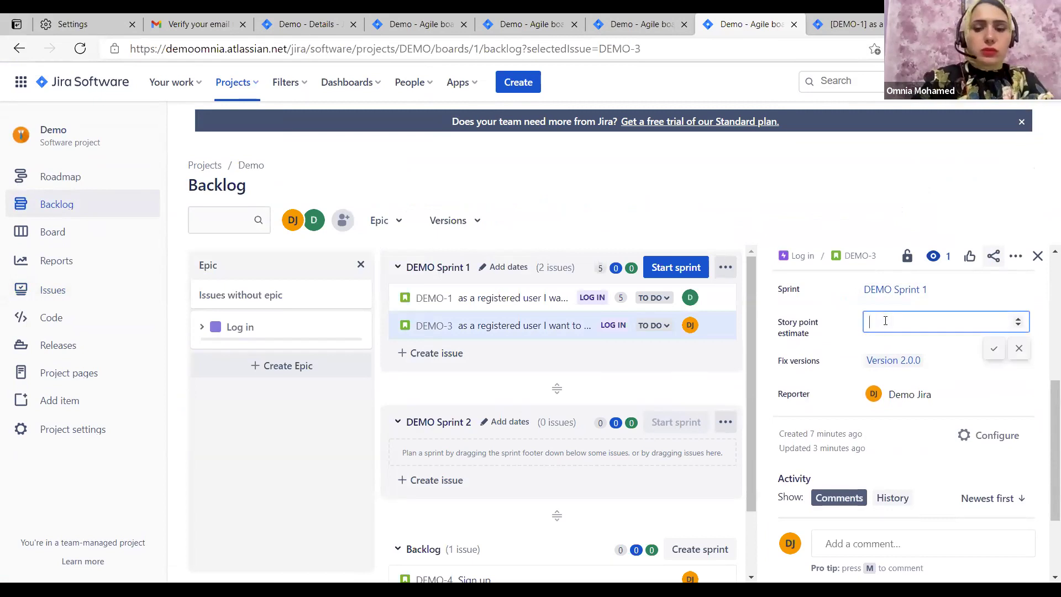
pyautogui.write('3')
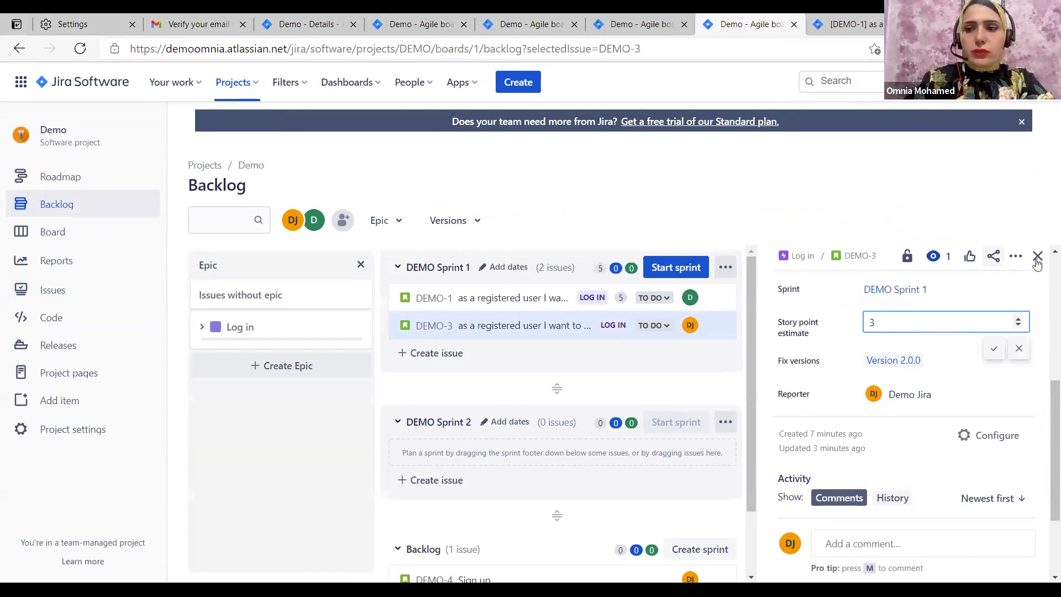
pyautogui.press('Return')
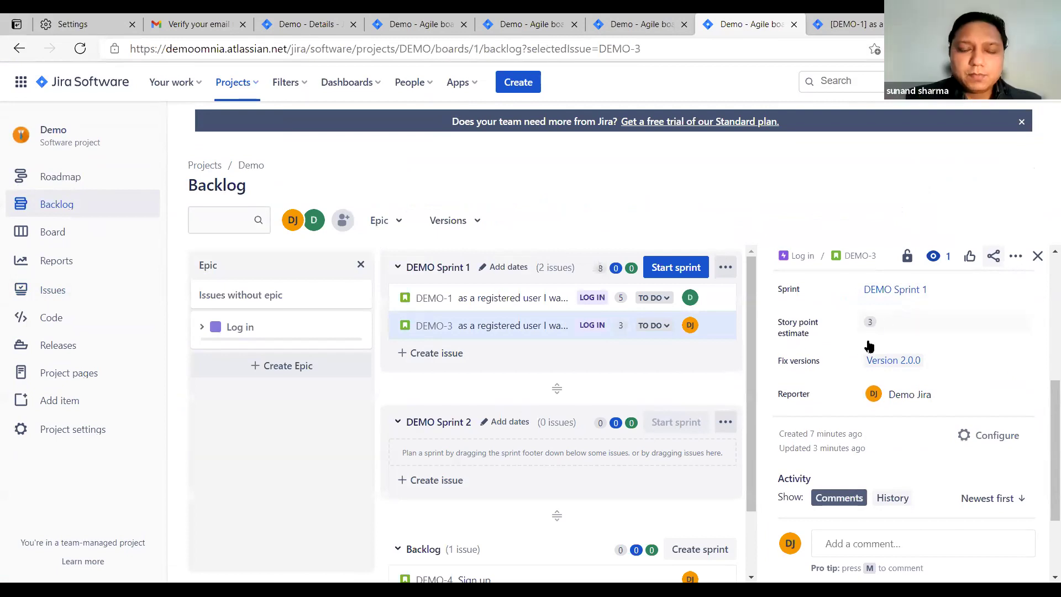
pyautogui.press('Escape')
# Check that DEMO Sprint 1 totals 8 points and bring up the Jira settings menu
pyautogui.scroll(-1, 823, 375)
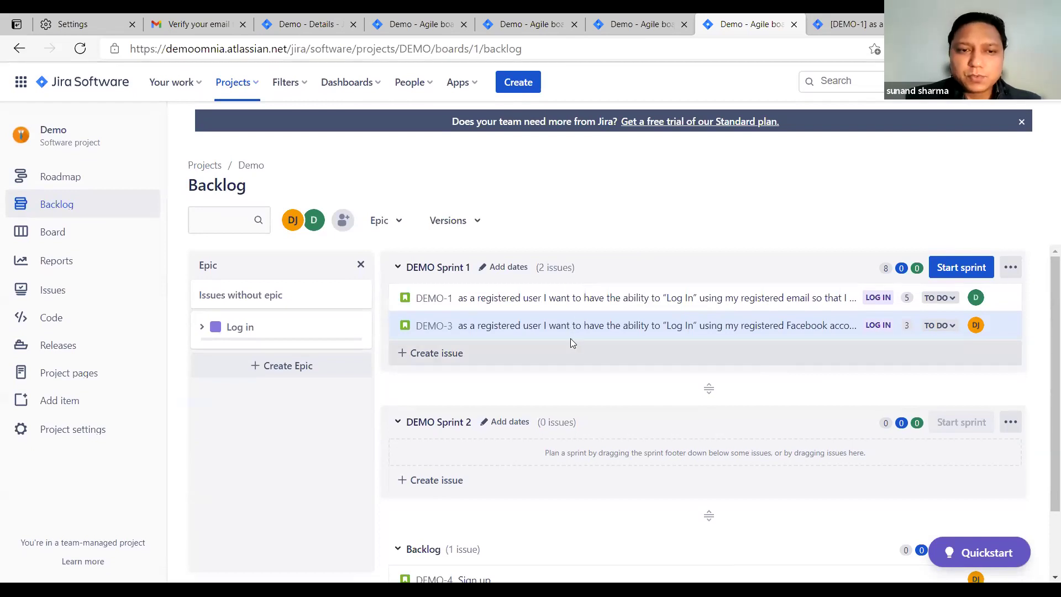
pyautogui.hotkey('ctrl', 'Tab')
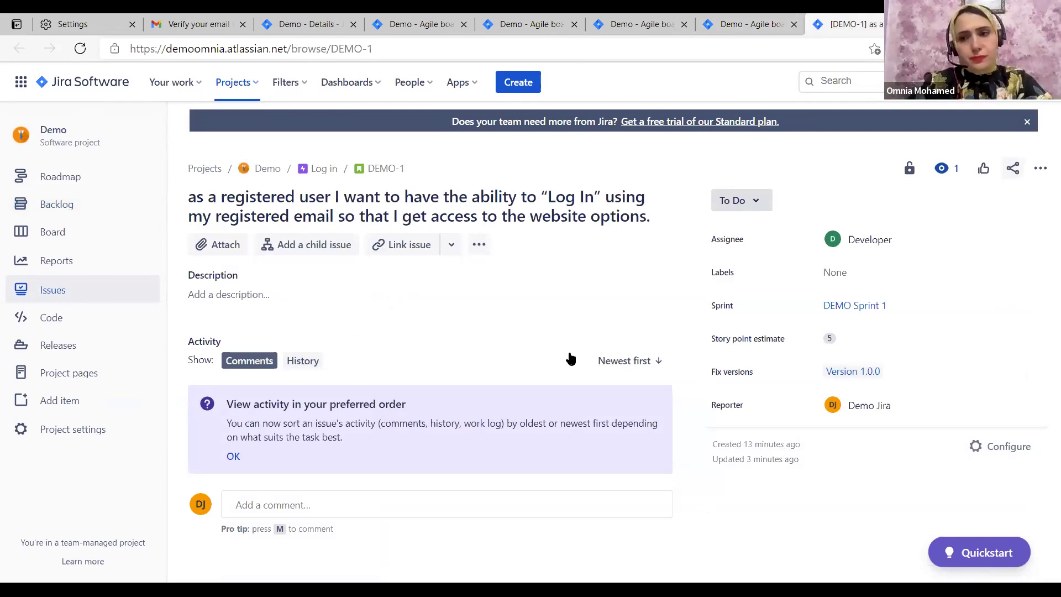
pyautogui.hotkey('ctrl', 'shift', 'Tab')
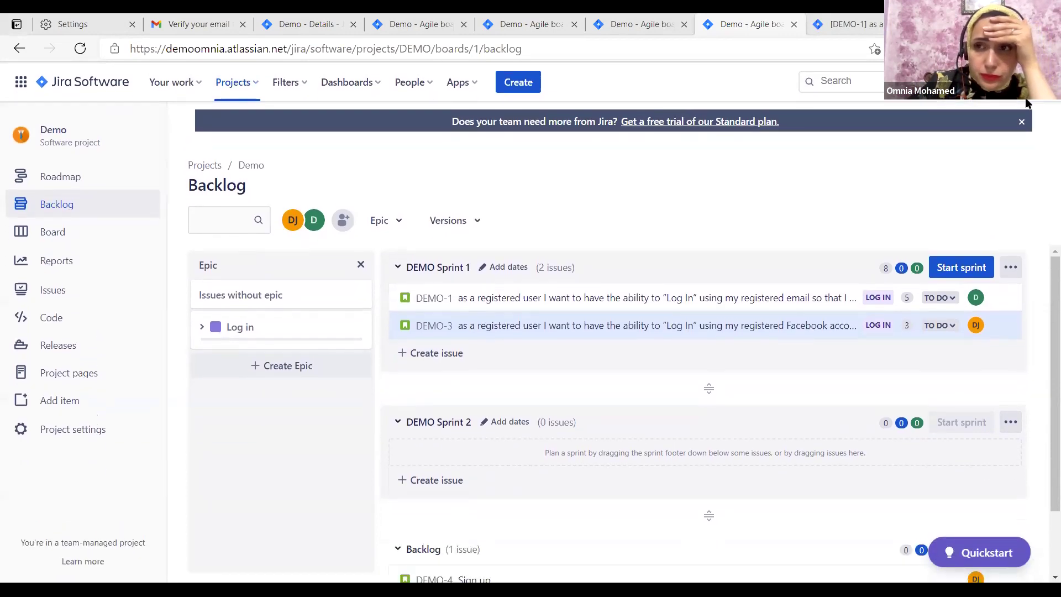
pyautogui.click(987, 82)
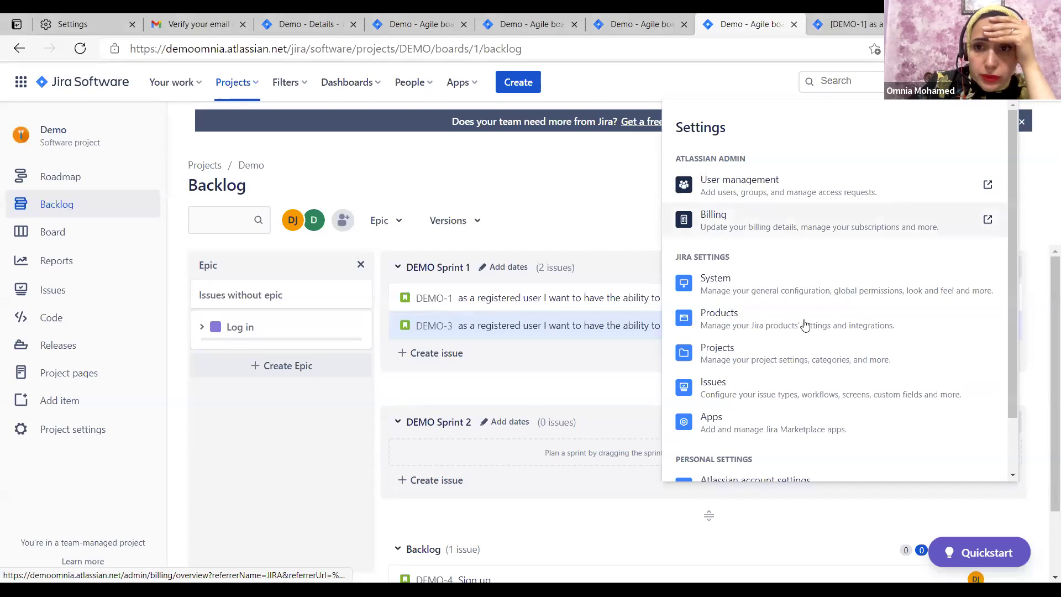
# Go to the Issues admin settings and review the time tracking provider options
pyautogui.click(788, 387)
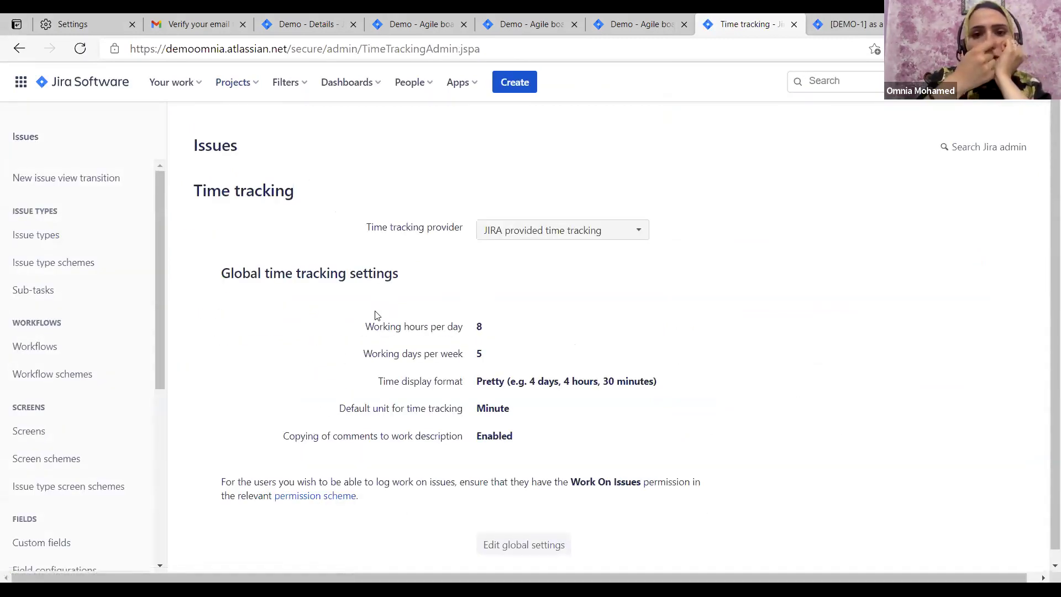
pyautogui.click(522, 229)
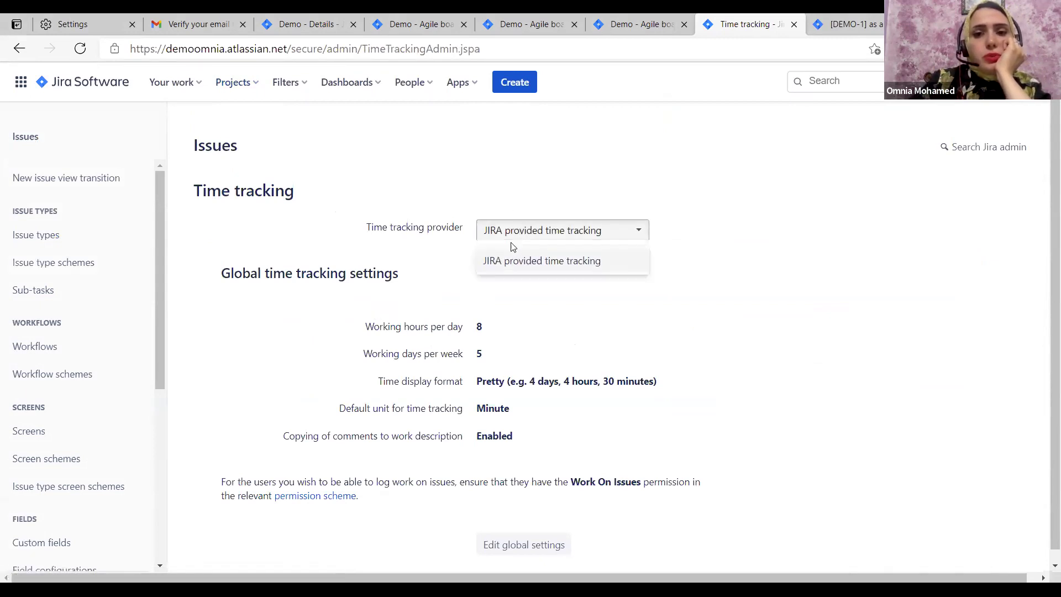
pyautogui.click(512, 232)
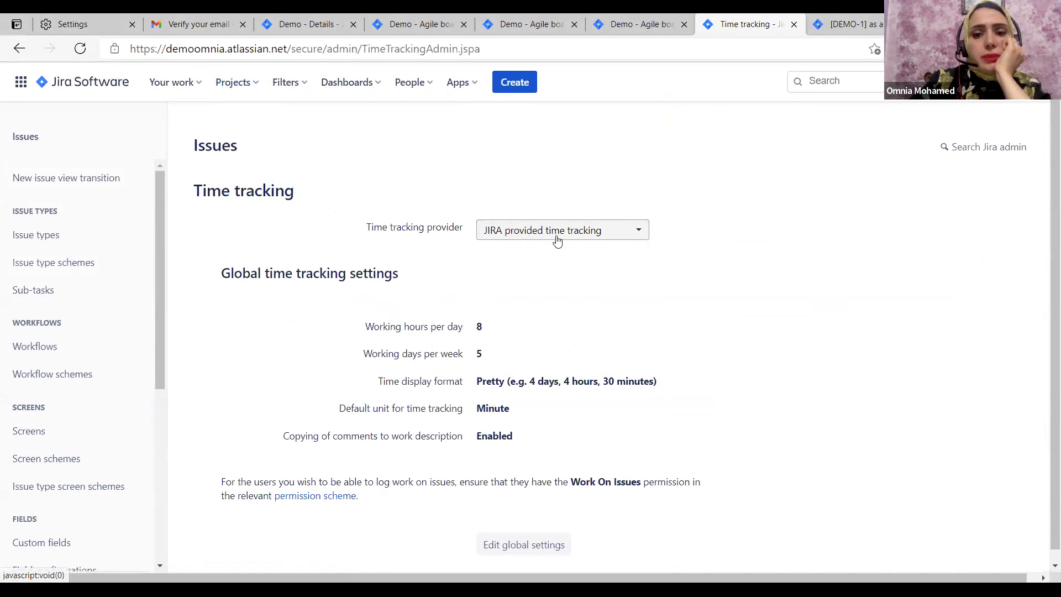
pyautogui.scroll(-1, 507, 259)
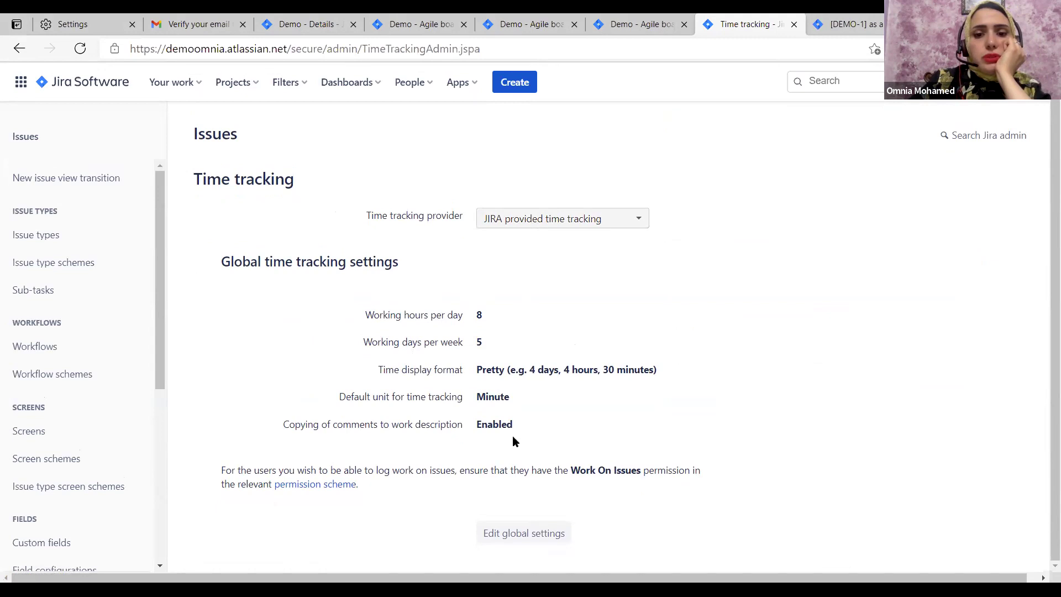
# Set time tracking display format to Days and the default unit to Hour, and save
pyautogui.click(508, 534)
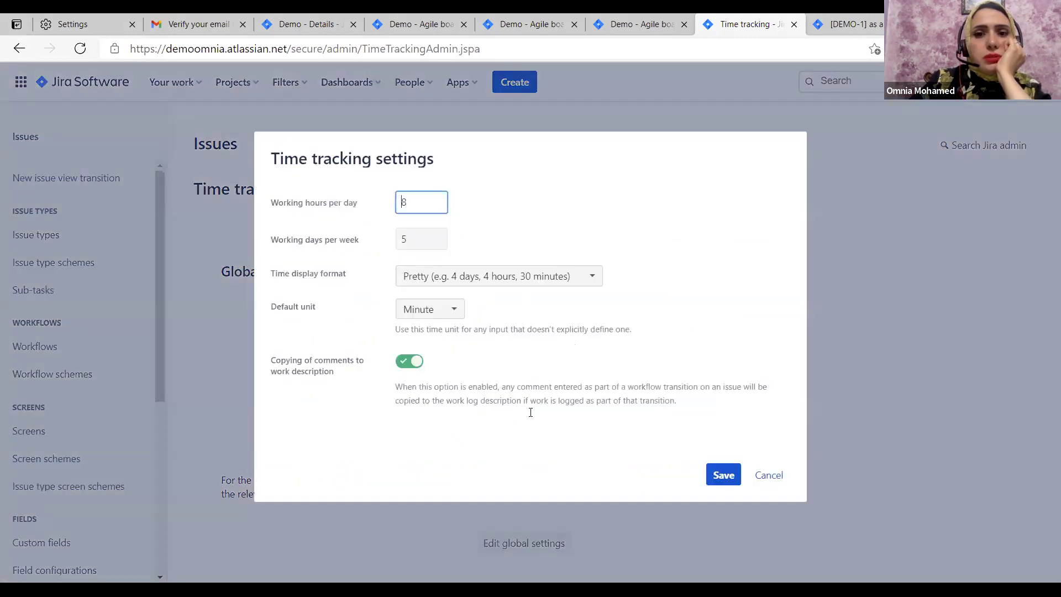
pyautogui.click(463, 274)
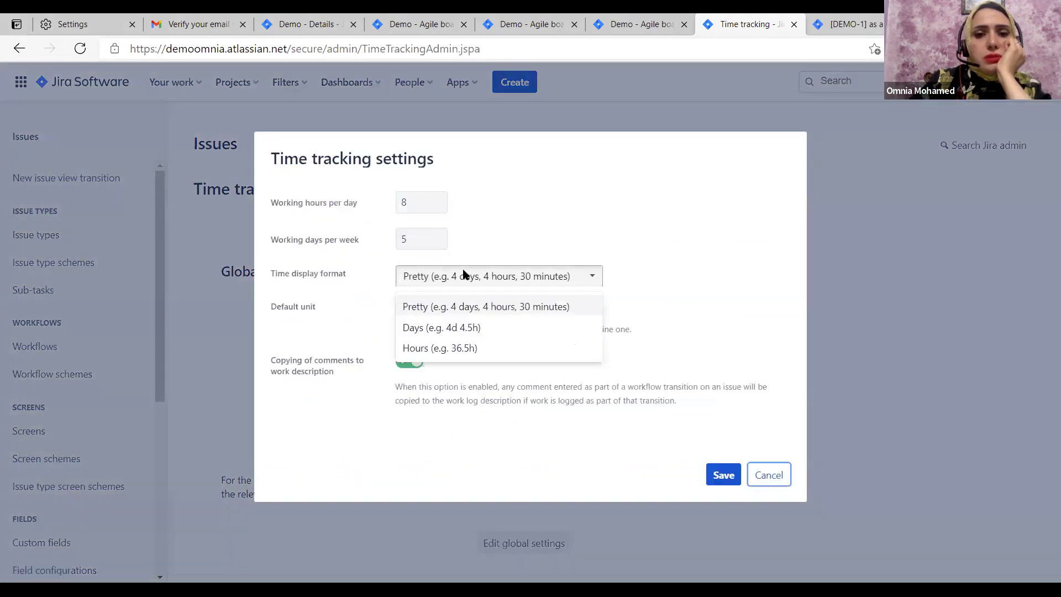
pyautogui.click(448, 329)
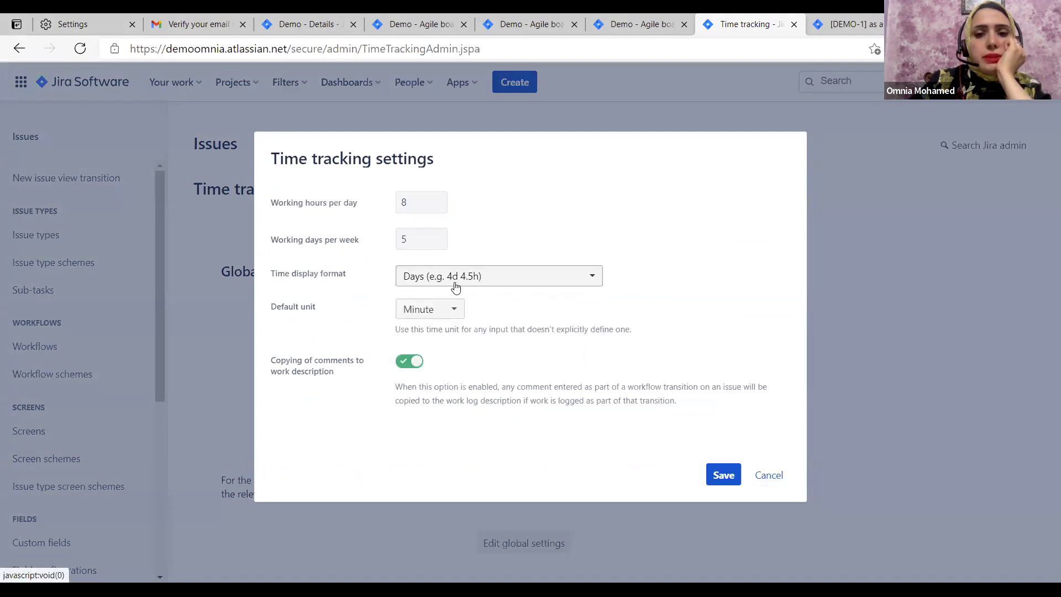
pyautogui.click(430, 310)
pyautogui.click(434, 362)
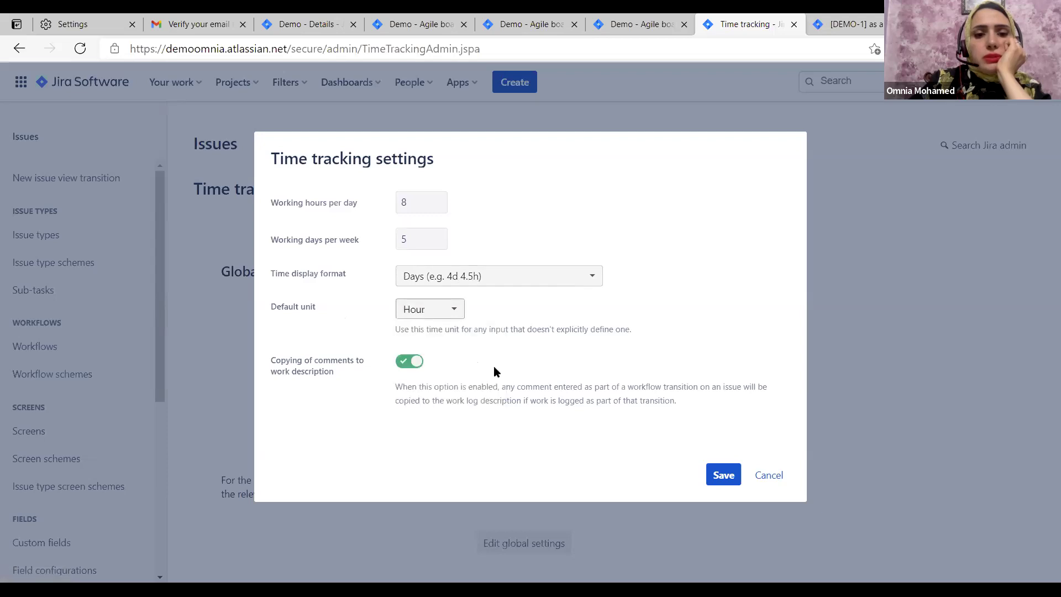
pyautogui.click(714, 473)
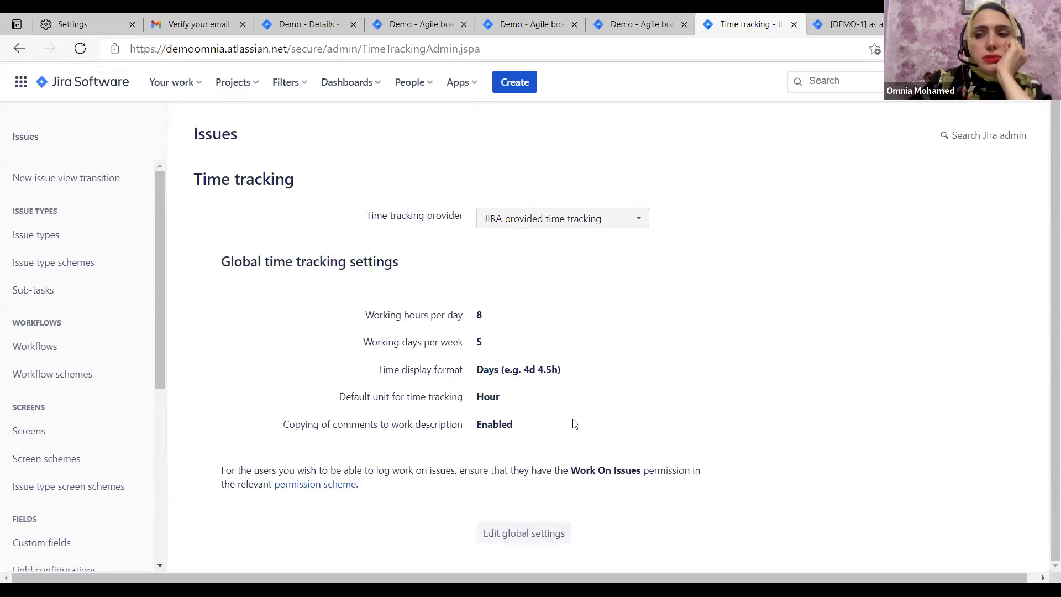
pyautogui.click(254, 83)
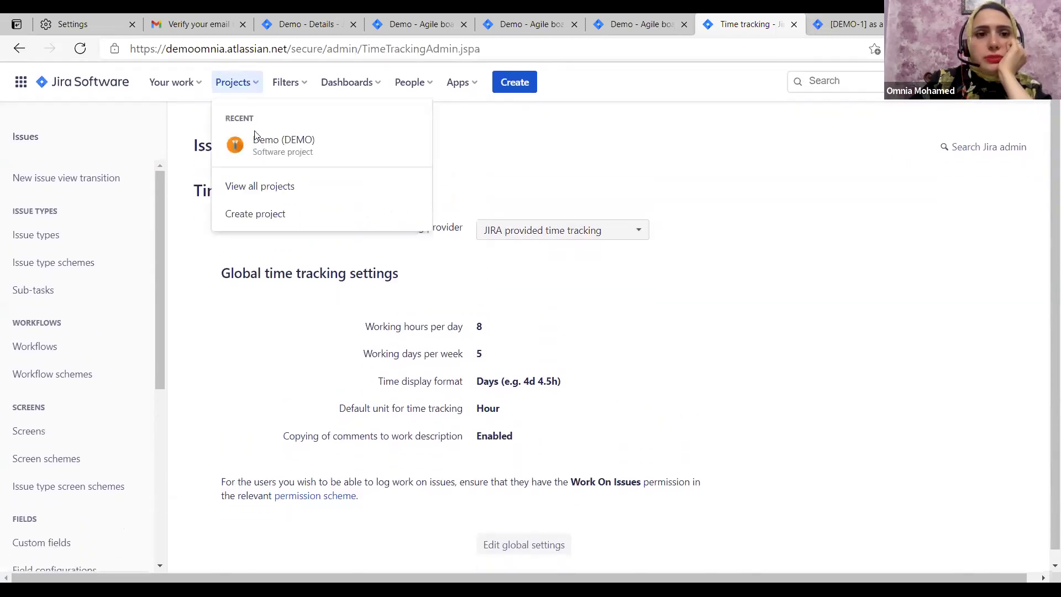
# Go to the Demo project board and choose Configure board from its ••• menu
pyautogui.click(270, 157)
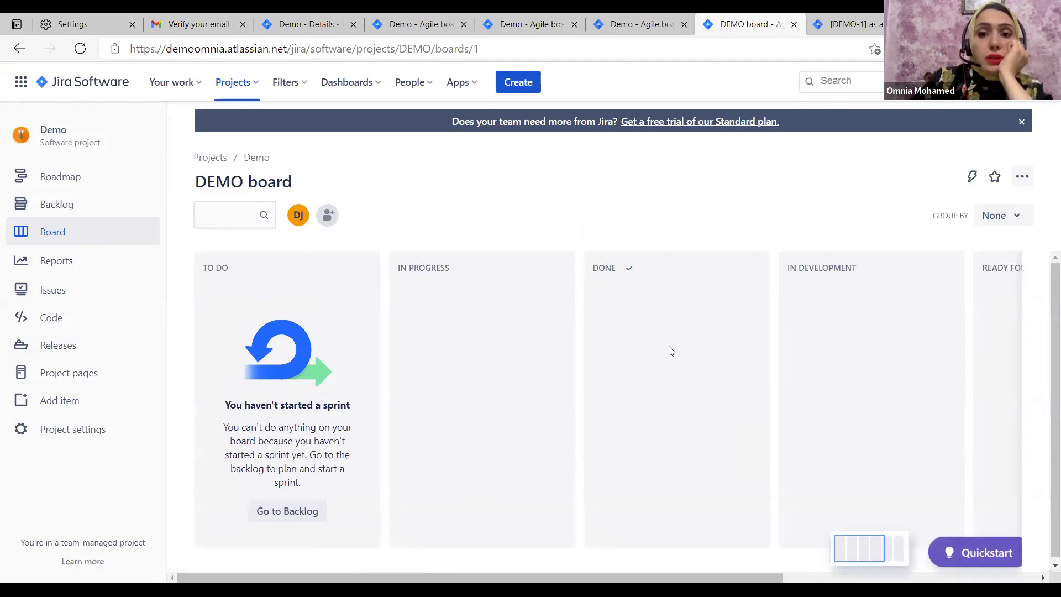
pyautogui.hscroll(5, 670, 351)
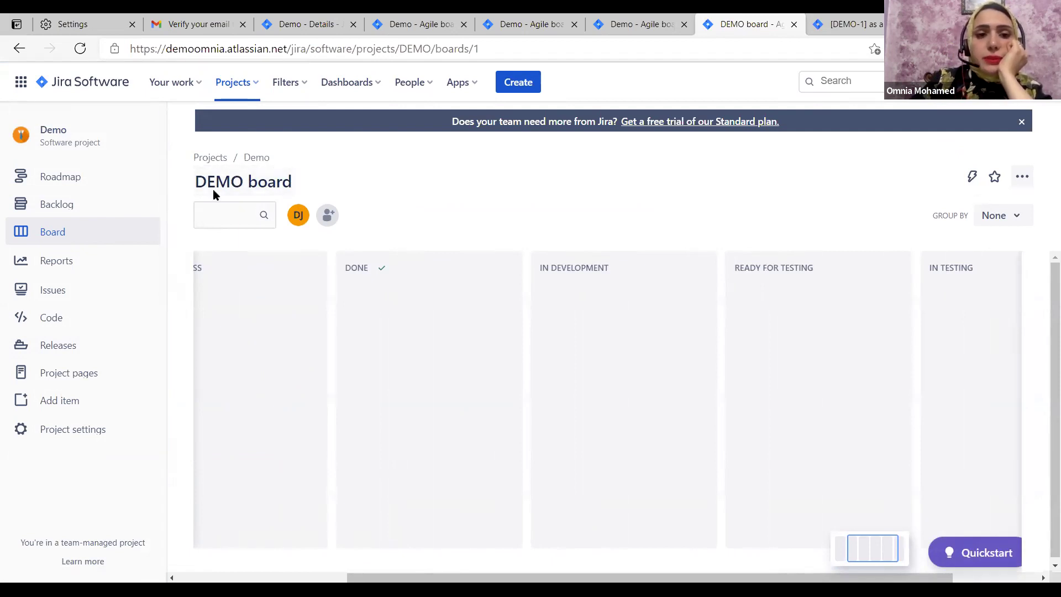
pyautogui.click(1021, 177)
pyautogui.click(873, 197)
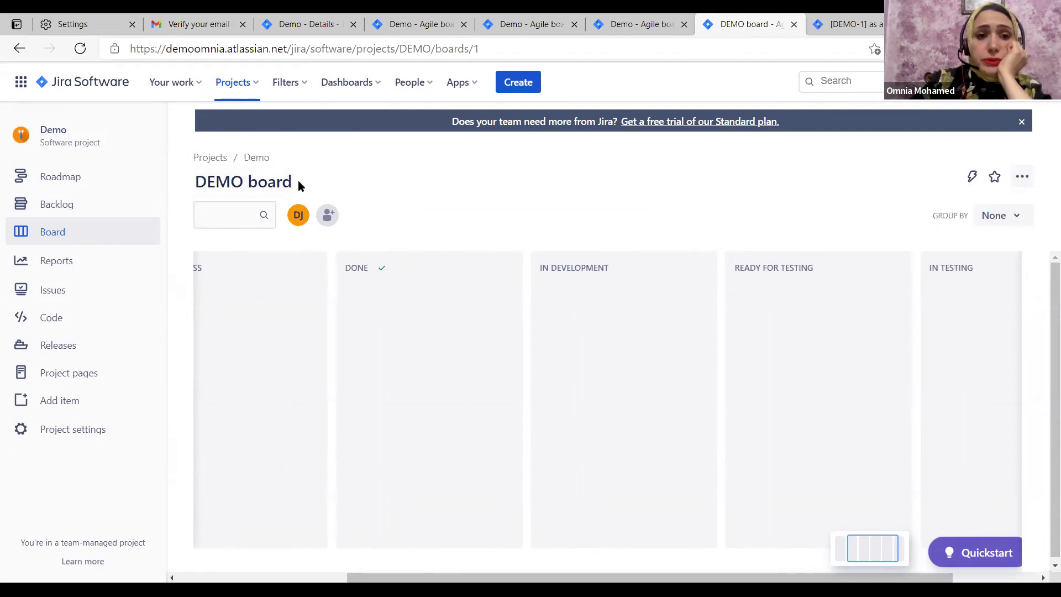
pyautogui.hscroll(2, 370, 376)
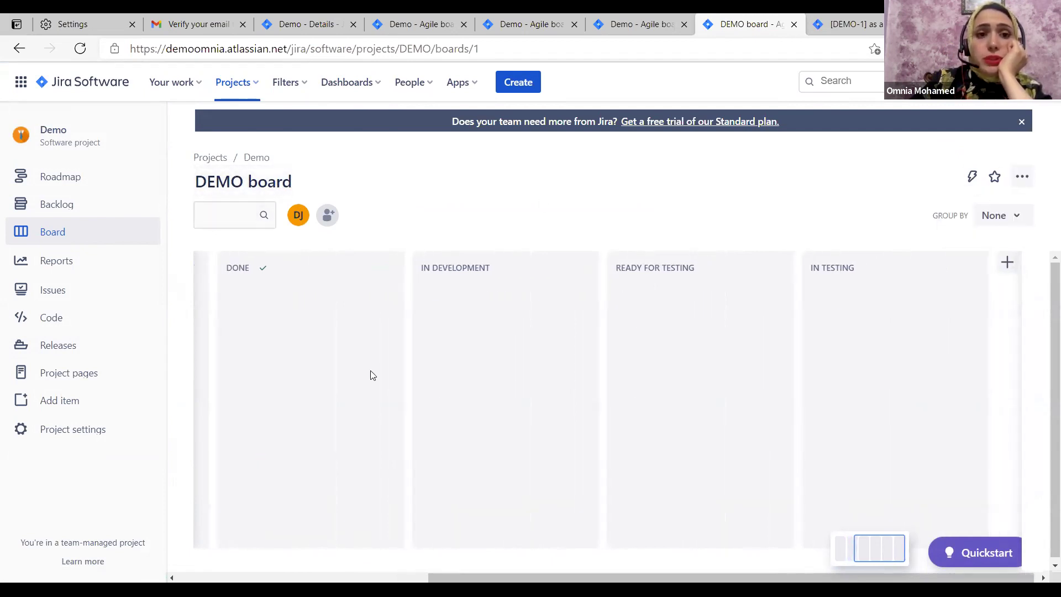
pyautogui.hscroll(-5, 371, 376)
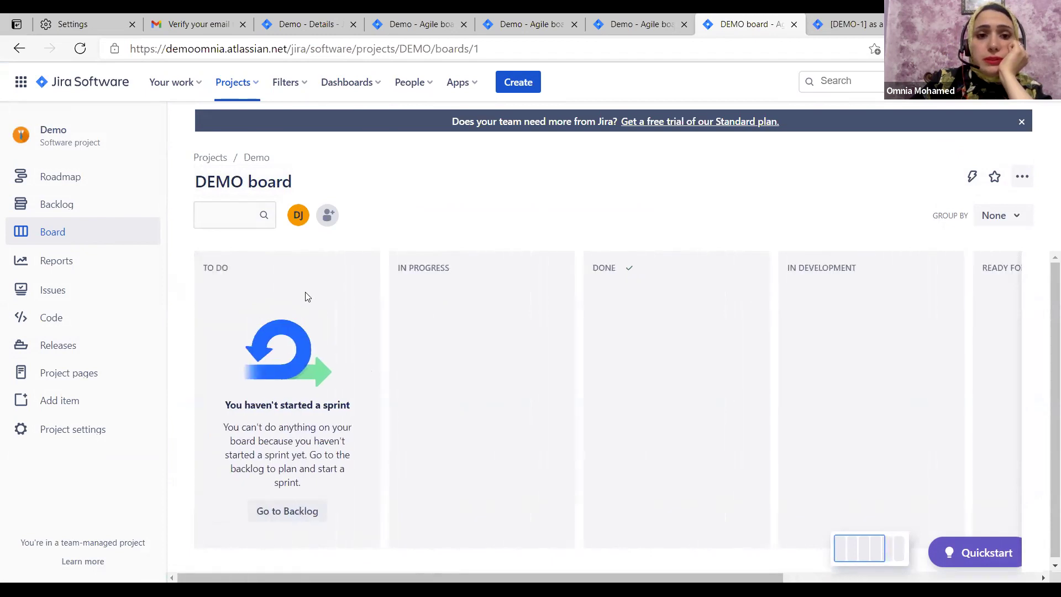
pyautogui.click(1022, 176)
pyautogui.click(977, 241)
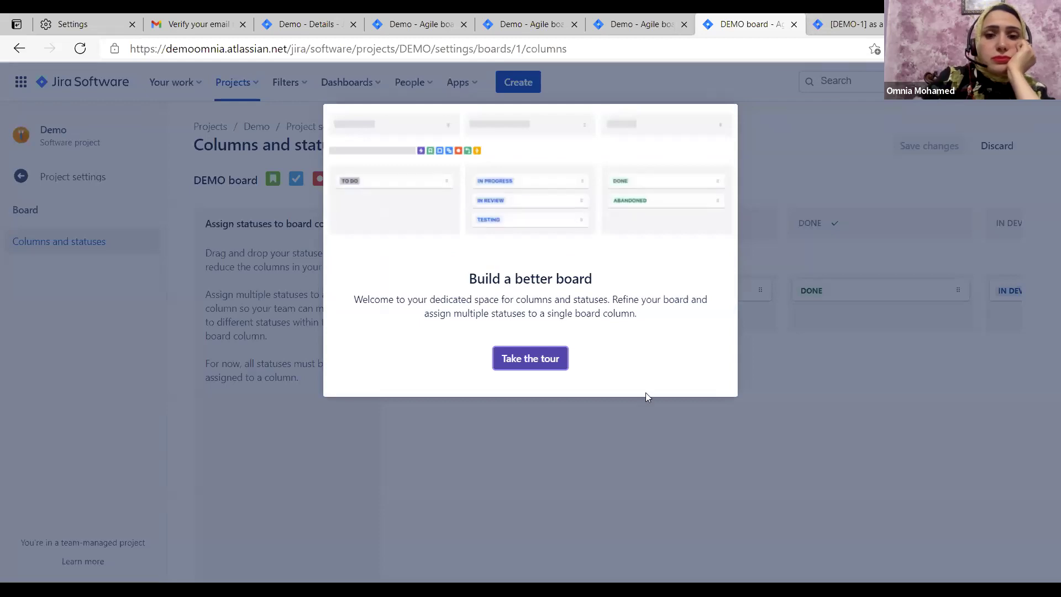
# Step through and finish the board configuration tour, then scroll across the columns
pyautogui.click(542, 359)
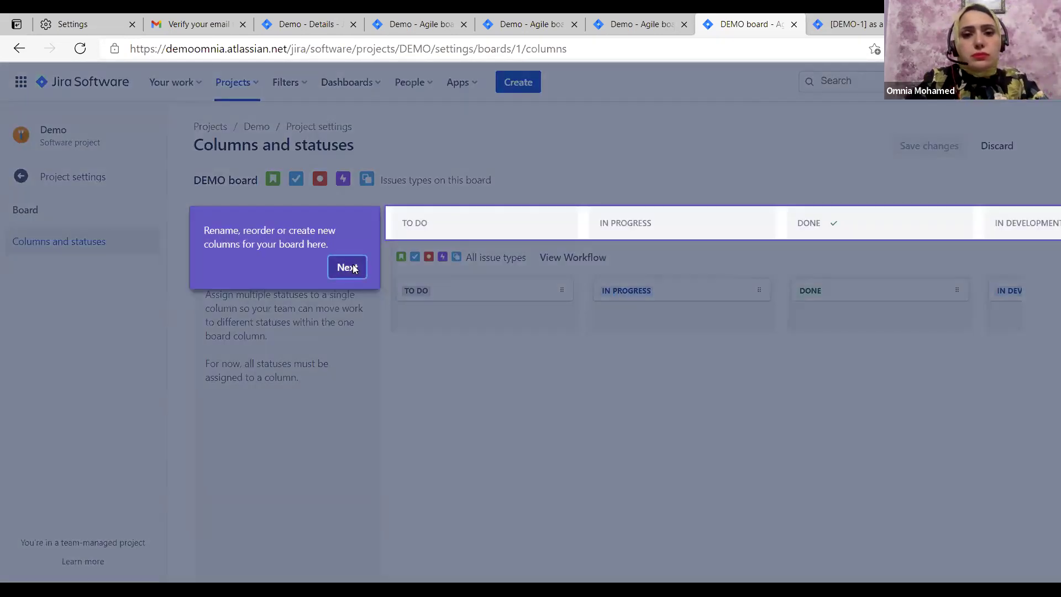
pyautogui.click(349, 268)
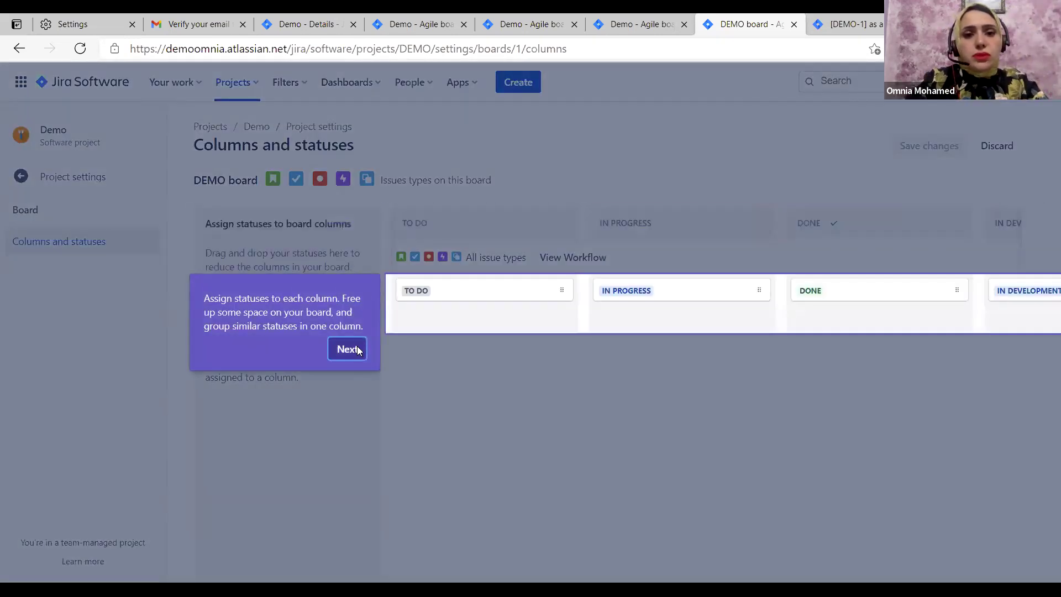
pyautogui.click(357, 346)
pyautogui.click(607, 327)
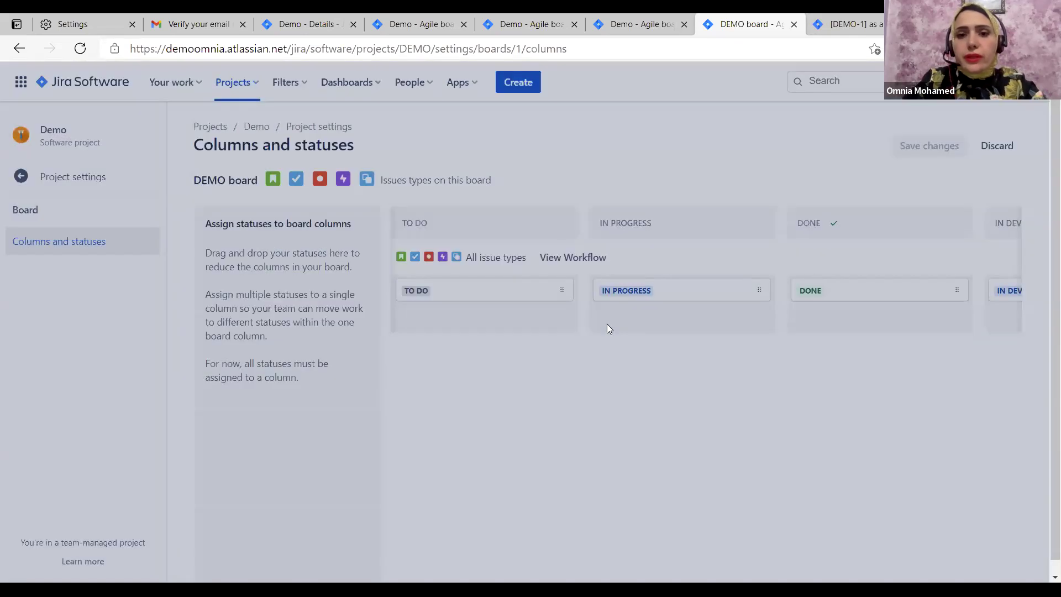
pyautogui.hscroll(8, 607, 328)
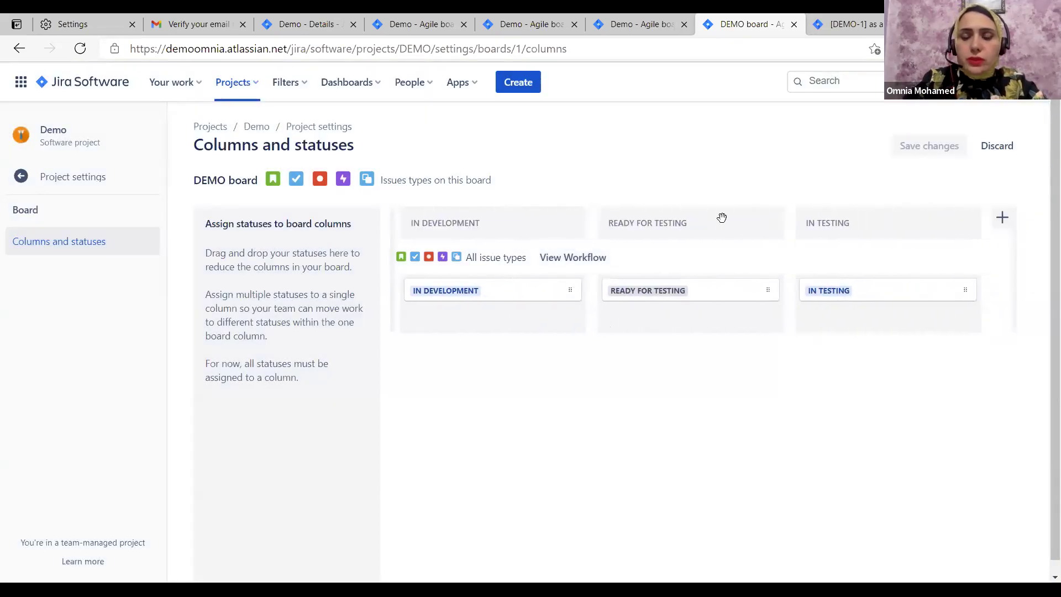
pyautogui.hscroll(-8, 647, 259)
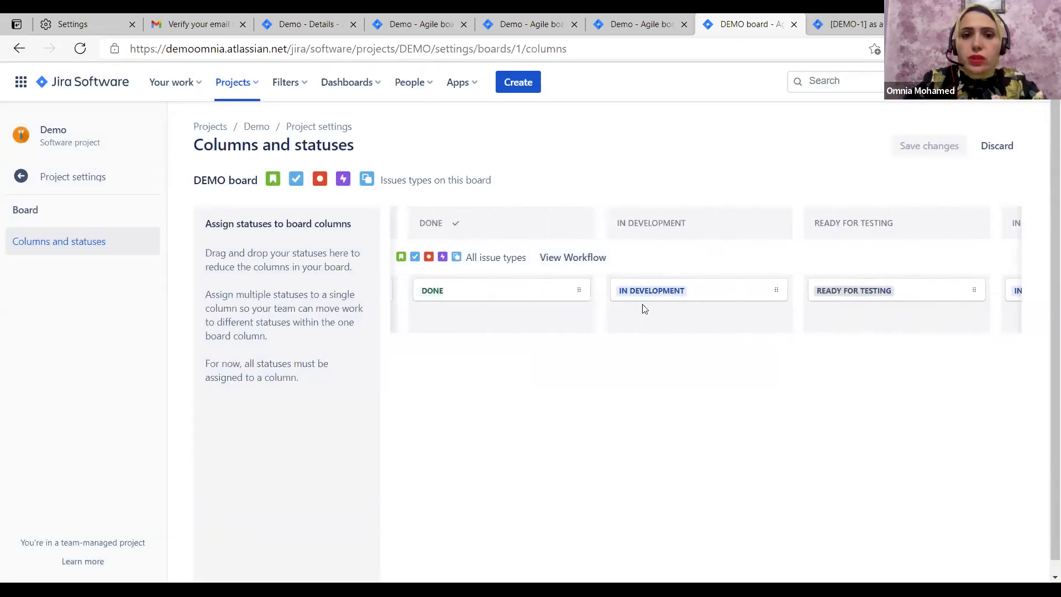
pyautogui.hscroll(-3, 517, 237)
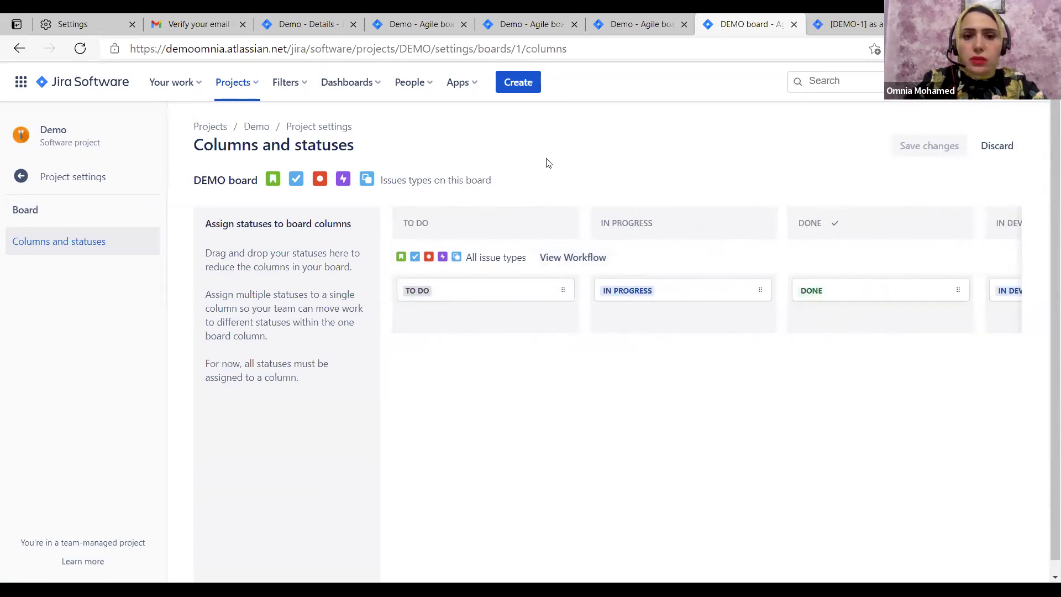
pyautogui.hscroll(5, 816, 226)
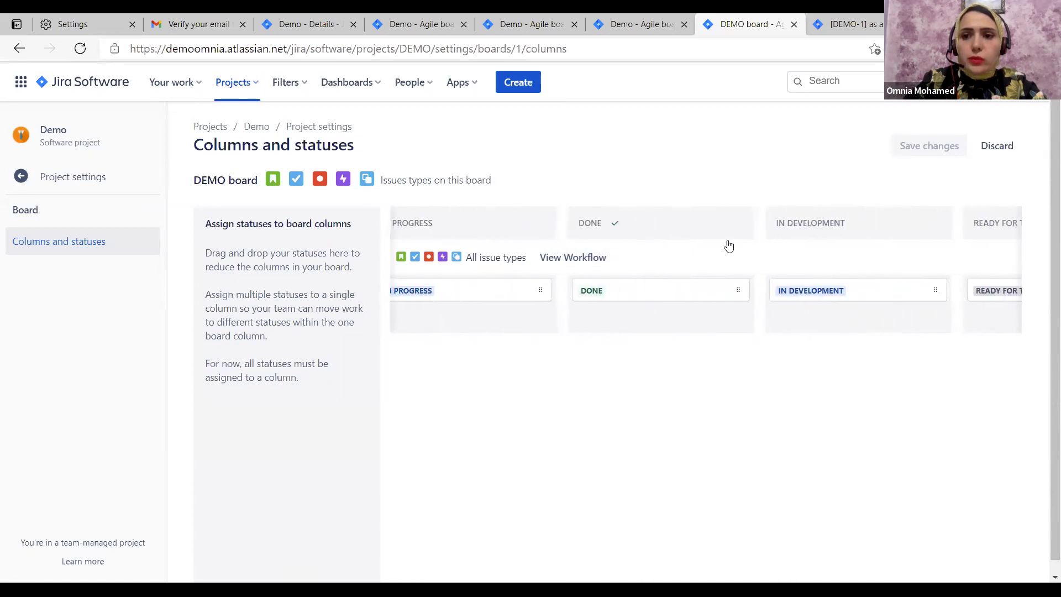
pyautogui.hscroll(1, 843, 232)
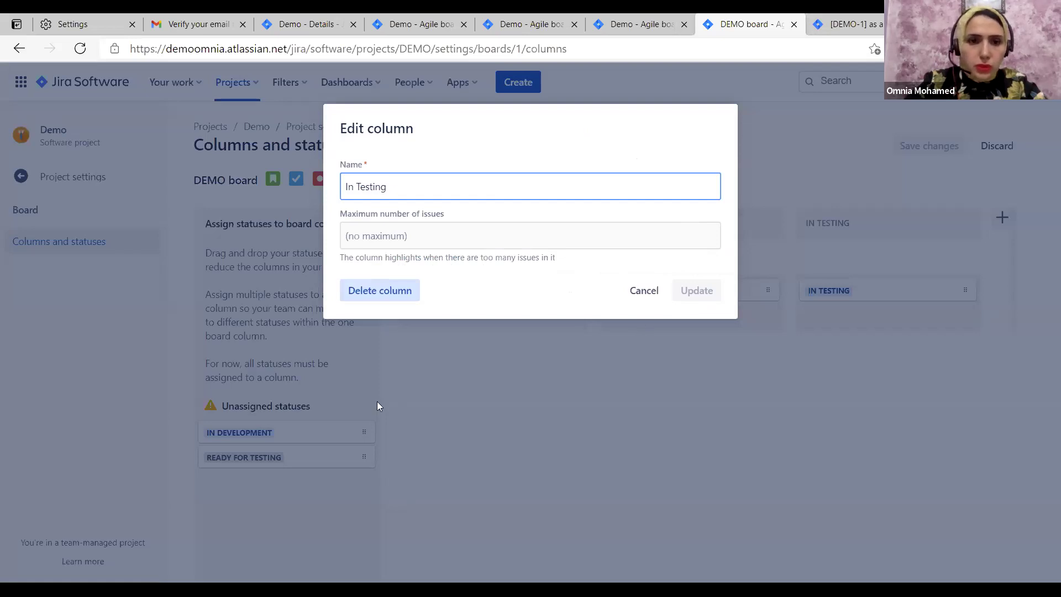
# Delete the IN TESTING column, mapping IN DEVELOPMENT and IN TESTING to In Progress and READY FOR TESTING to To Do
pyautogui.click(382, 291)
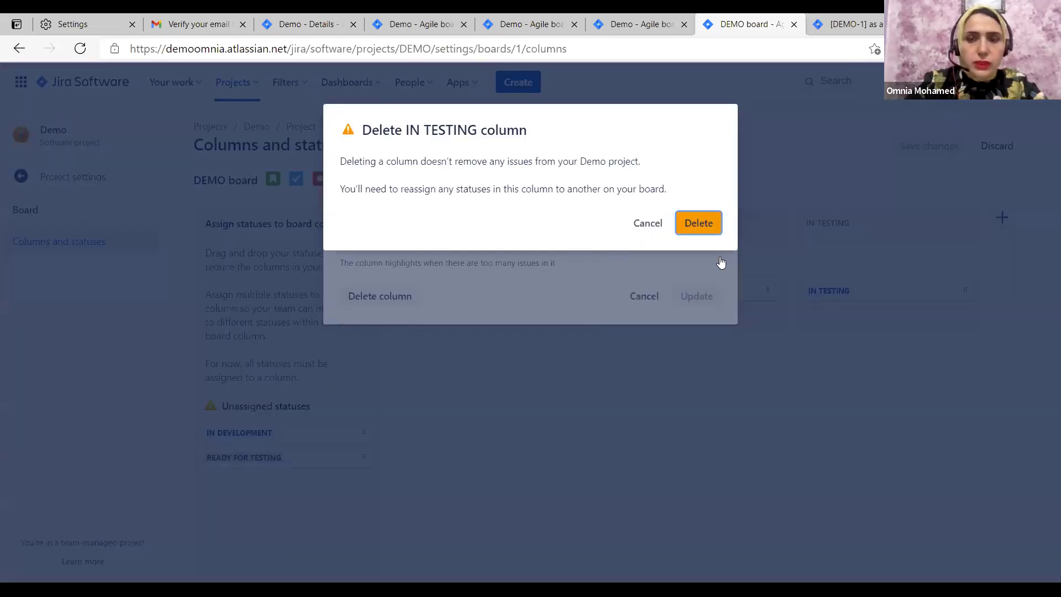
pyautogui.press('Return')
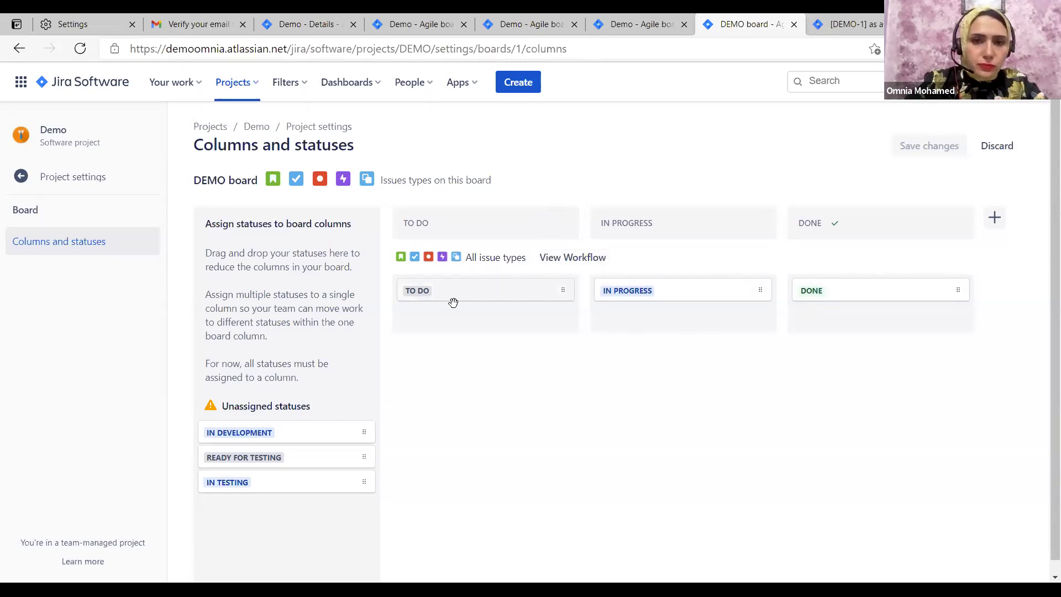
pyautogui.moveTo(389, 400); pyautogui.dragTo(693, 316)
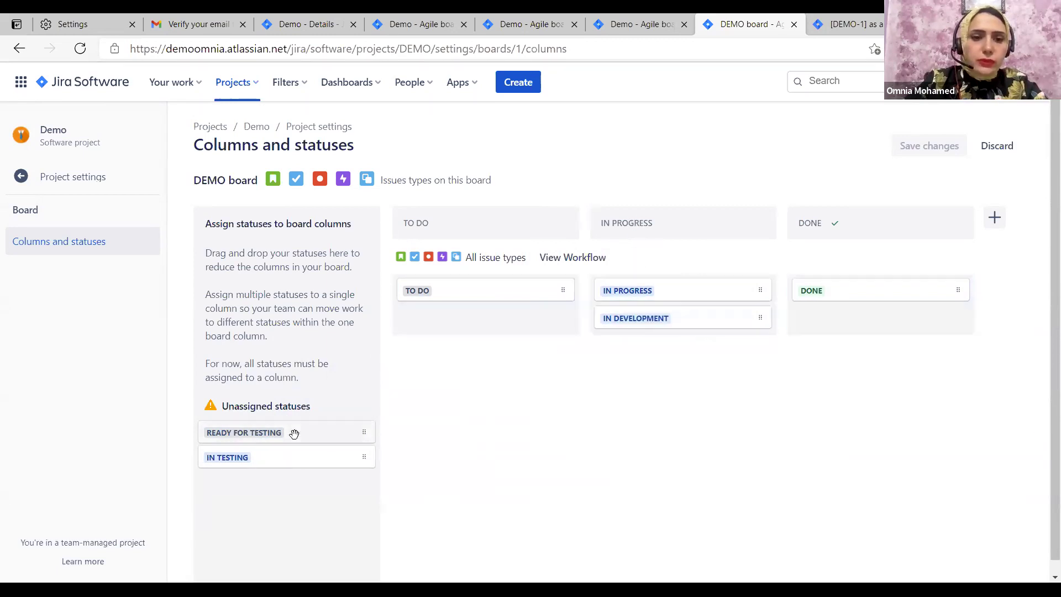
pyautogui.moveTo(297, 434); pyautogui.dragTo(489, 317)
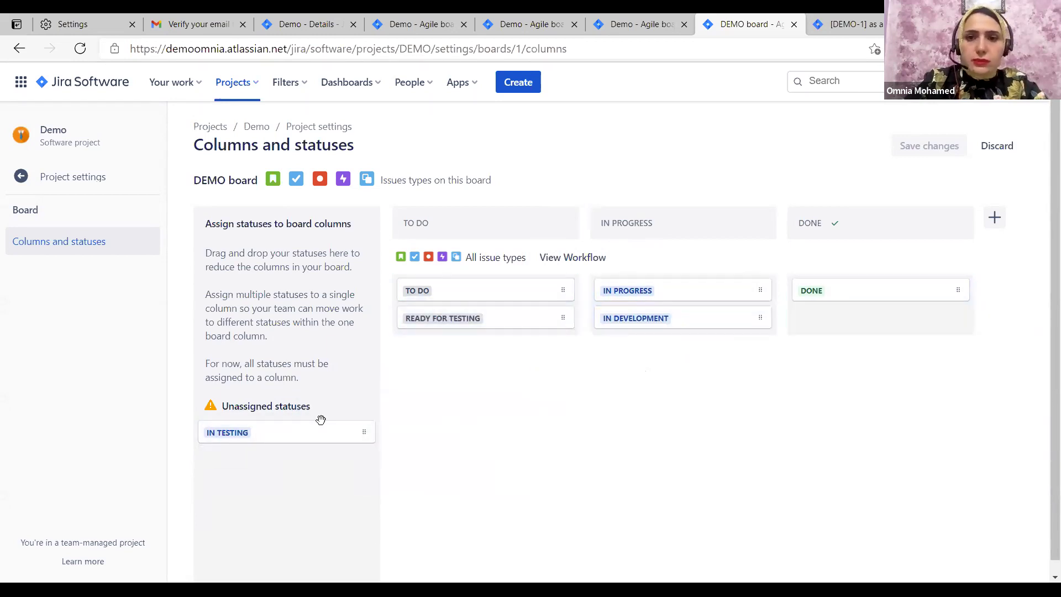
pyautogui.moveTo(288, 432); pyautogui.dragTo(640, 227)
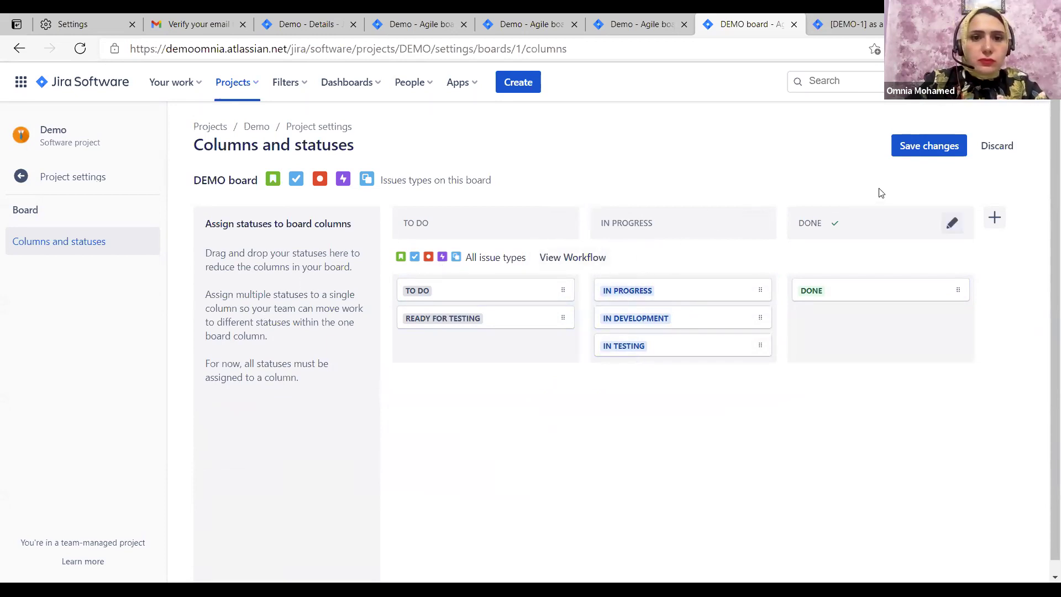
# Save the new three-column board and status mapping
pyautogui.scroll(-1, 821, 409)
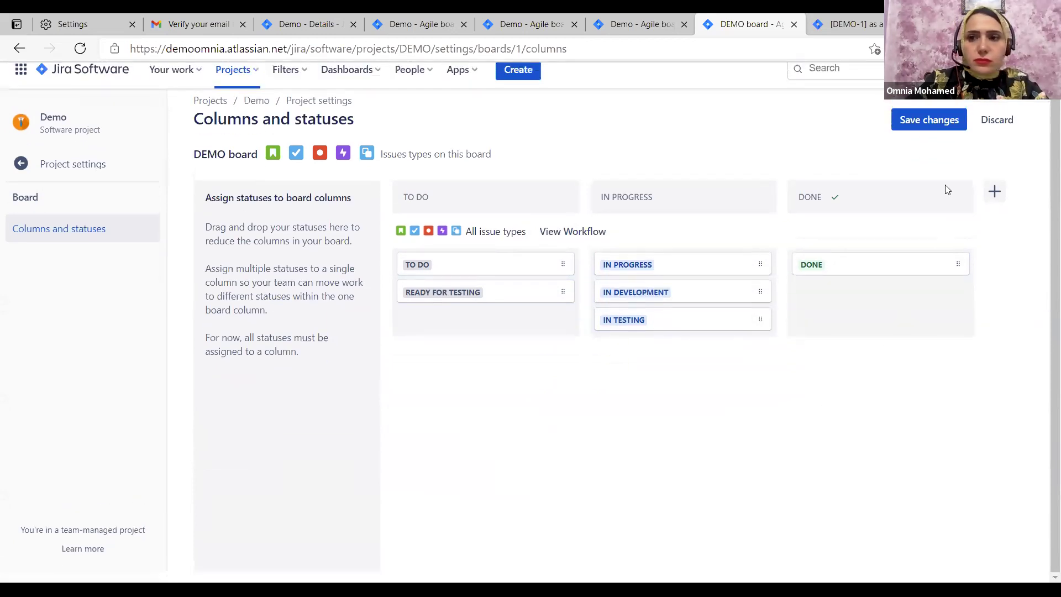
pyautogui.scroll(1, 928, 150)
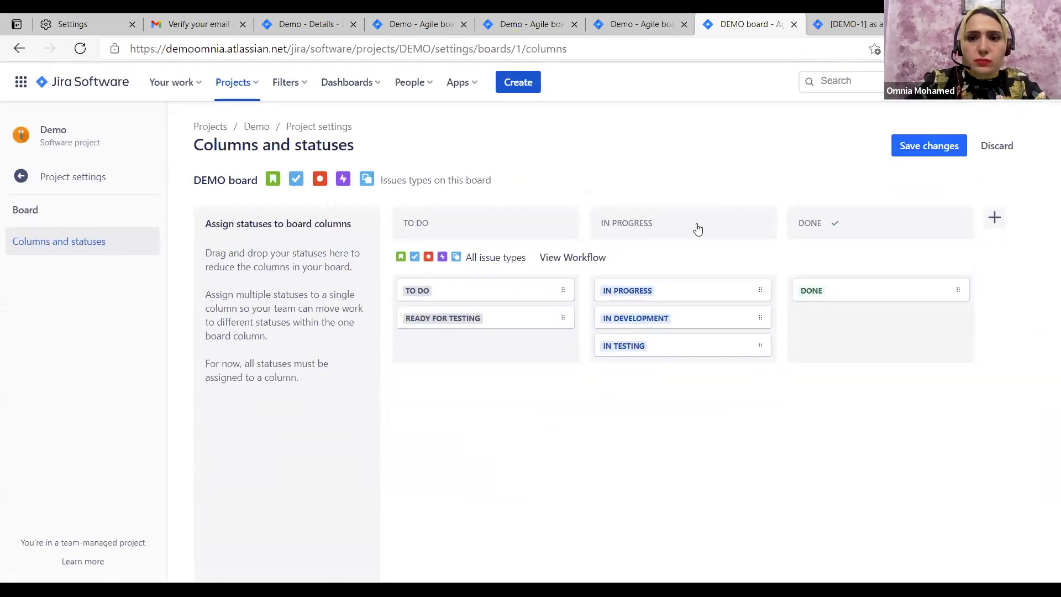
pyautogui.click(923, 146)
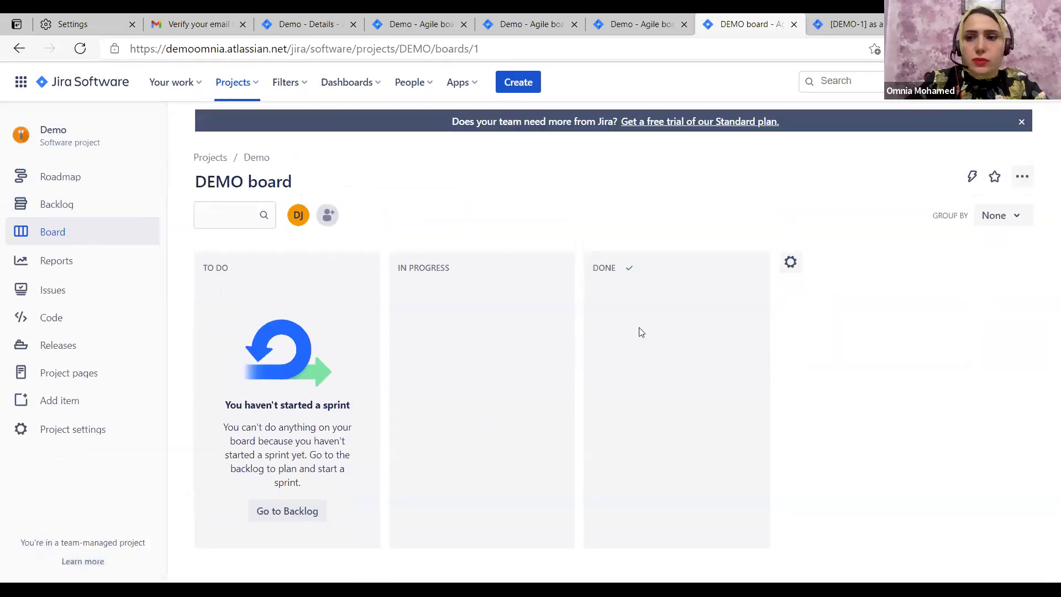
# Leave the column settings, return to the DEMO board and go to the Demo project's Backlog
pyautogui.click(791, 264)
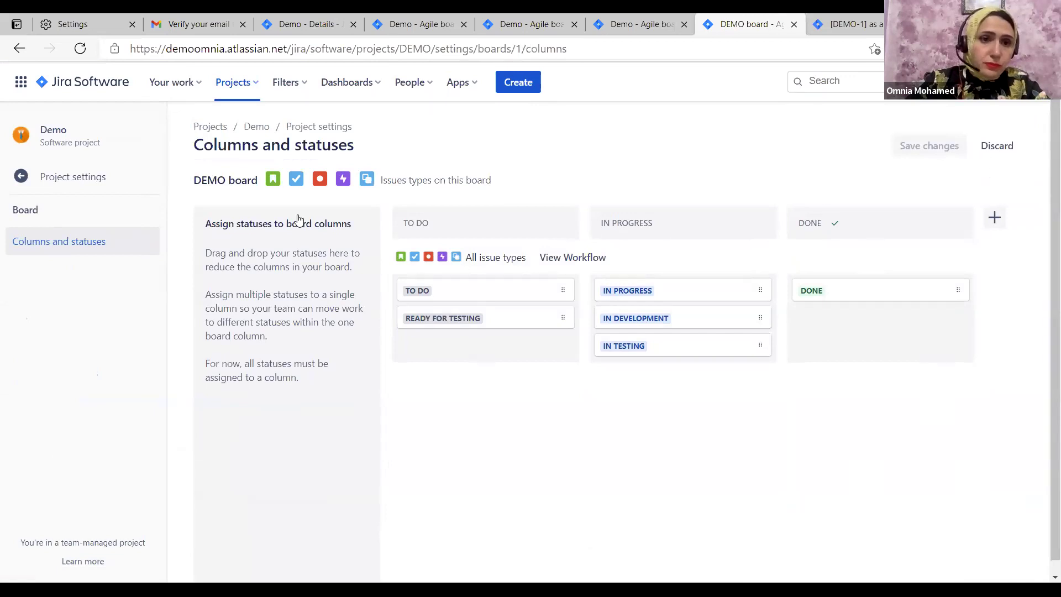
pyautogui.hotkey('alt', 'Left')
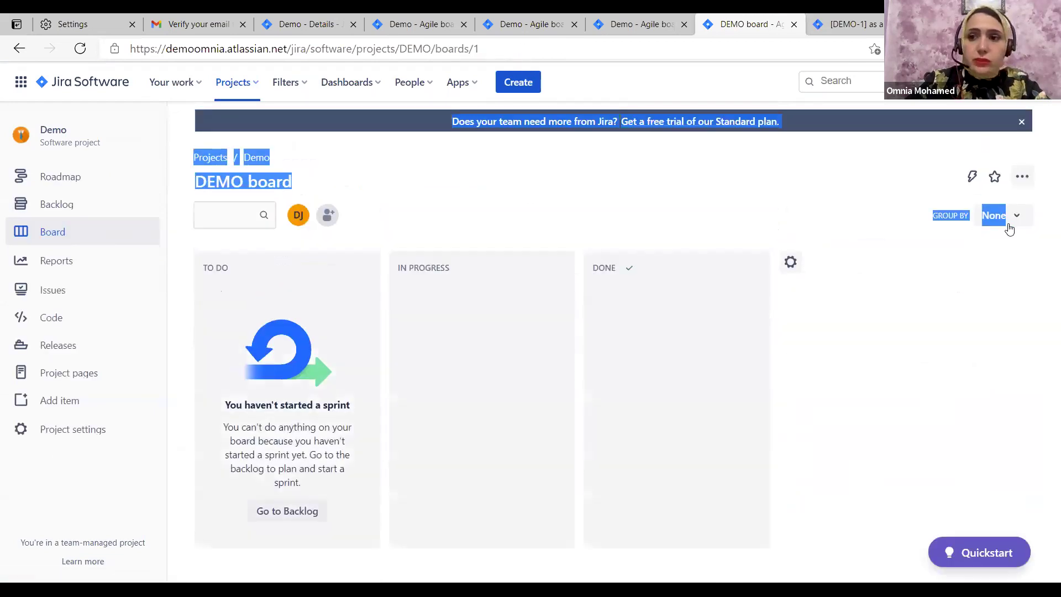
pyautogui.click(723, 231)
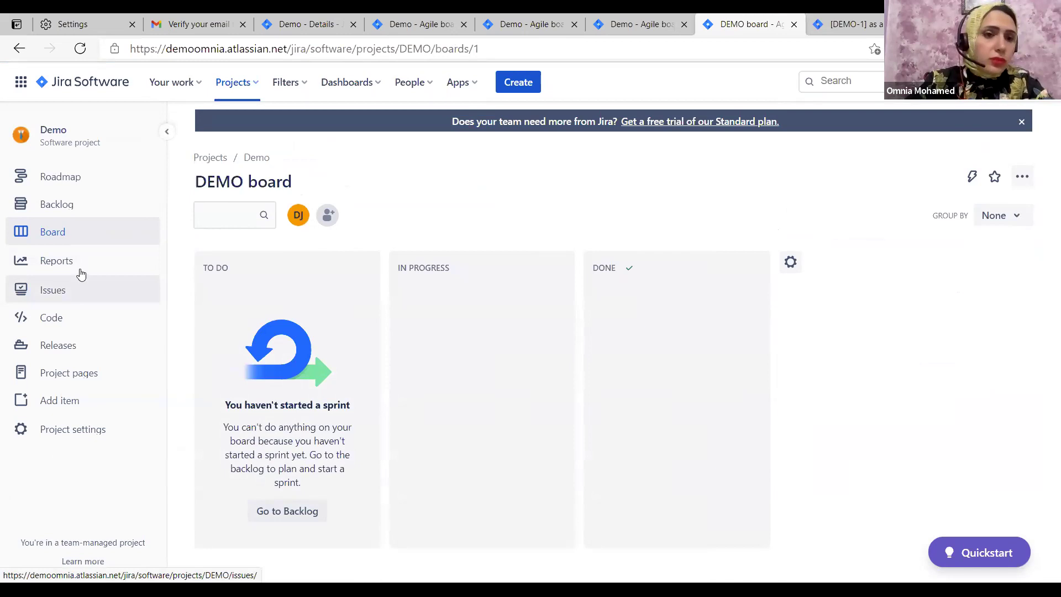
pyautogui.click(75, 206)
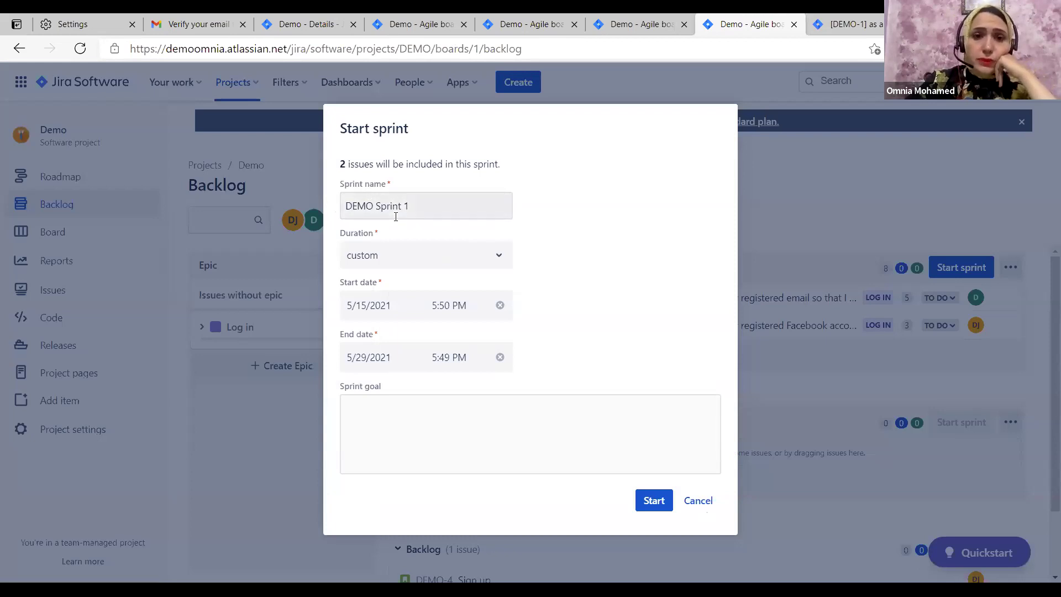
# Start DEMO Sprint 1 for 2 weeks from May 15, 2021 with goal 'The user can login to our system'
pyautogui.click(403, 418)
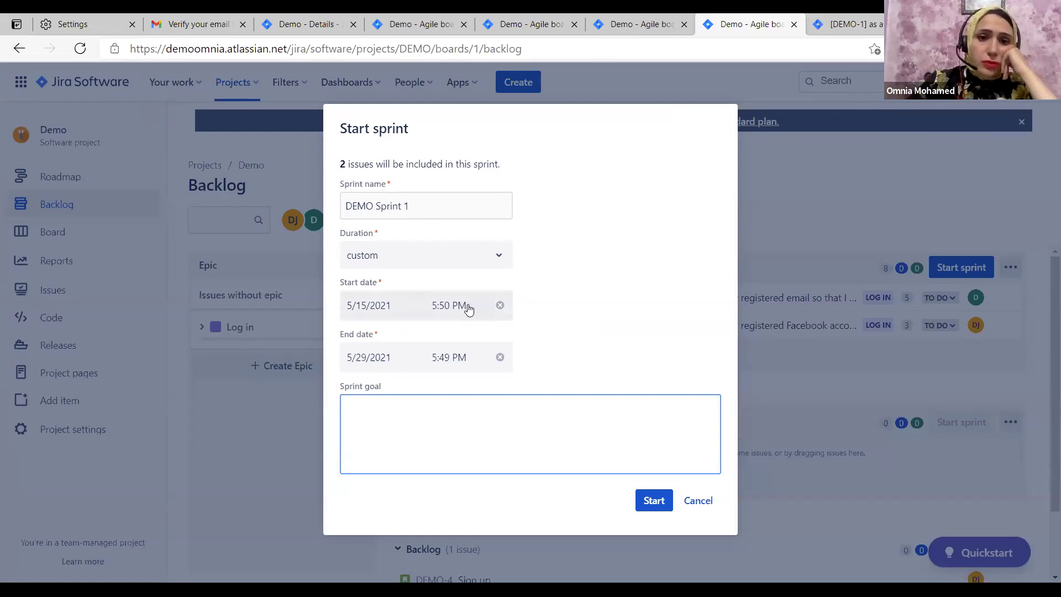
pyautogui.click(484, 255)
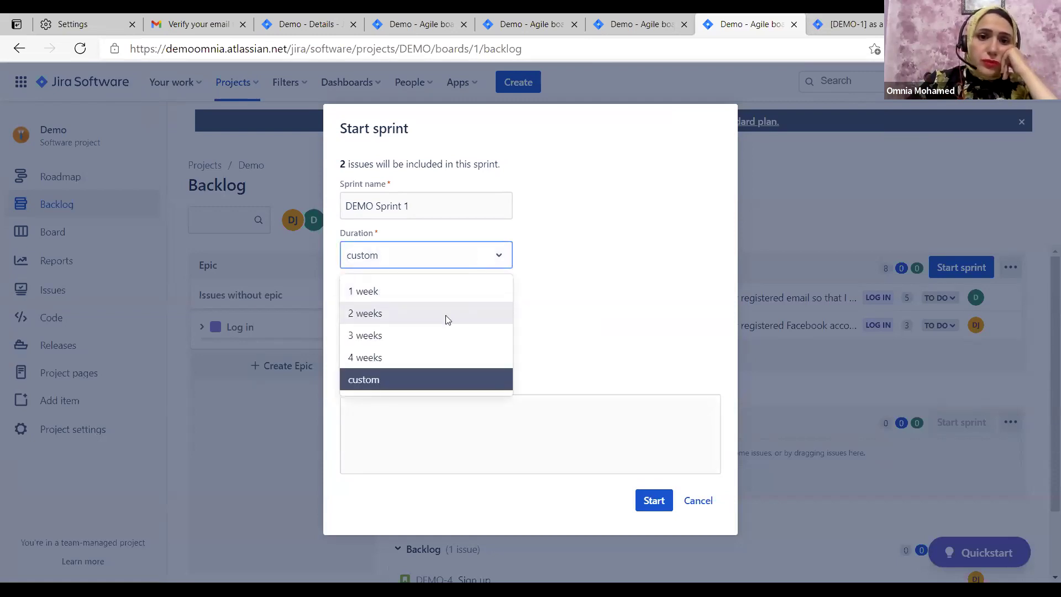
pyautogui.click(446, 315)
pyautogui.click(454, 307)
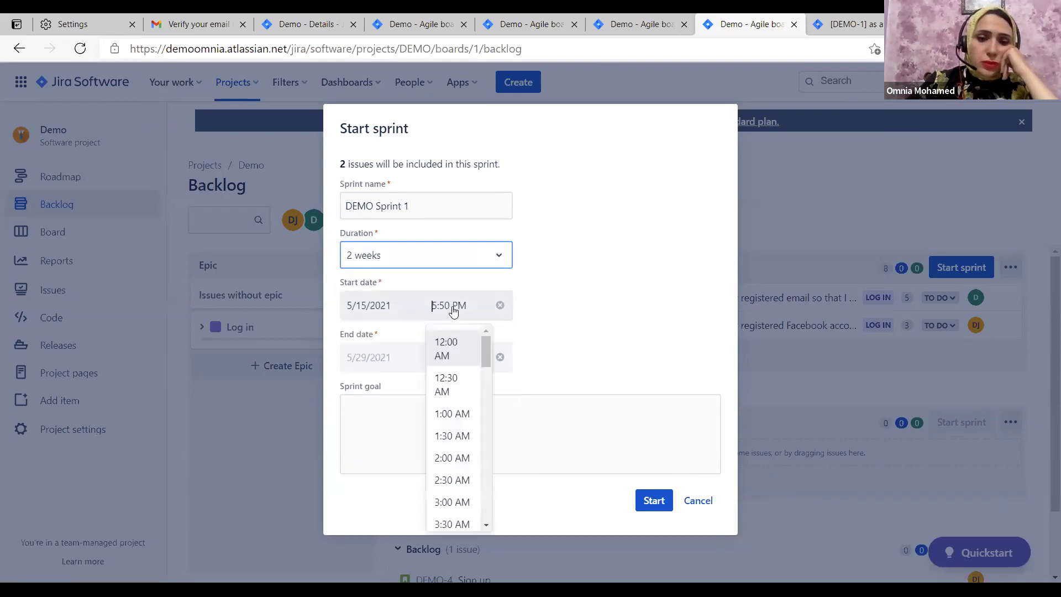
pyautogui.click(372, 305)
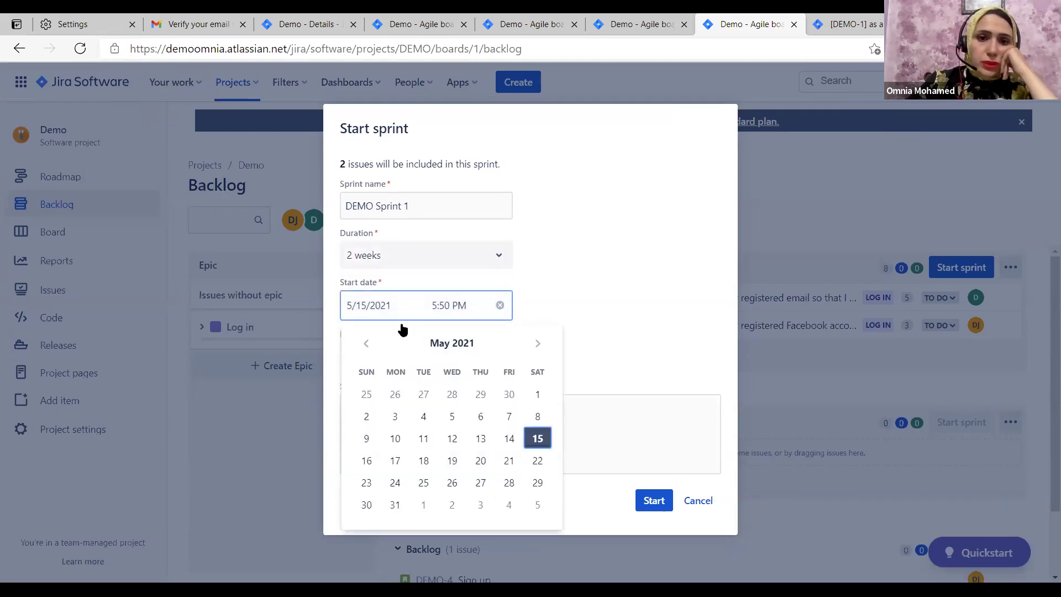
pyautogui.click(542, 435)
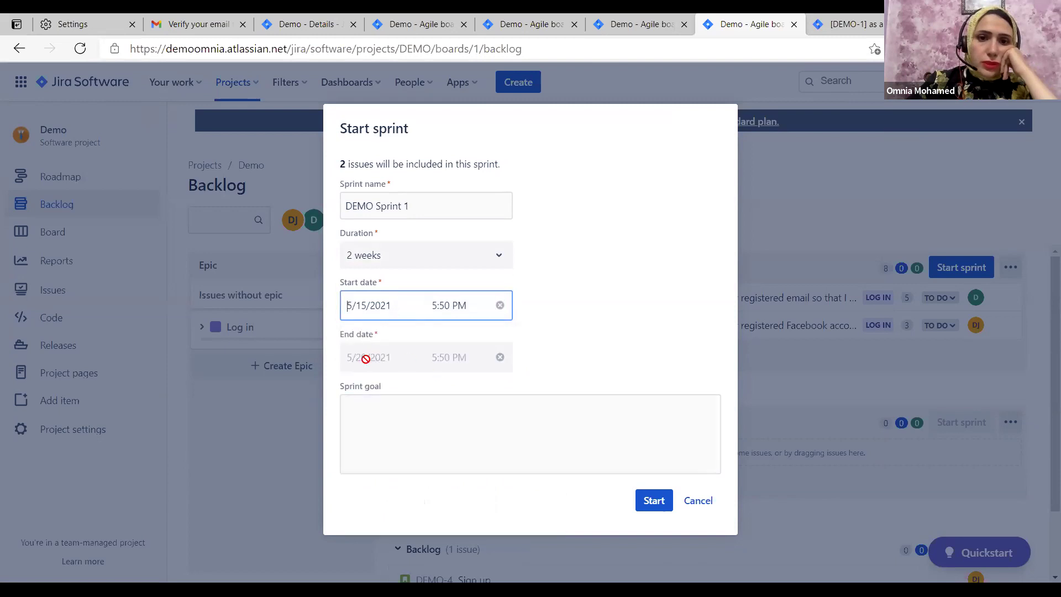
pyautogui.click(398, 415)
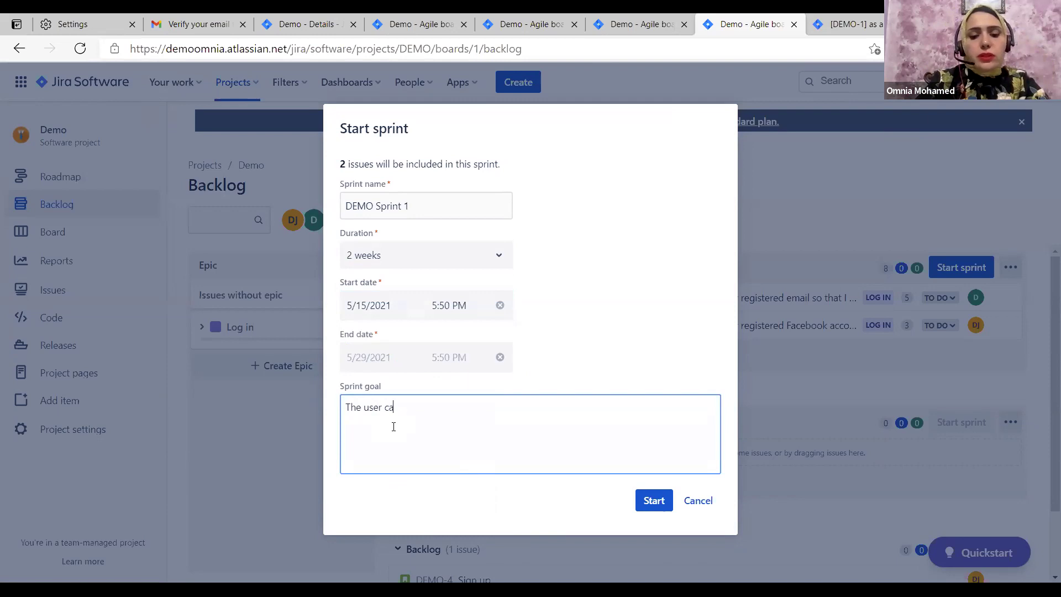
pyautogui.write('login to')
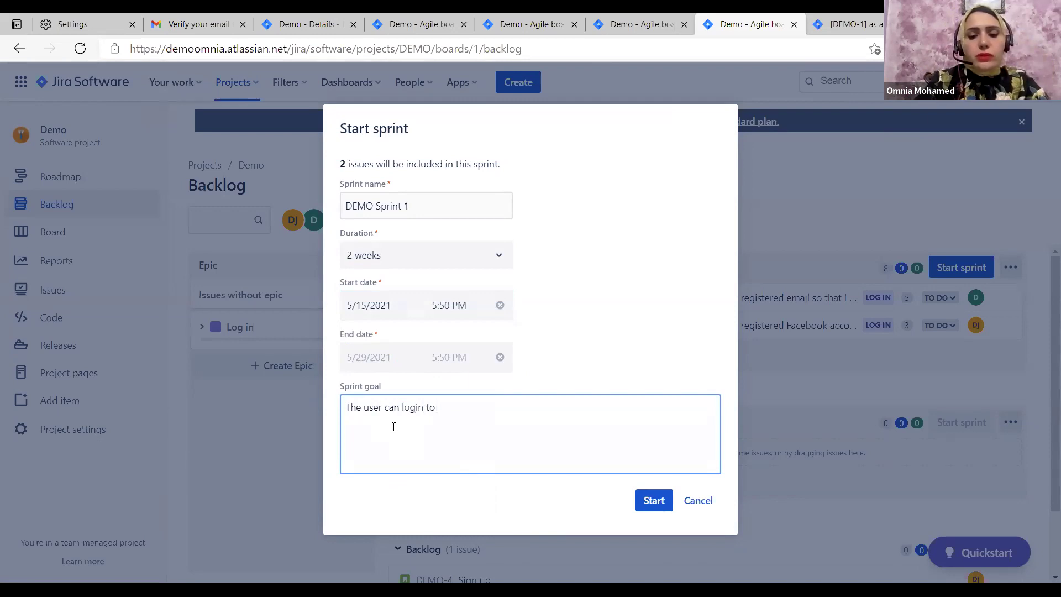
pyautogui.write(' our system')
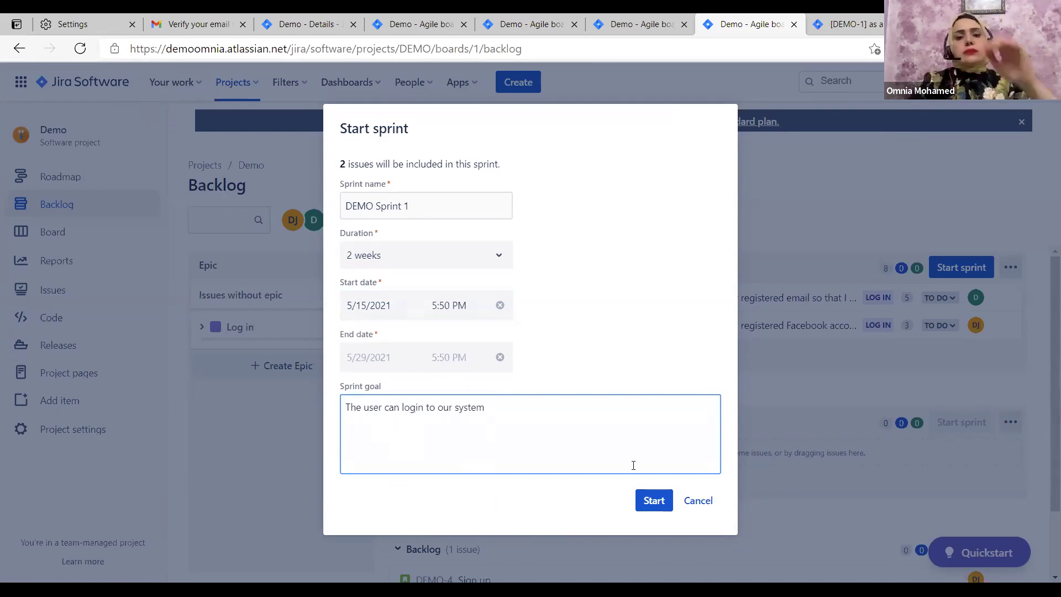
pyautogui.click(656, 499)
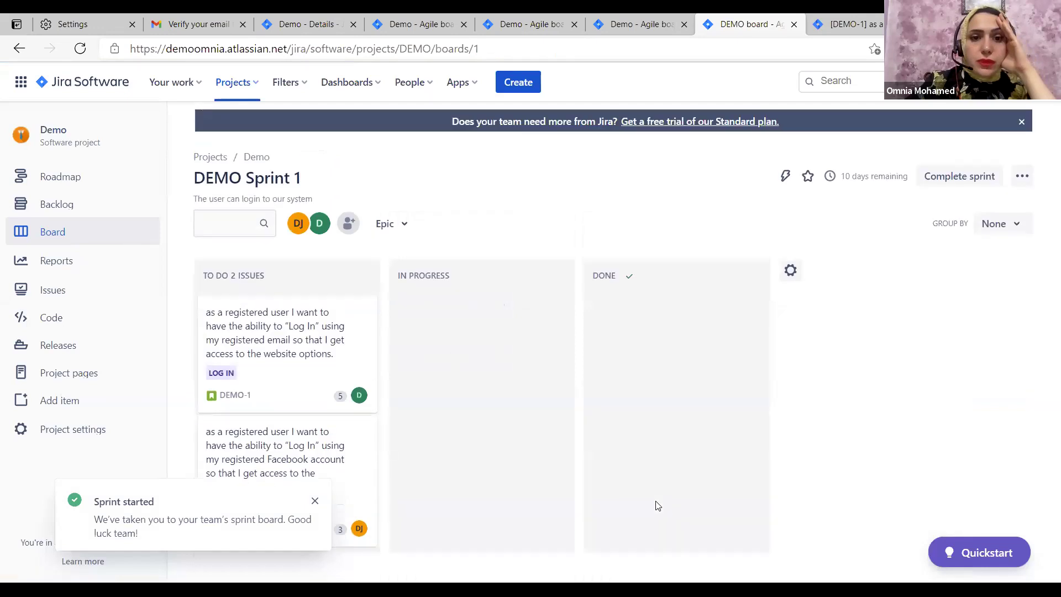
# Dismiss the Sprint started notice, look over the Epic, Group by and ••• menus, then open DEMO-1
pyautogui.click(313, 501)
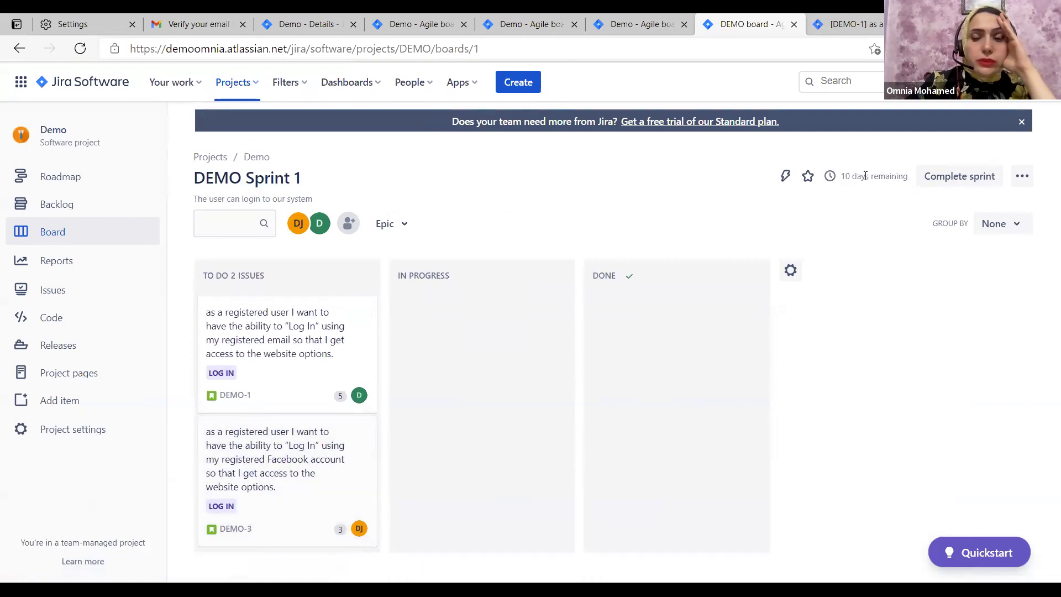
pyautogui.moveTo(848, 176)
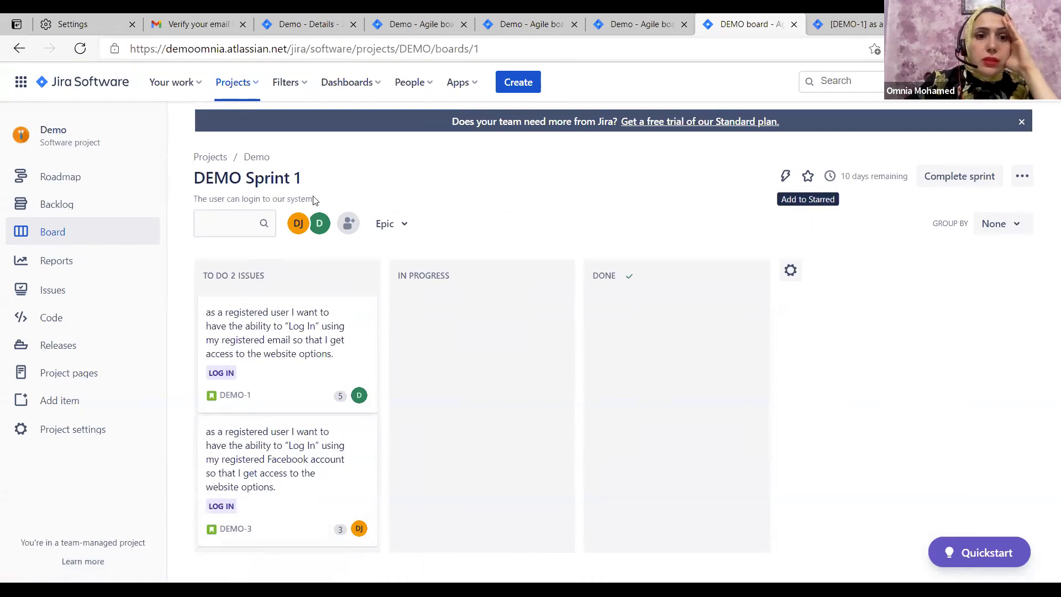
pyautogui.moveTo(313, 199); pyautogui.dragTo(204, 196)
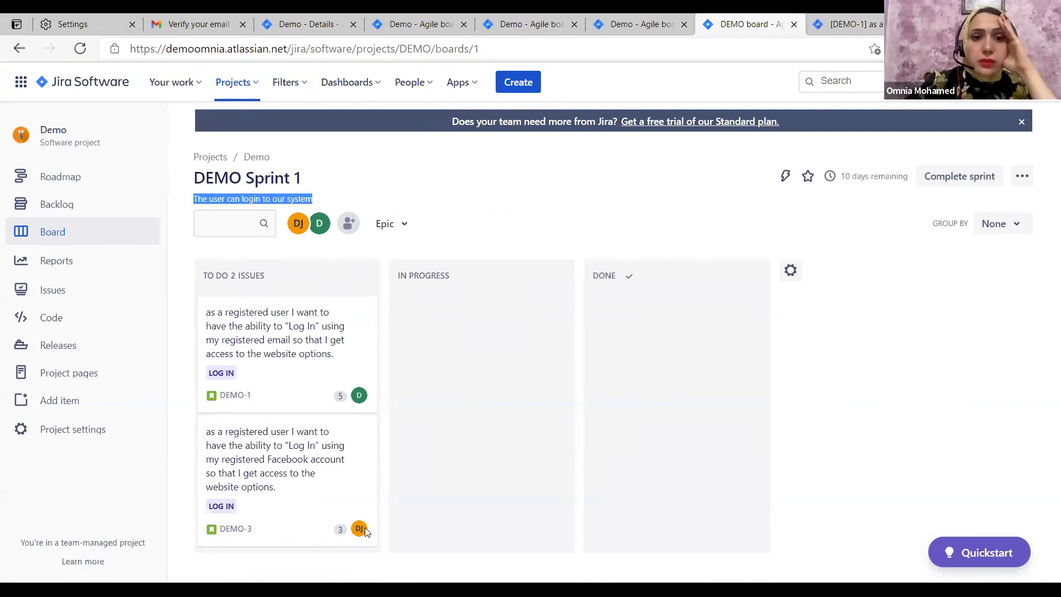
pyautogui.click(417, 230)
pyautogui.click(1023, 229)
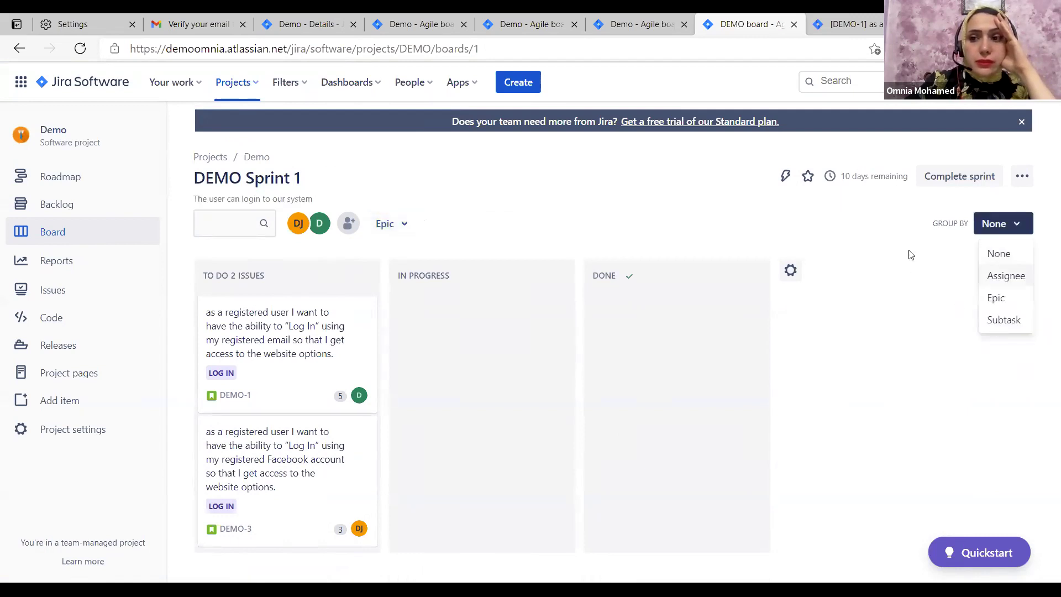
pyautogui.click(1022, 175)
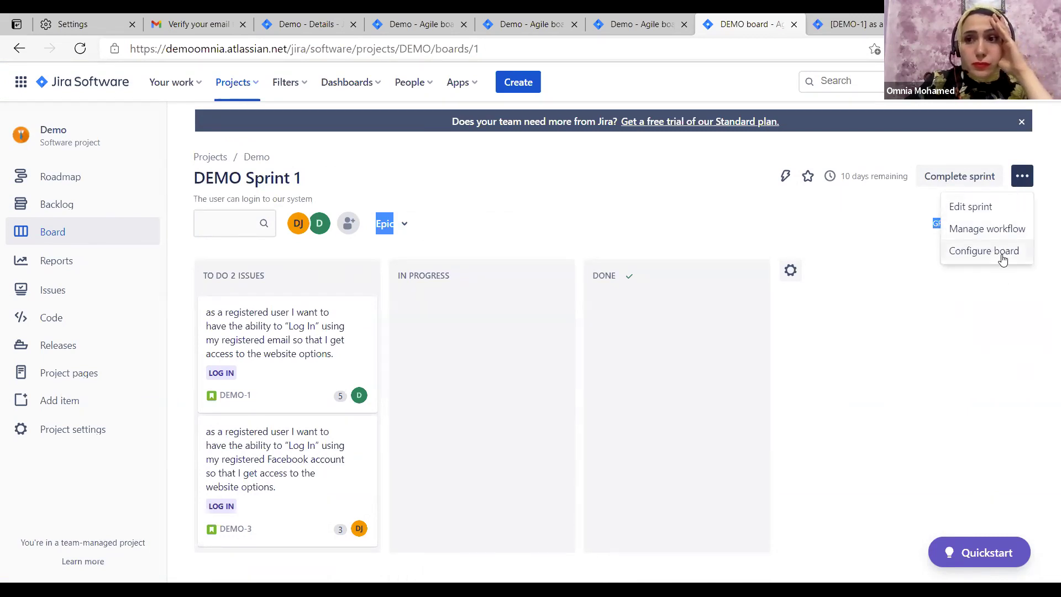
pyautogui.click(240, 361)
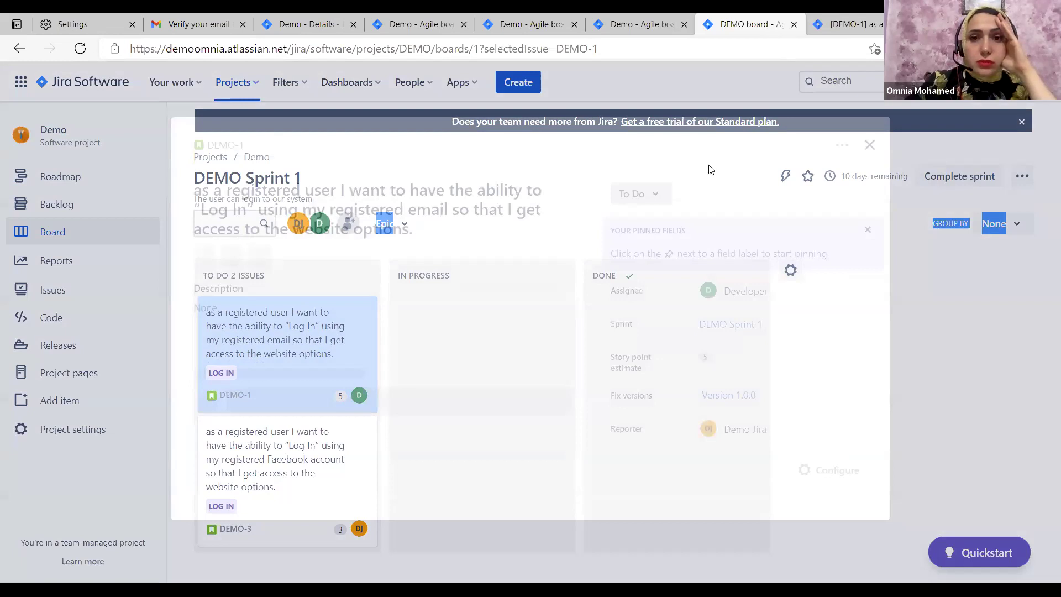
# Open DEMO-1 in a new browser tab and close its details on the sprint board
pyautogui.hotkey('shift', 'F10')
pyautogui.press('Return')
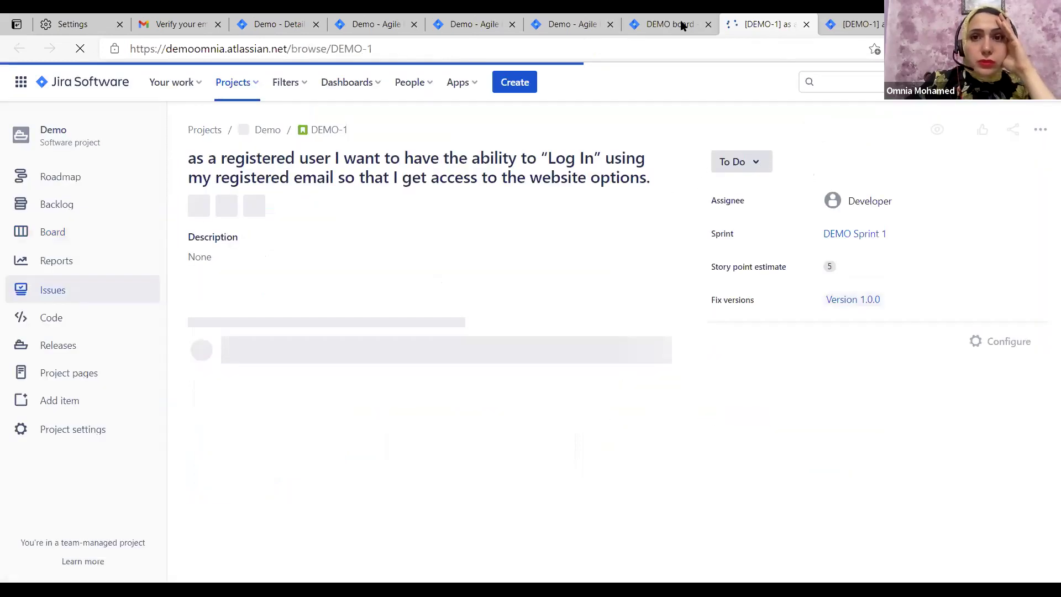
pyautogui.hotkey('ctrl', 'shift', 'Tab')
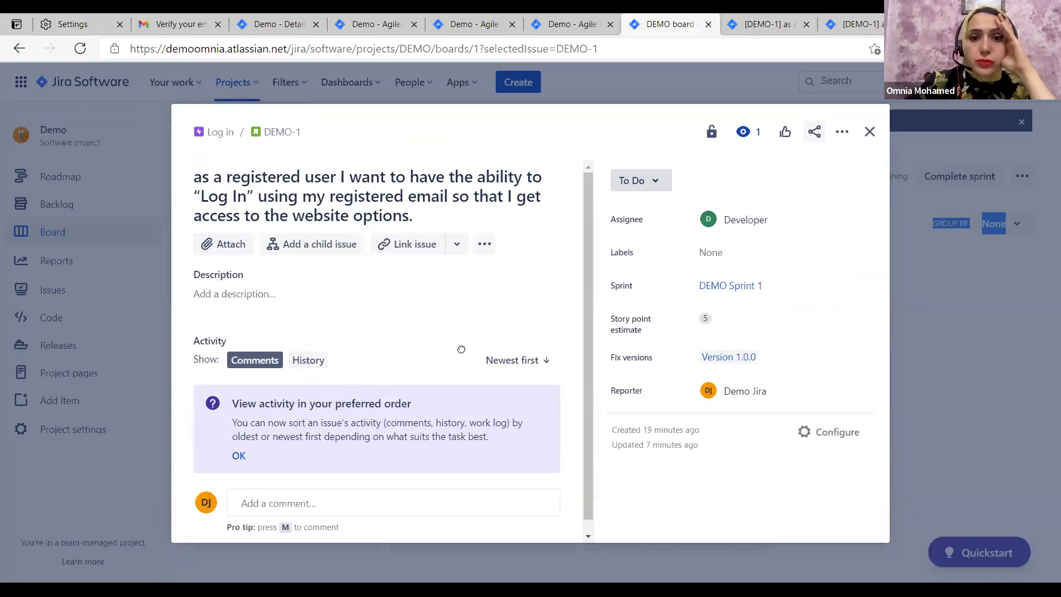
pyautogui.press('Escape')
# Move the DEMO-1 card into the In Progress column using the keyboard
pyautogui.press('space')
pyautogui.press('Right')
pyautogui.press('Down')
pyautogui.press('space')
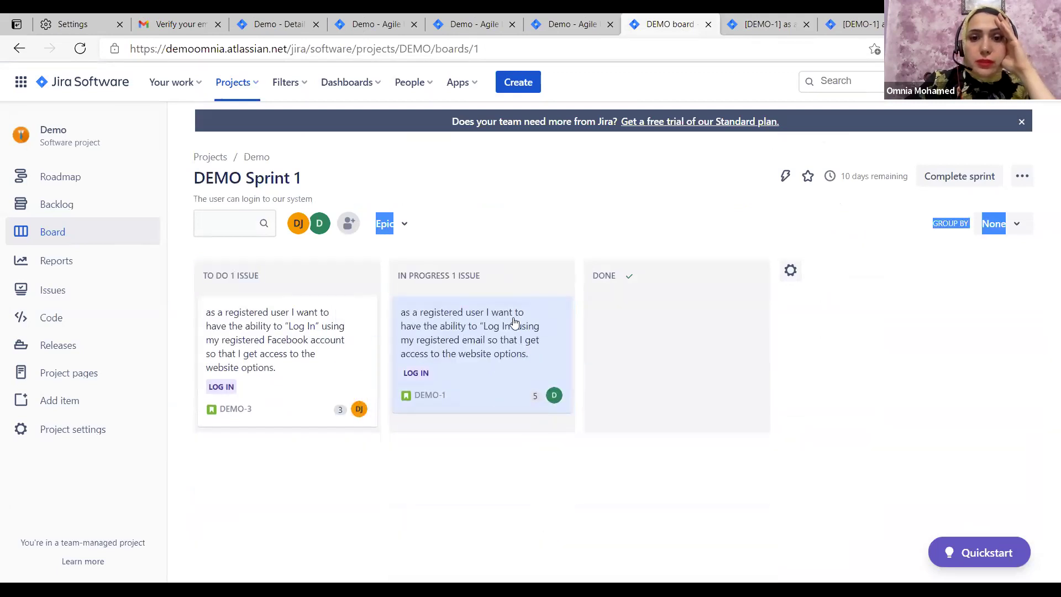
pyautogui.press('space')
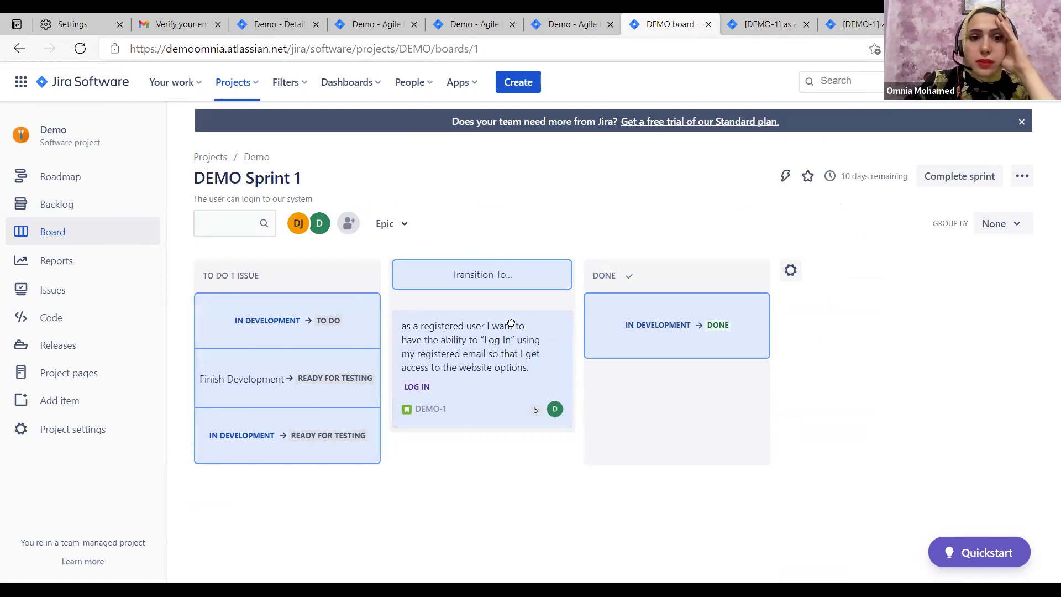
pyautogui.press('space')
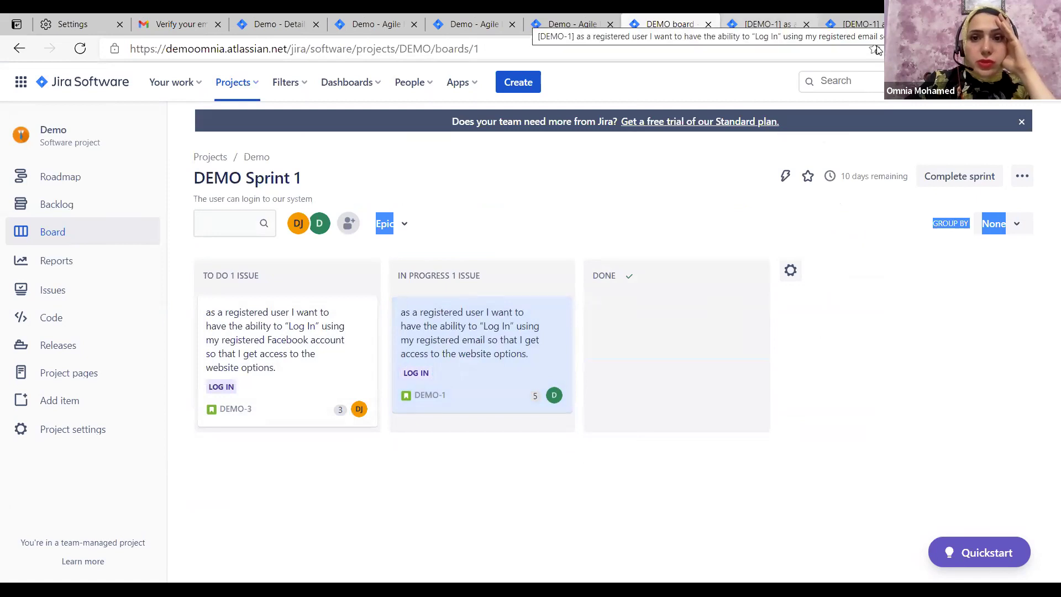
# On the refreshed DEMO-1 issue page, apply Finish Development to move it to Ready For Testing
pyautogui.hotkey('ctrl', 'Tab')
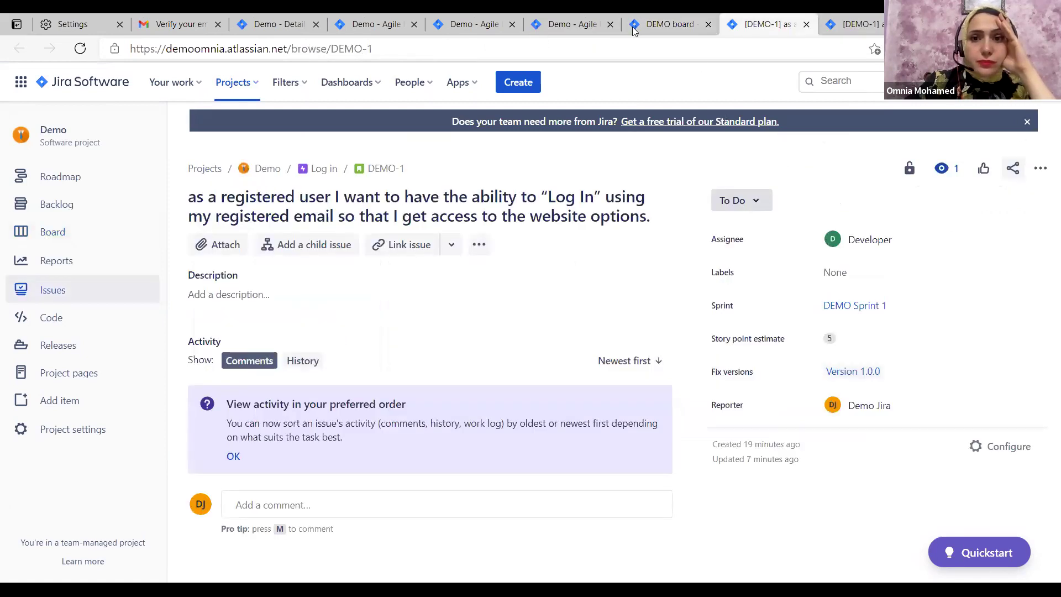
pyautogui.press('F5')
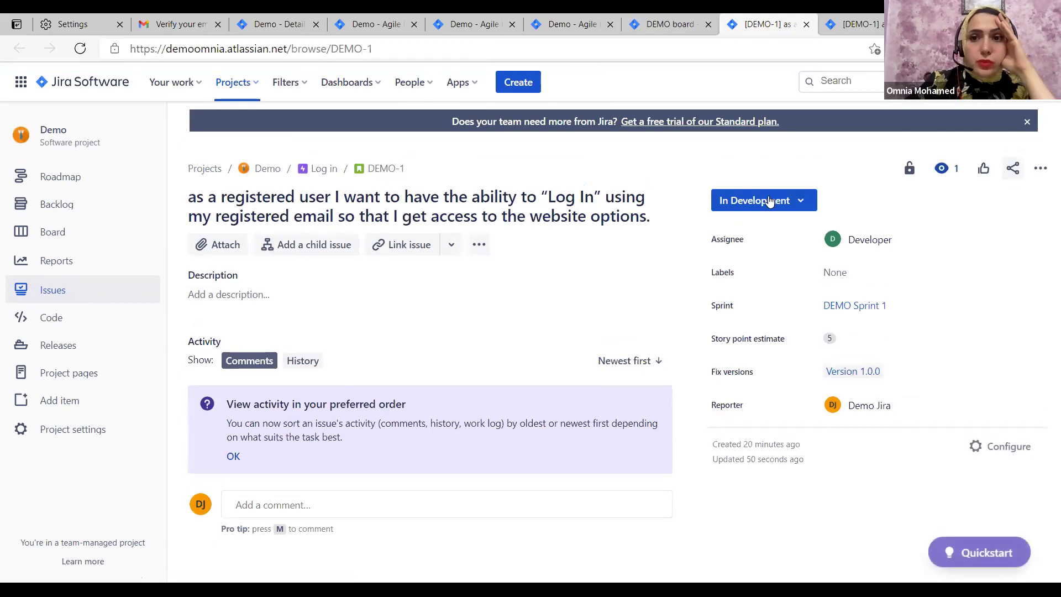
pyautogui.click(803, 206)
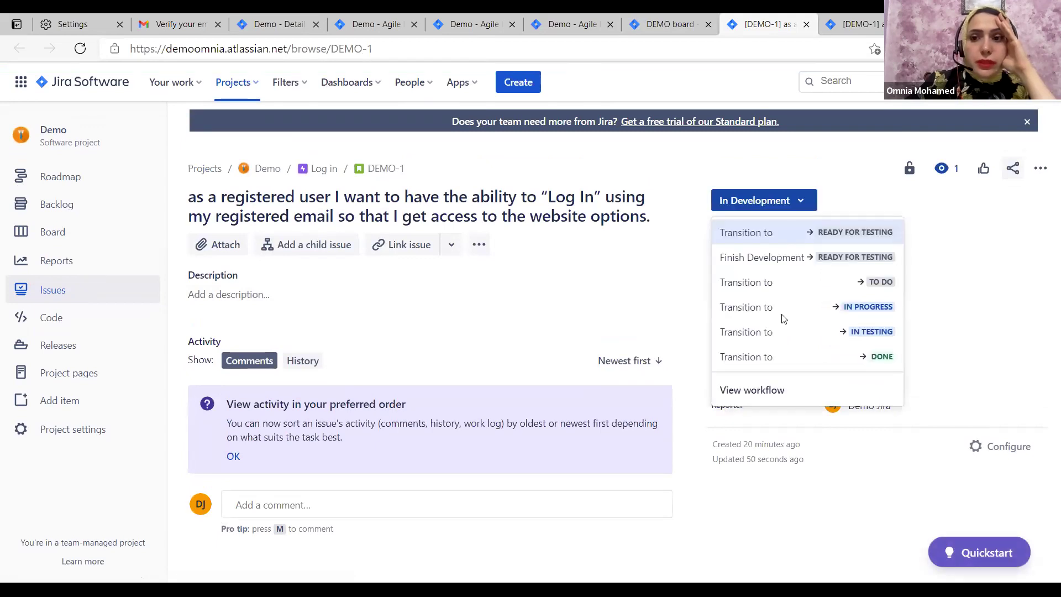
pyautogui.click(795, 257)
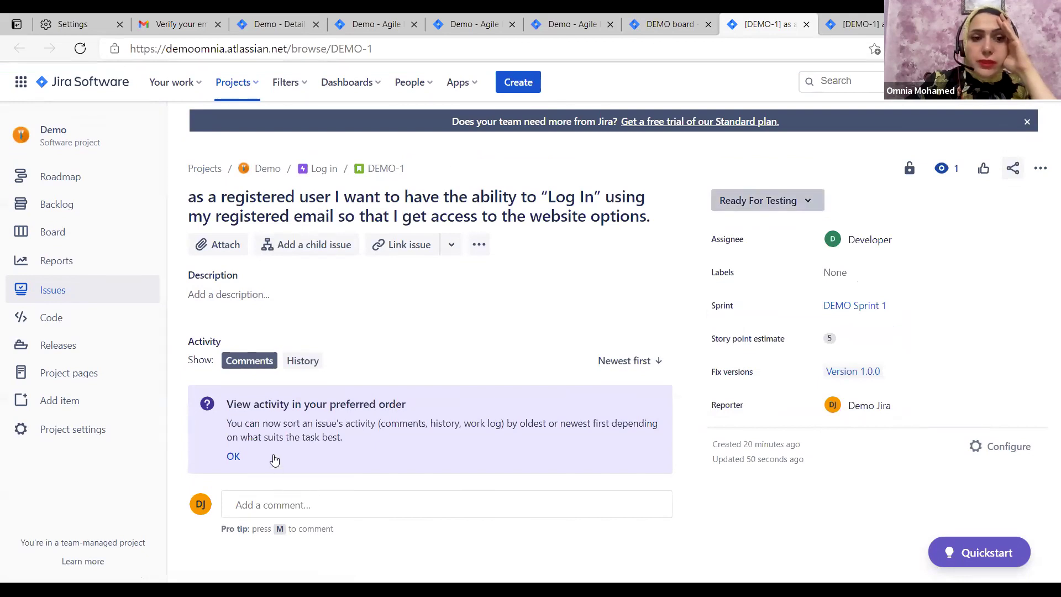
pyautogui.hotkey('ctrl', 'shift', 'Tab')
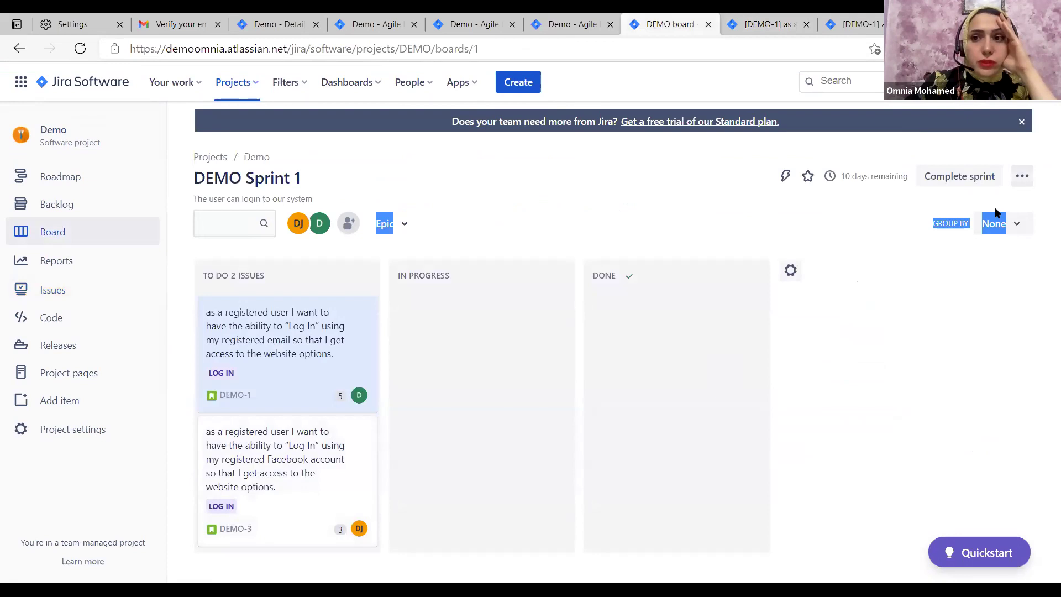
# Open the board's column and status configuration from the sprint's ••• menu
pyautogui.click(1022, 176)
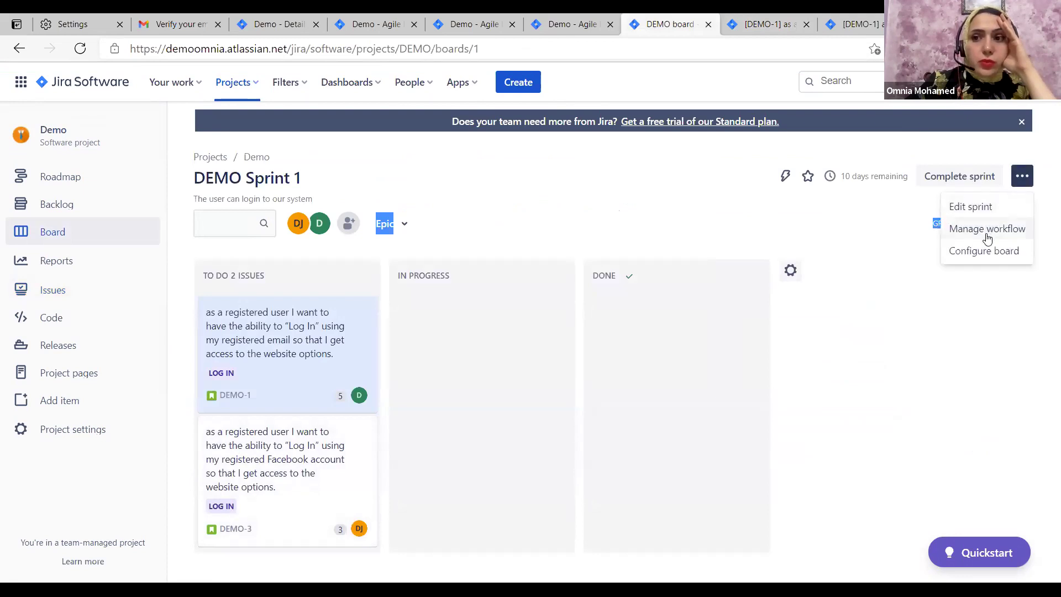
pyautogui.click(984, 252)
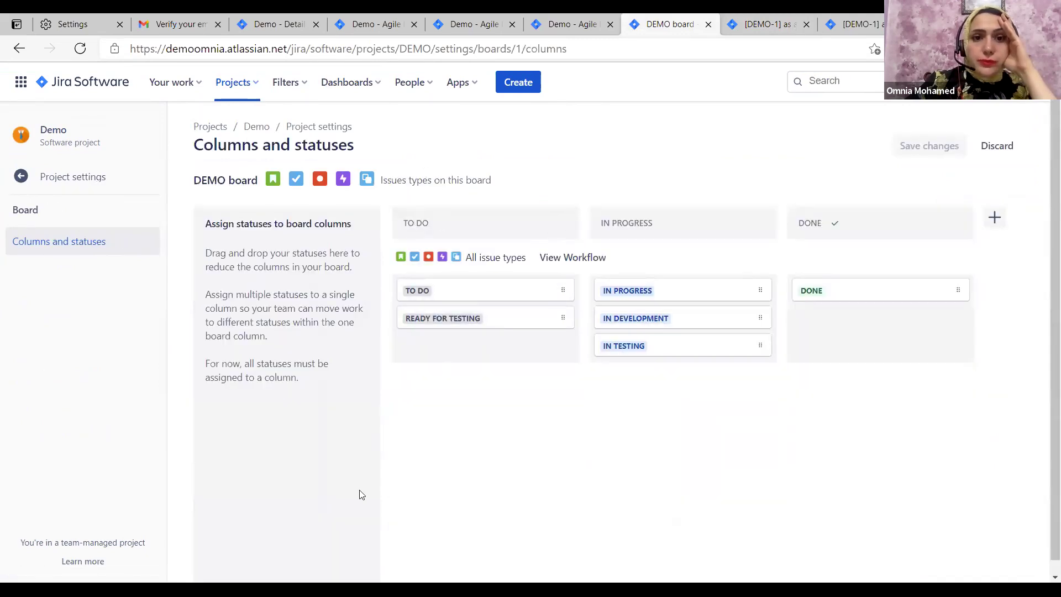
pyautogui.scroll(-1, 361, 495)
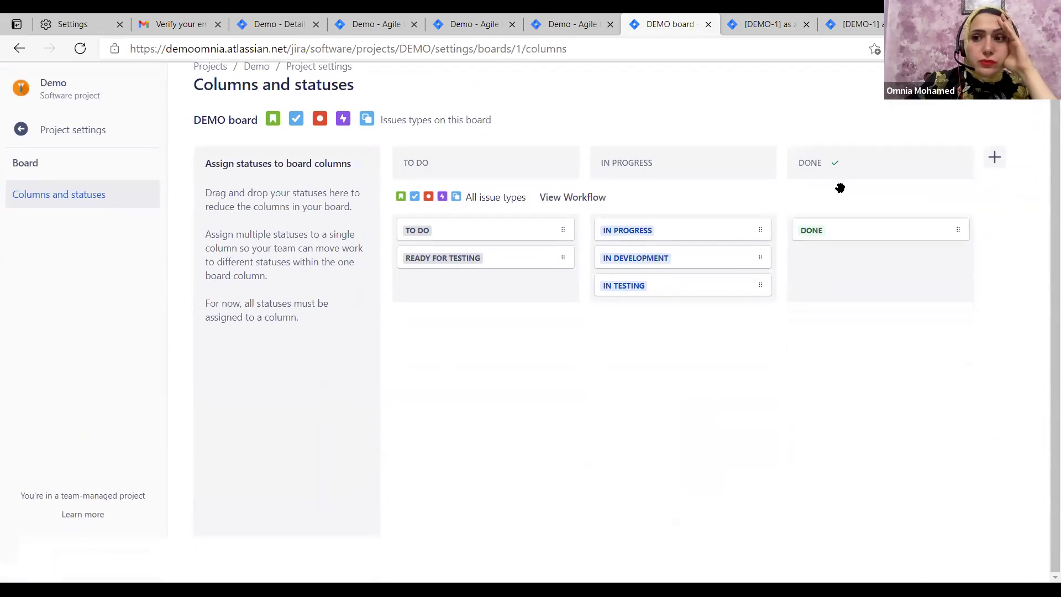
pyautogui.scroll(1, 1035, 111)
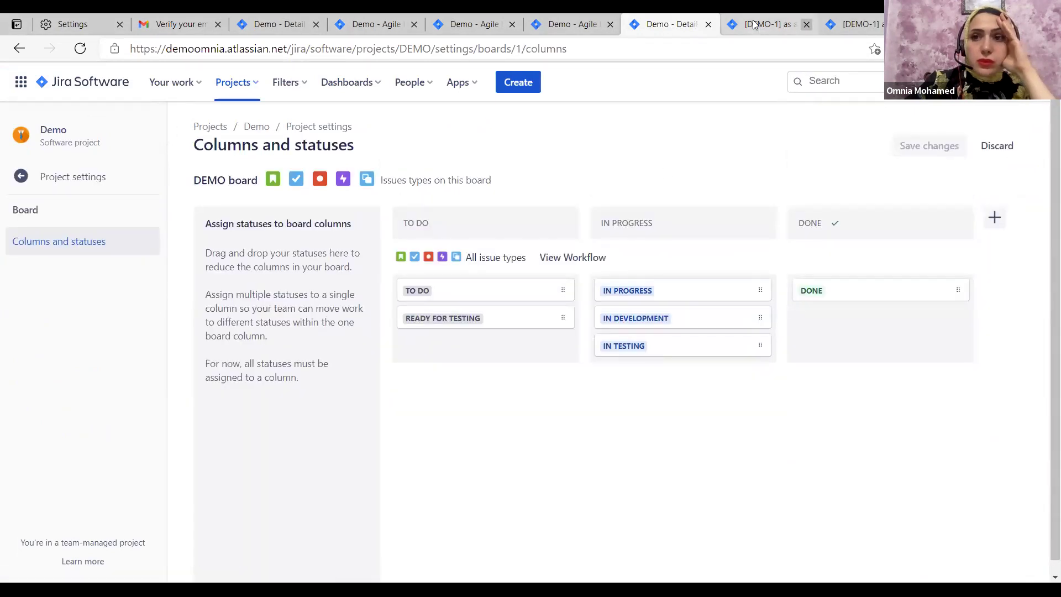
# Set DEMO-1's status to Done on its issue page
pyautogui.click(754, 24)
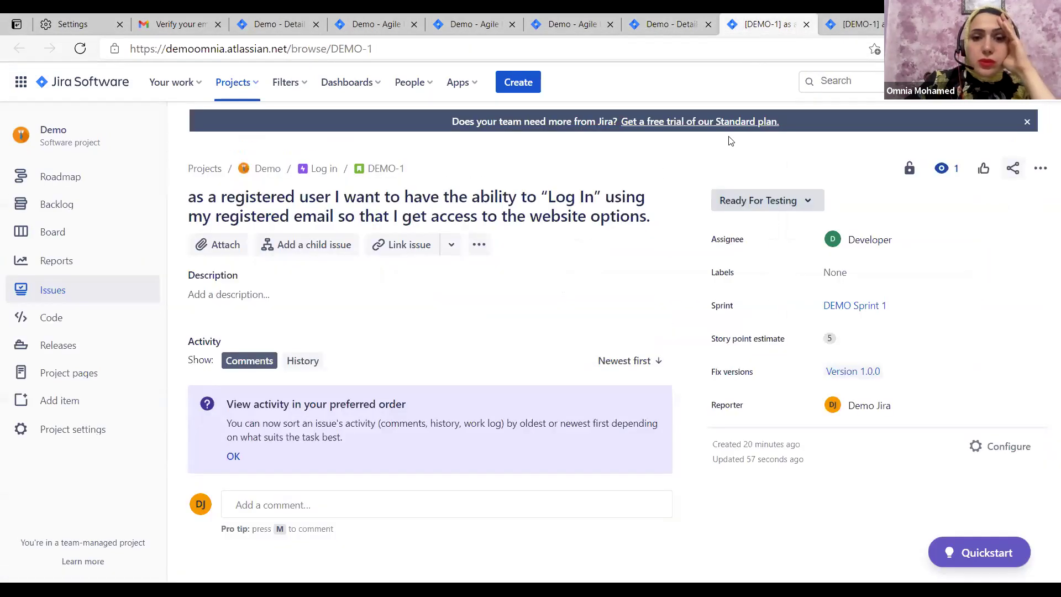
pyautogui.click(796, 201)
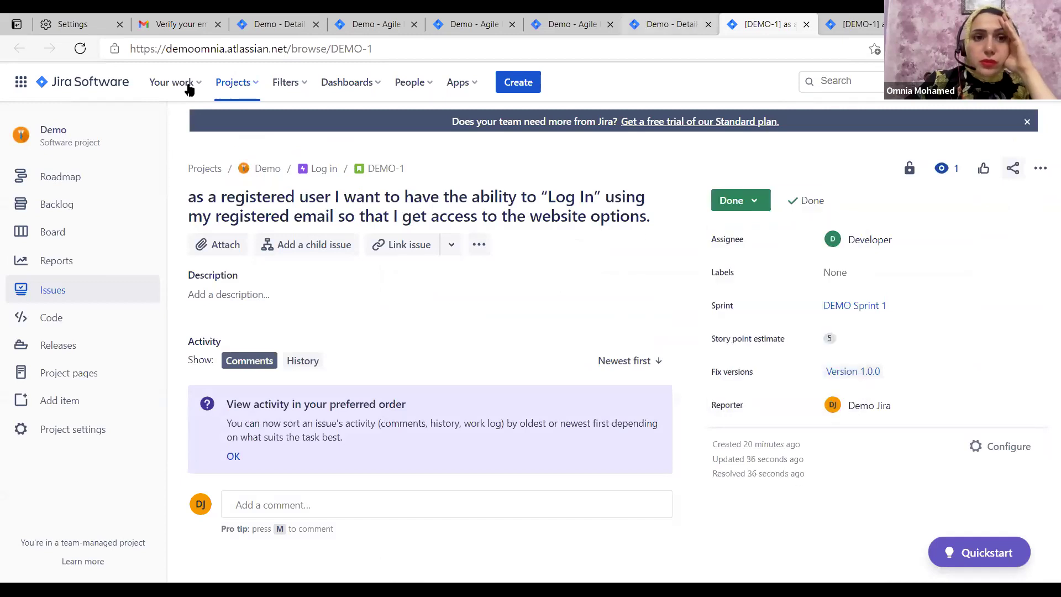
pyautogui.click(670, 24)
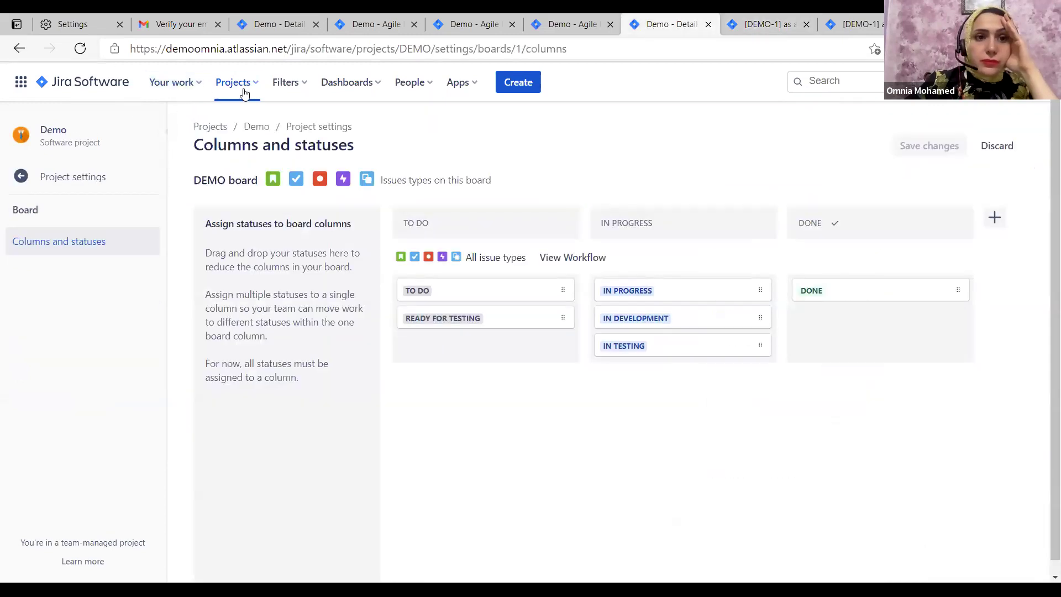
# Return to the Demo project's sprint board through the Projects list
pyautogui.click(256, 87)
pyautogui.click(259, 81)
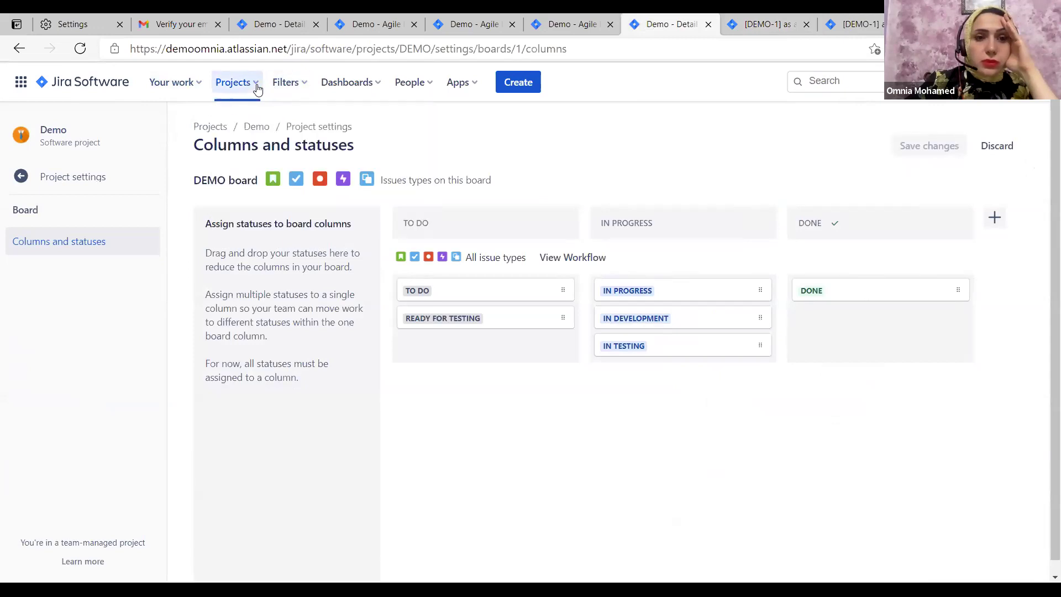
pyautogui.click(257, 87)
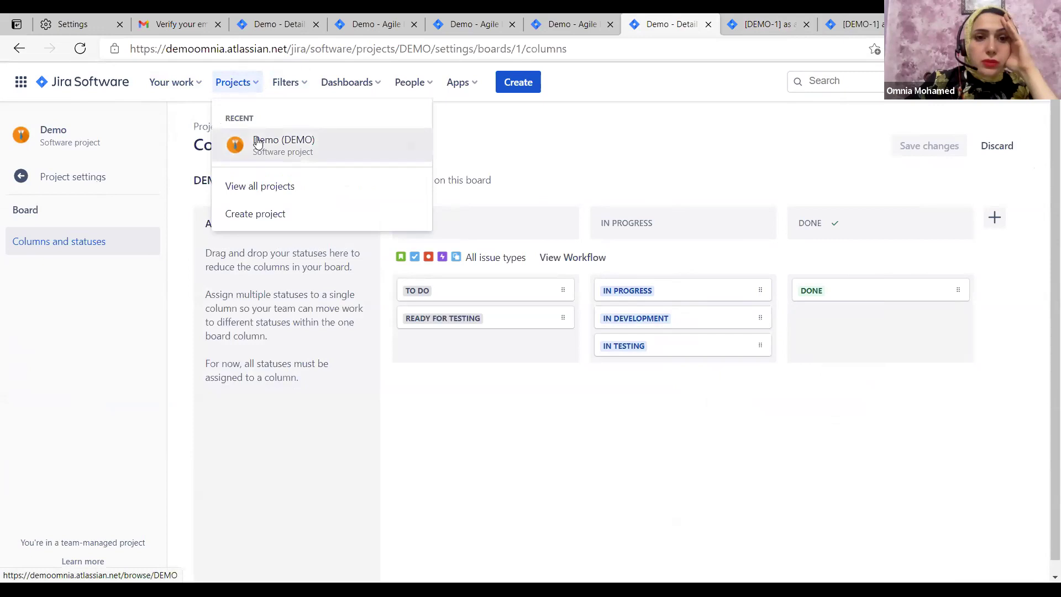
pyautogui.click(73, 225)
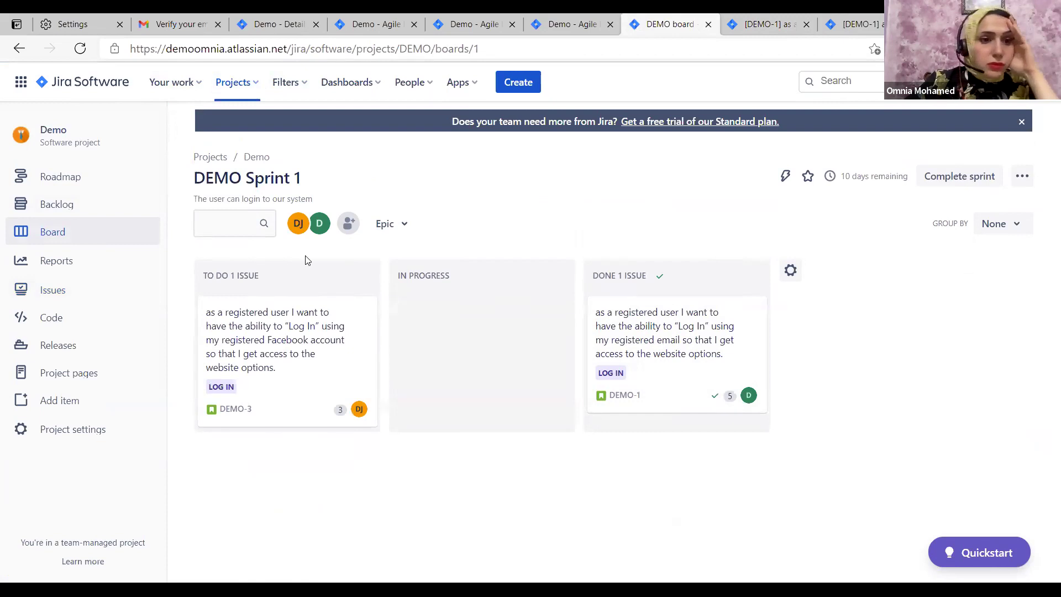
# Release Version 1.0.0 from the project's Releases page
pyautogui.click(62, 353)
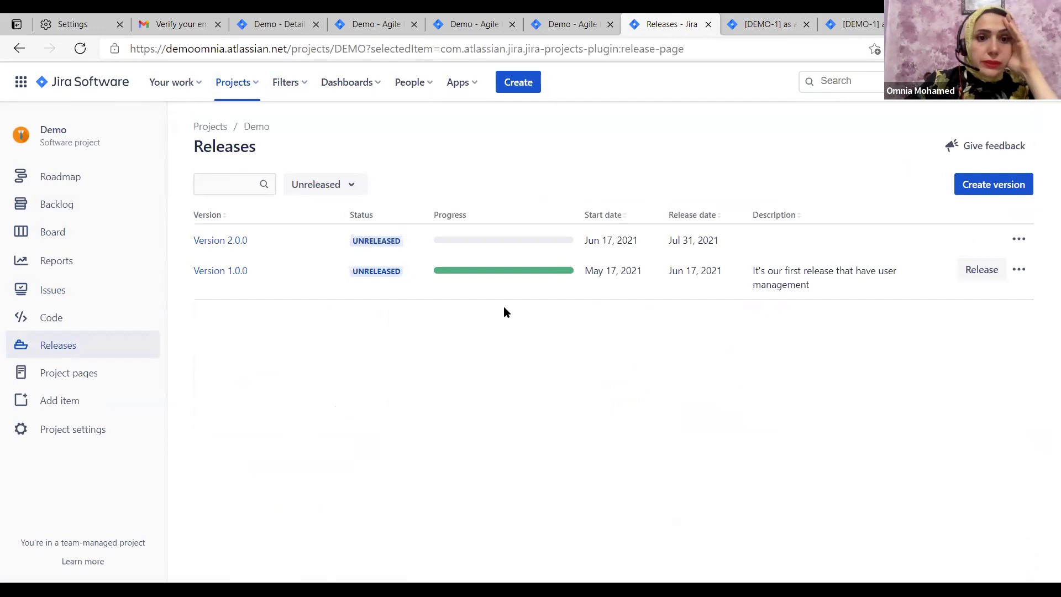
pyautogui.moveTo(524, 270)
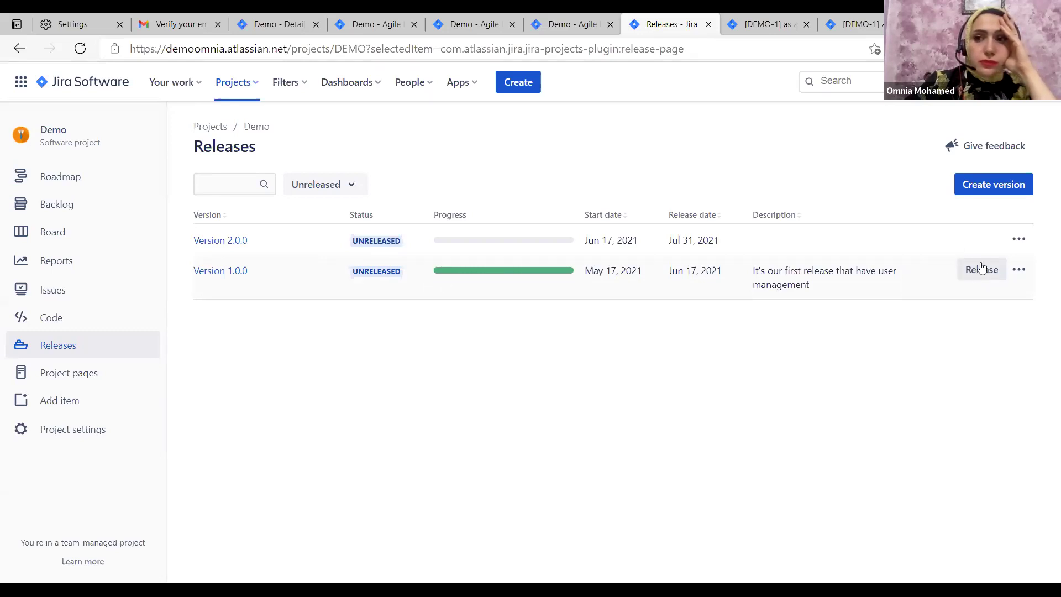
pyautogui.click(982, 269)
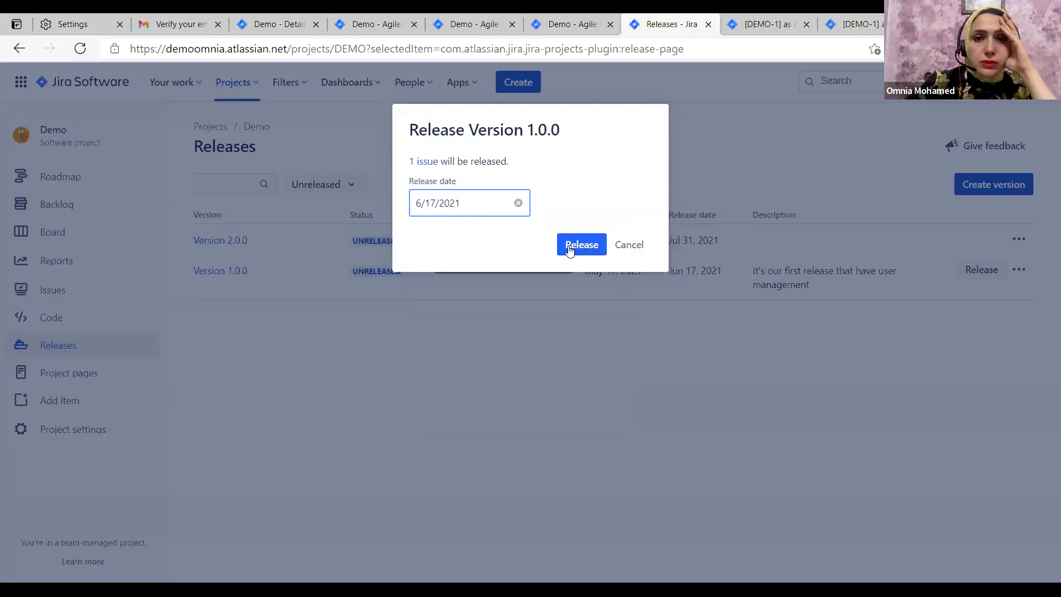
pyautogui.click(574, 245)
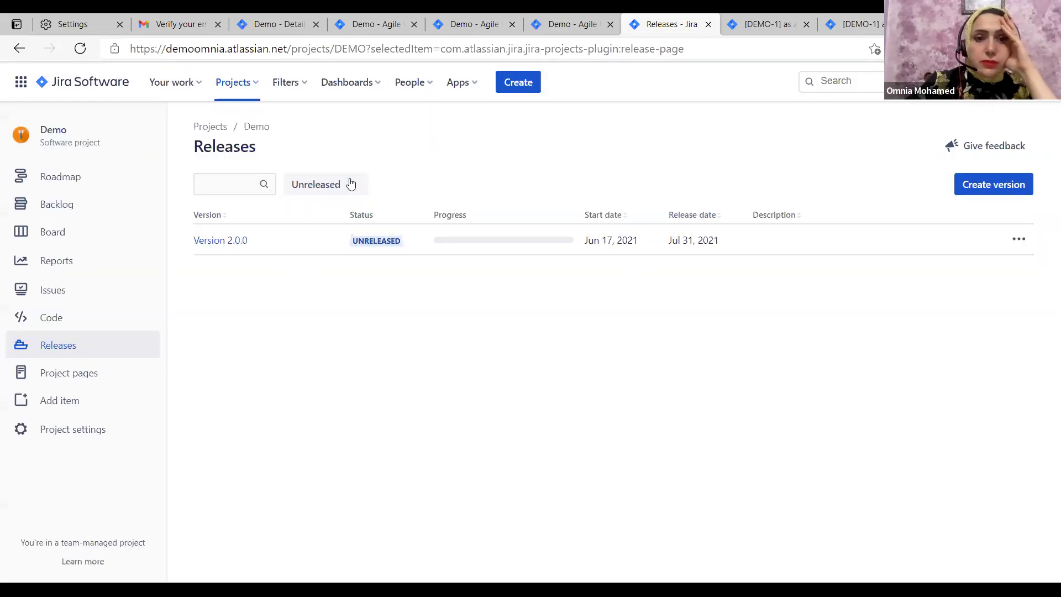
# Filter to released versions, check Version 1.0.0's done issues, then go to the Backlog
pyautogui.click(351, 184)
pyautogui.click(300, 217)
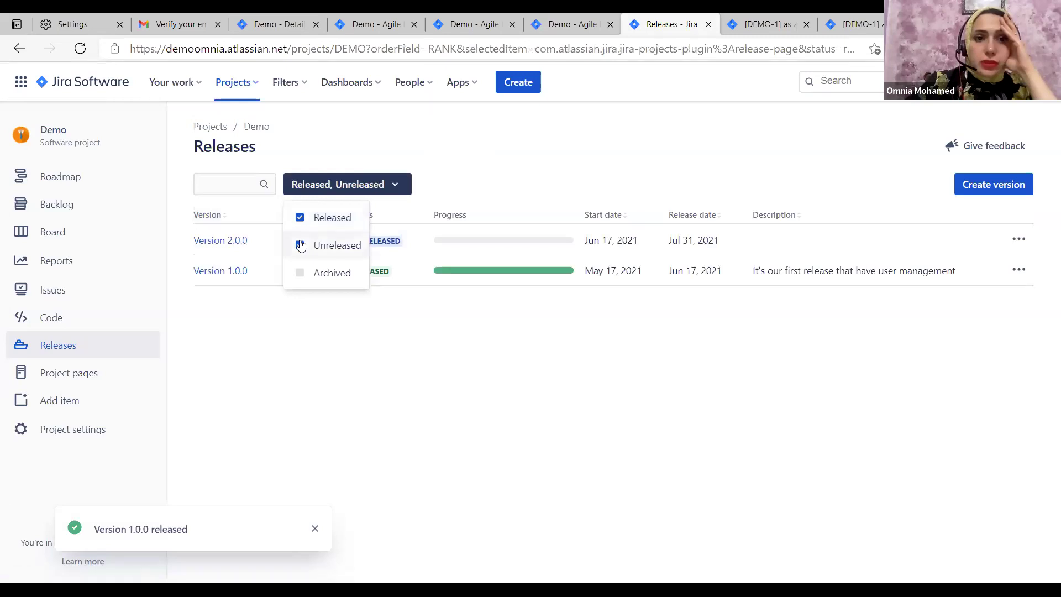
pyautogui.click(300, 245)
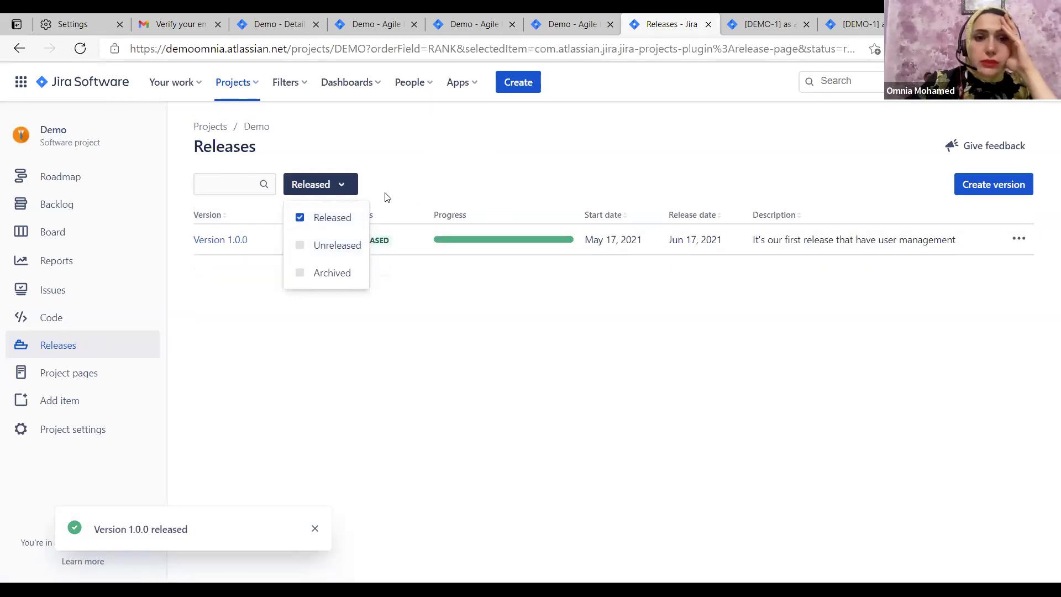
pyautogui.click(272, 219)
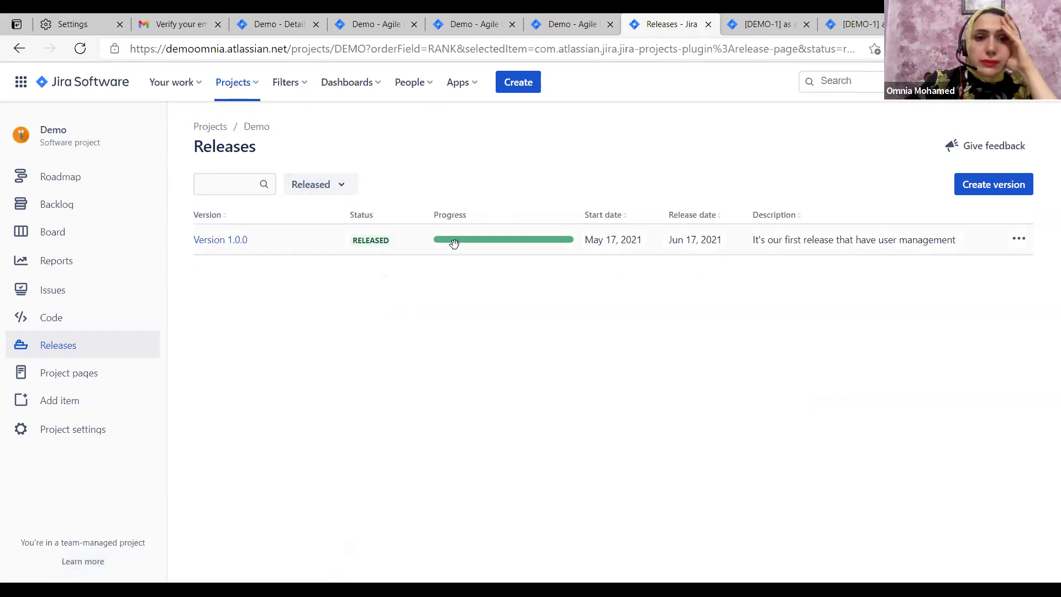
pyautogui.click(232, 241)
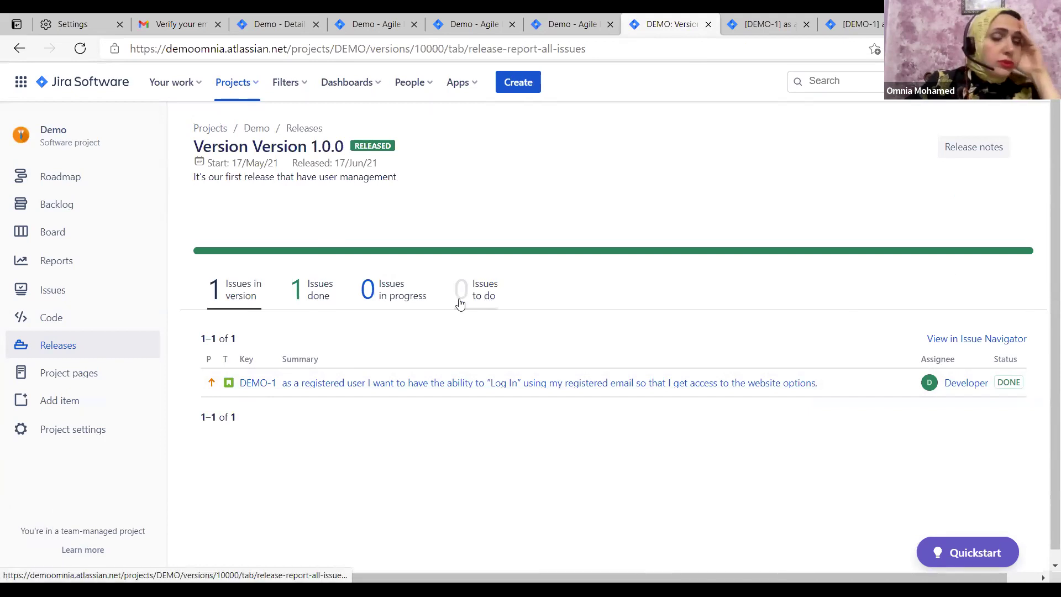
pyautogui.click(321, 309)
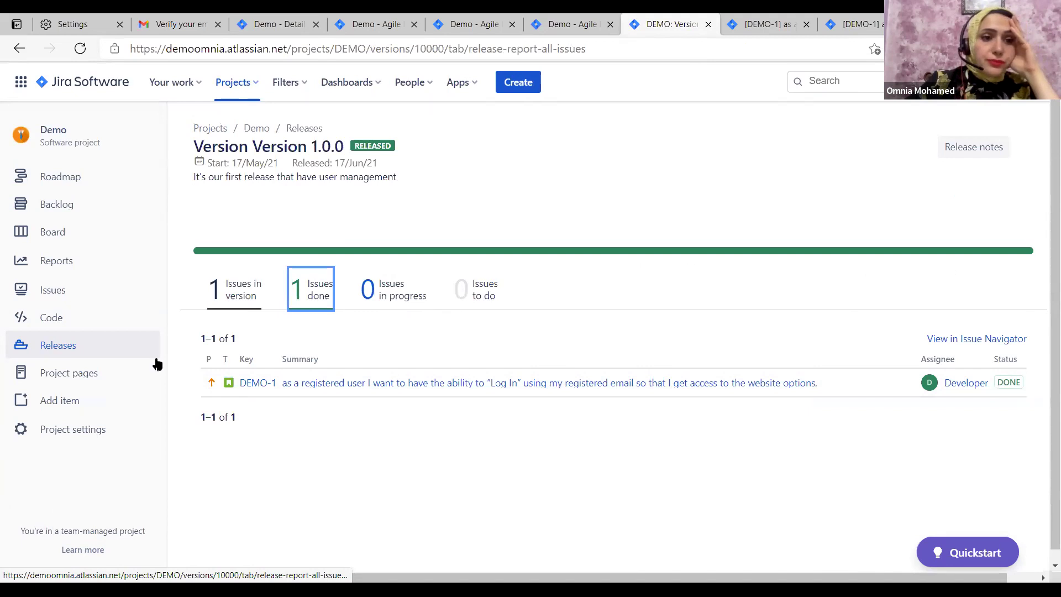
pyautogui.click(105, 232)
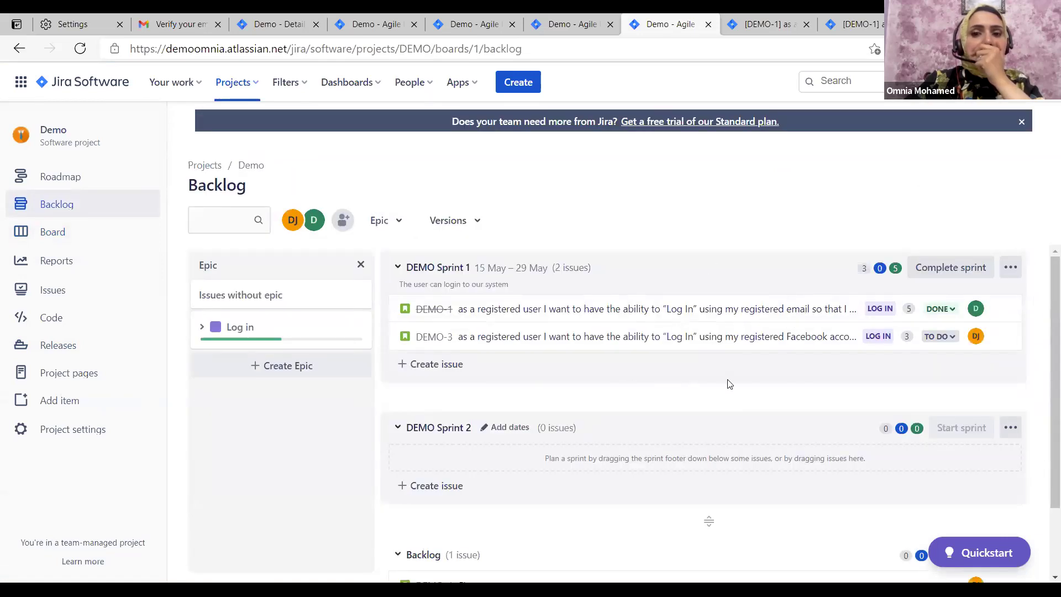
# Scroll through the backlog's sprints, then switch to the DEMO-1 issue tab with Ctrl+Tab
pyautogui.scroll(-1, 746, 403)
pyautogui.scroll(1, 719, 279)
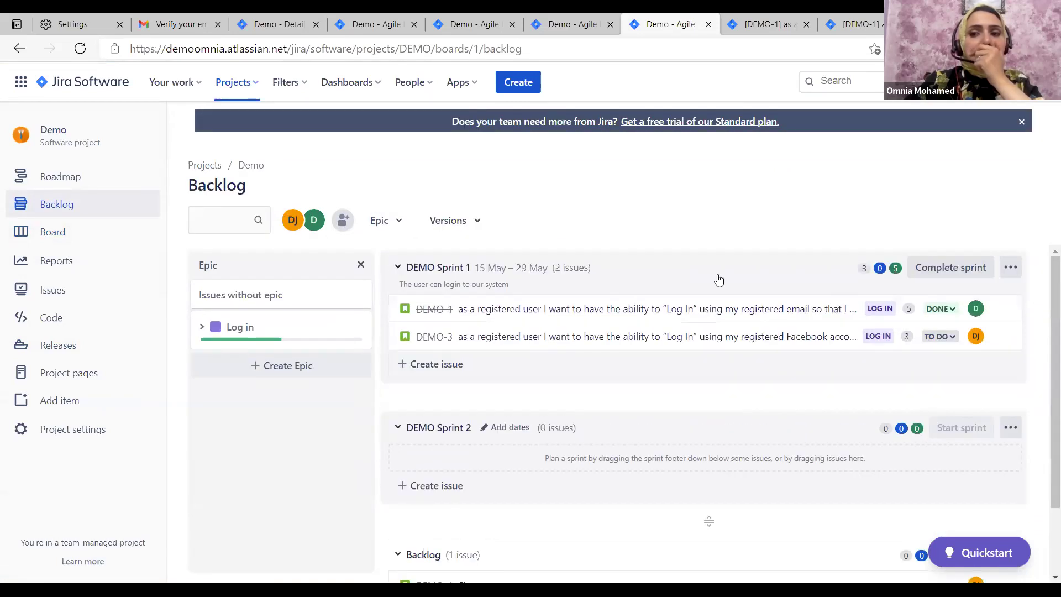
pyautogui.scroll(-3, 741, 381)
pyautogui.scroll(3, 976, 274)
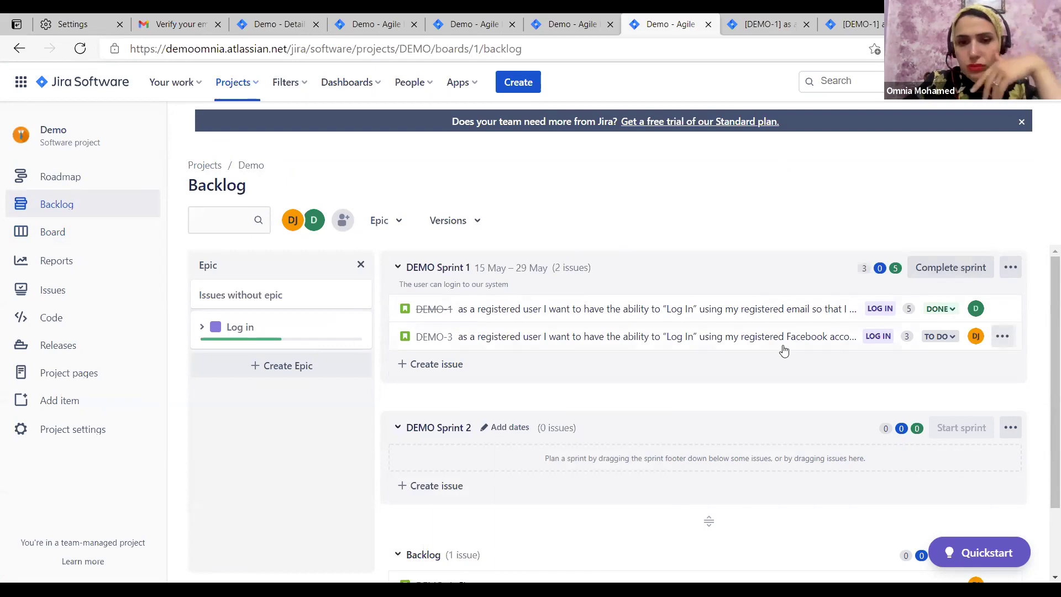
pyautogui.scroll(-3, 734, 369)
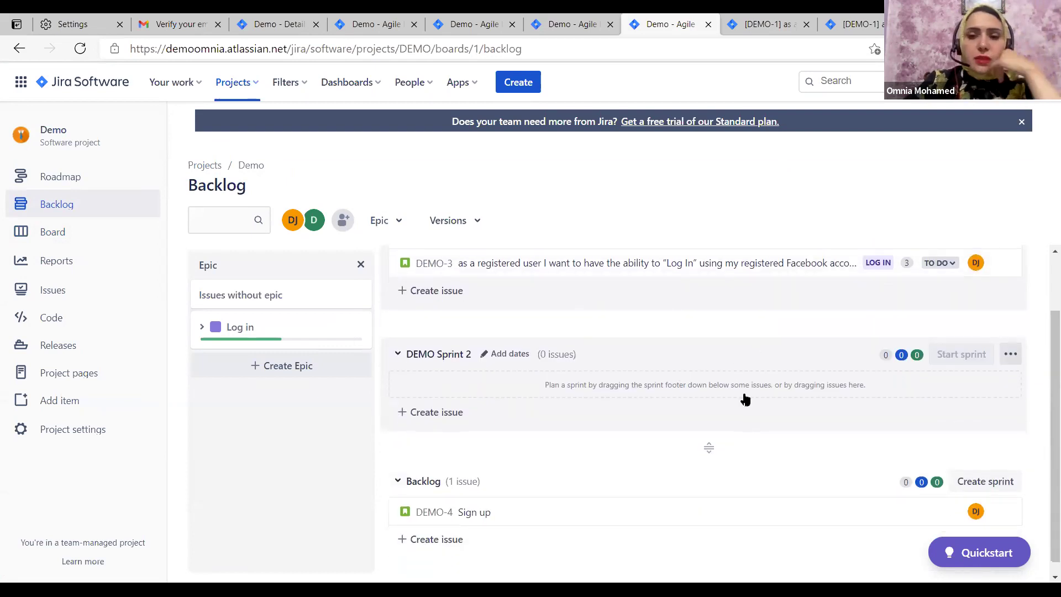
pyautogui.scroll(-2, 619, 359)
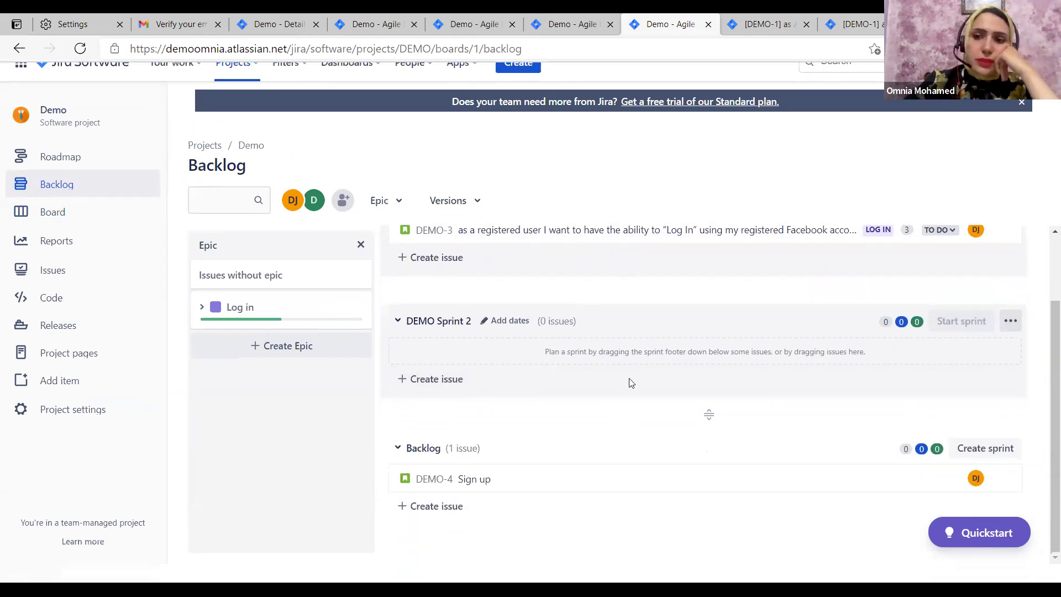
pyautogui.scroll(2, 628, 379)
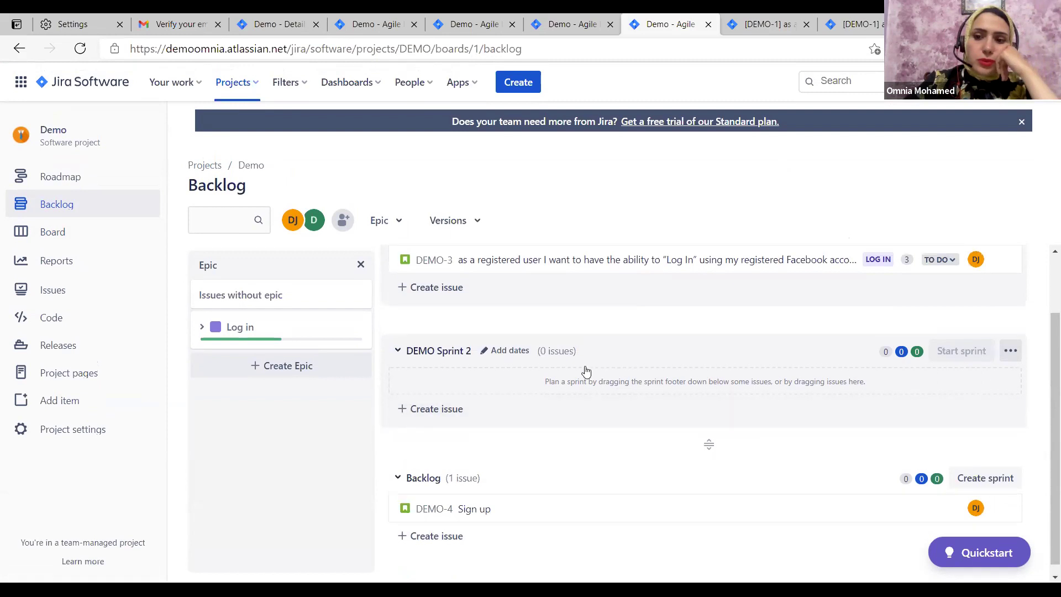
pyautogui.scroll(3, 517, 355)
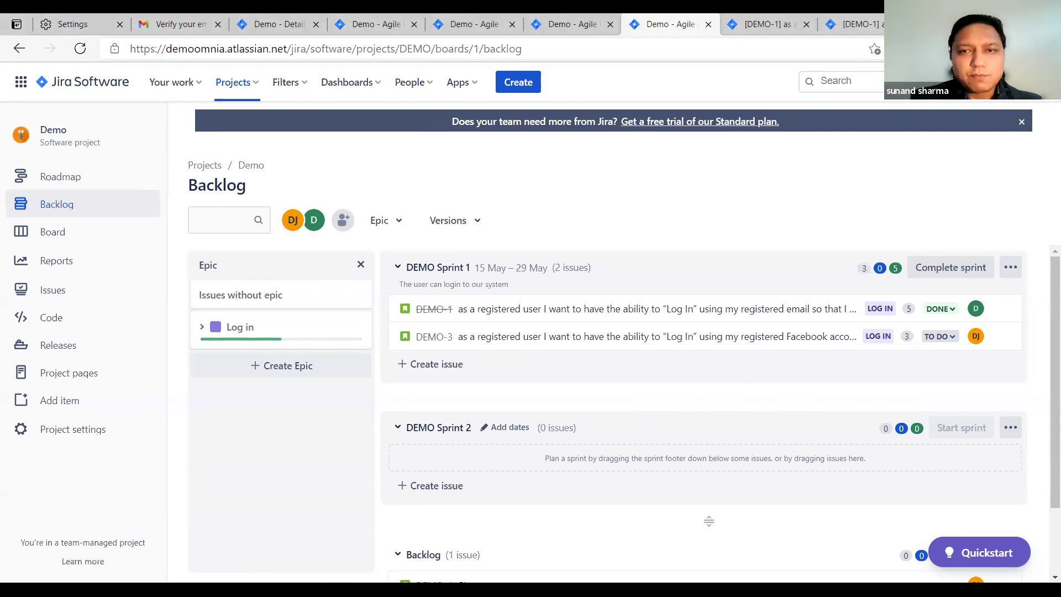
pyautogui.hotkey('ctrl', 'Tab')
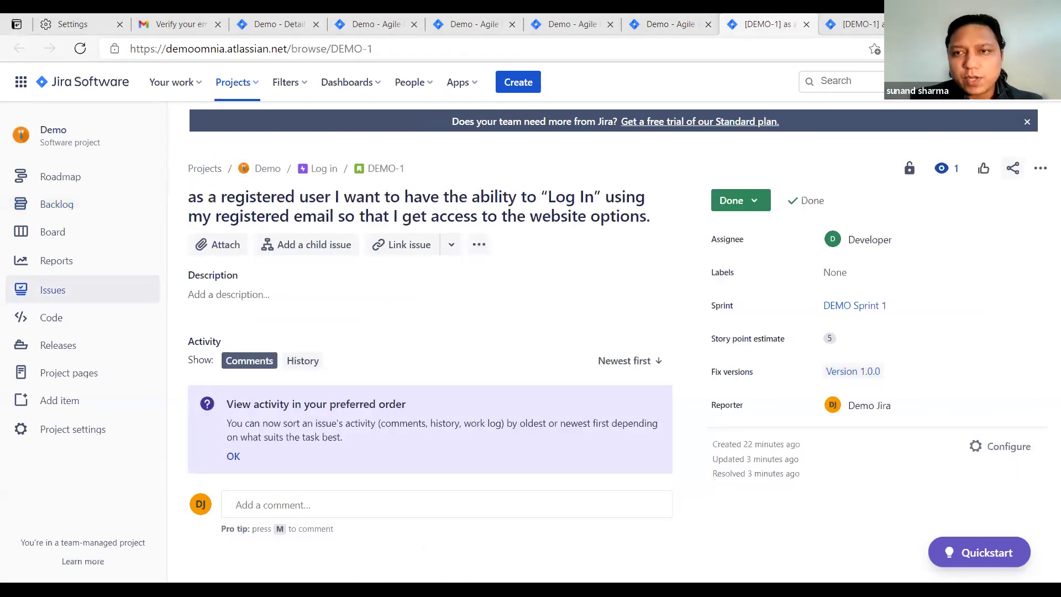